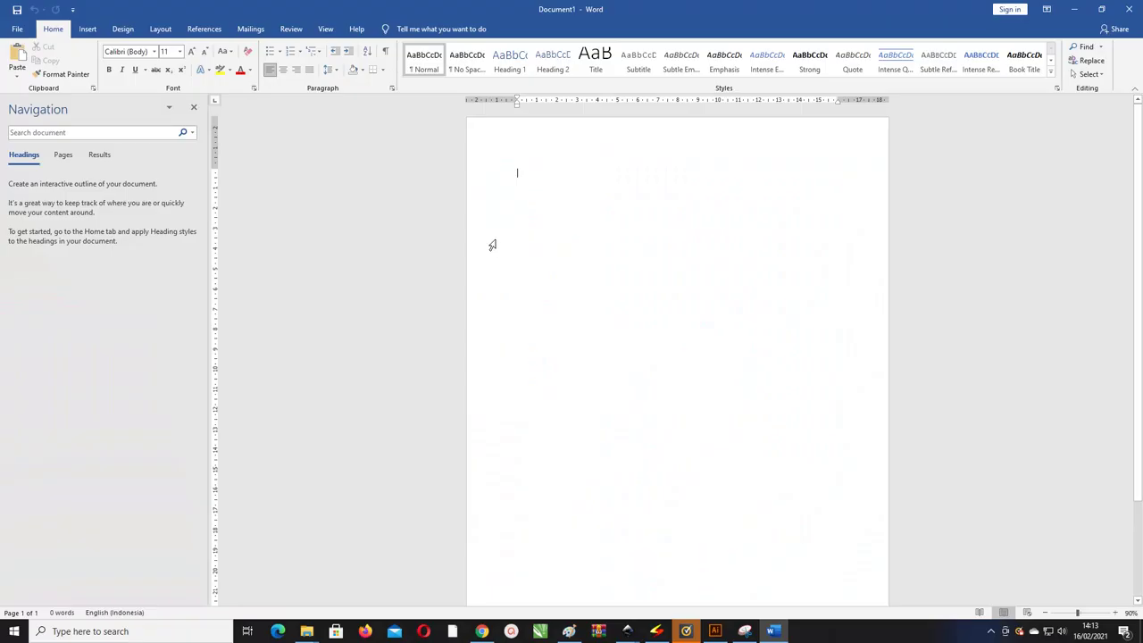
Close the Navigation pane so only the blank Document1 page shows
left_click(195, 109)
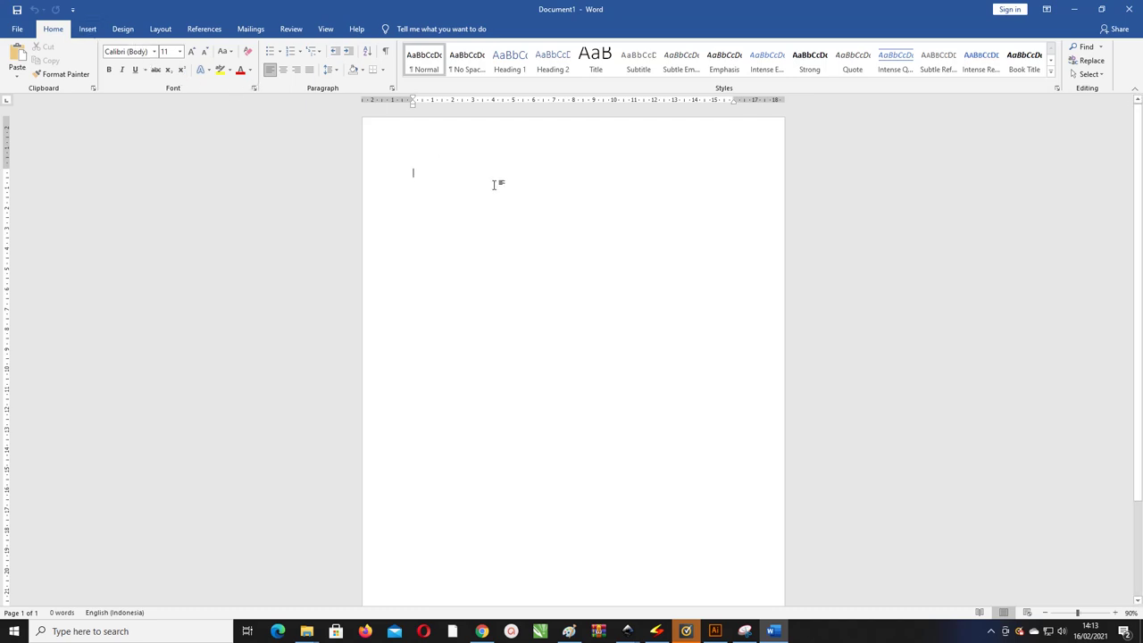
scroll(498, 184, "up", 3, "ctrl")
scroll(497, 184, "down", 5, "ctrl")
scroll(499, 185, "up", 1, "ctrl")
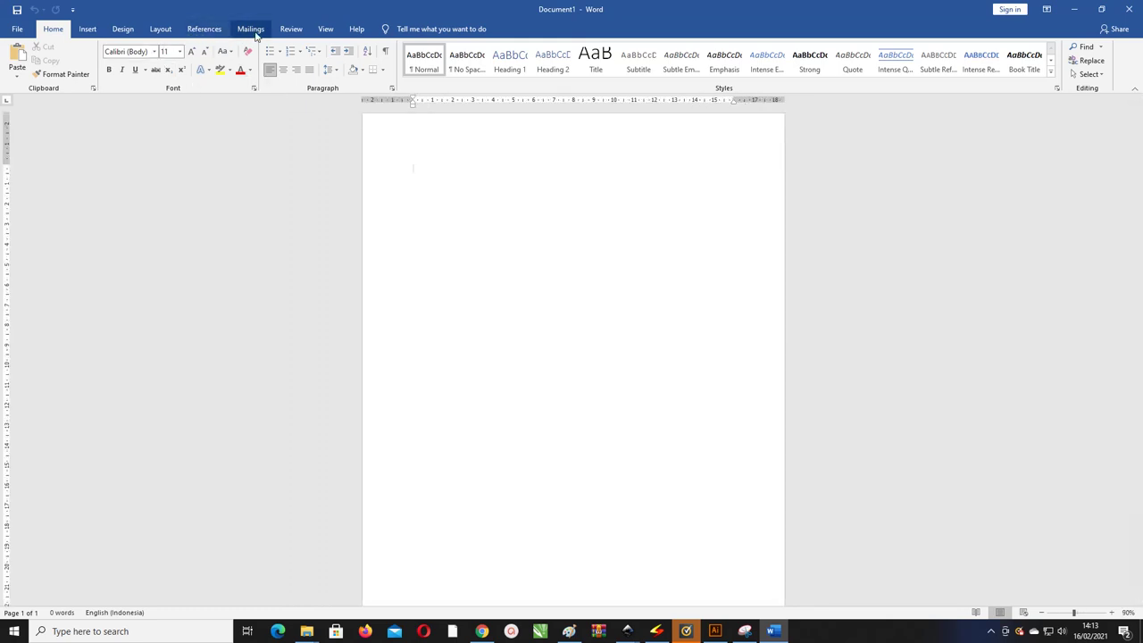
Set the page to A4 paper, Landscape orientation and Narrow margins
left_click(160, 29)
left_click(85, 68)
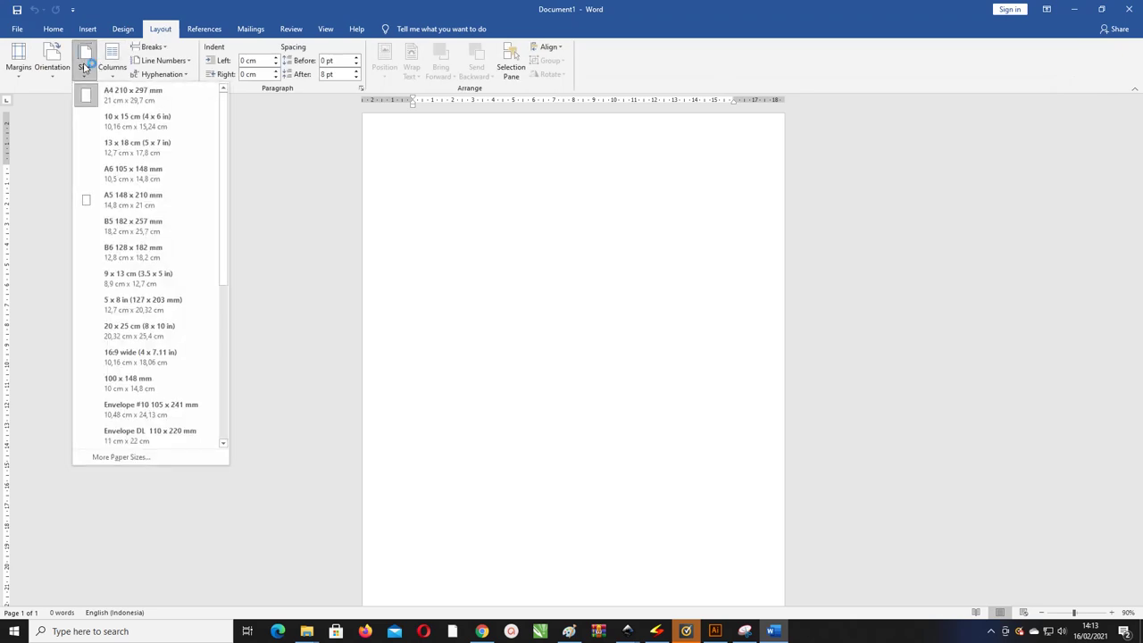
left_click(139, 100)
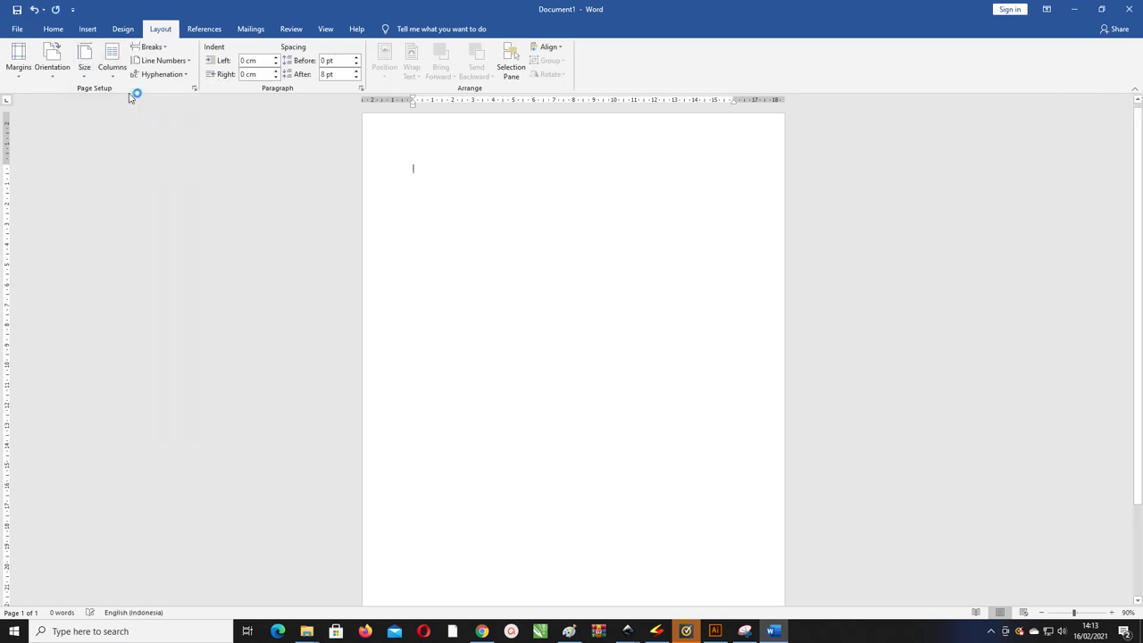
left_click(51, 68)
left_click(72, 125)
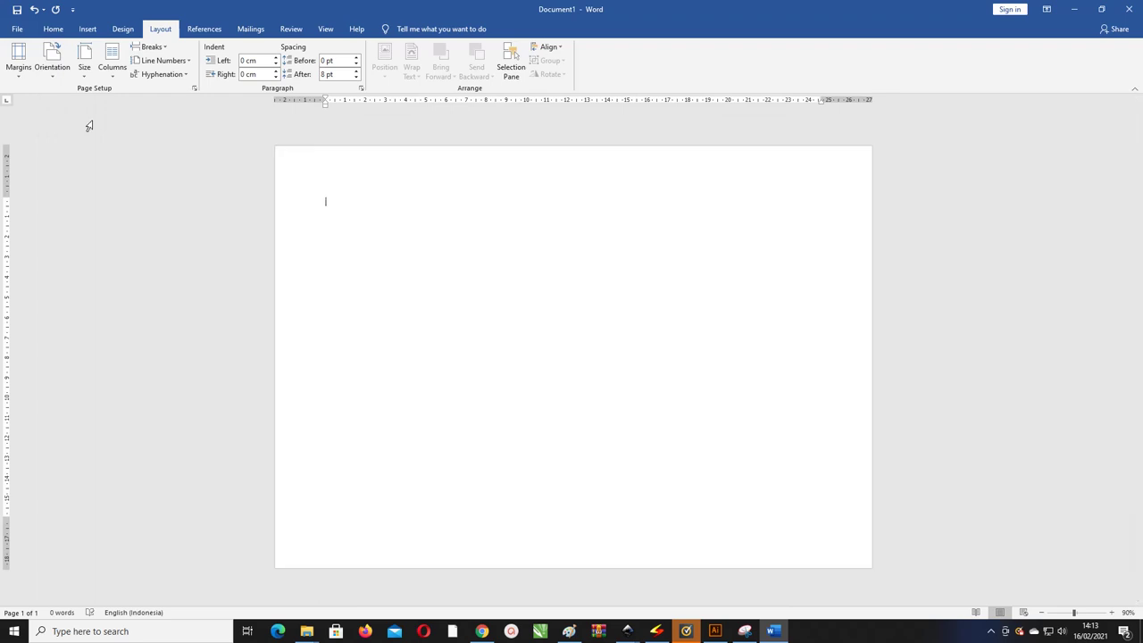
left_click(27, 75)
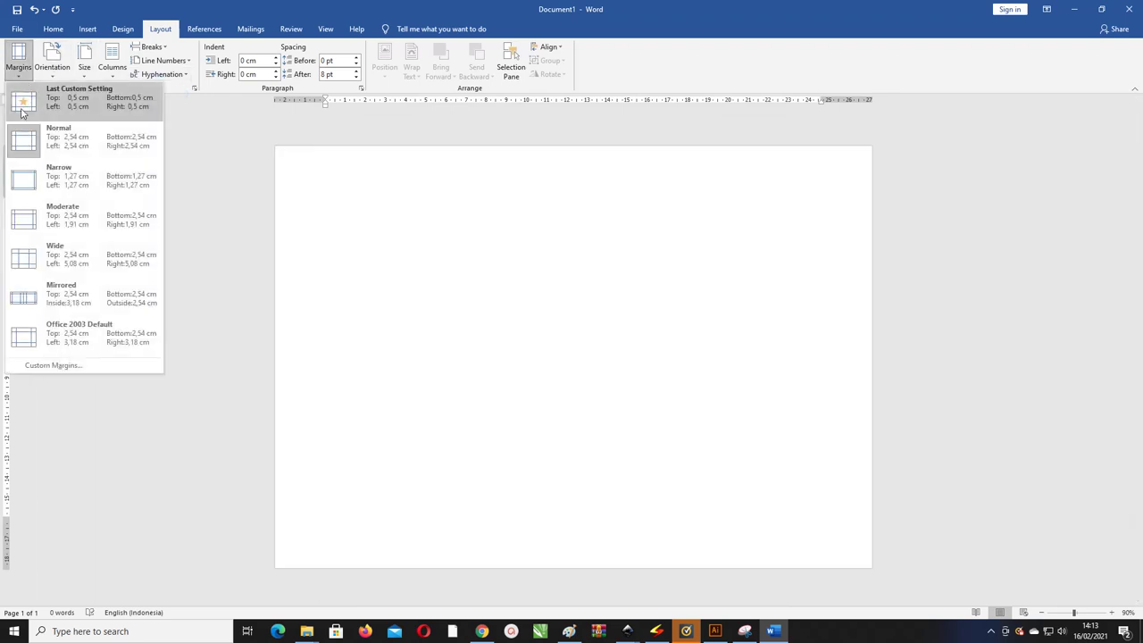
left_click(39, 181)
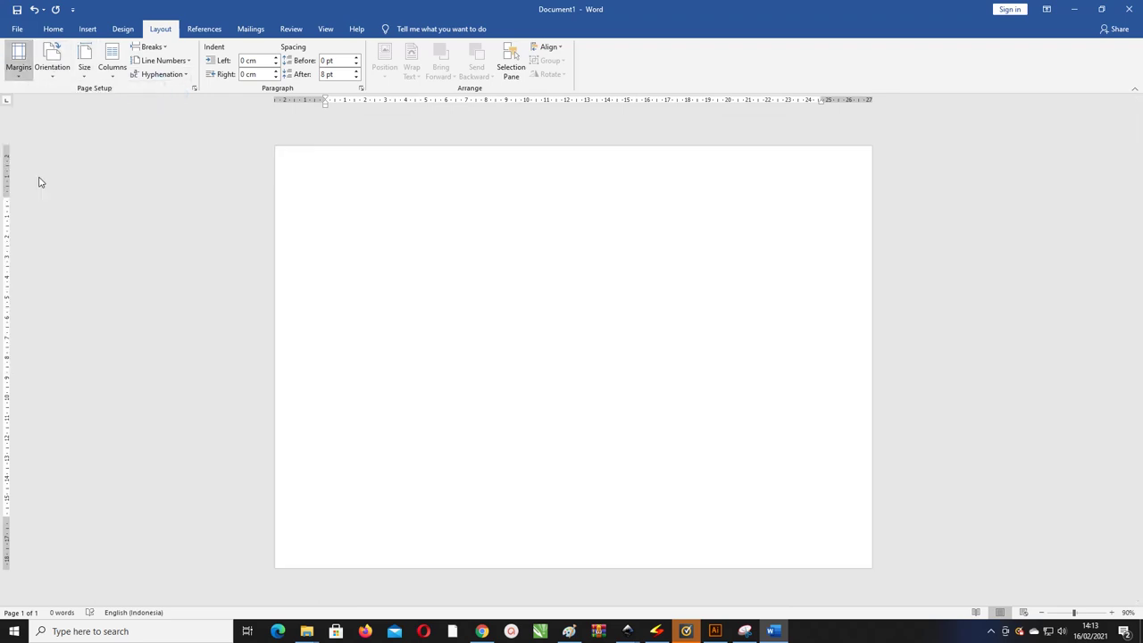
left_click(91, 33)
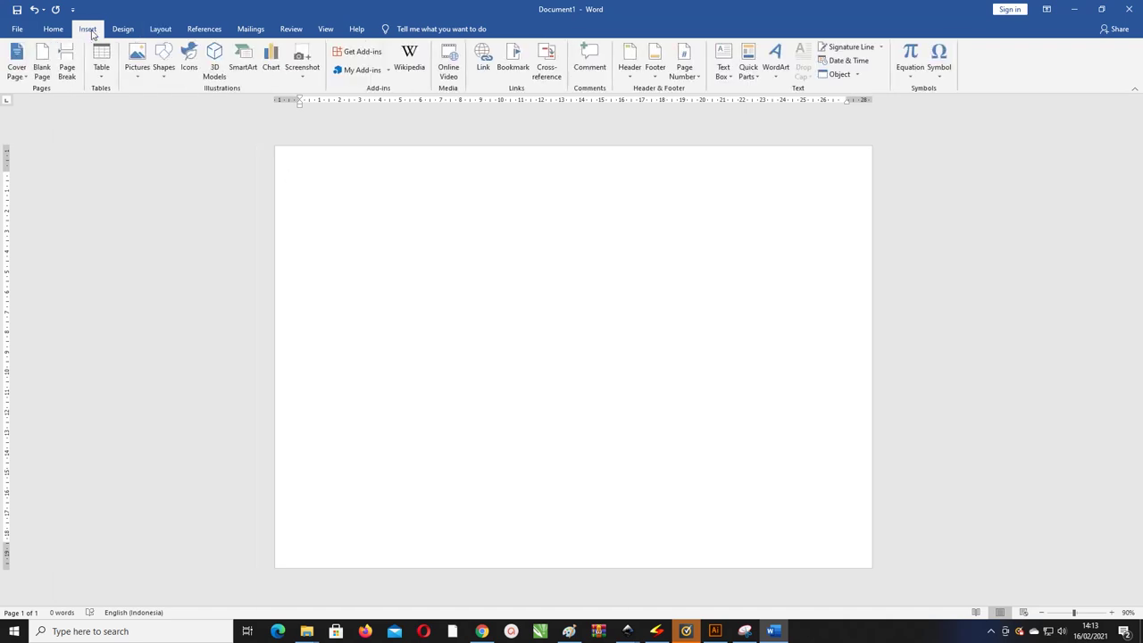
Draw a card-sized rectangle near the page's top left
left_click(164, 81)
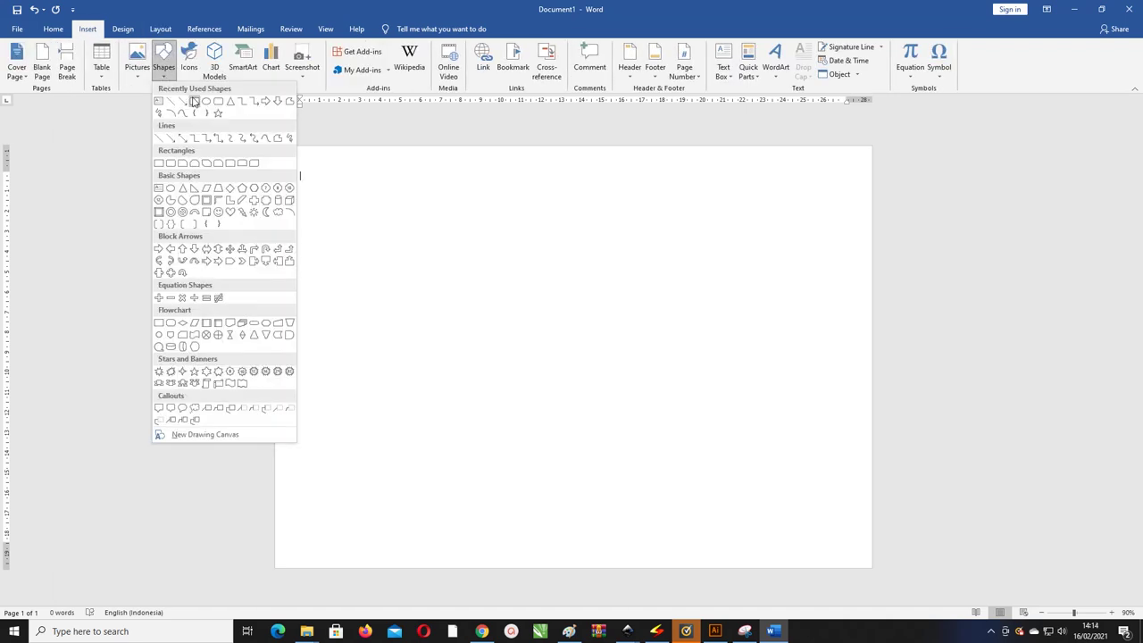
left_click(195, 102)
left_click_drag(368, 204, 468, 361)
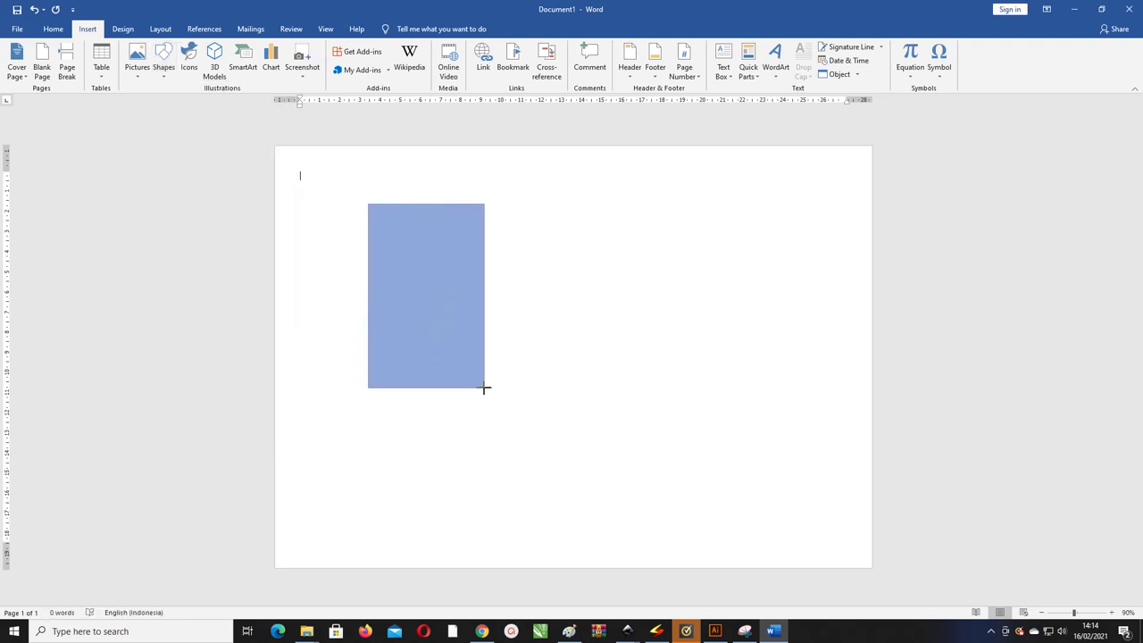
left_click_drag(469, 362, 486, 388)
left_click_drag(429, 236, 384, 233)
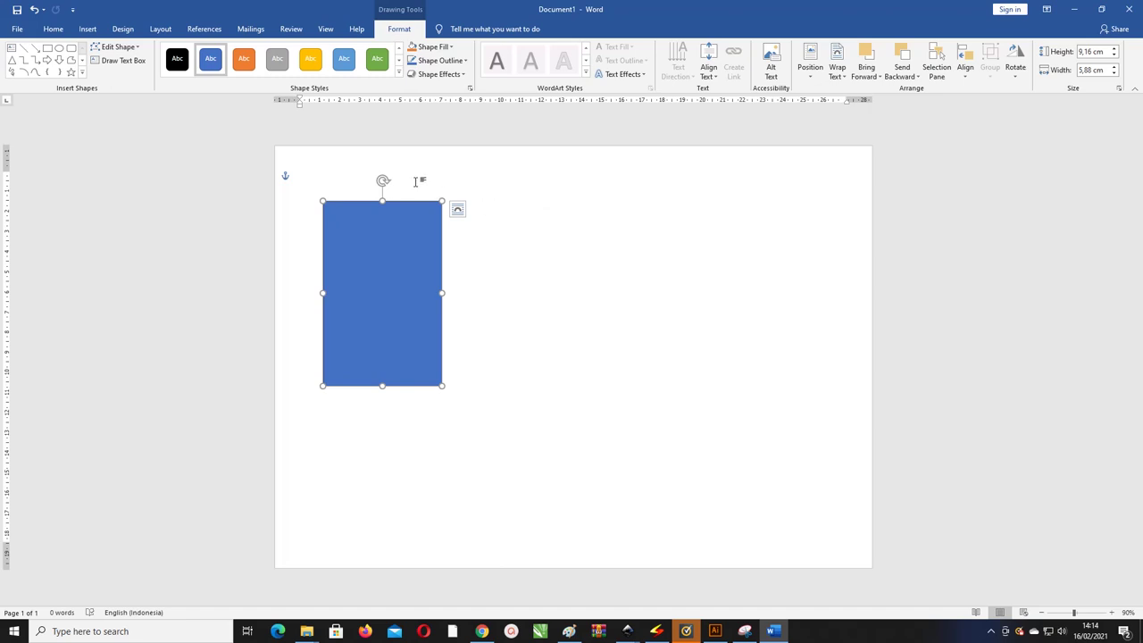
Set the rectangle's outline to No Outline and choose a Picture fill
left_click(441, 62)
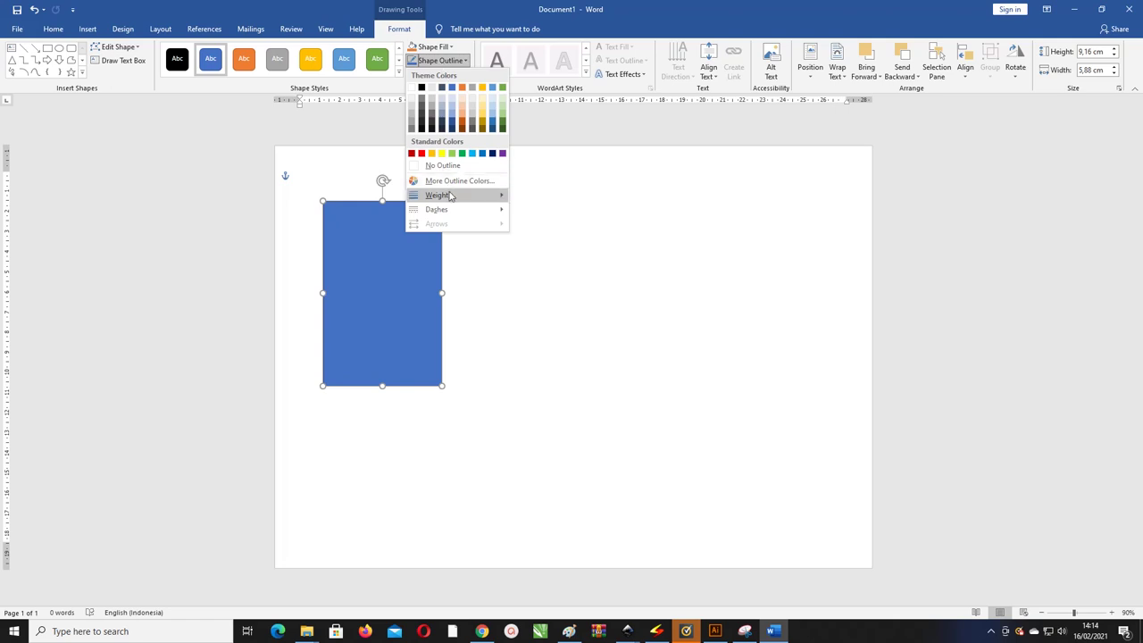
left_click(443, 165)
left_click(435, 47)
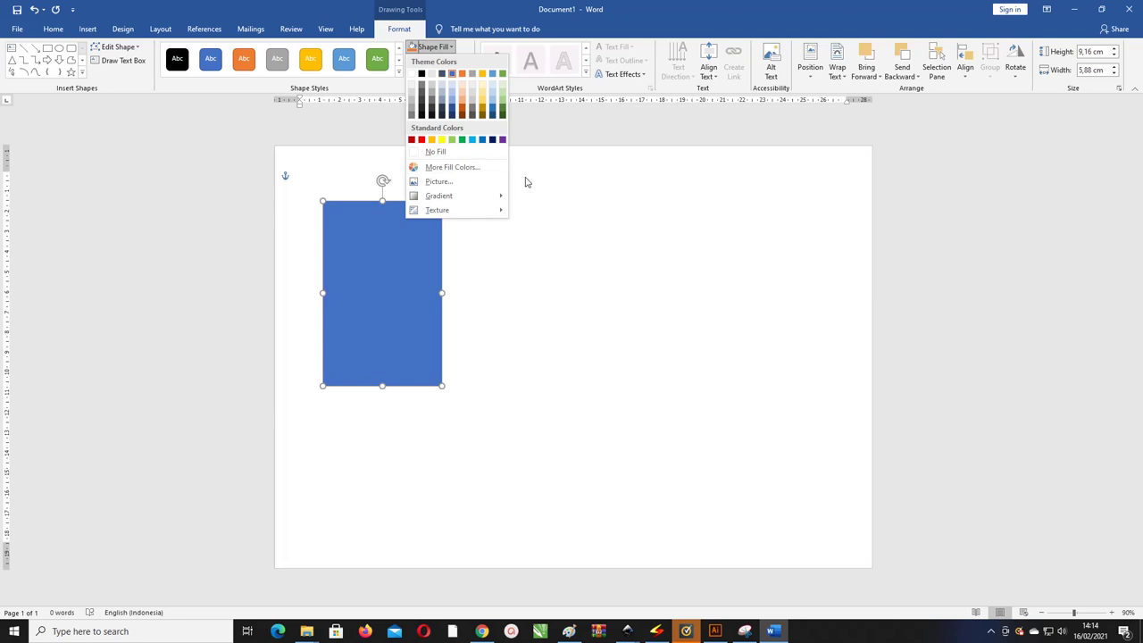
left_click(451, 183)
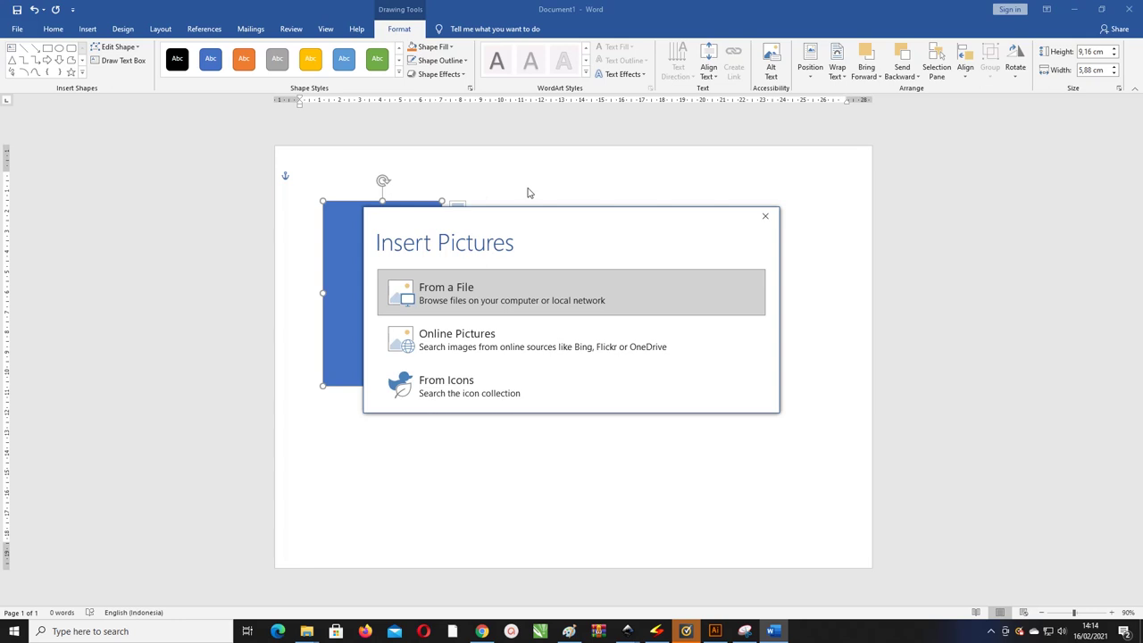
Fill the rectangle with the Name Tag 1 CorelDraw-01 image from file
left_click(471, 296)
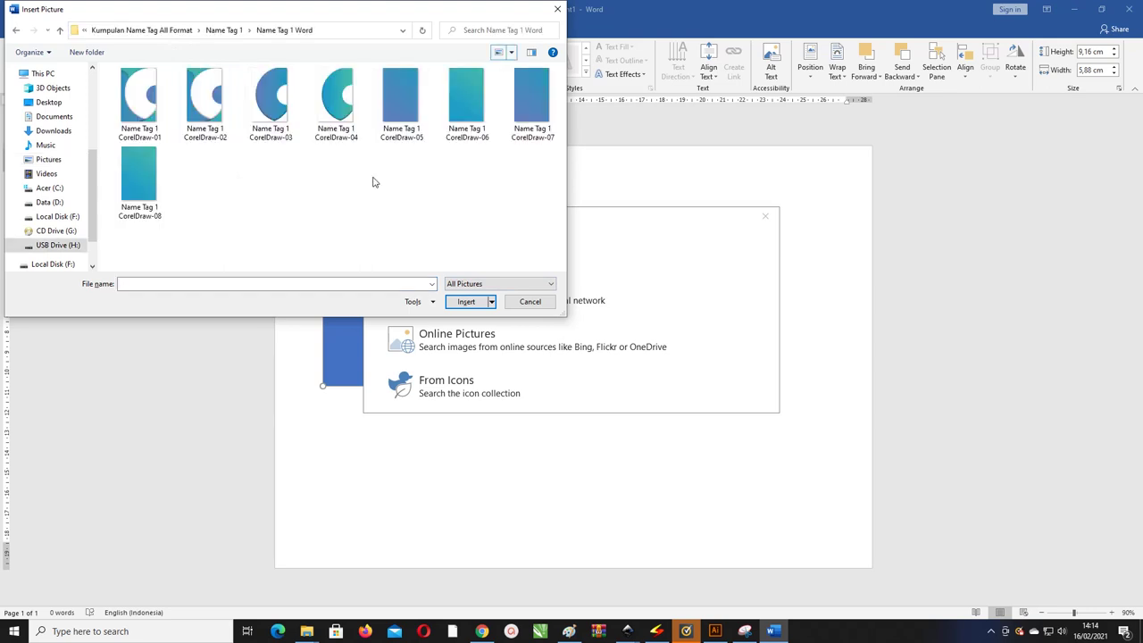
left_click_drag(362, 18, 361, 42)
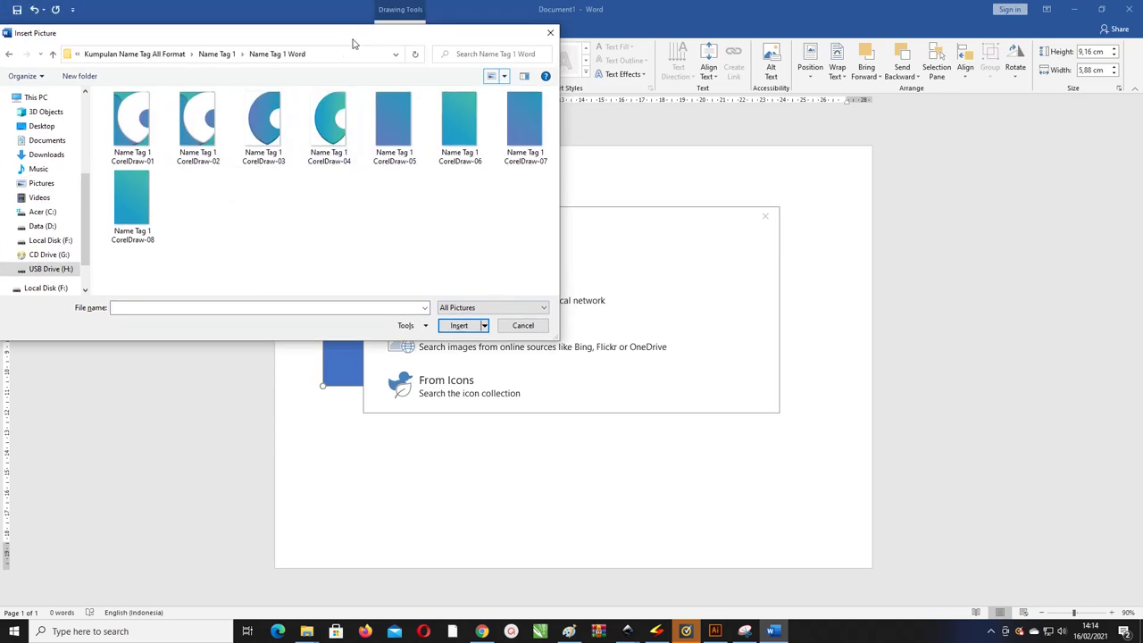
left_click(162, 119)
left_click(215, 116)
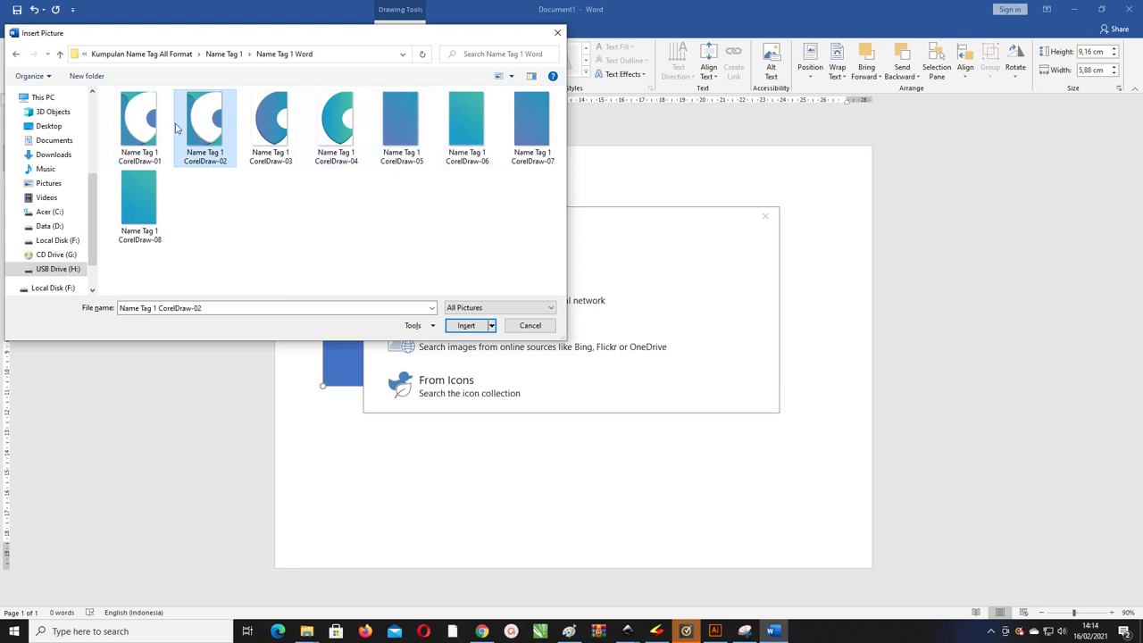
left_click(146, 126)
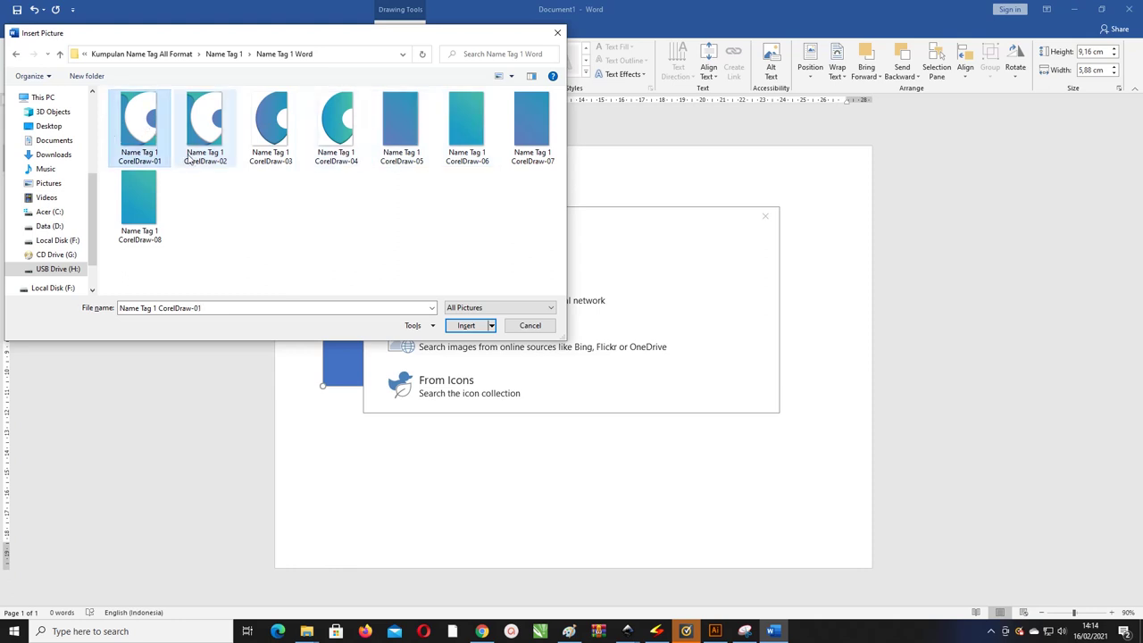
left_click(461, 327)
left_click(498, 284)
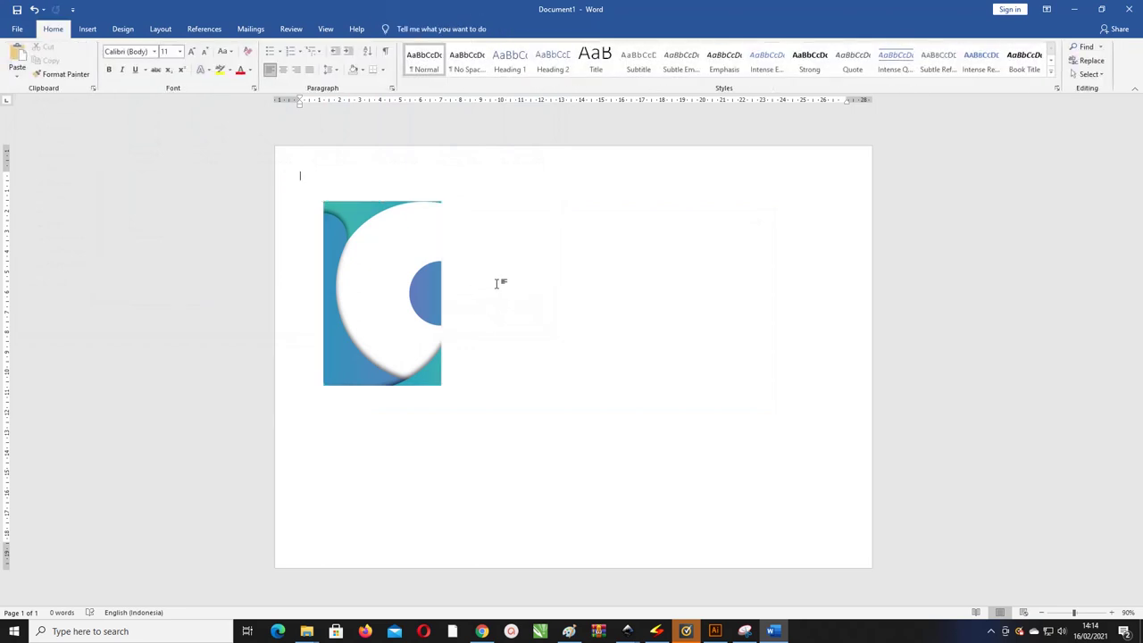
left_click(414, 267)
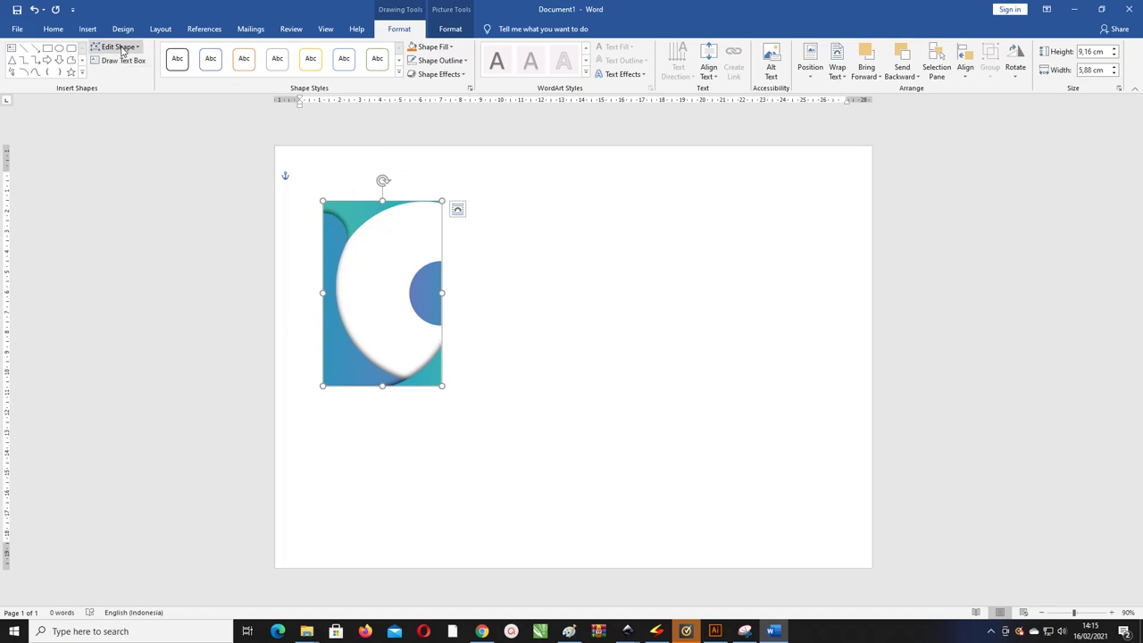
left_click(87, 28)
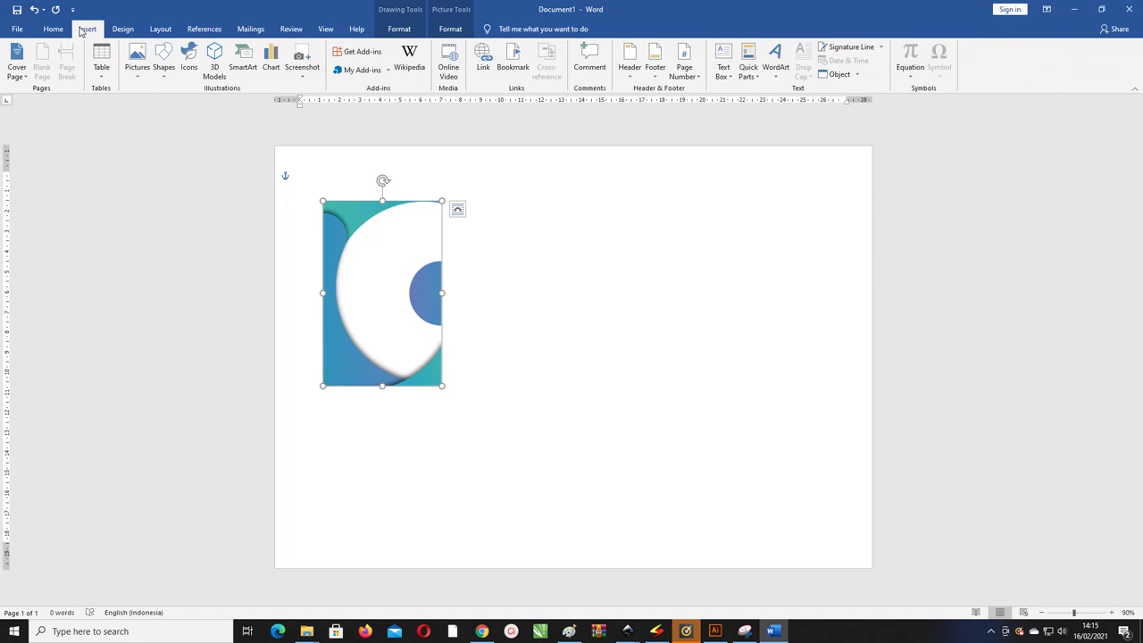
Draw a text box to the right of the card image and set it to No Fill
left_click(139, 81)
left_click(164, 78)
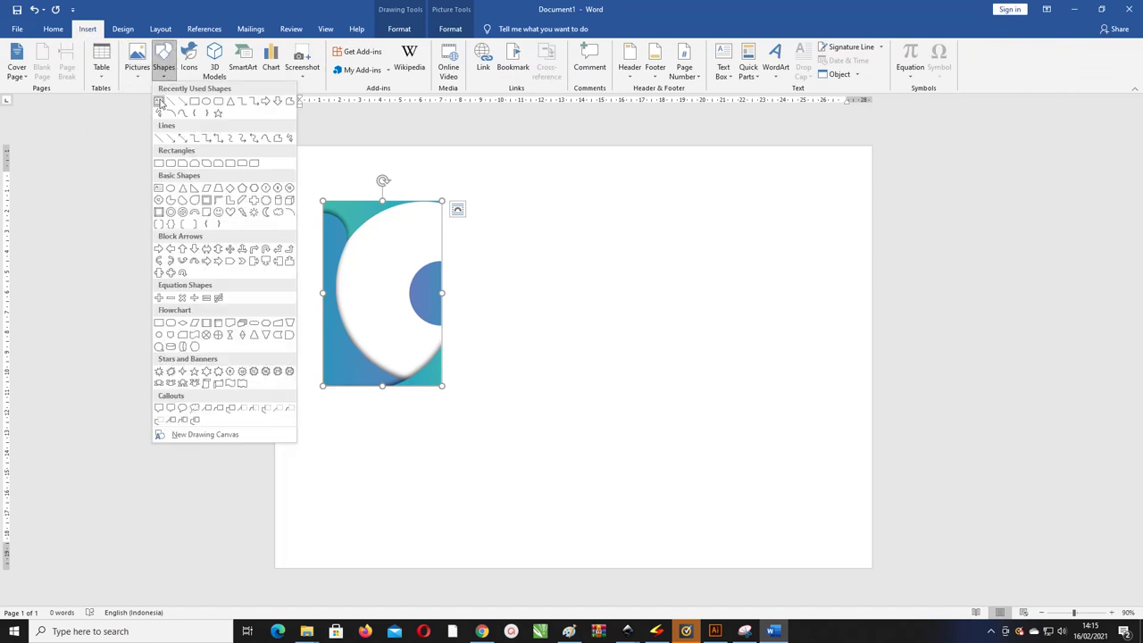
left_click(160, 103)
mouse_move(486, 225)
left_mouse_down()
mouse_move(593, 254)
mouse_move(627, 326)
left_mouse_up()
left_click_drag(576, 225, 586, 221)
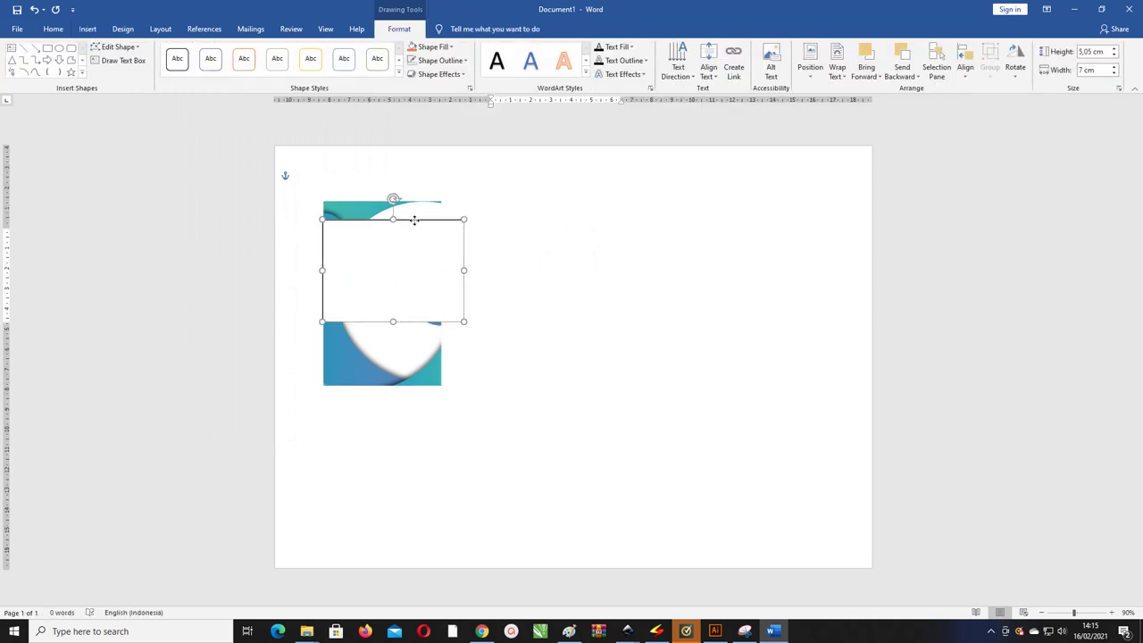
left_click(439, 47)
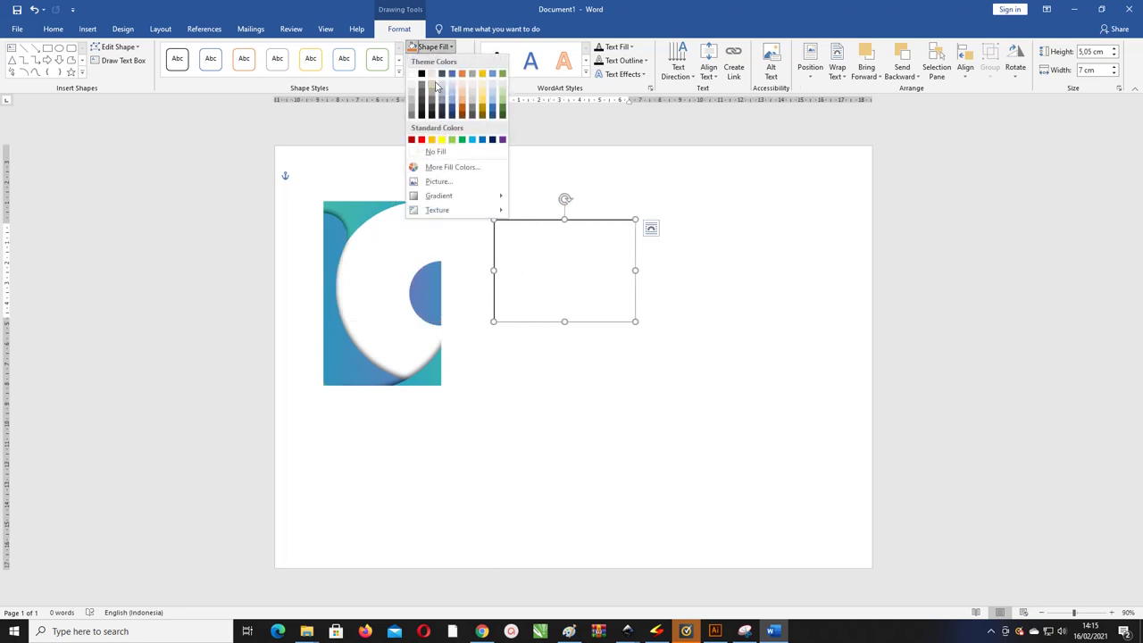
left_click(439, 152)
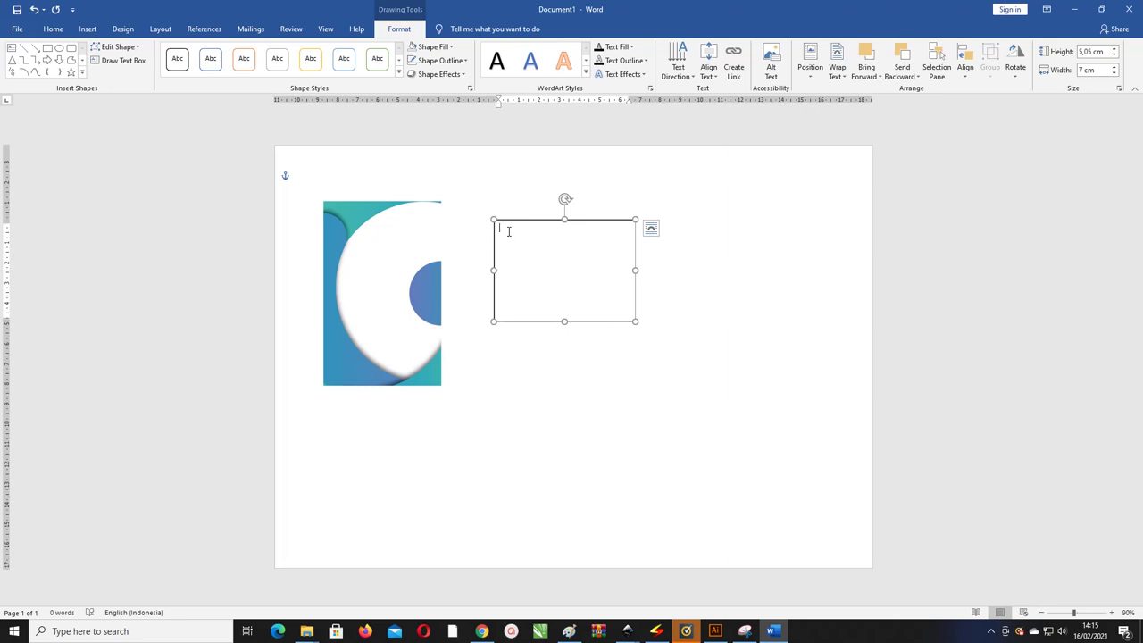
Type NAME COMPANY in the text box and start a second line
type("NAMA")
key("BackSpace")
type("E")
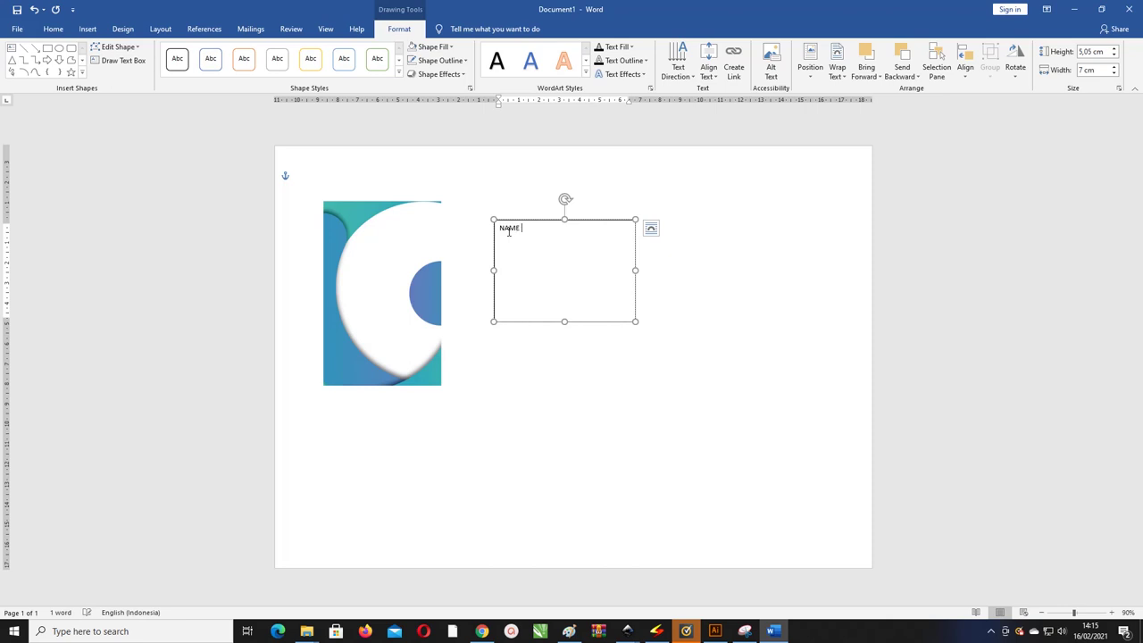
type(" CO")
key("BackSpace")
type("PANY")
key("Return")
Paste NAME COMPANY onto the second line and switch it to lowercase
scroll(429, 284, "up", 1, "ctrl")
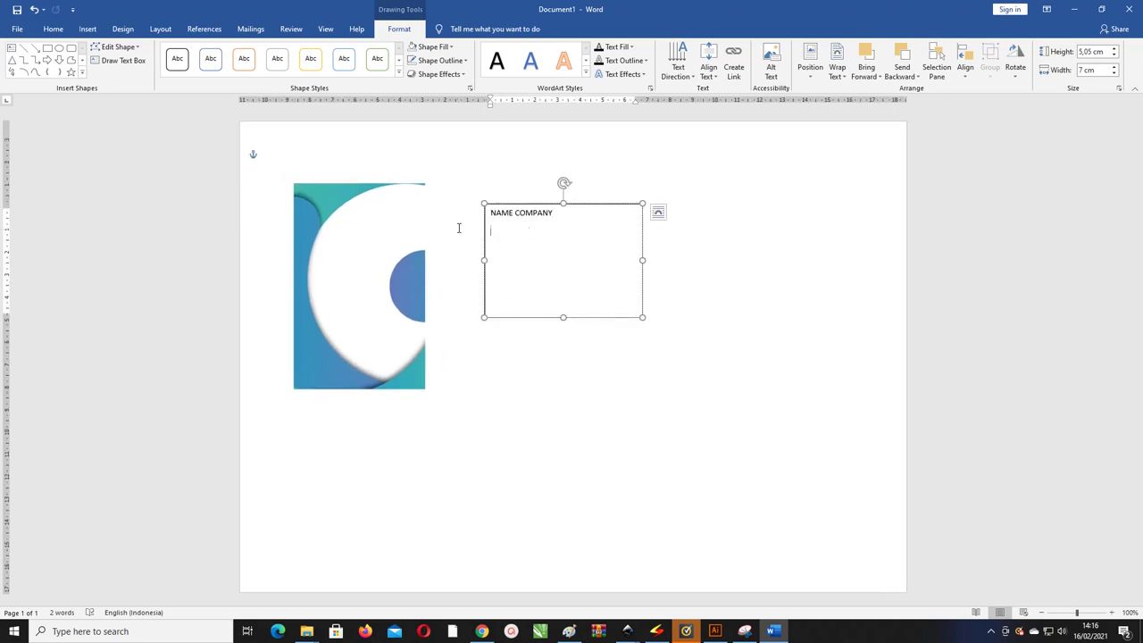
left_click_drag(527, 232, 459, 219)
left_click(525, 236)
left_click_drag(559, 213, 465, 211)
key("ctrl+c")
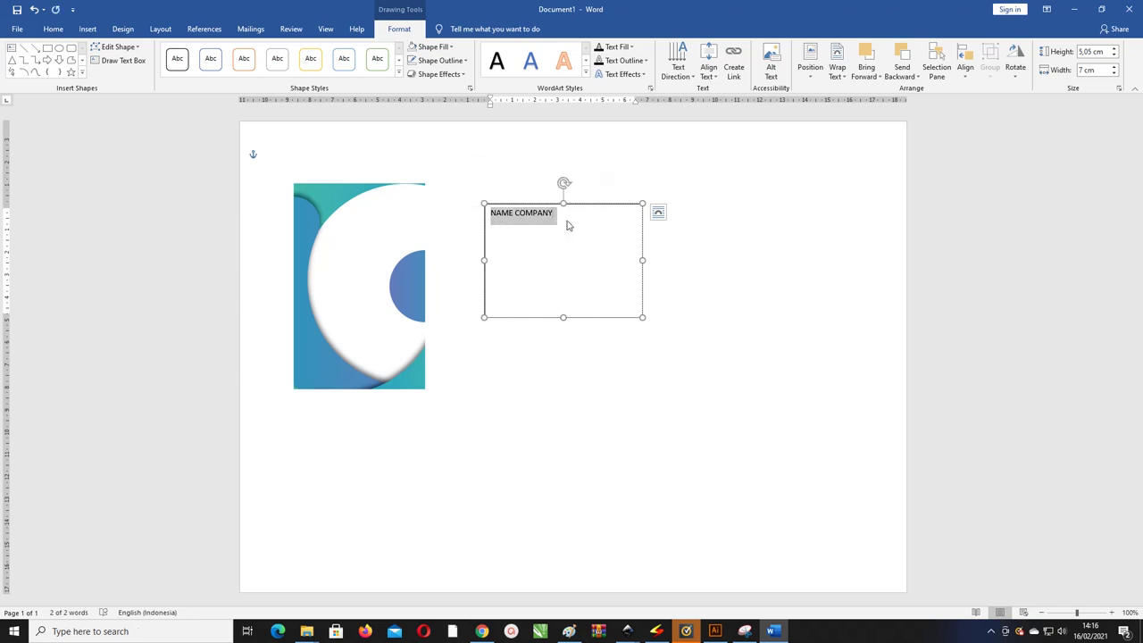
key("Right")
key("ctrl+v")
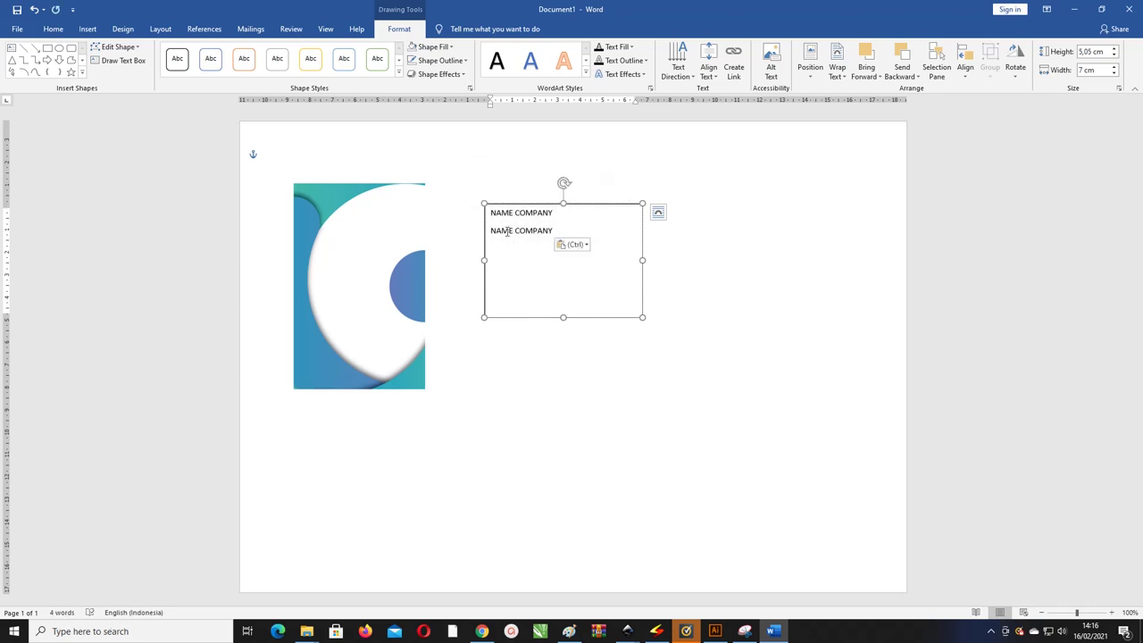
left_click_drag(558, 229, 472, 227)
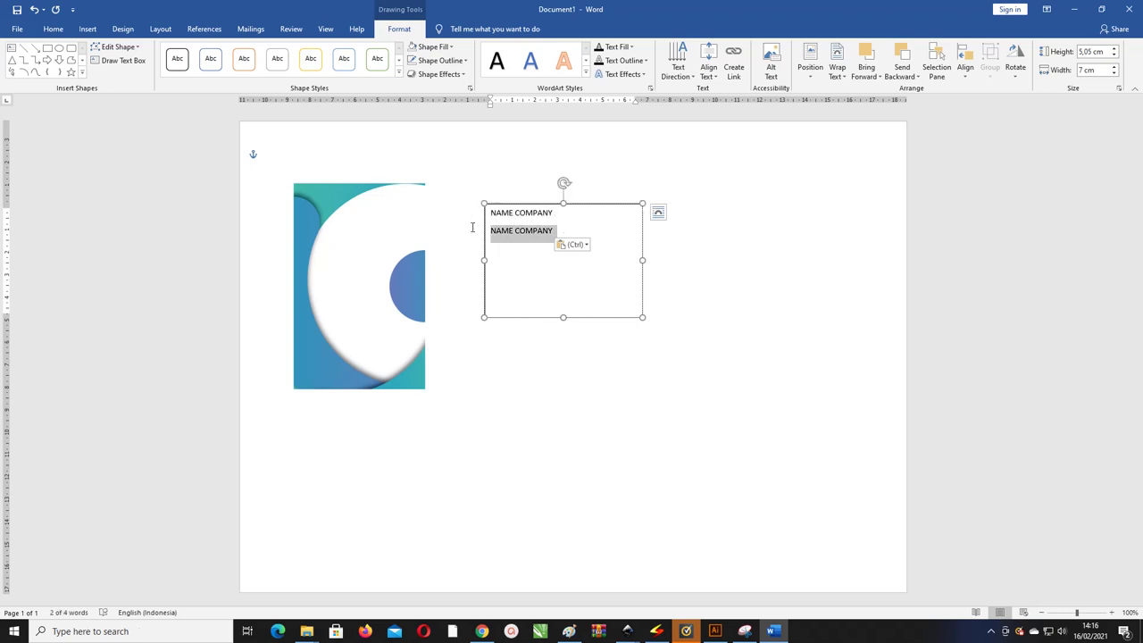
key("shift+F3")
left_click(492, 232)
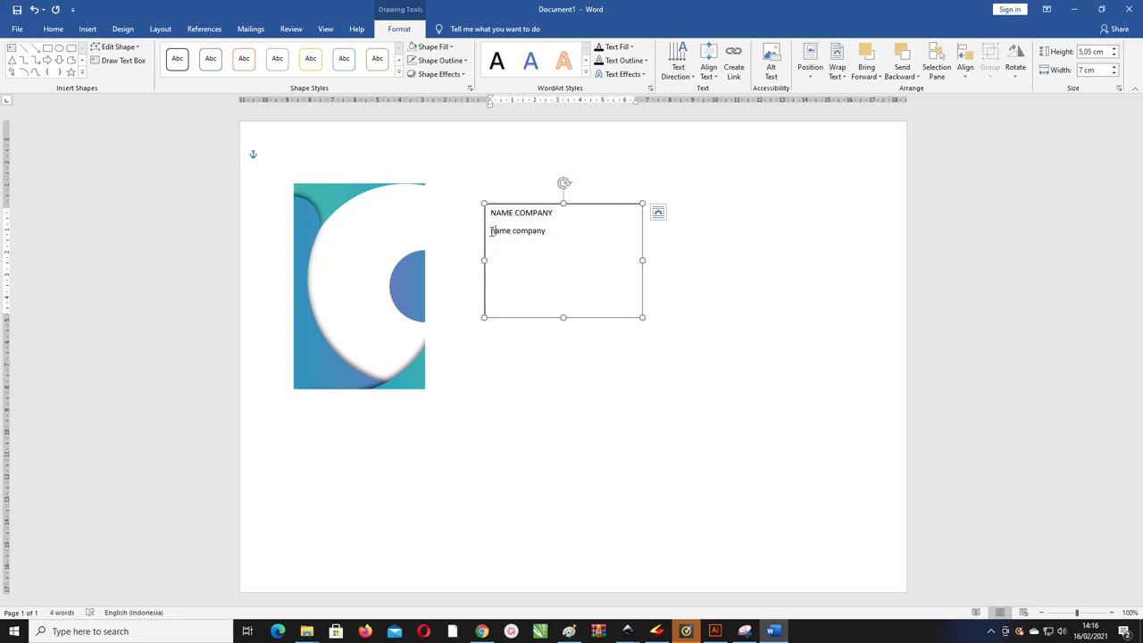
type("WWW")
type(".n")
left_click(537, 231)
key("BackSpace")
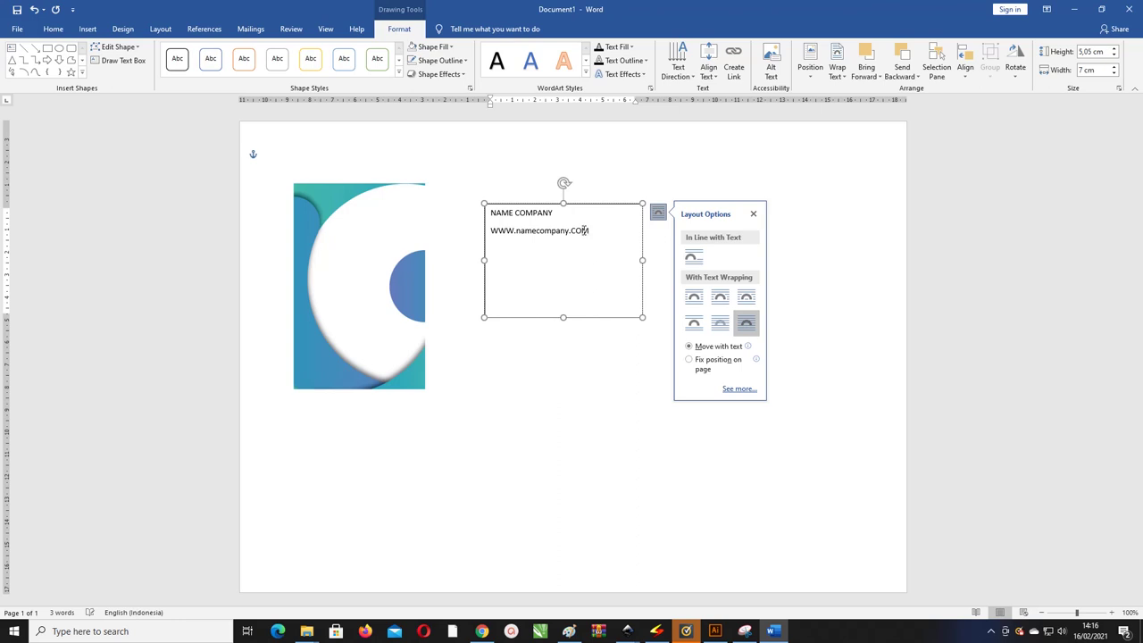
left_click_drag(602, 232, 492, 232)
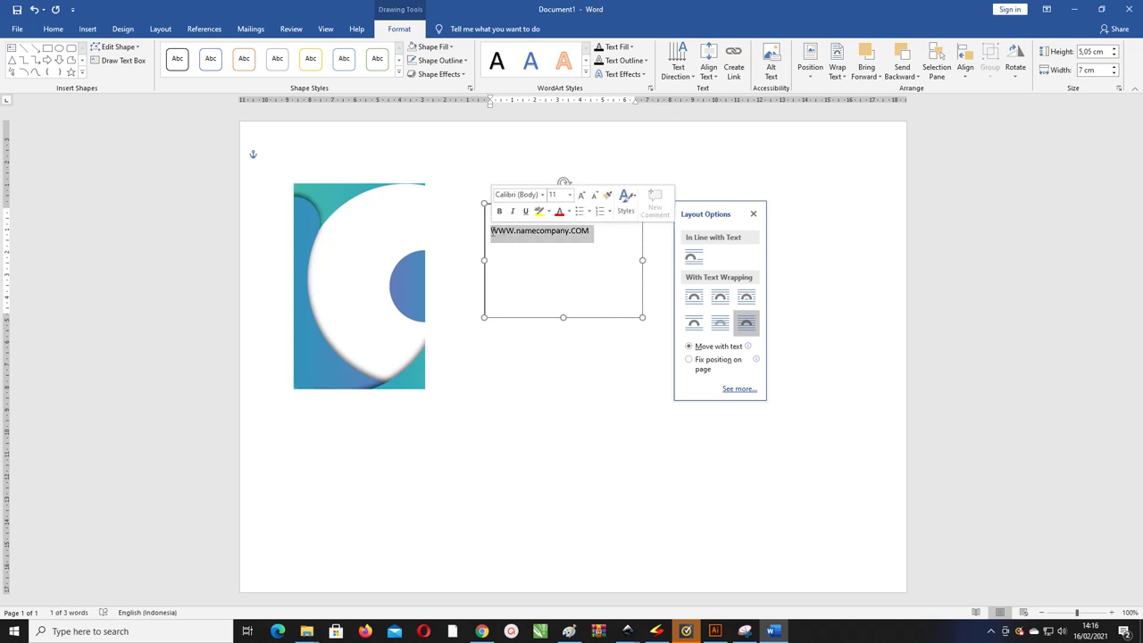
key("shift+F3")
key("shift+F3")
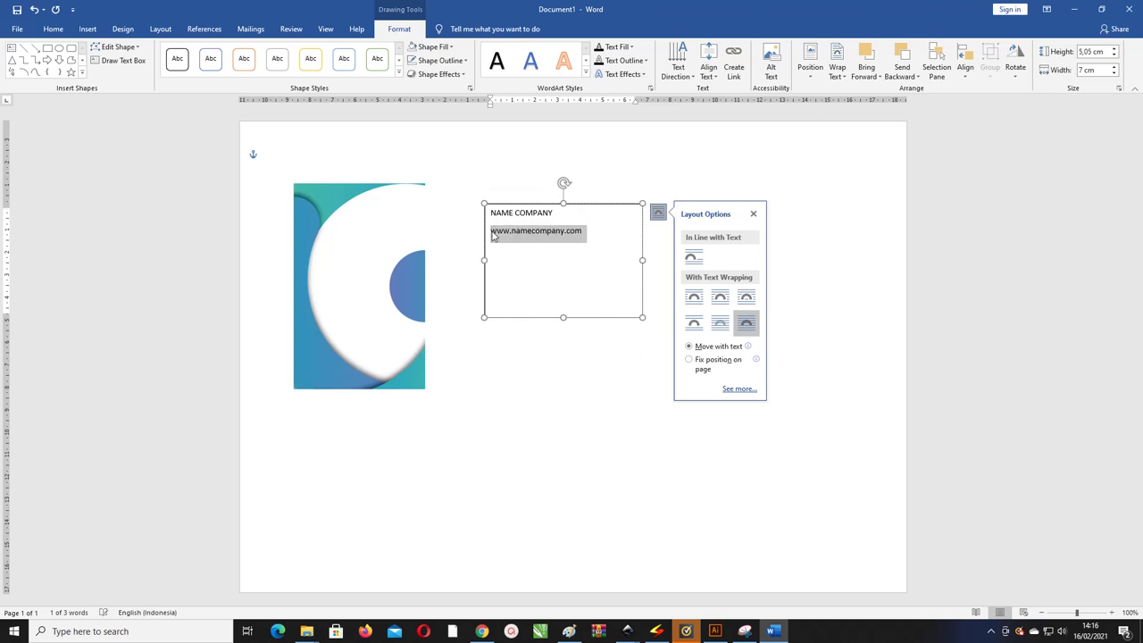
left_click(558, 218)
key("ctrl+a")
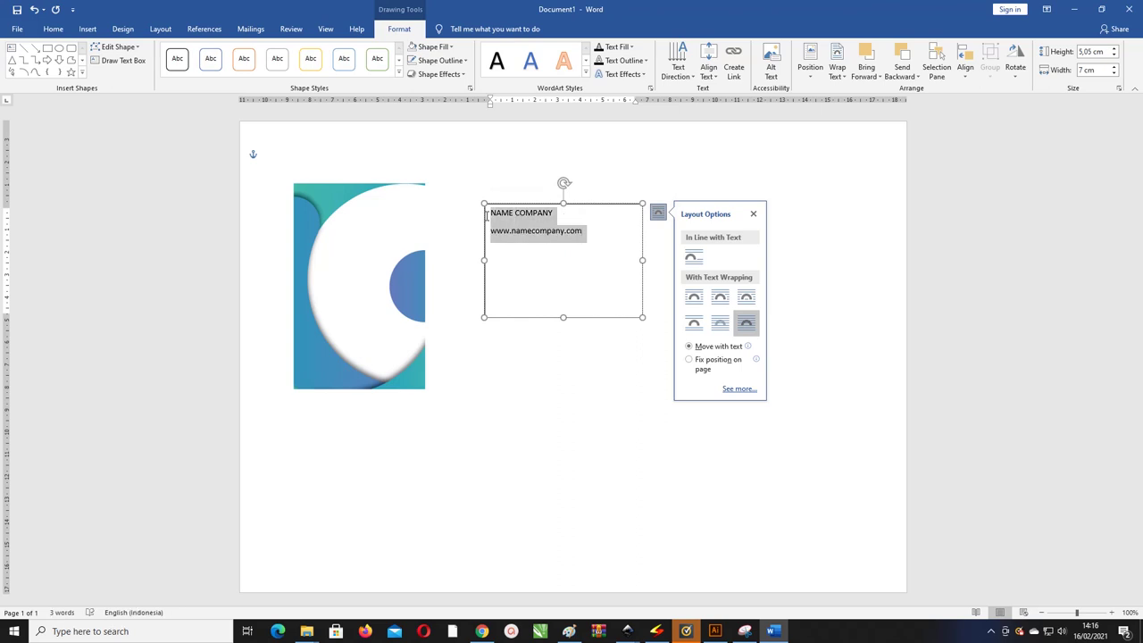
Remove the space after paragraphs and set 1.0 line spacing for both lines
left_click(53, 29)
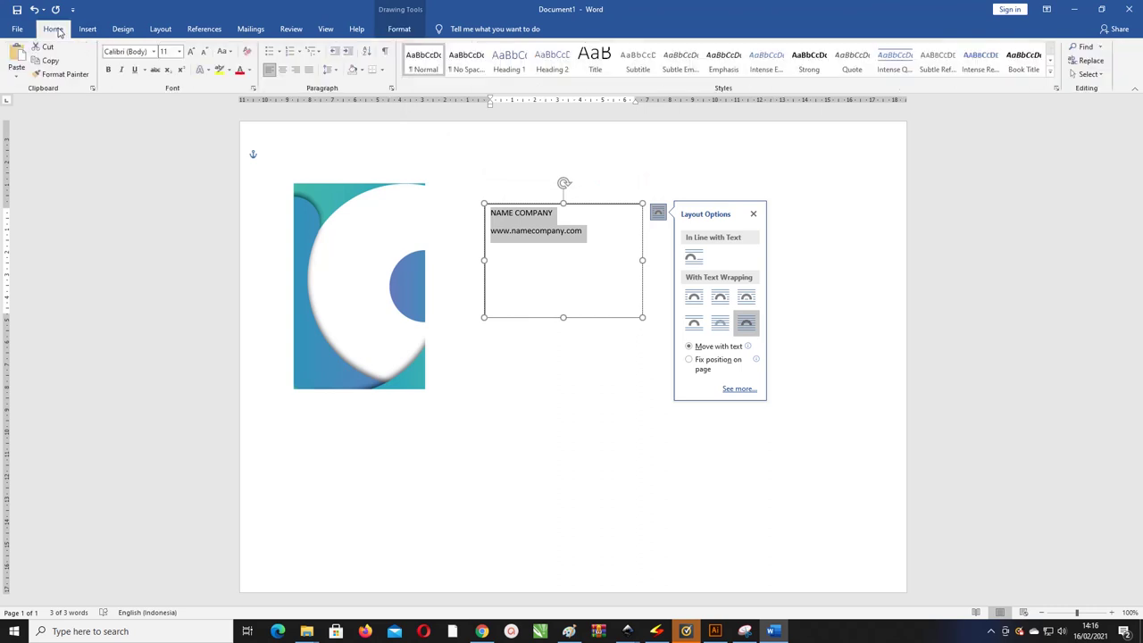
left_click(328, 71)
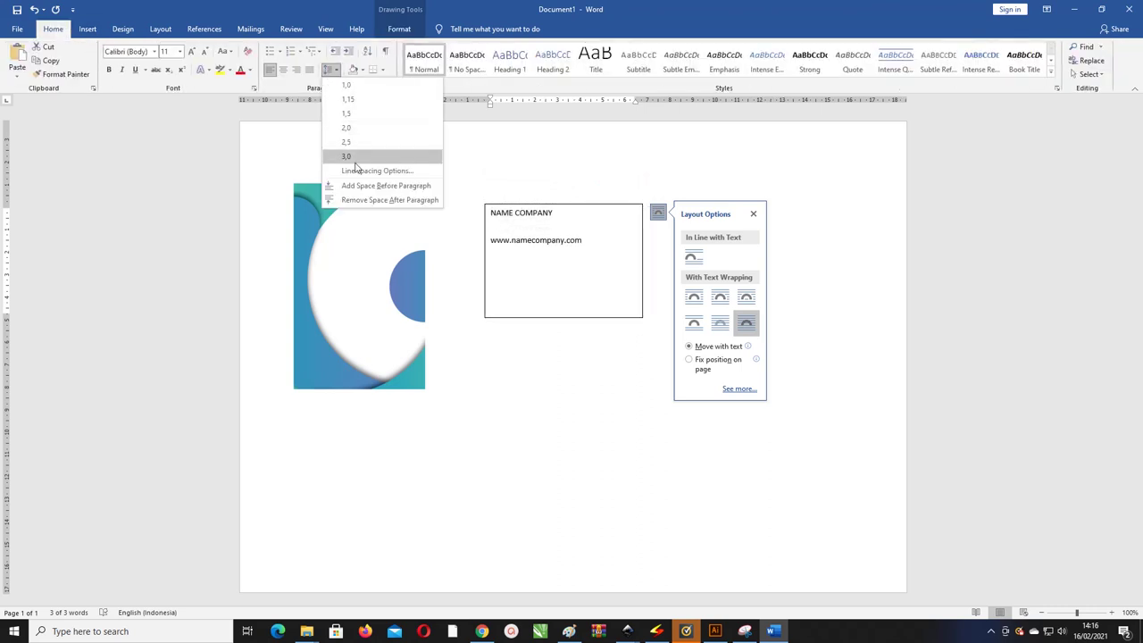
left_click(366, 200)
left_click(329, 70)
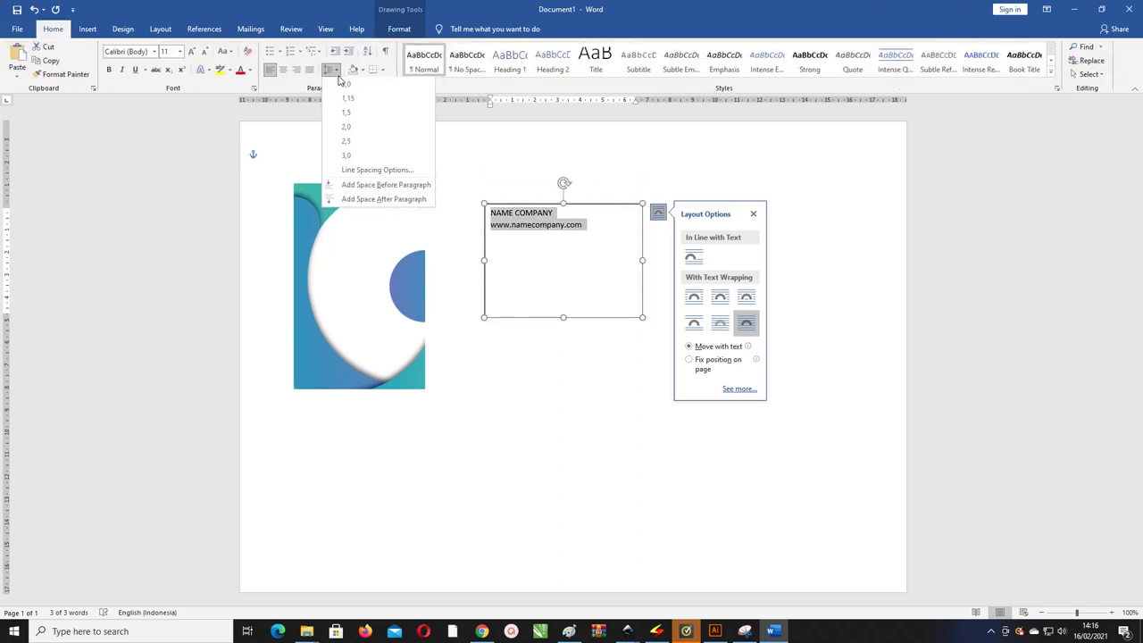
left_click(350, 90)
Enlarge NAME COMPANY to 17 pt and centre both lines
left_click_drag(556, 214, 453, 201)
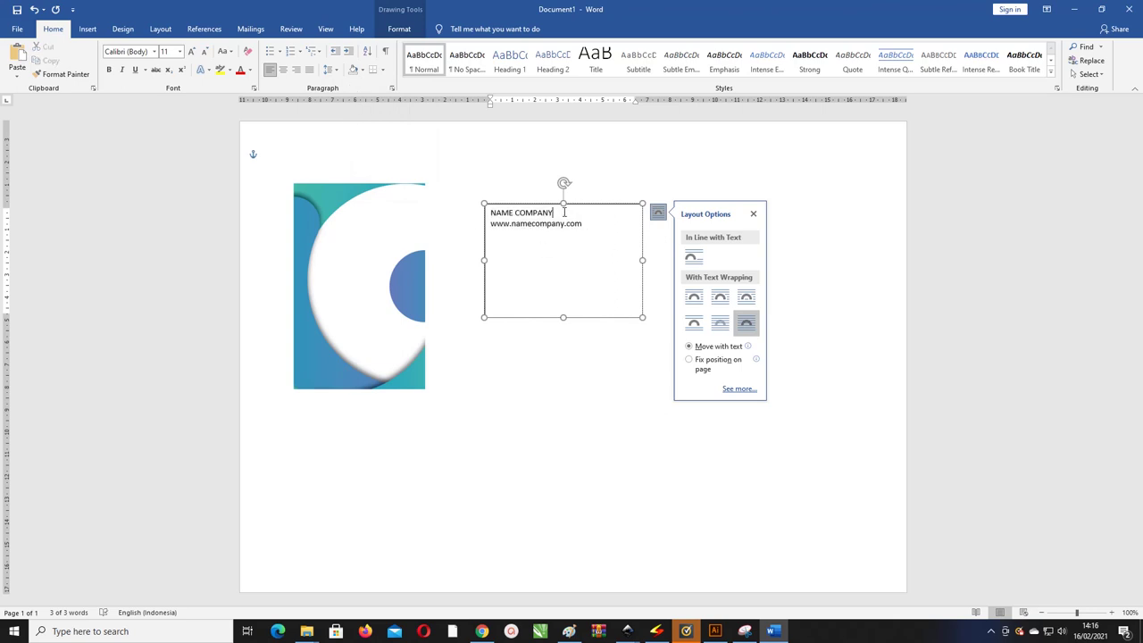
key("ctrl+bracketright")
key("ctrl+bracketright")
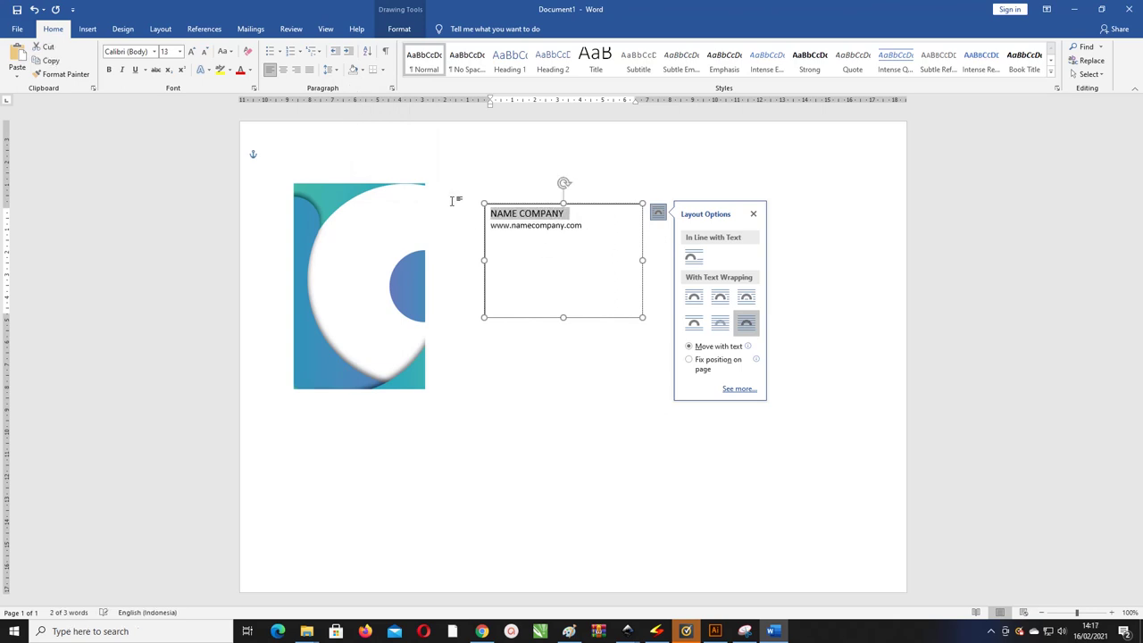
key("ctrl+bracketright")
key("ctrl+bracketright")
key("ctrl+bracketright")
key("ctrl+bracketright")
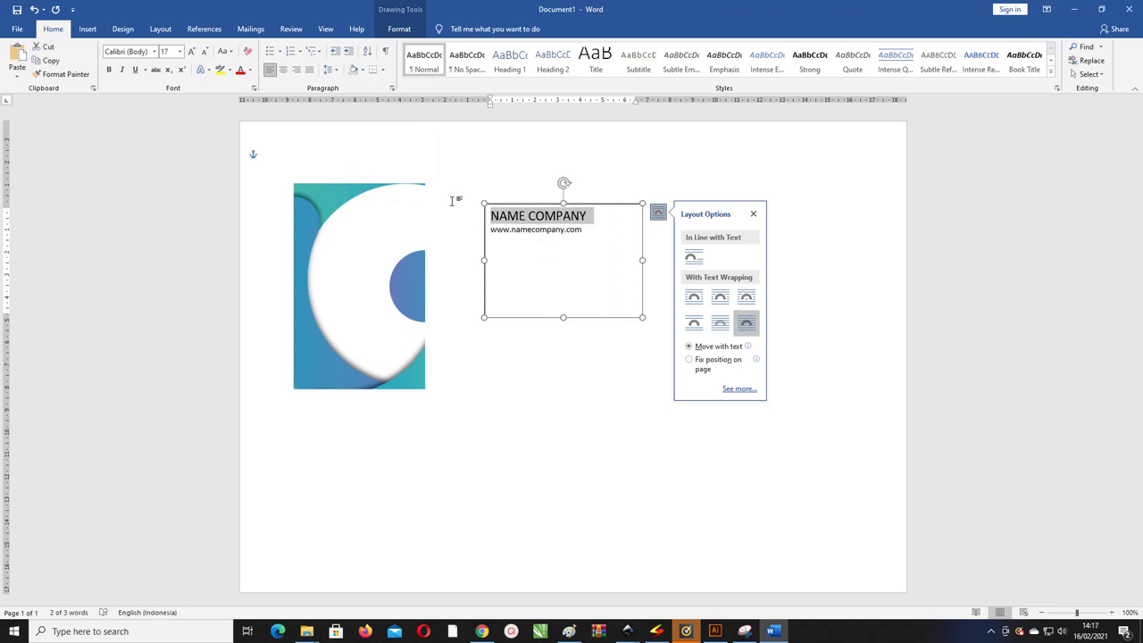
left_click(536, 230)
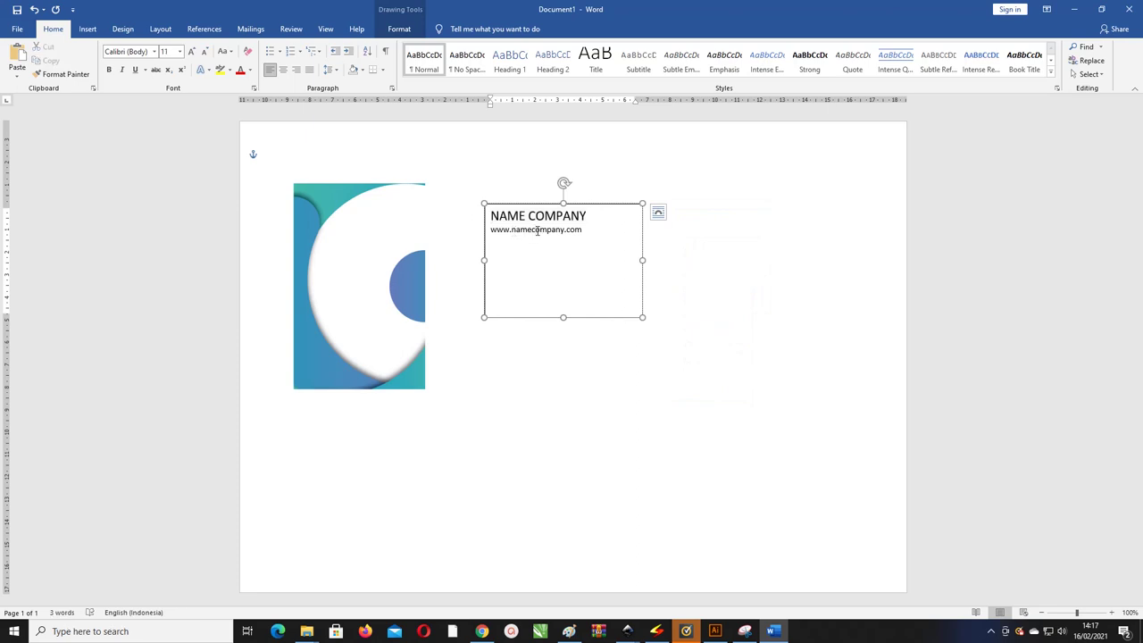
key("ctrl+a")
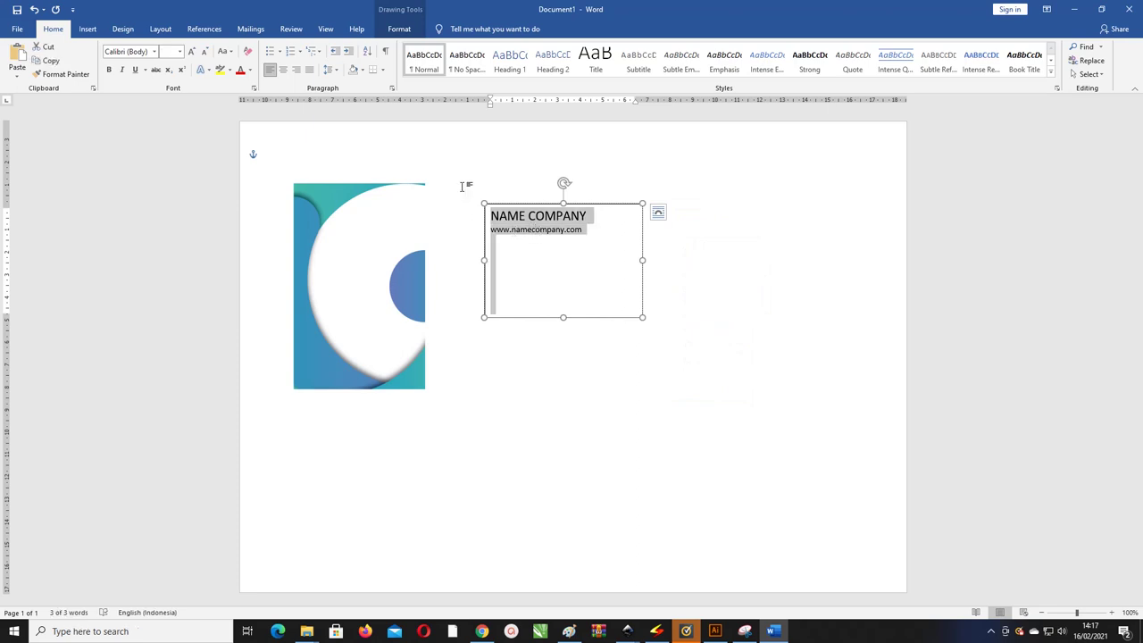
key("ctrl+e")
Set NAME COMPANY in Fredoka One and move the text box onto the card's left side
left_click_drag(623, 215, 489, 214)
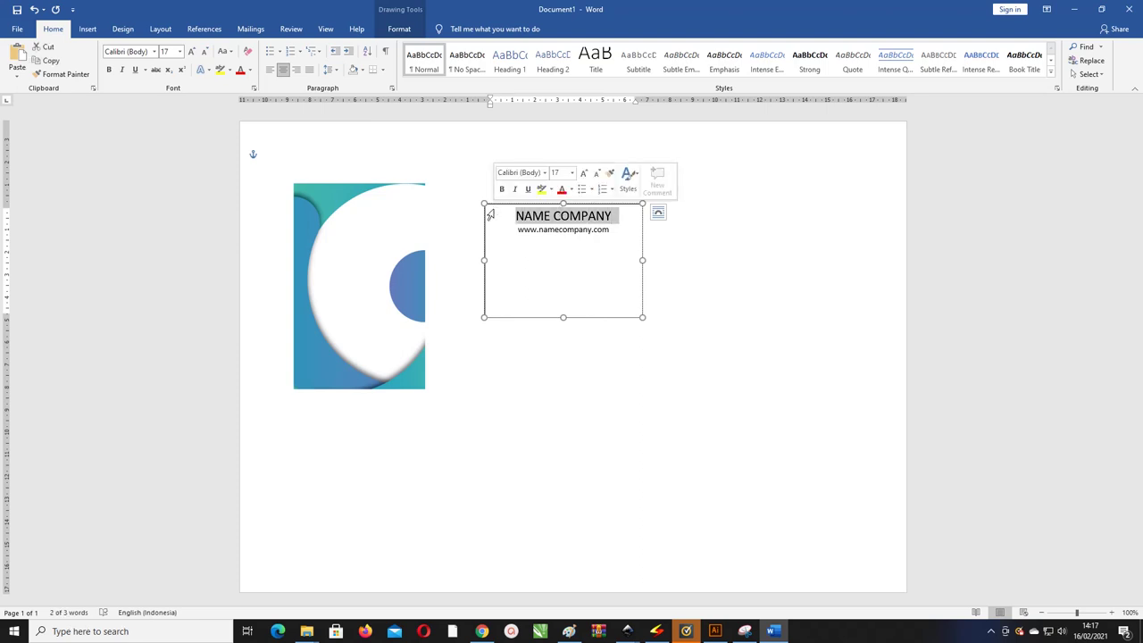
left_click(143, 51)
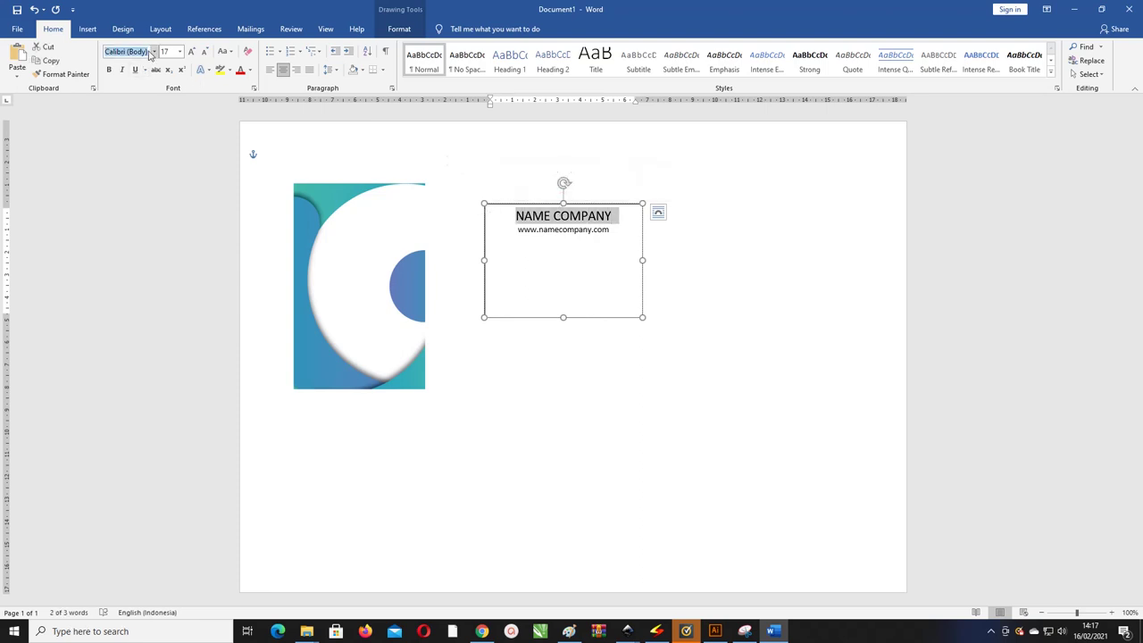
type("Fredoka One")
key("Return")
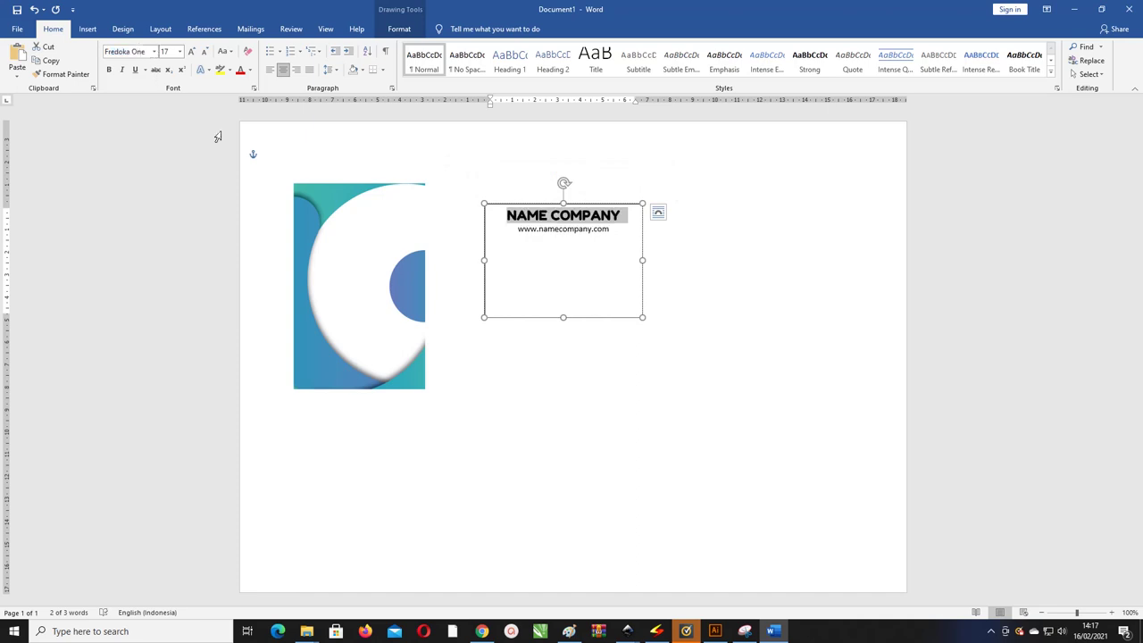
left_click_drag(520, 208, 321, 208)
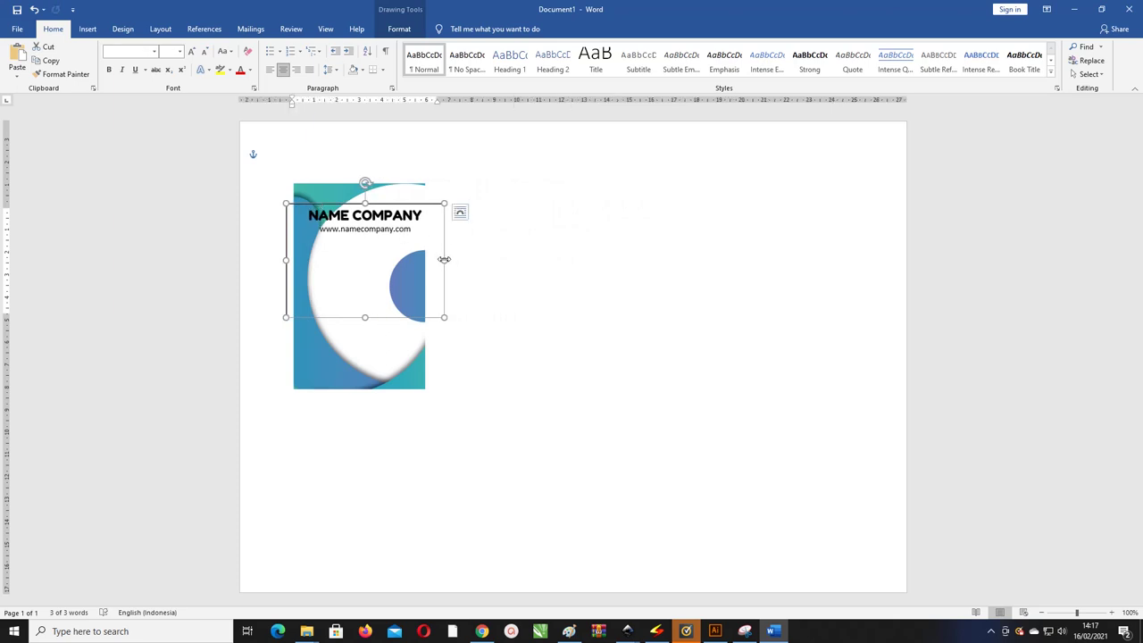
Narrow the text box from both sides, shrink NAME COMPANY to 14 pt, and select the title
left_click_drag(444, 259, 415, 259)
left_click(379, 217)
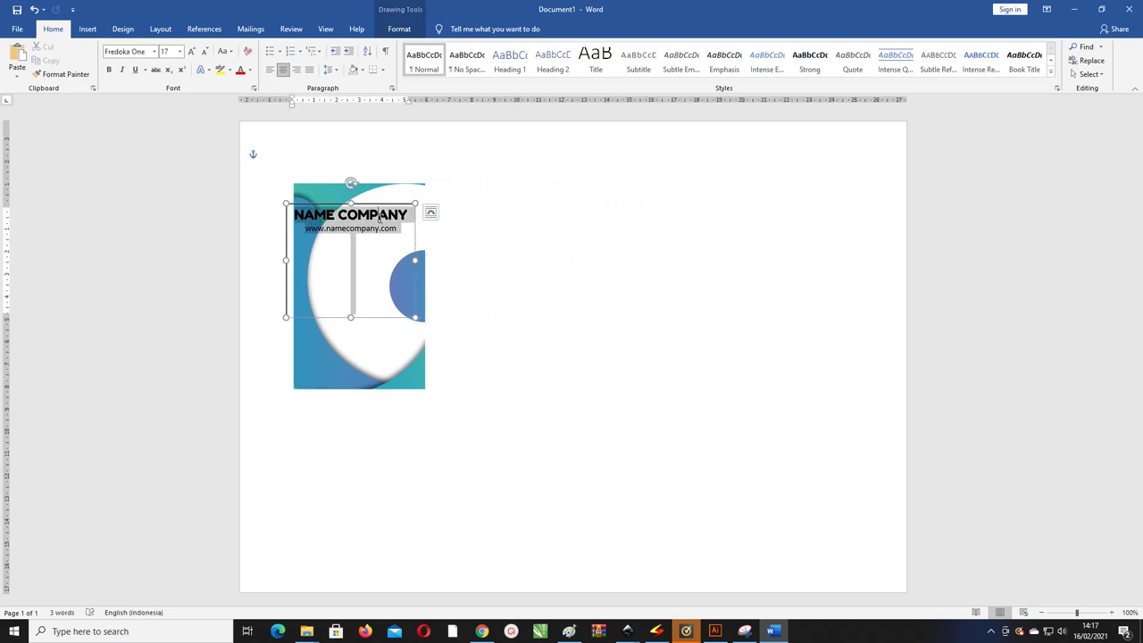
key("ctrl+a")
key("ctrl+bracketleft")
key("ctrl+bracketleft")
key("ctrl+bracketleft")
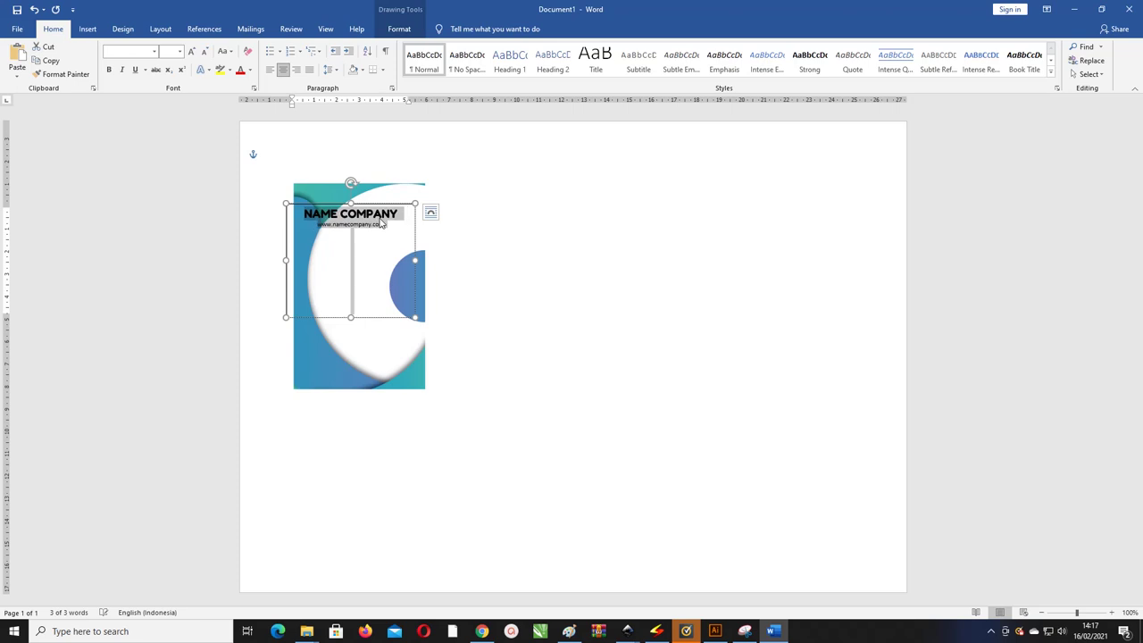
left_click_drag(286, 259, 300, 259)
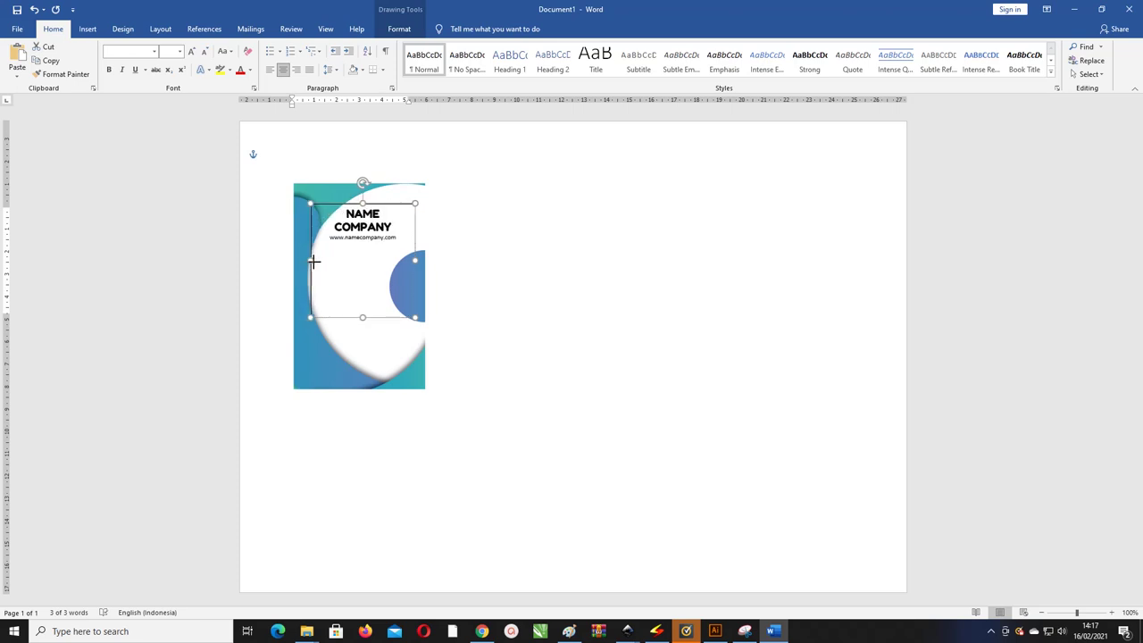
left_click_drag(379, 204, 381, 204)
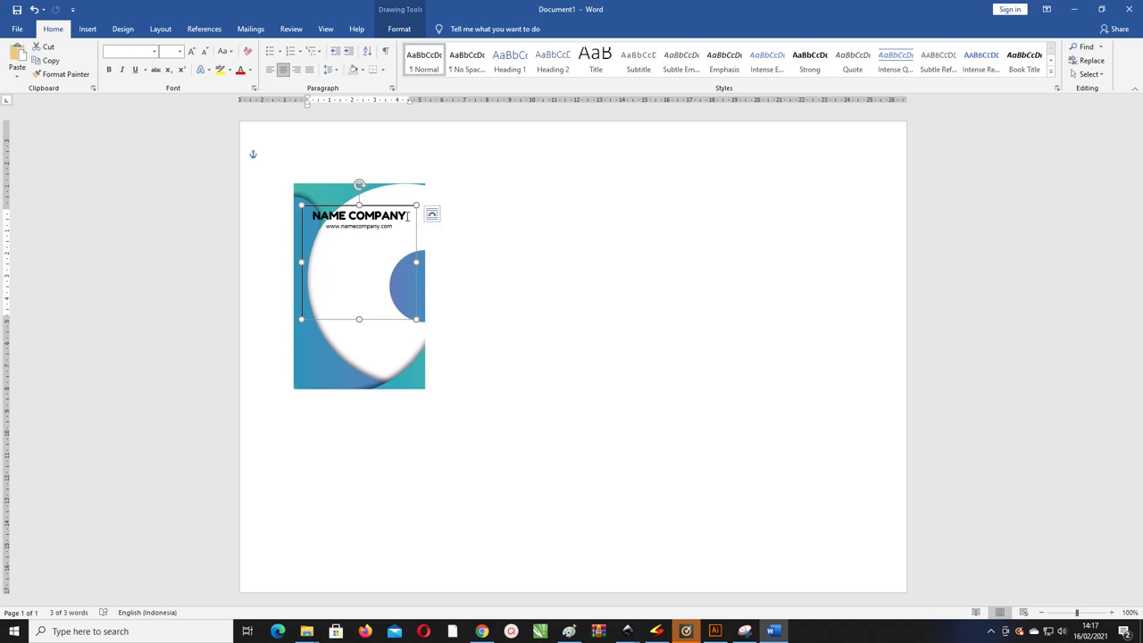
left_click_drag(404, 216, 311, 216)
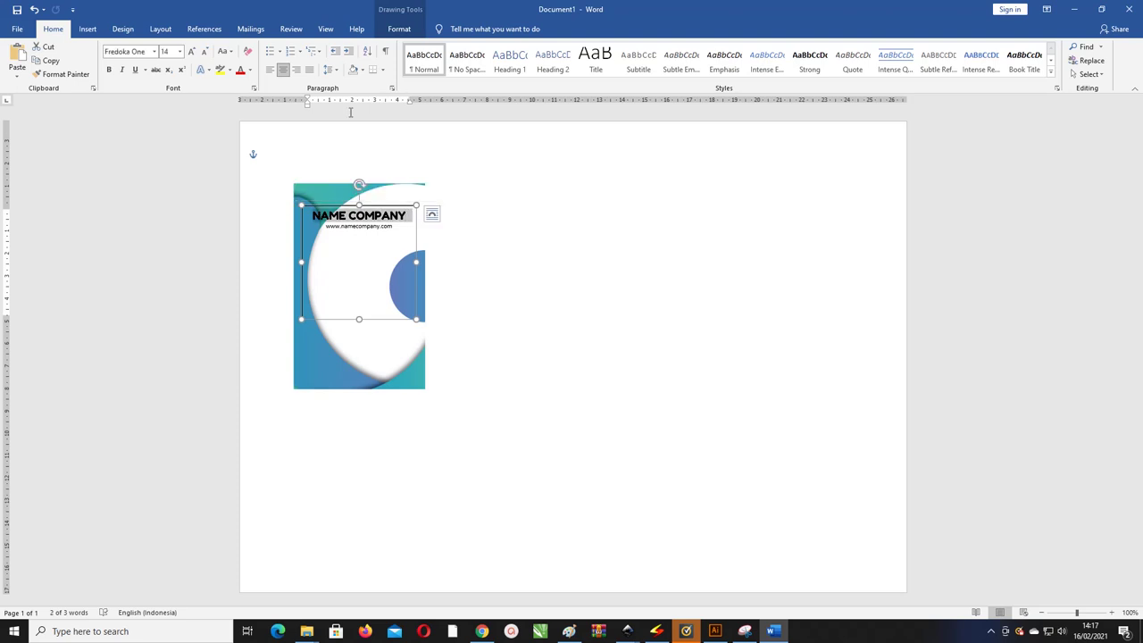
Preview WordArt styles without applying one, then open the More Gradients text fill settings
left_click(399, 32)
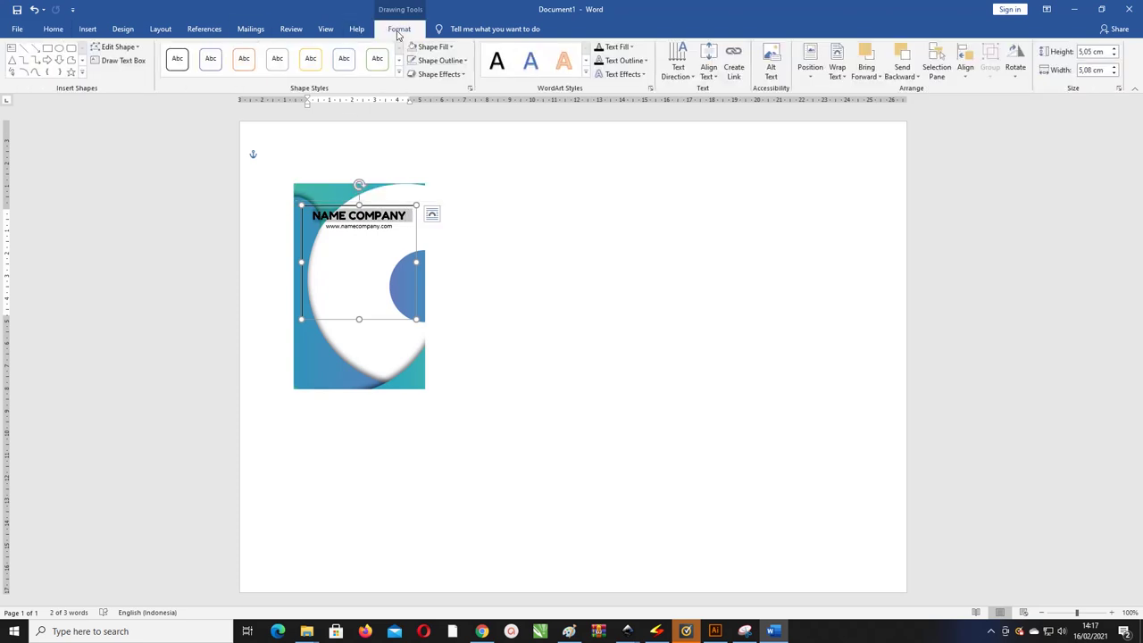
left_click(585, 73)
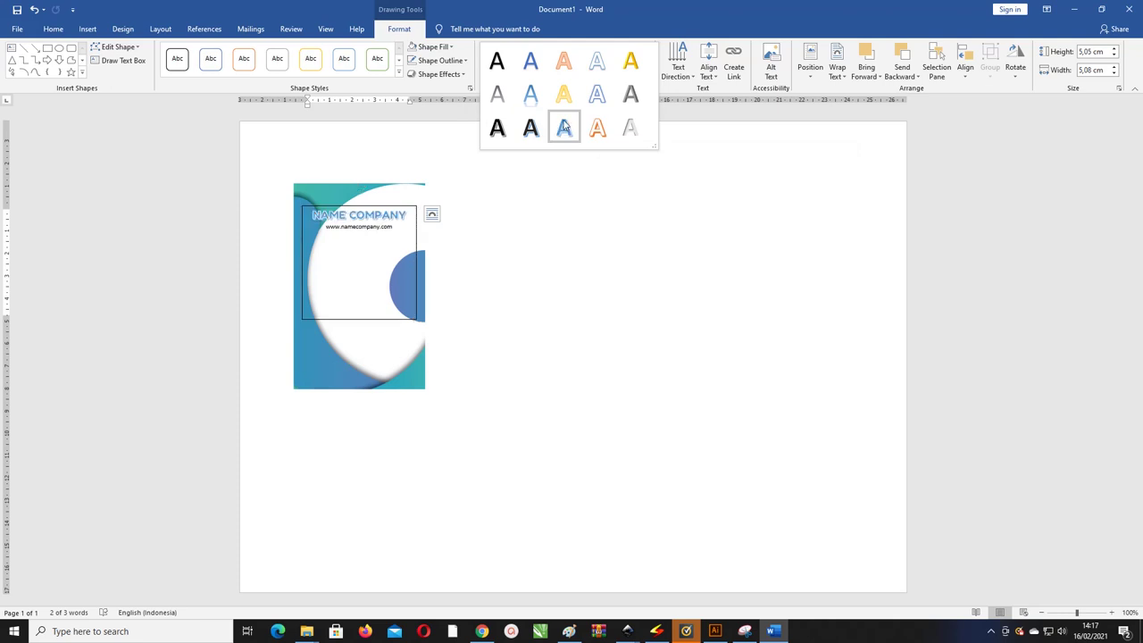
left_click(408, 36)
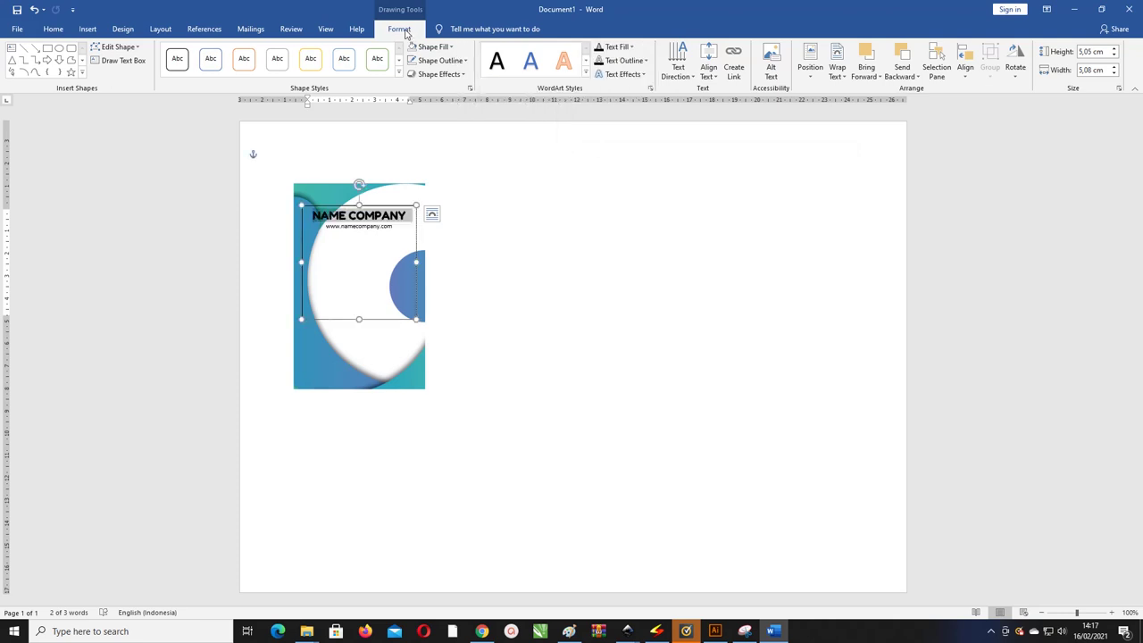
left_click(588, 74)
key("Escape")
left_click(631, 47)
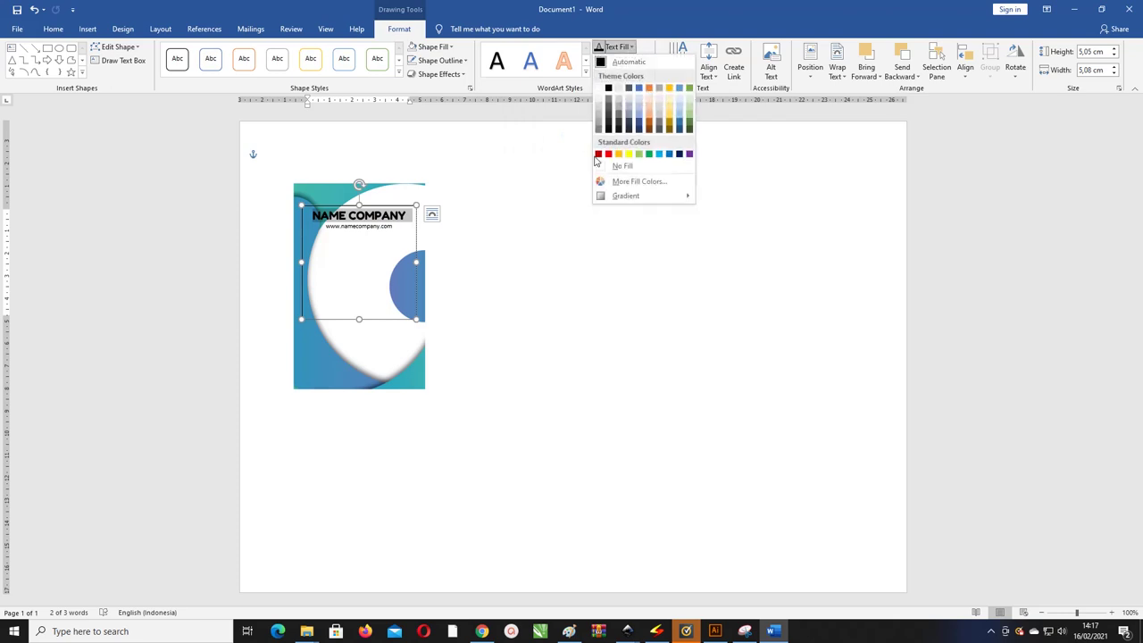
mouse_move(638, 194)
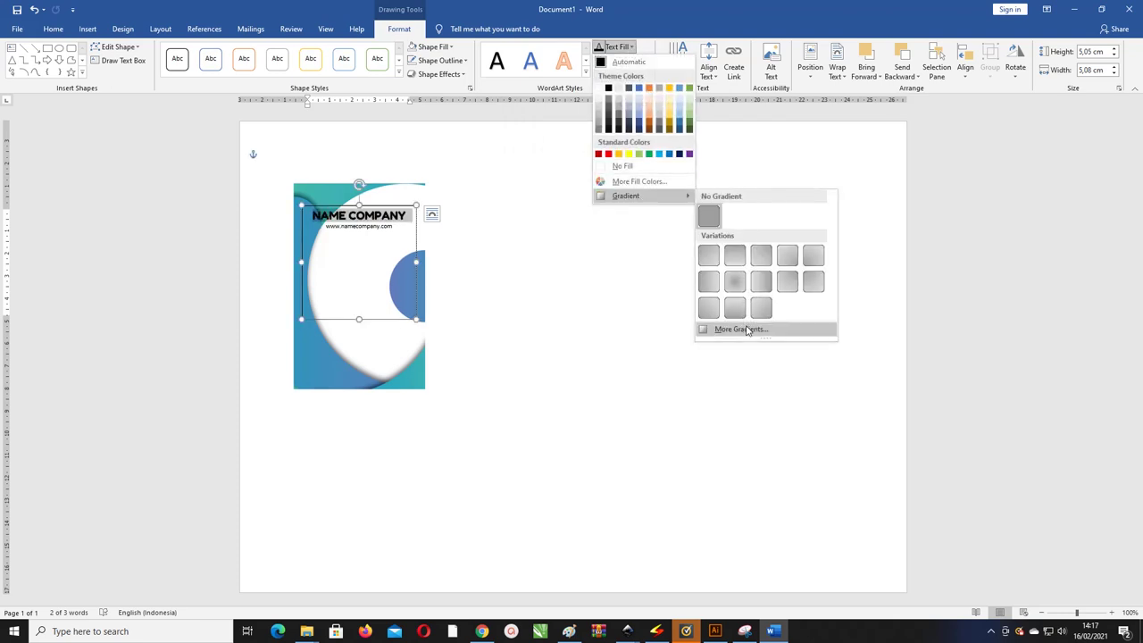
left_click(741, 330)
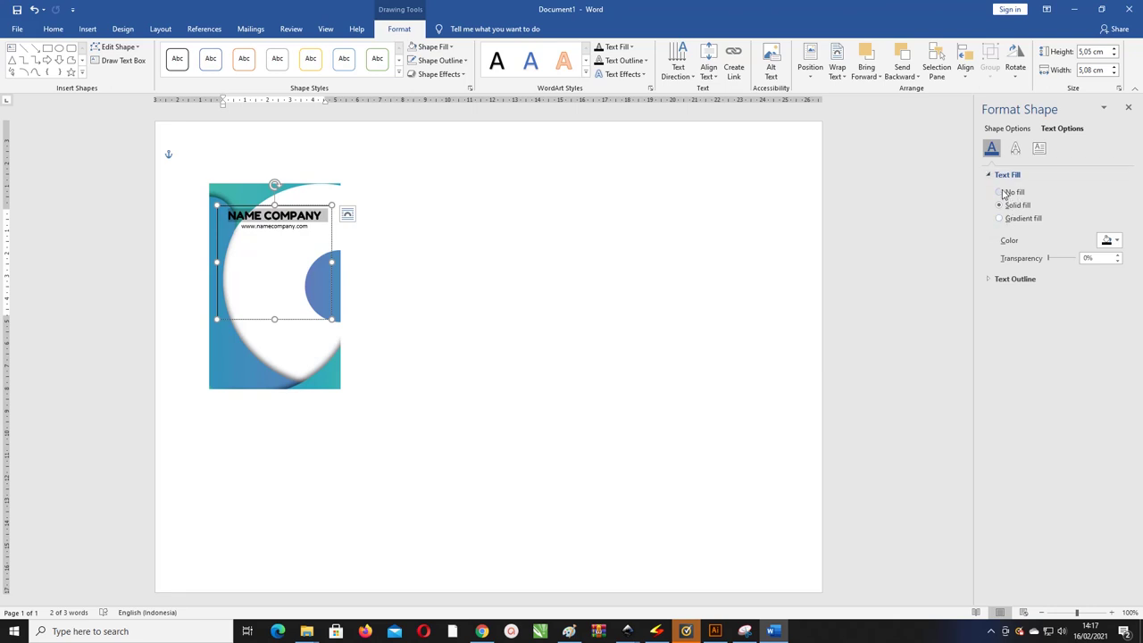
Switch the title's text fill to a gradient and make the right stop blue
left_click(999, 218)
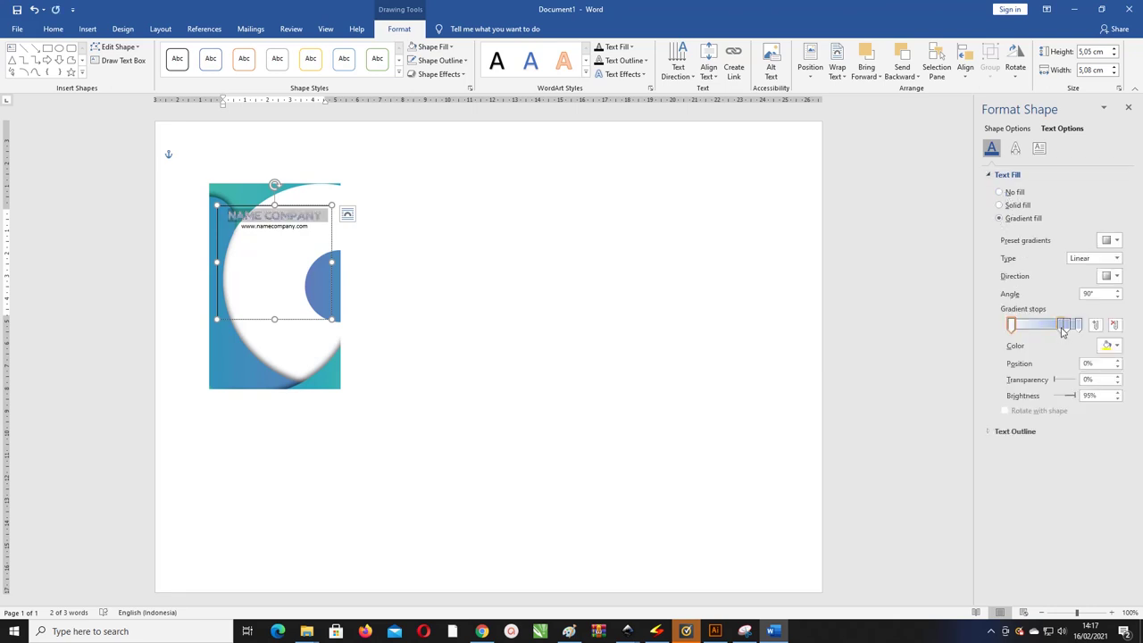
mouse_move(1063, 331)
left_mouse_down()
mouse_move(1042, 329)
mouse_move(1053, 330)
left_mouse_up()
left_click(1112, 327)
left_click(1081, 327)
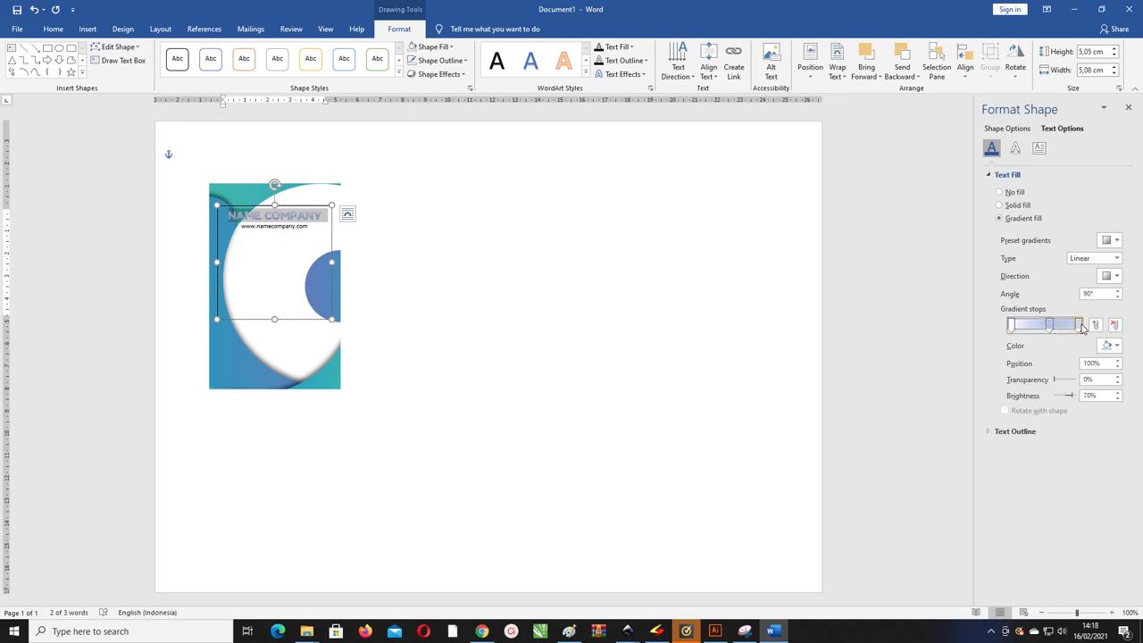
left_click(1110, 346)
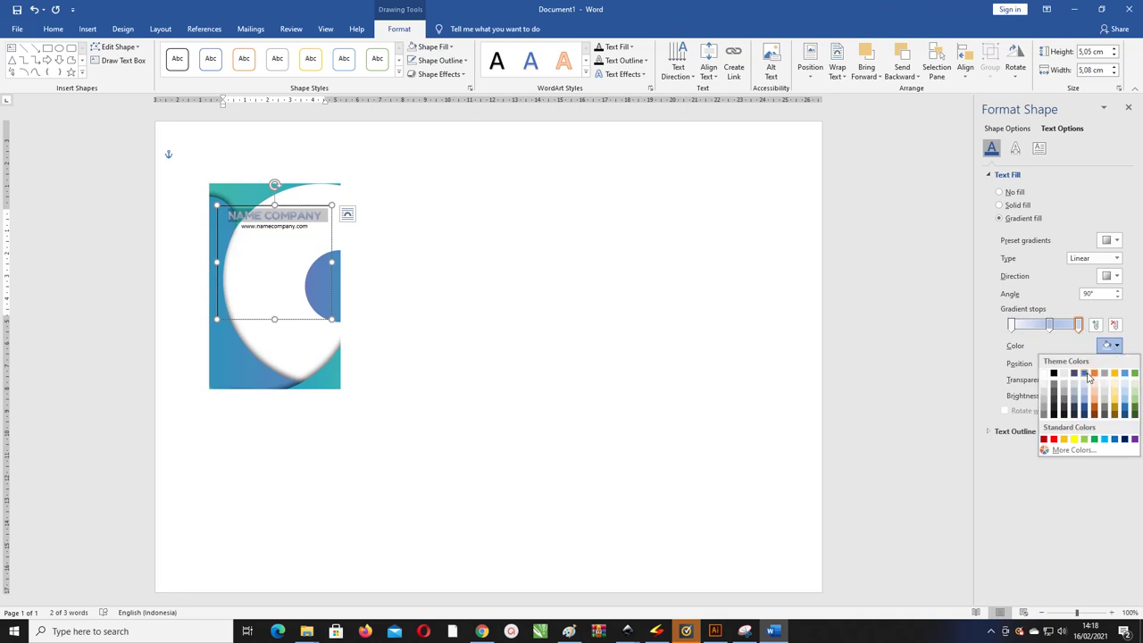
left_click(1085, 373)
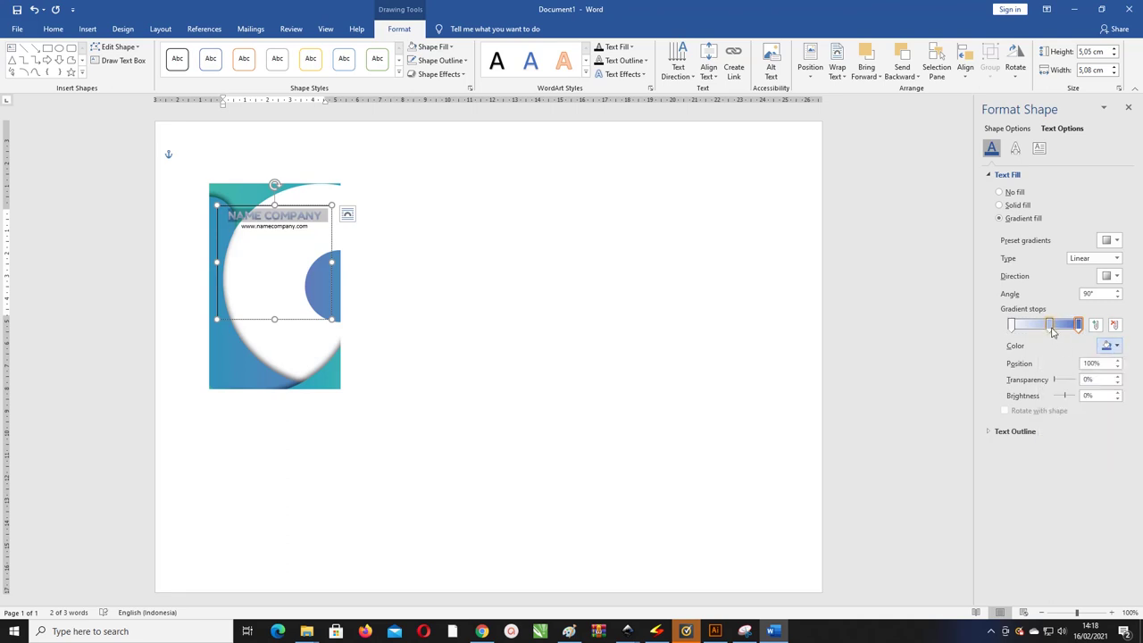
Remove the middle stop, set the left stop to dark blue, and stretch the text box down
left_click(1050, 325)
left_click(1113, 325)
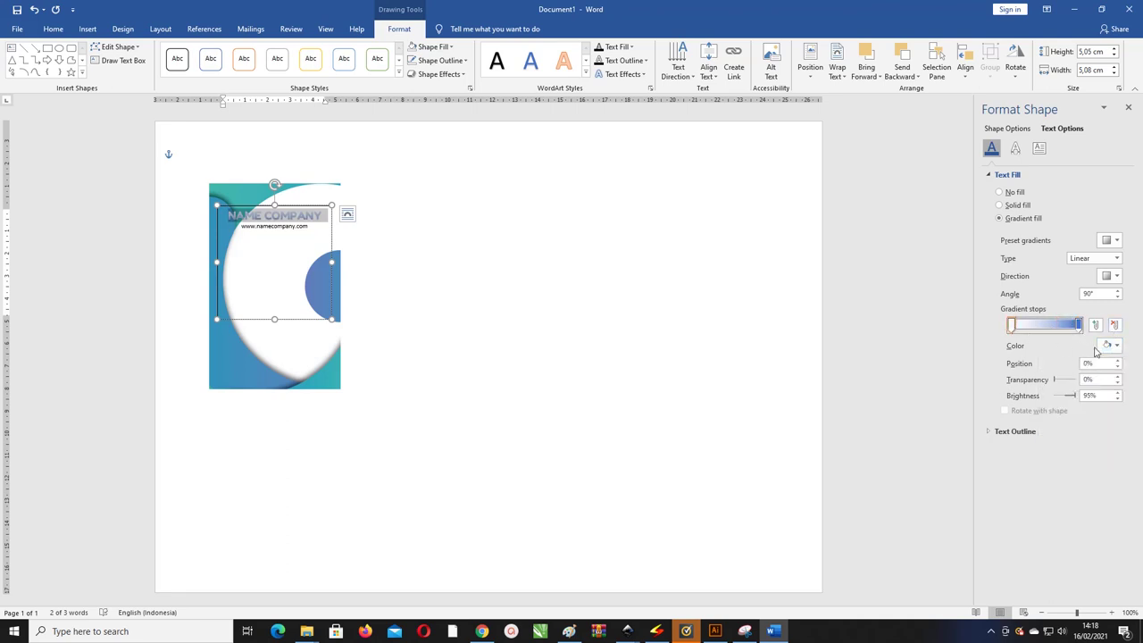
left_click(1116, 346)
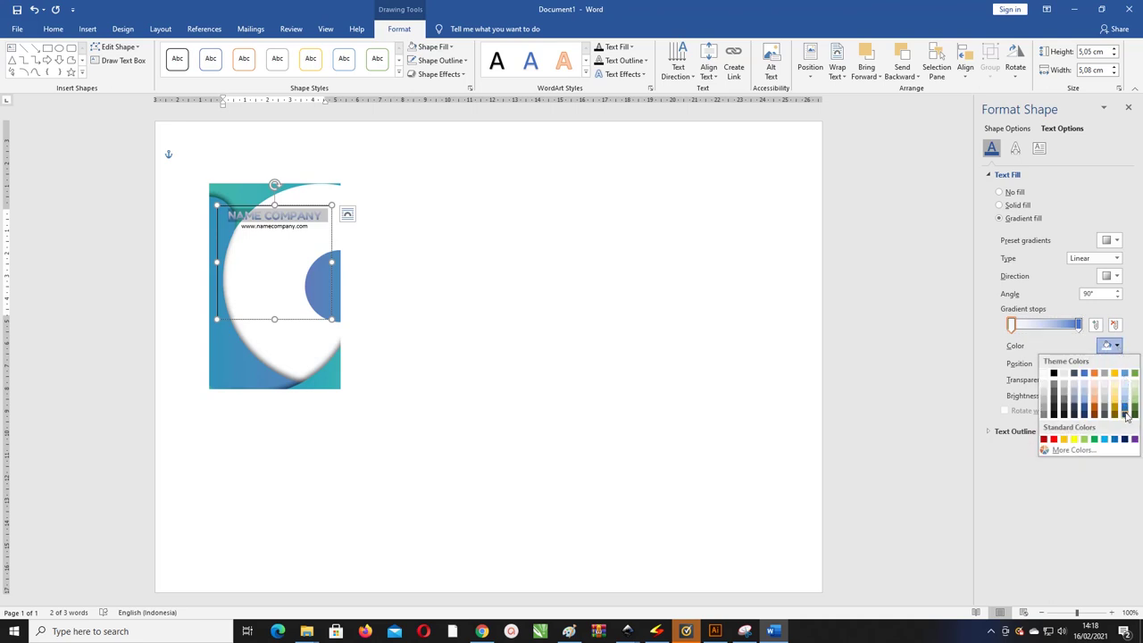
left_click(1126, 416)
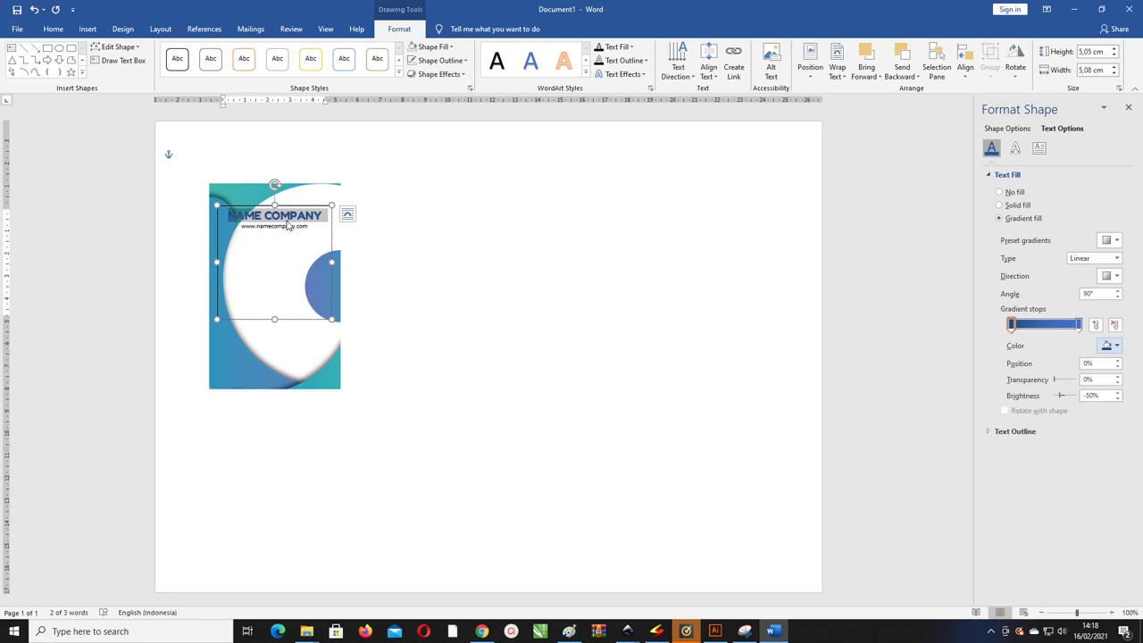
left_click_drag(278, 318, 275, 376)
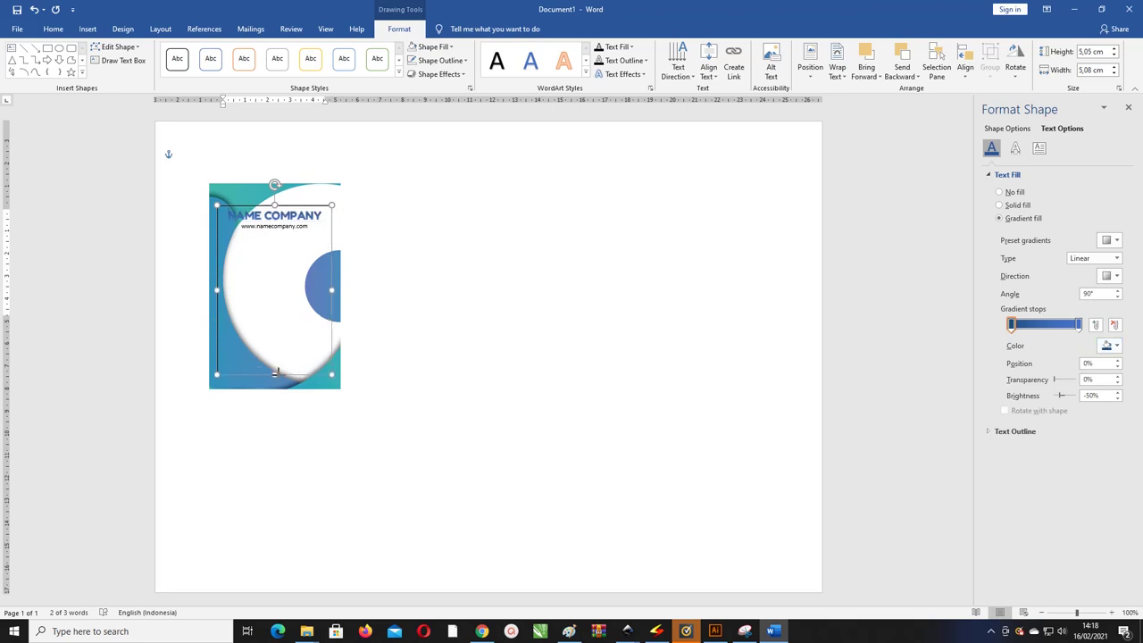
Paste a copy of the company name and website lines near the card's bottom
left_click_drag(310, 228, 228, 214)
key("ctrl+c")
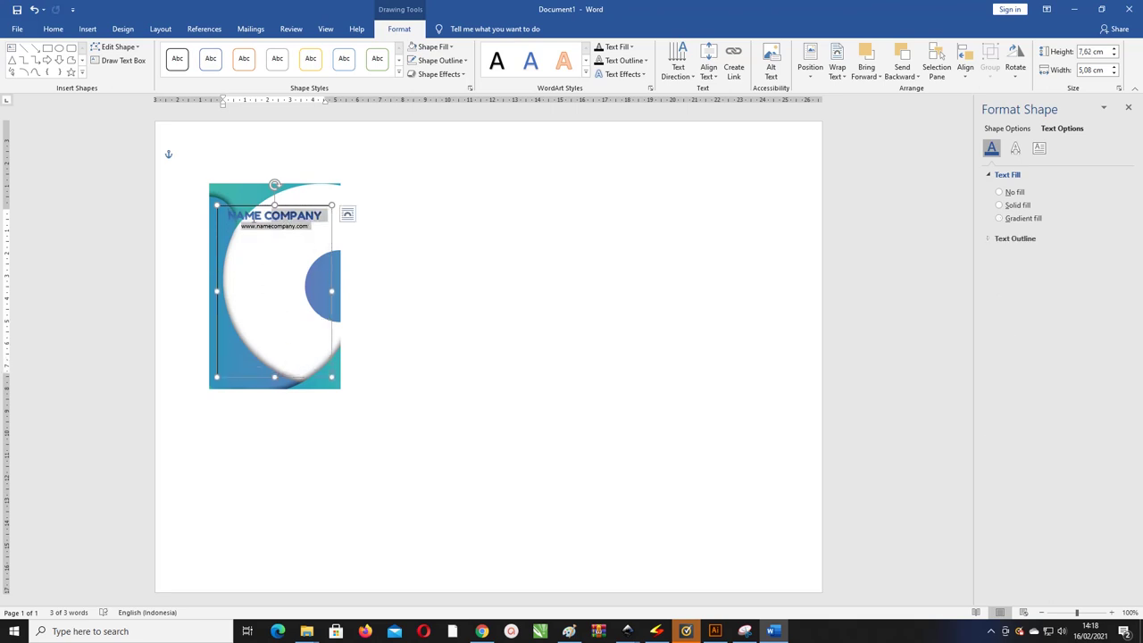
left_click(309, 233)
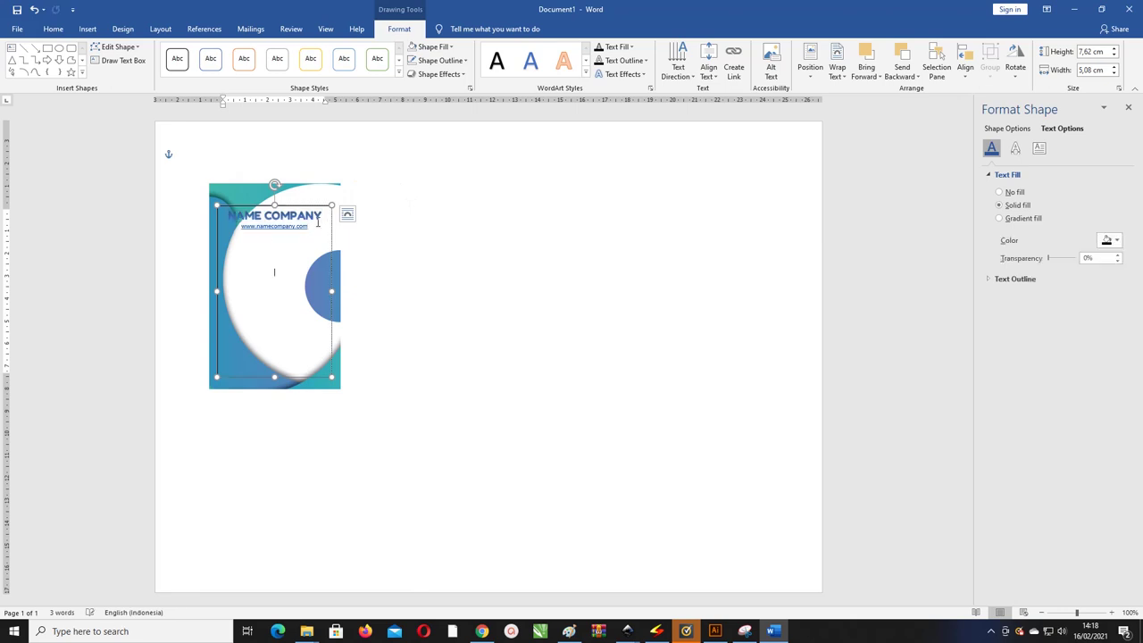
key("ctrl+v")
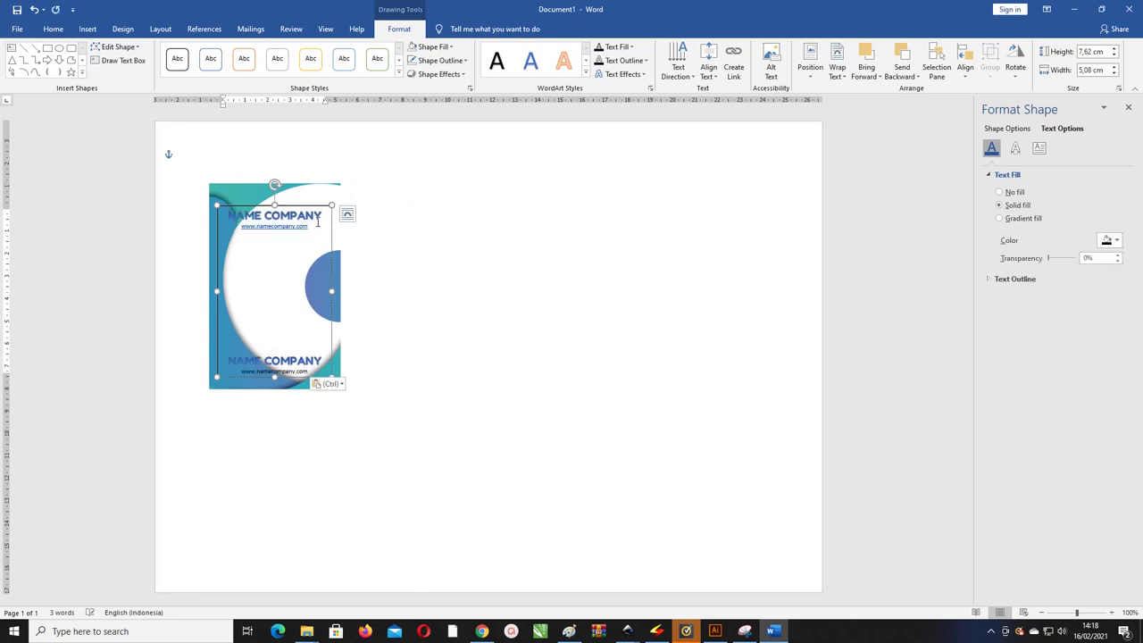
right_click(266, 350)
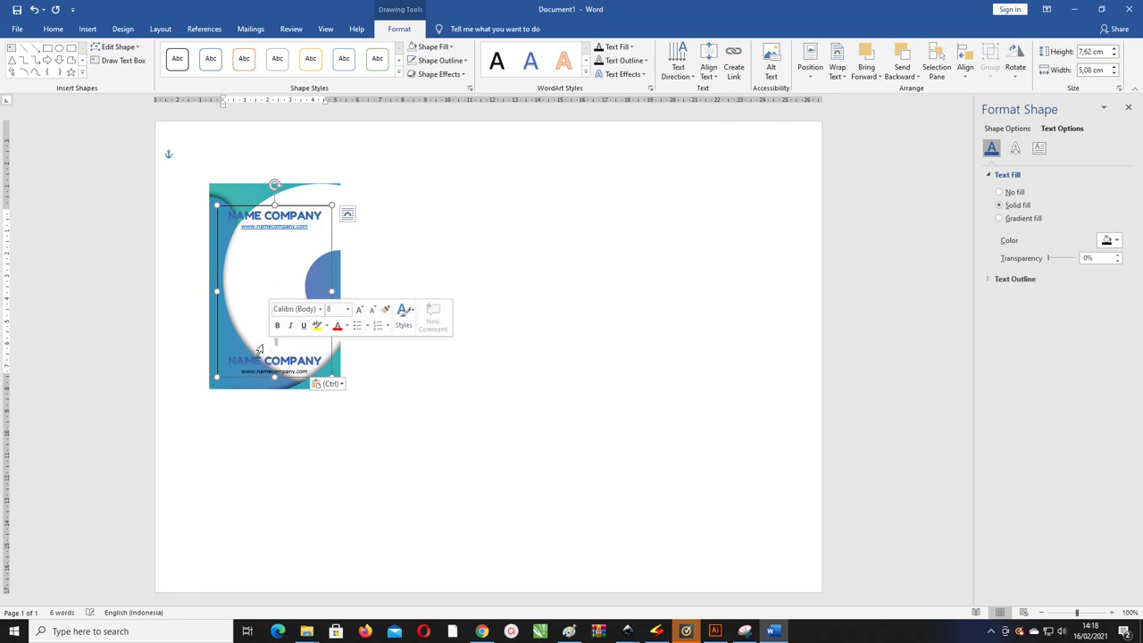
key("Delete")
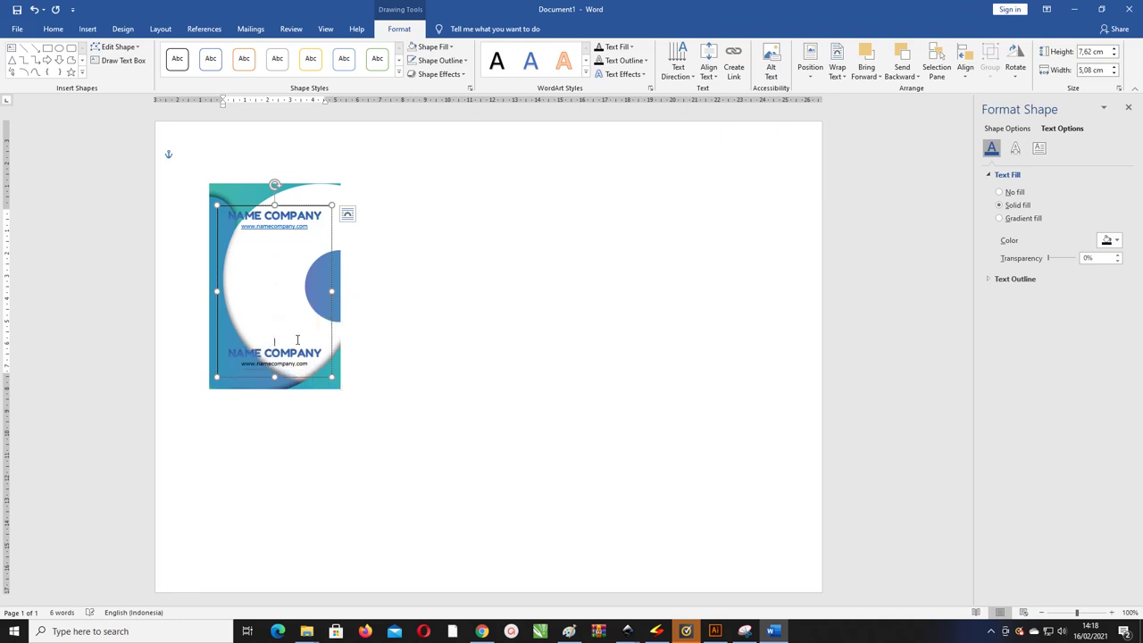
Replace the bottom name copy with 'YOUR NAME' and delete the copied website line
left_click_drag(323, 353, 200, 351)
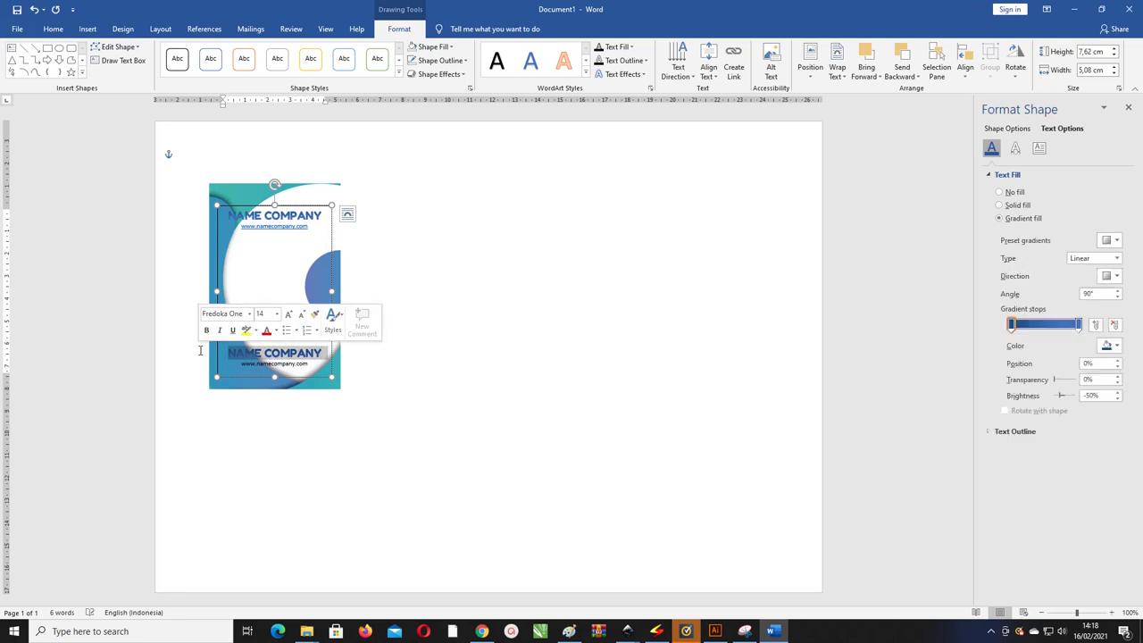
type("YO")
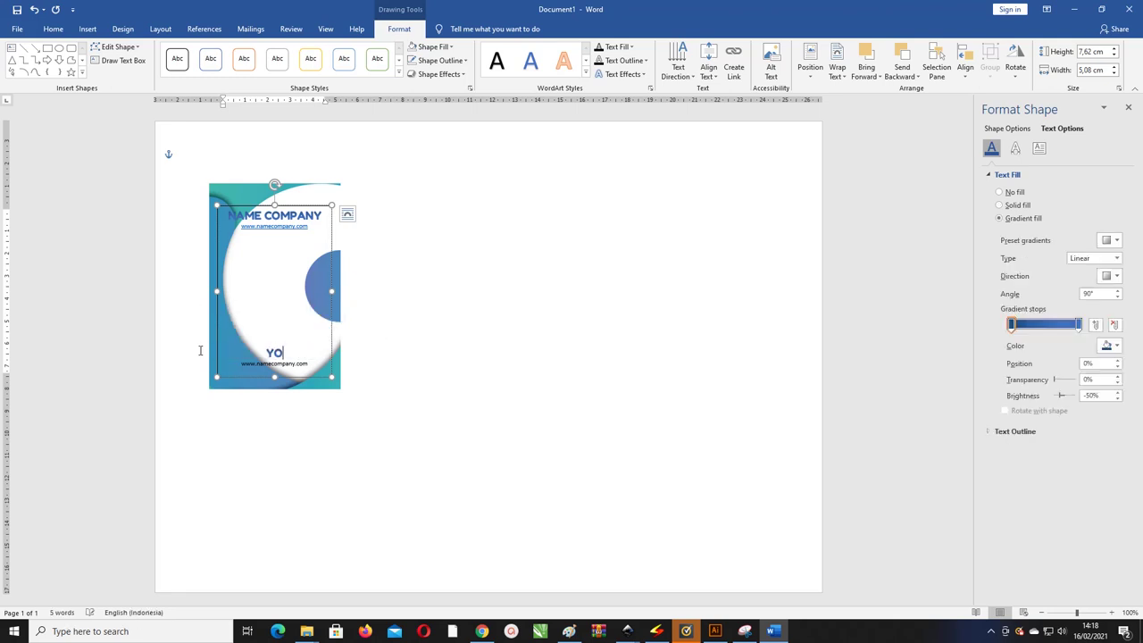
type("UR NAME")
left_click_drag(309, 364, 224, 373)
key("BackSpace")
type("Id :")
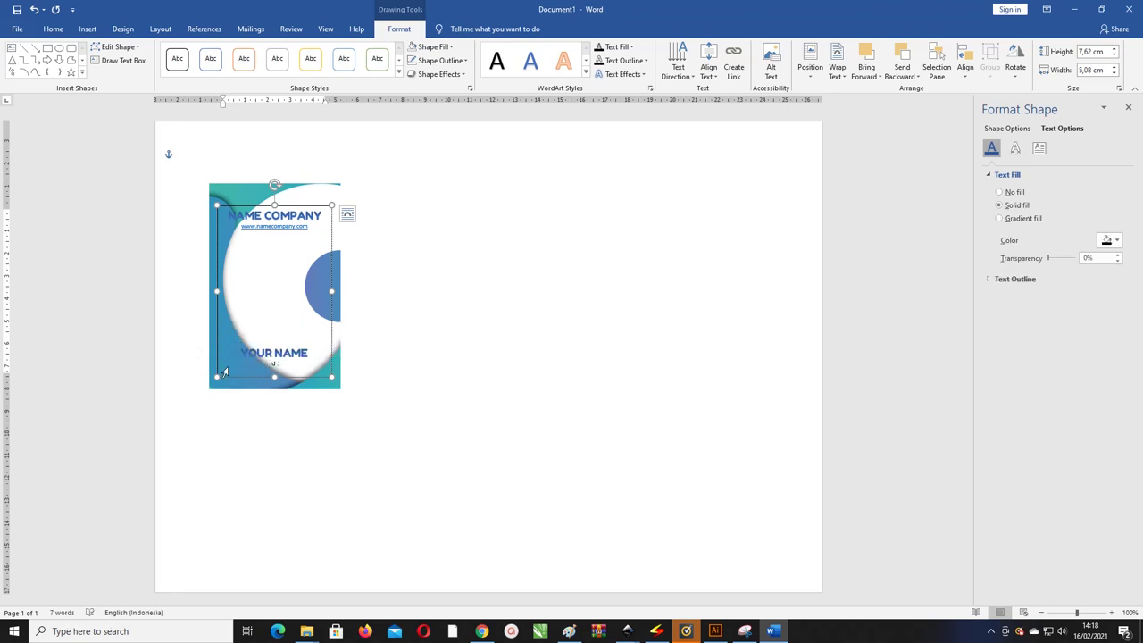
left_click(287, 369)
Add the ID line under YOUR NAME, then try Arial bold on YOUR NAME and undo it
key("ctrl+v")
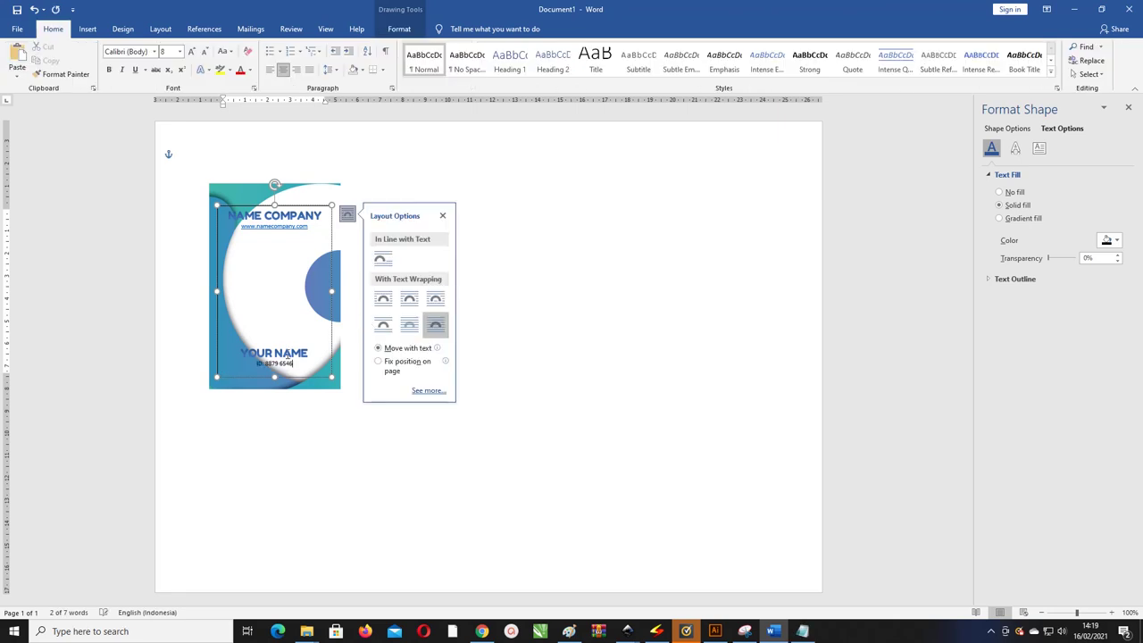
scroll(292, 361, "up", 10)
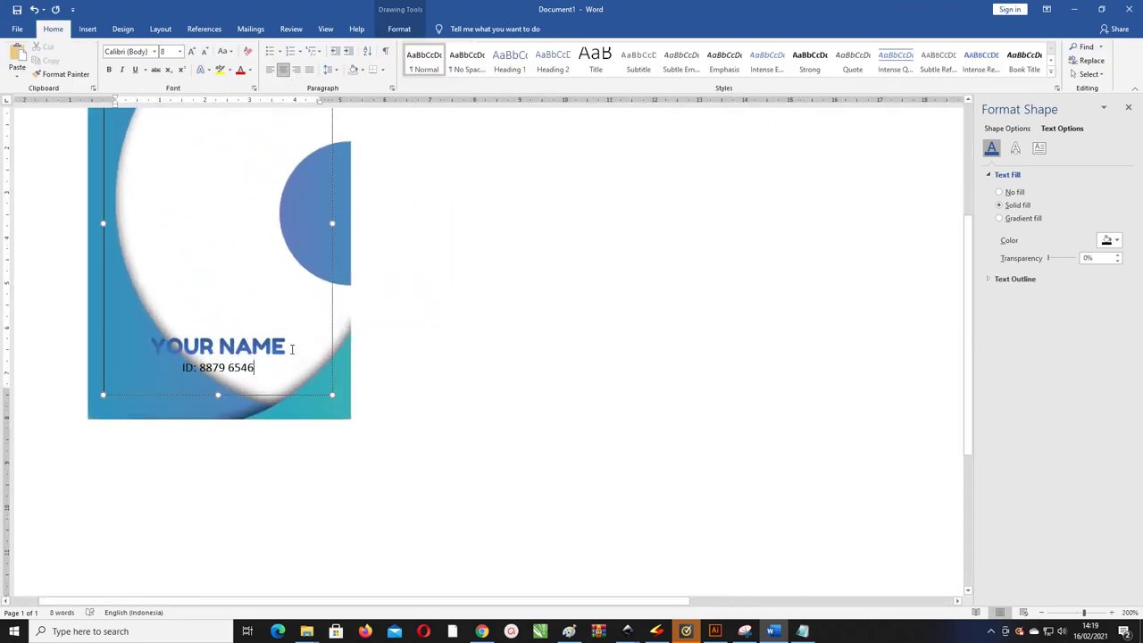
left_click_drag(291, 348, 150, 346)
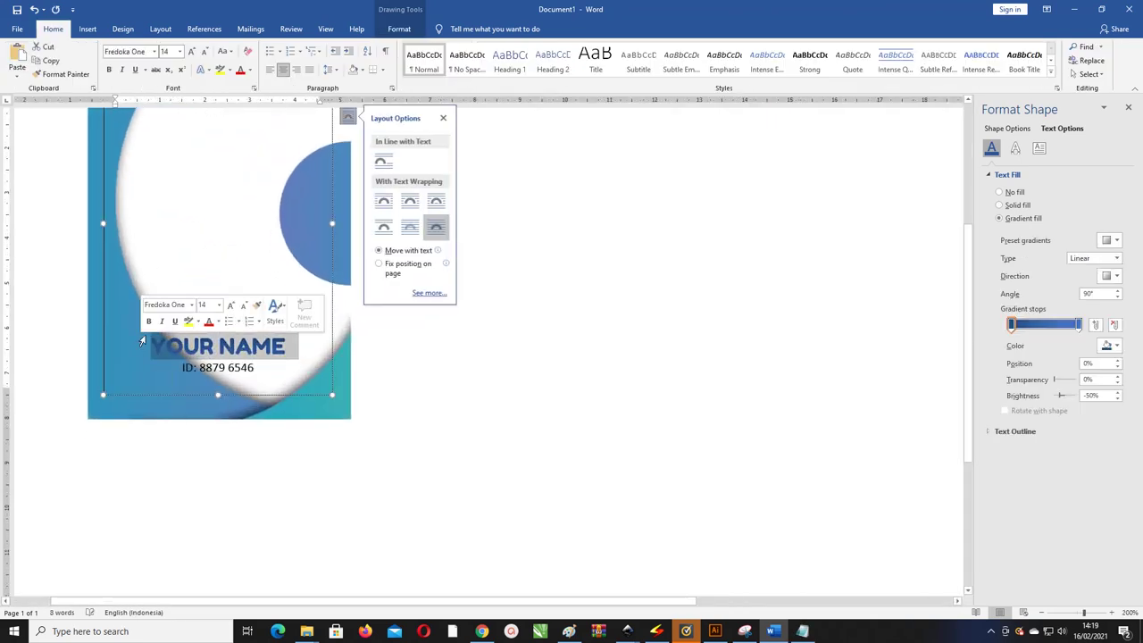
left_click(135, 51)
type("Arial")
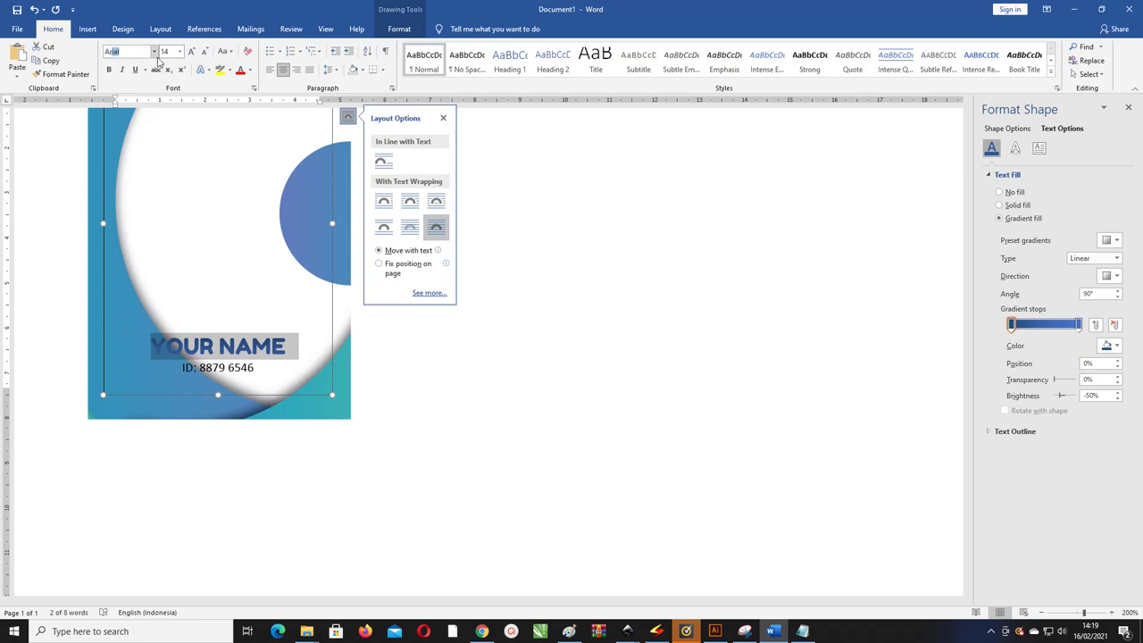
key("Return")
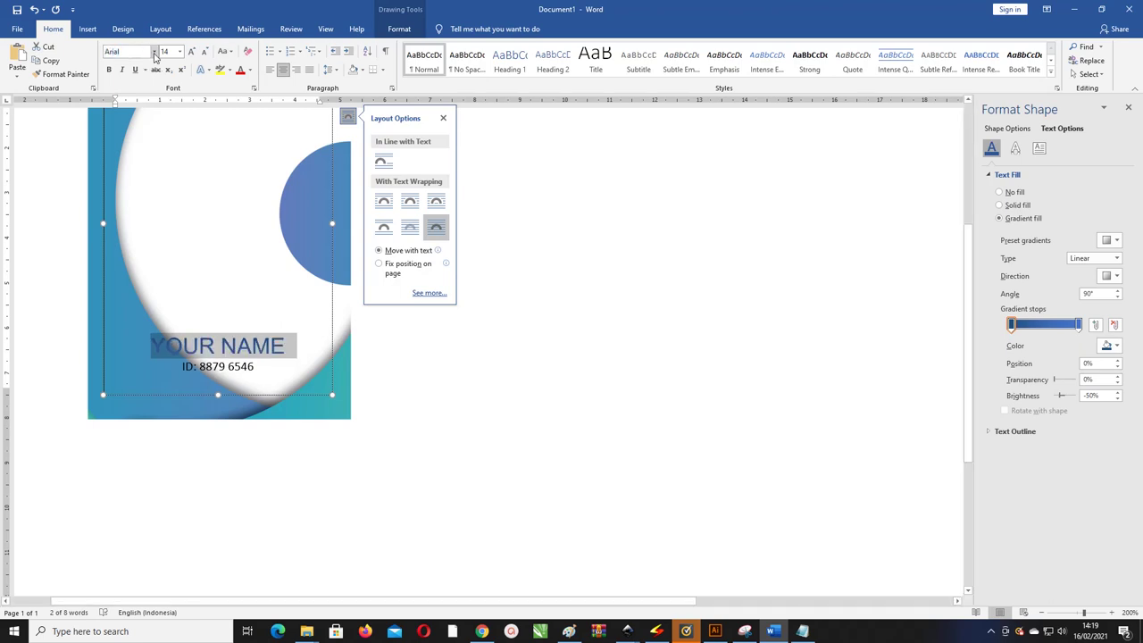
key("ctrl+b")
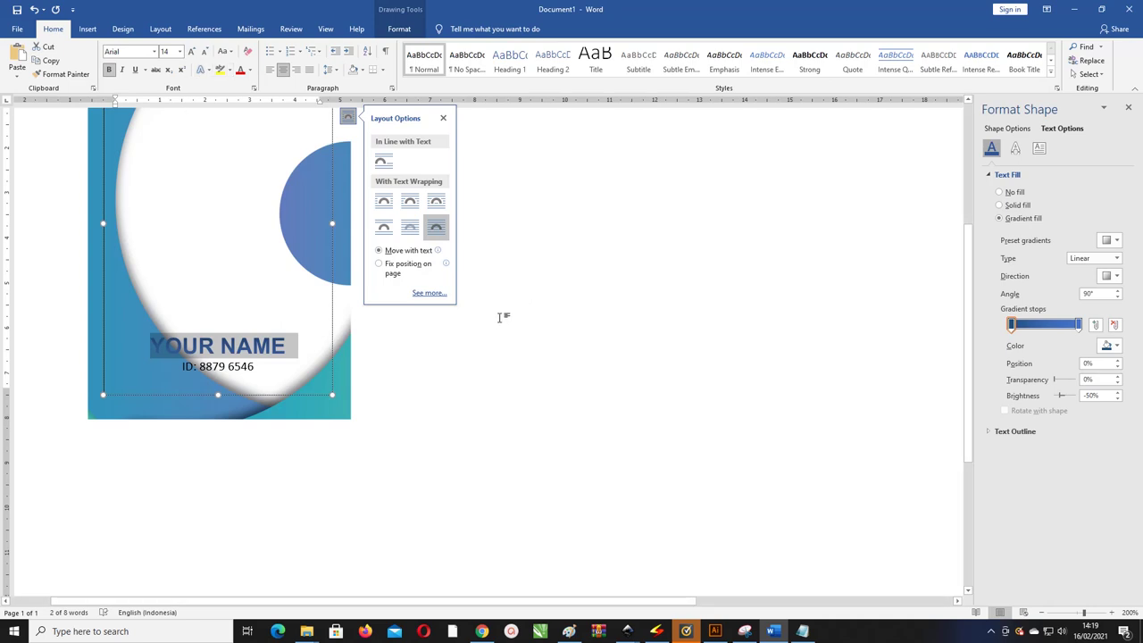
left_click(502, 316)
scroll(362, 262, "down", 2)
key("ctrl+z")
key("ctrl+z")
Set the card text box's Shape Outline to No Outline
scroll(357, 255, "down", 1)
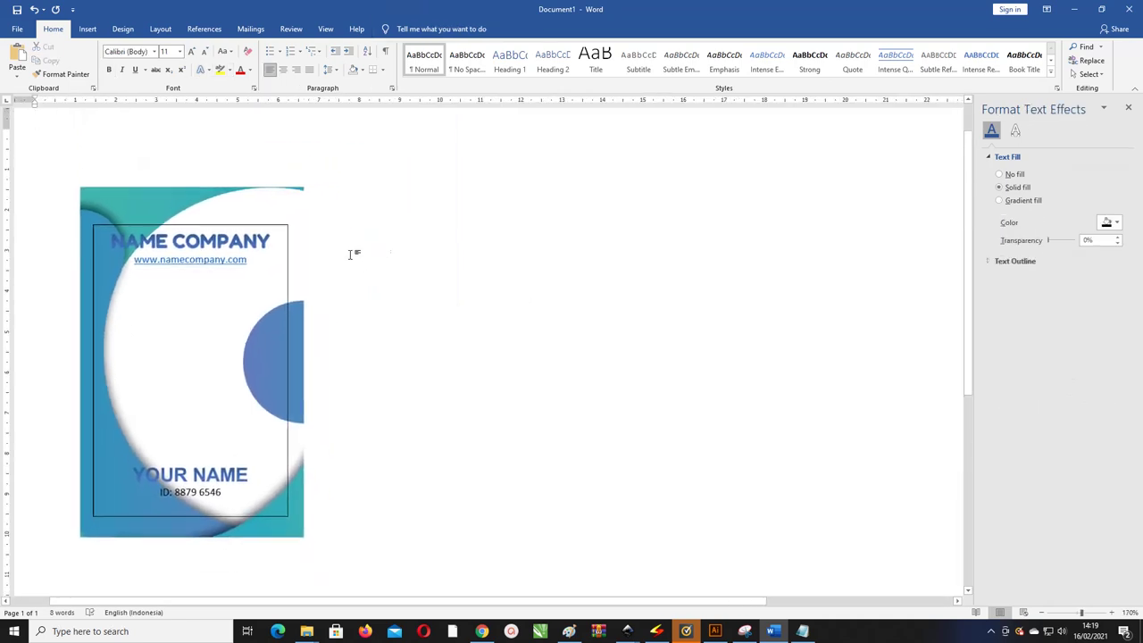
left_click(289, 250)
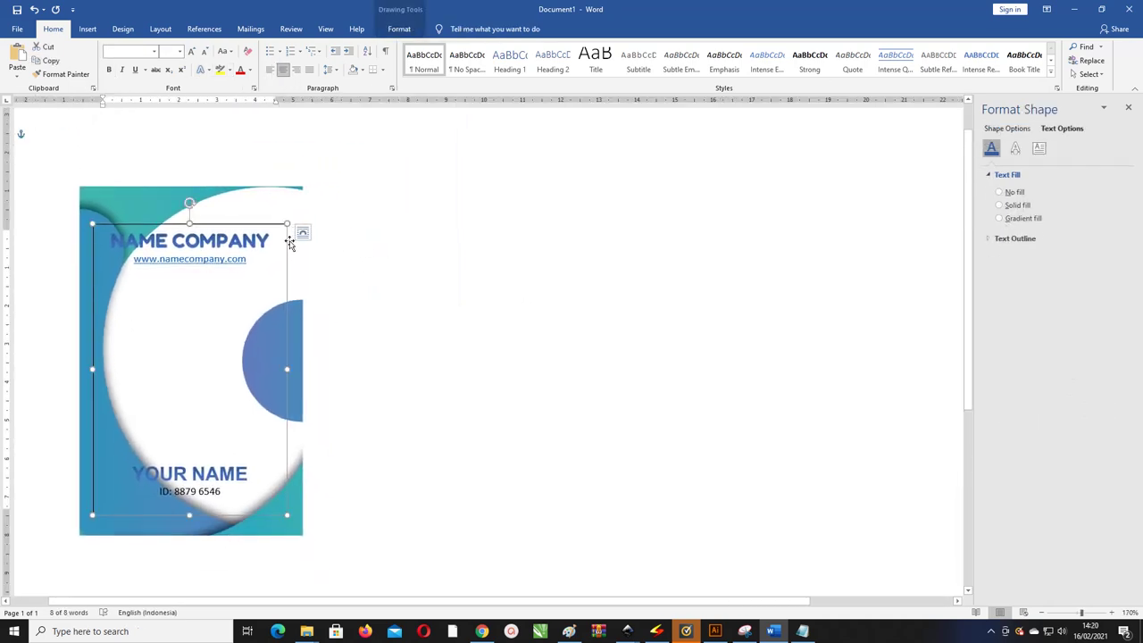
left_click(399, 29)
left_click(448, 60)
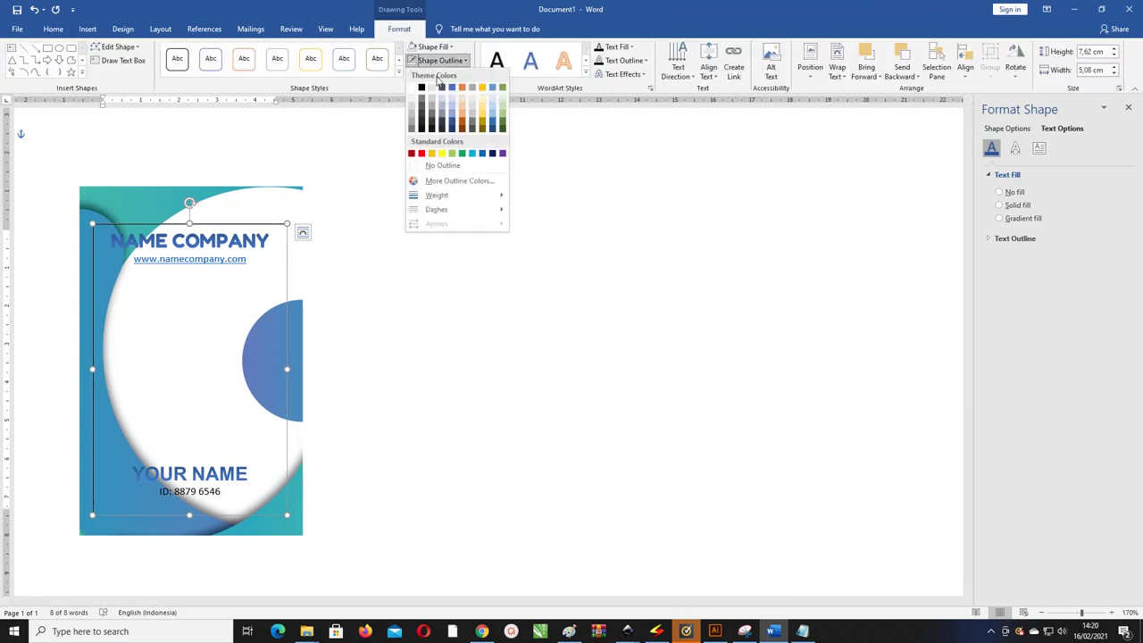
left_click(433, 164)
left_click(428, 195)
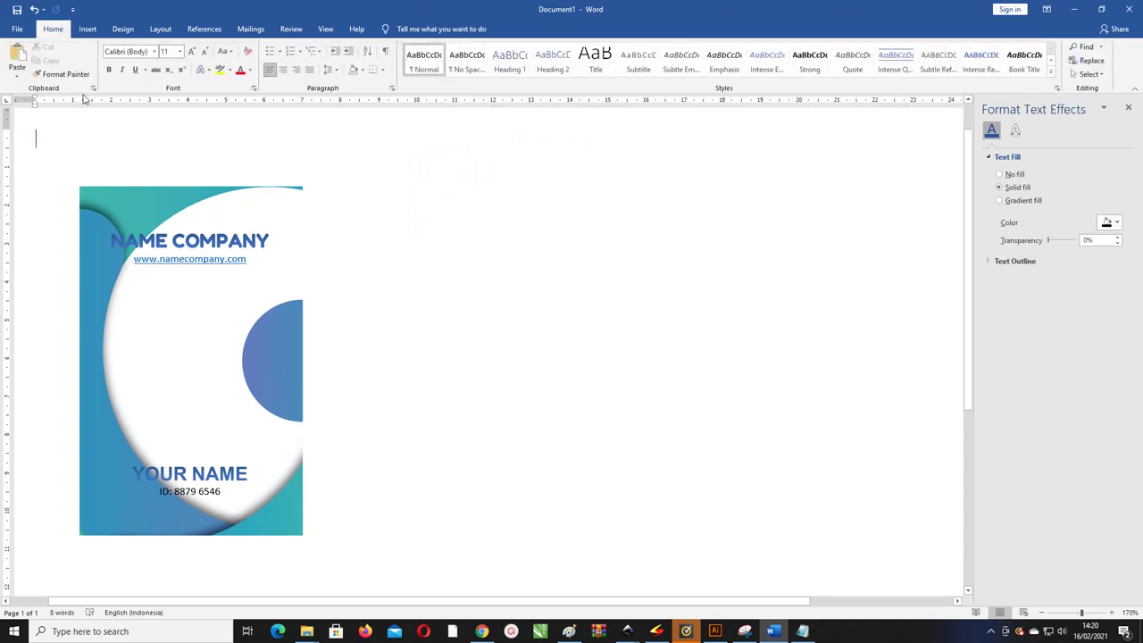
left_click(89, 30)
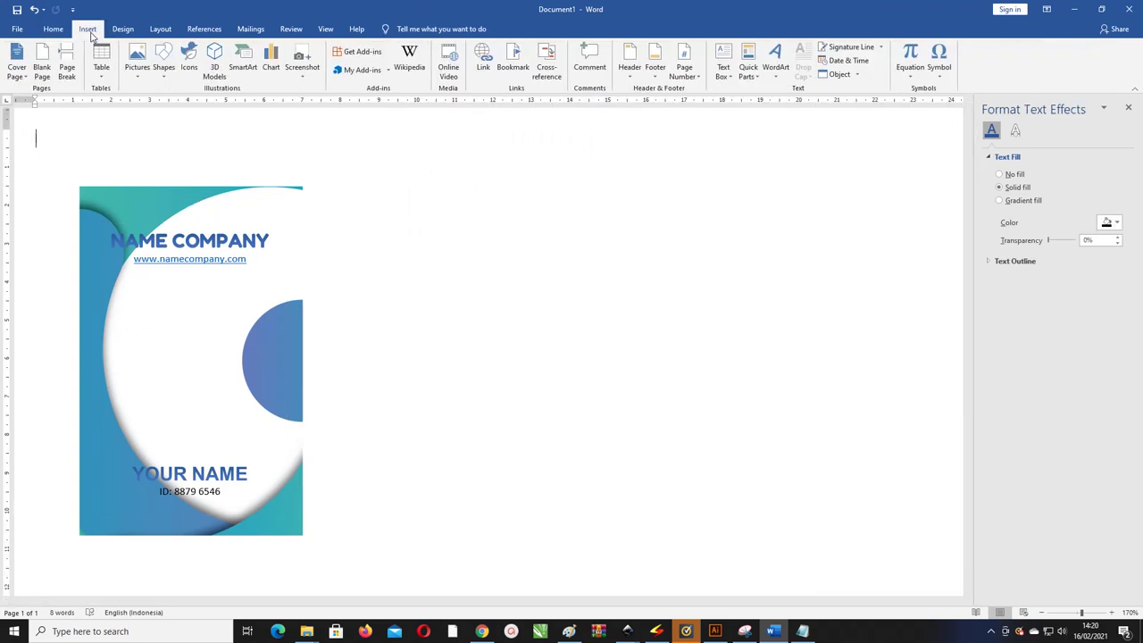
Draw an oval circle to the right of the card with no outline
left_click(164, 78)
left_click(191, 111)
left_click_drag(407, 196, 455, 245)
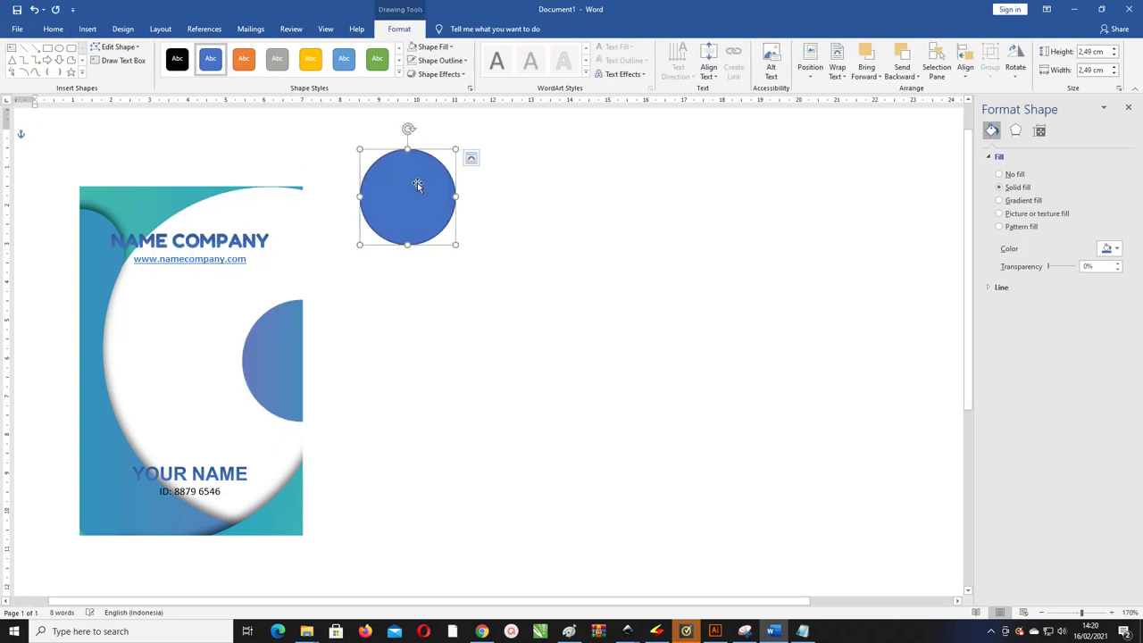
left_click_drag(417, 185, 417, 225)
left_click(436, 60)
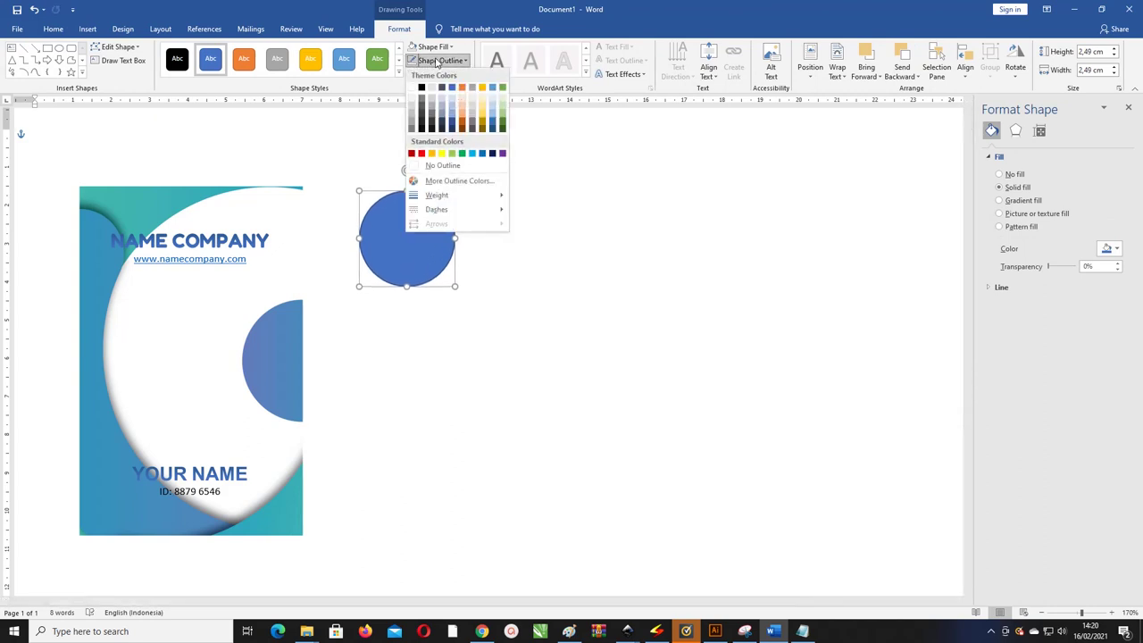
left_click(453, 166)
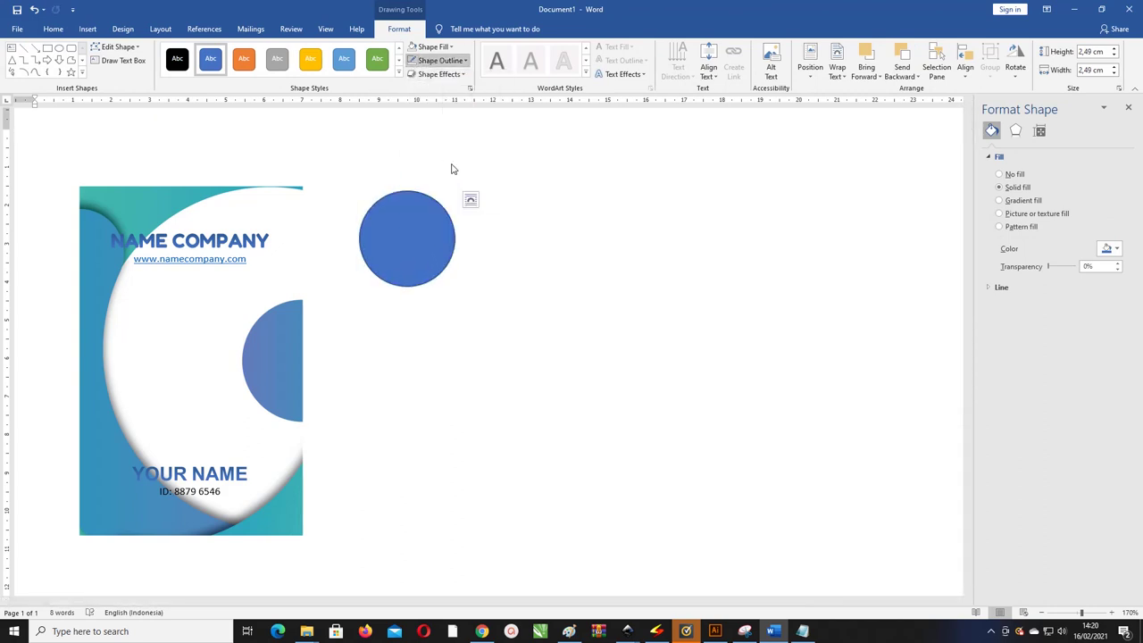
Fill the circle with the striped logo picture from the Pictures folder
left_click(433, 47)
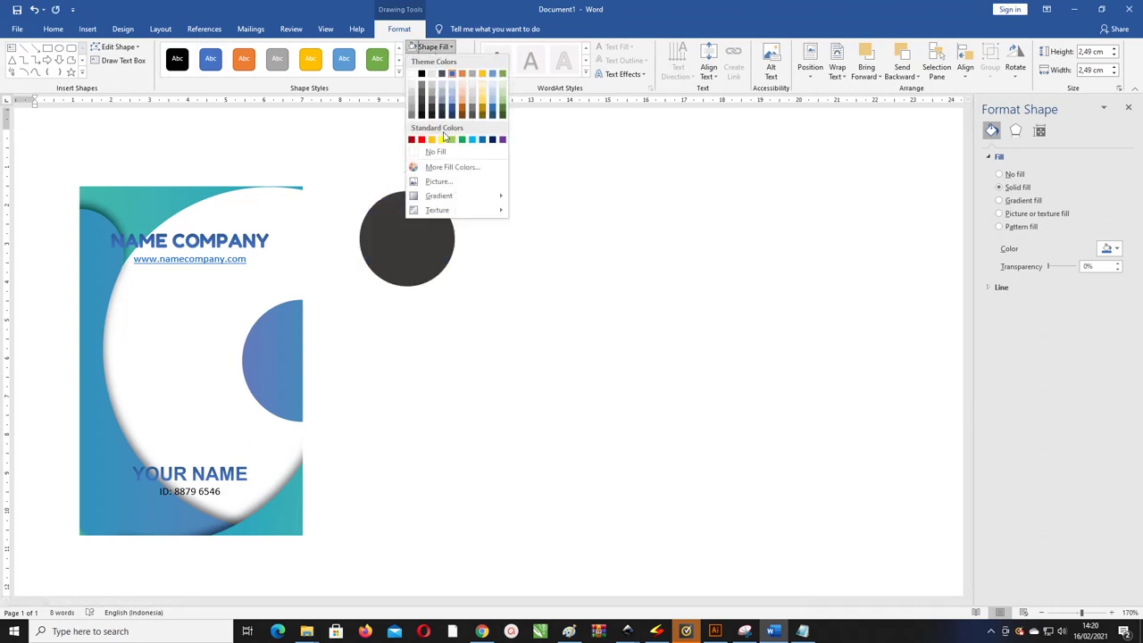
left_click(438, 181)
left_click(434, 287)
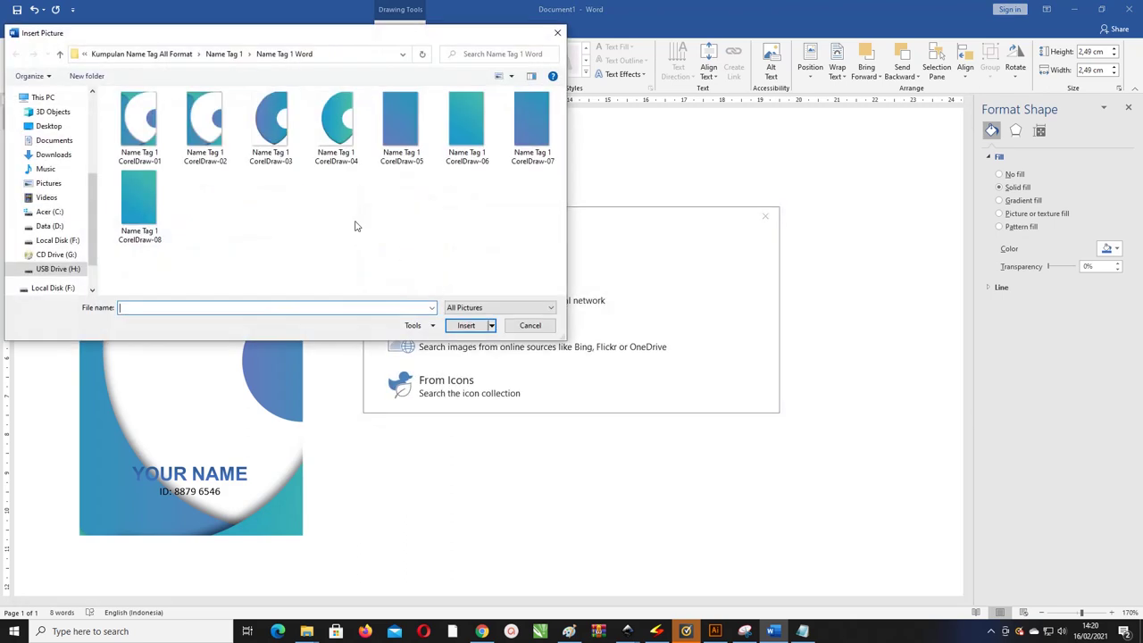
left_click(49, 183)
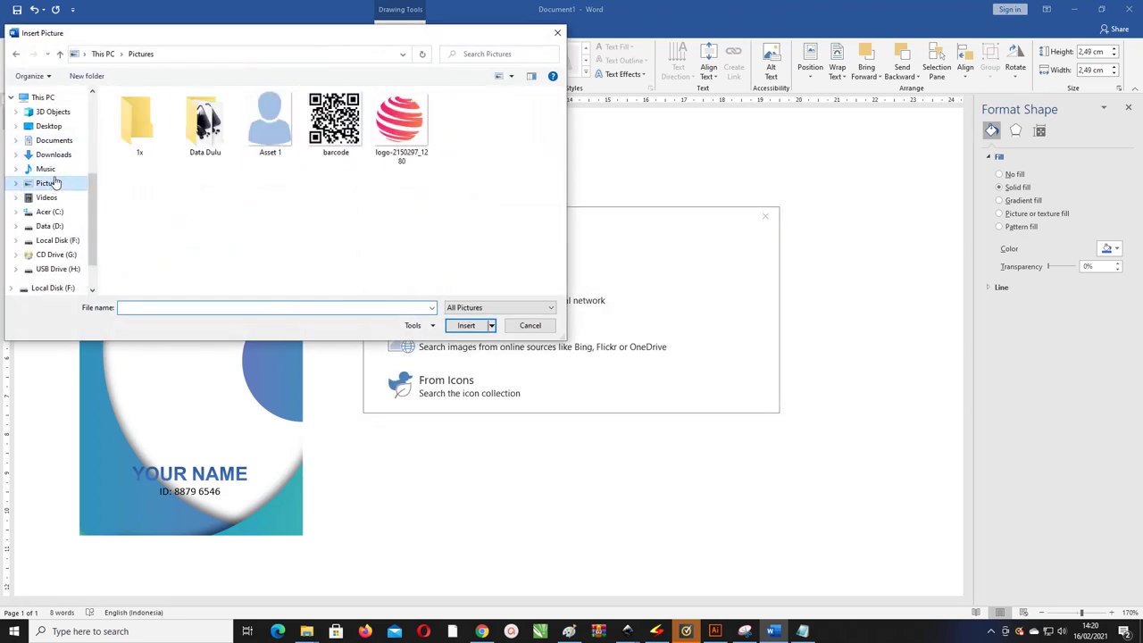
left_click(401, 125)
left_click(466, 325)
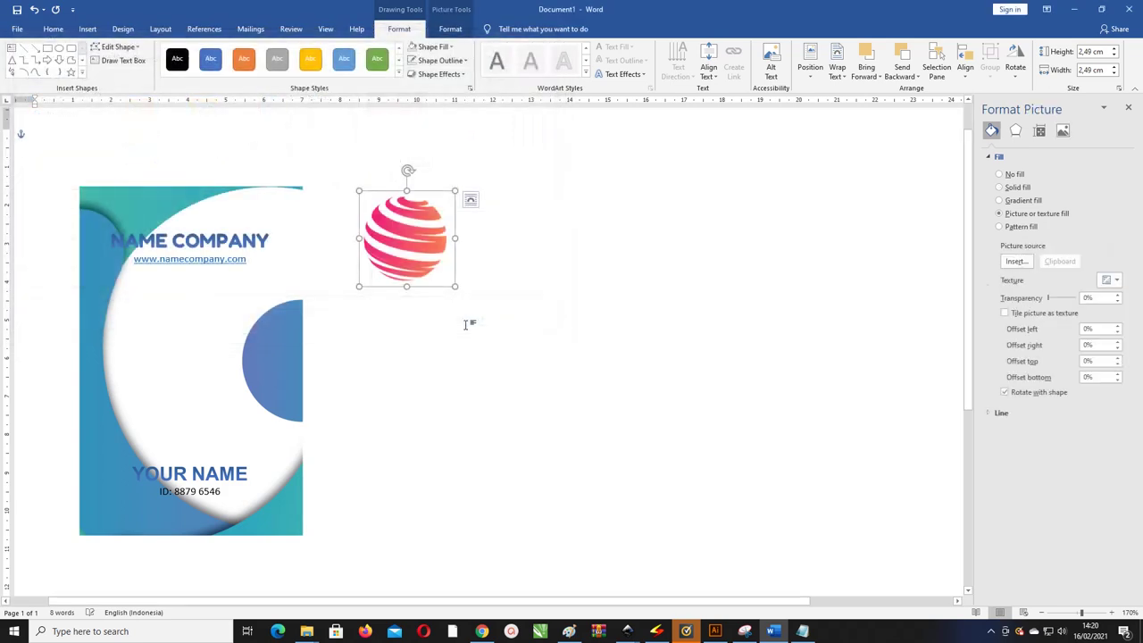
Reposition the logo circle, nudge the card text box lower, and remove an empty line so the ID line shows
left_click_drag(406, 238, 205, 234)
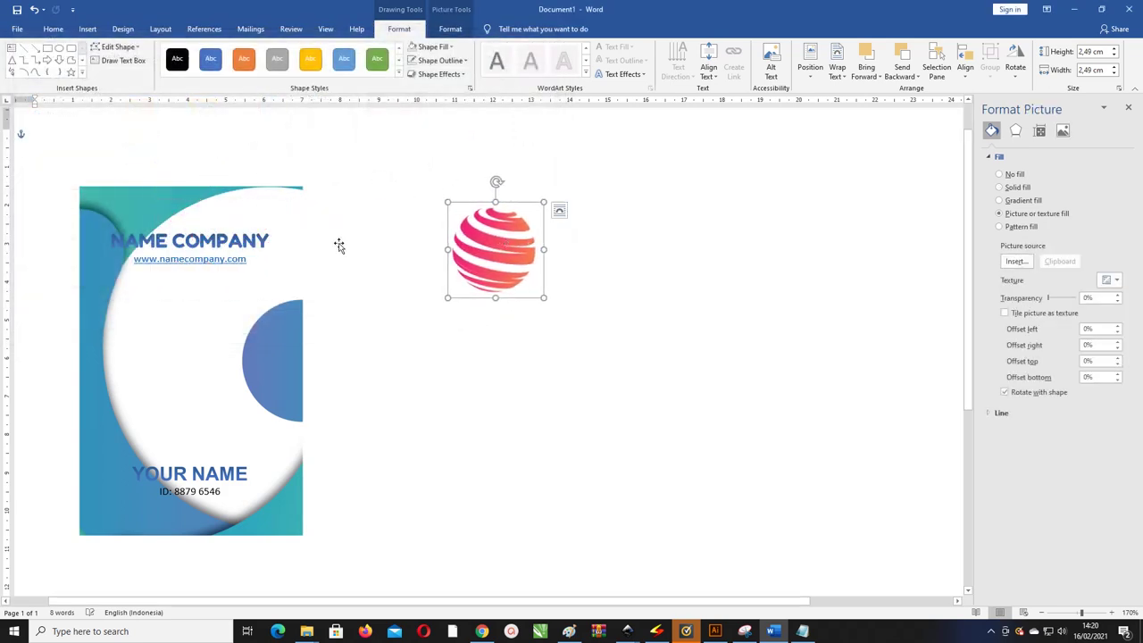
left_click(198, 231)
left_click_drag(190, 230, 190, 244)
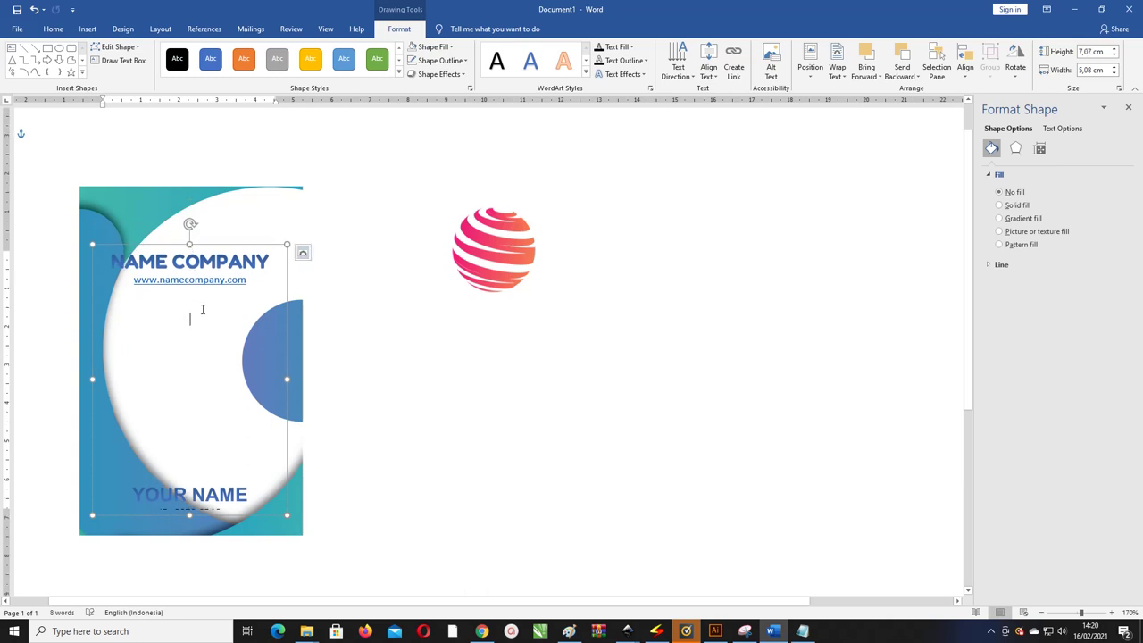
key("Delete")
Add an empty line below the website, then move the globe logo to the card's top above NAME COMPANY
key("Return")
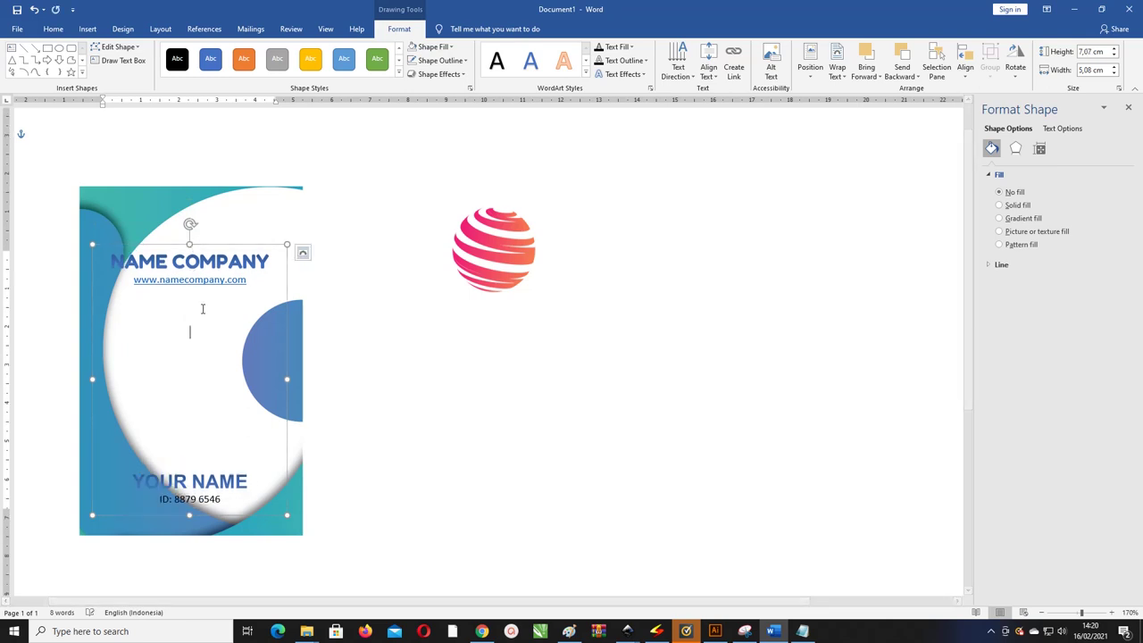
left_click_drag(248, 280, 128, 275)
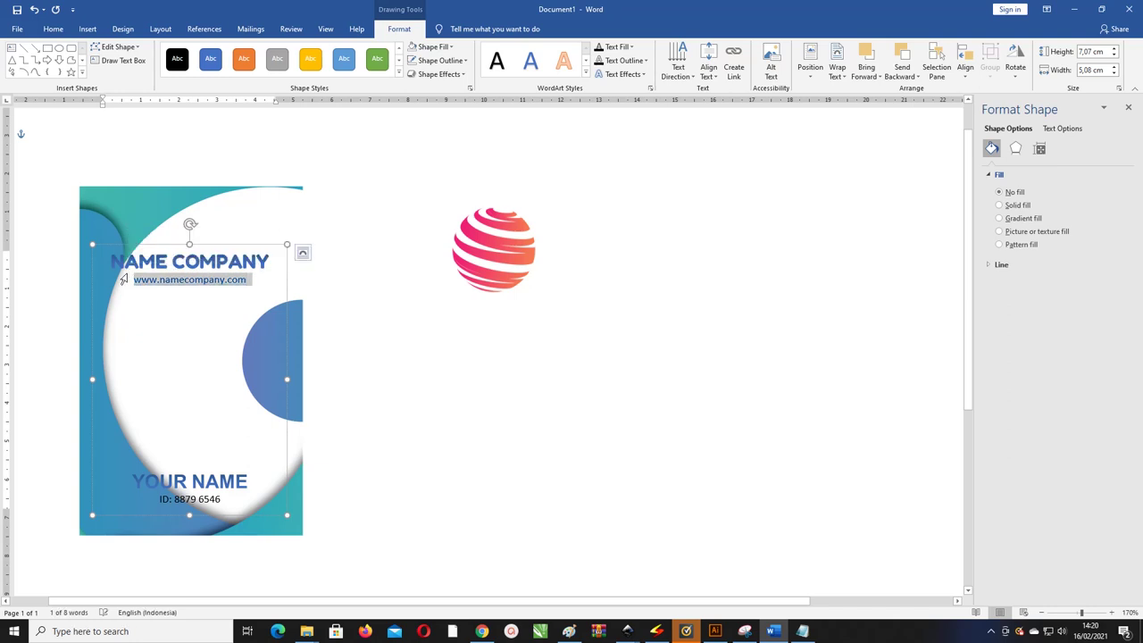
left_click(482, 242)
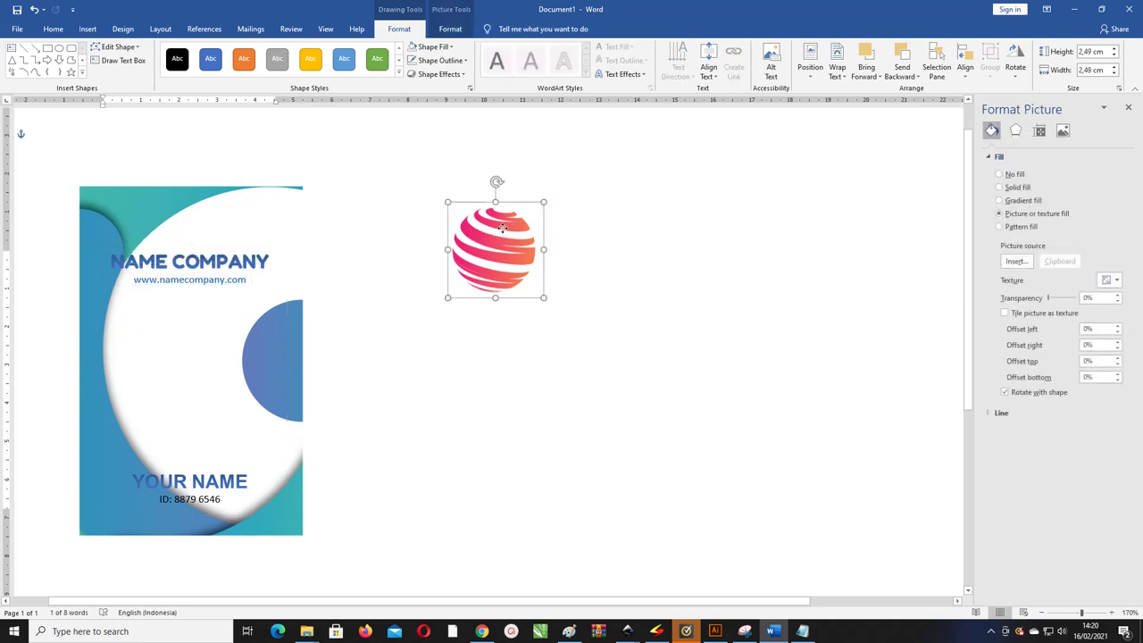
mouse_move(501, 229)
left_mouse_down()
mouse_move(210, 158)
mouse_move(191, 180)
mouse_move(216, 224)
mouse_move(197, 217)
left_mouse_up()
left_click(368, 214)
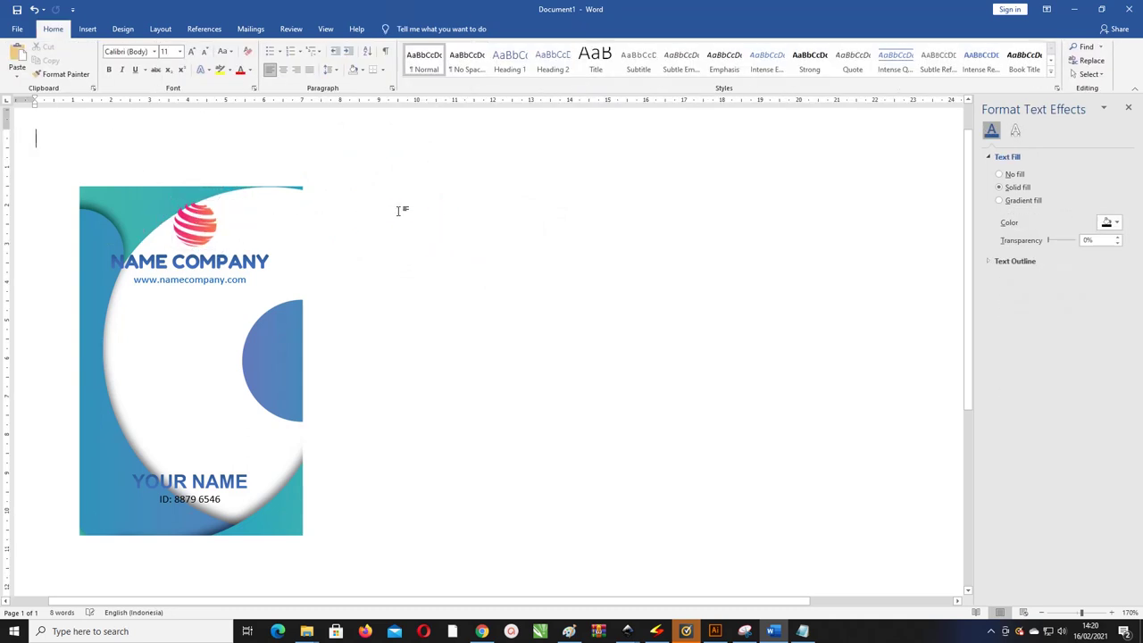
left_click(202, 218)
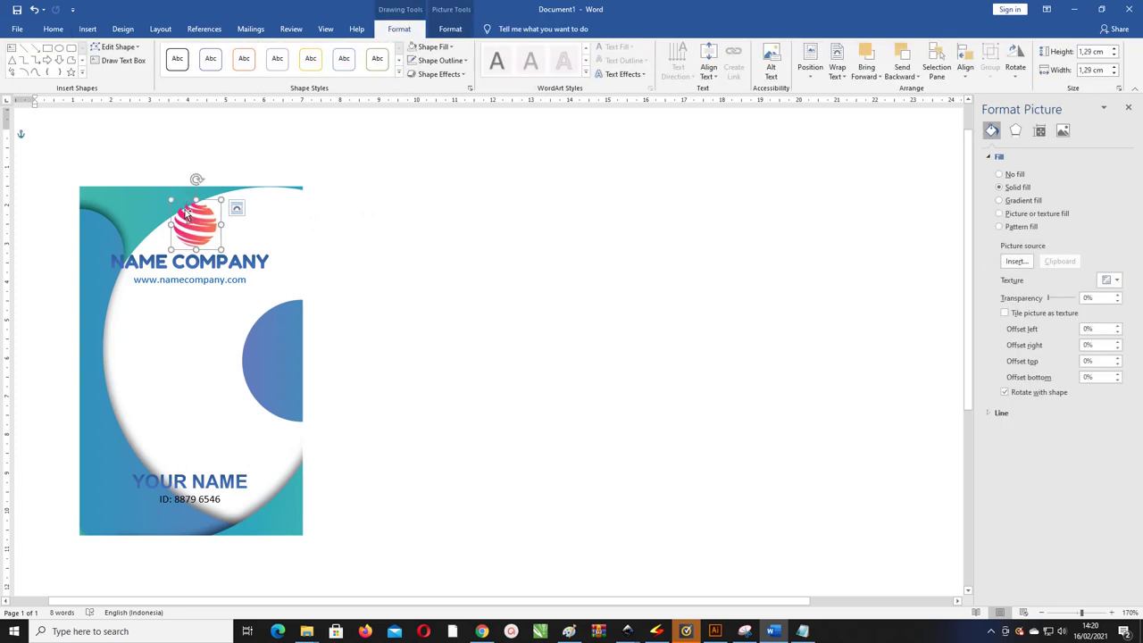
Duplicate the logo beside the card, remove its picture fill, and give it a 2¼ pt outline
left_click_drag(207, 230, 436, 302)
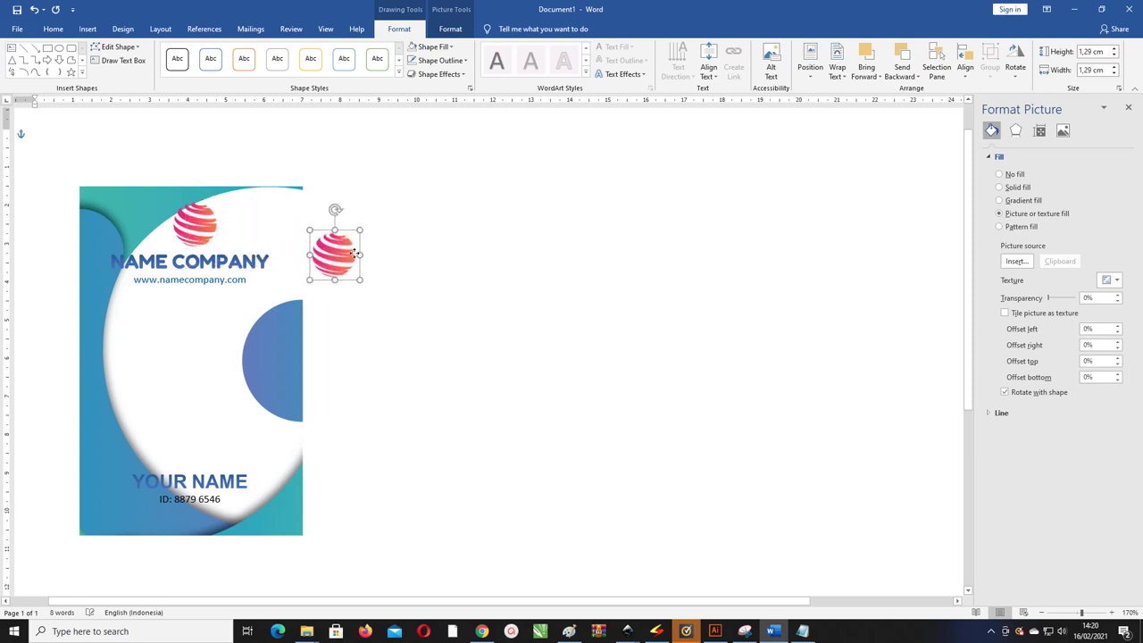
left_click(446, 49)
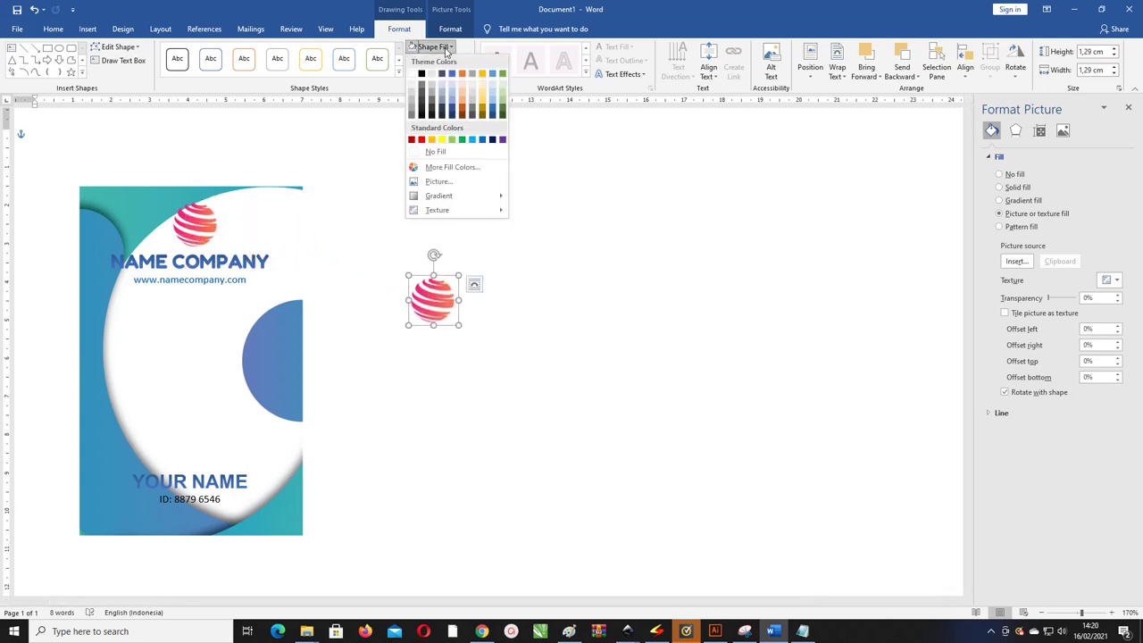
mouse_move(467, 195)
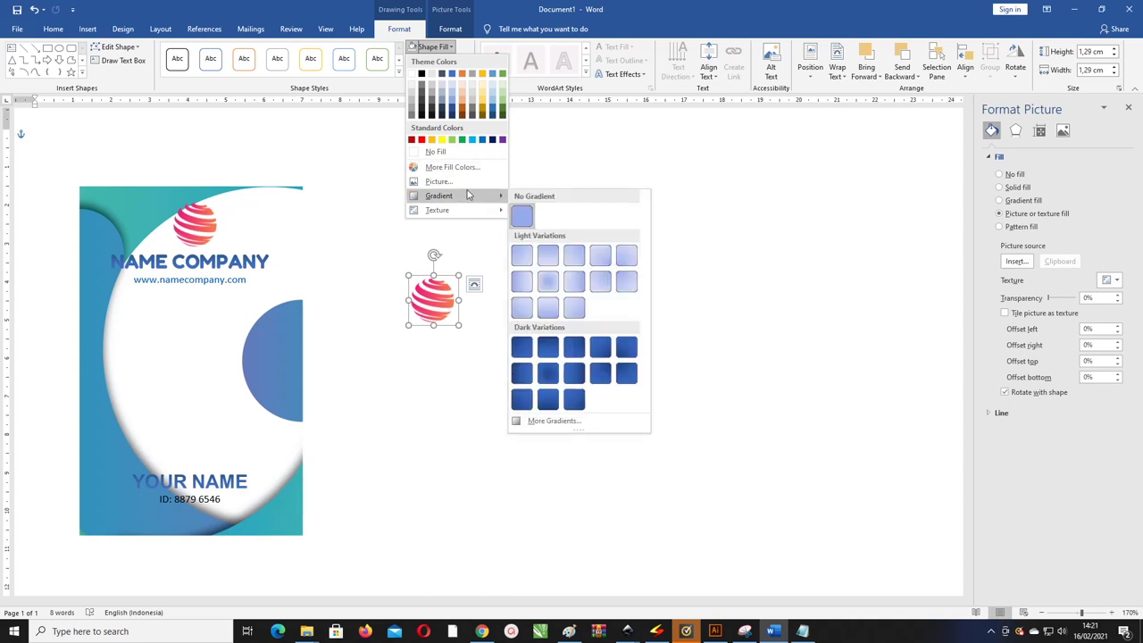
left_click(457, 152)
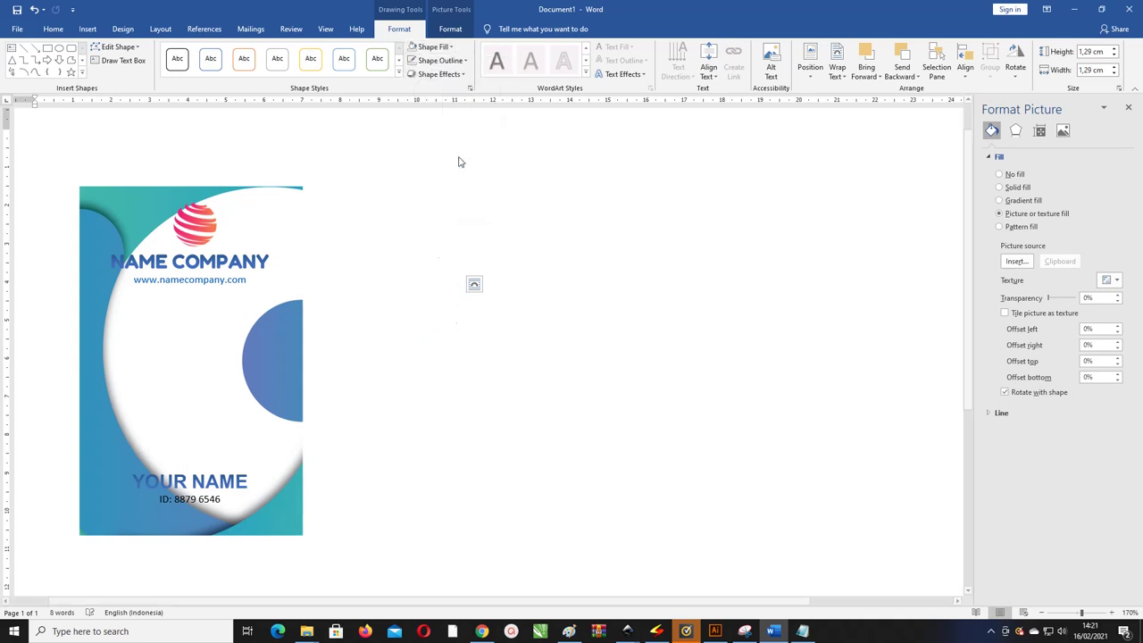
left_click(440, 60)
mouse_move(482, 195)
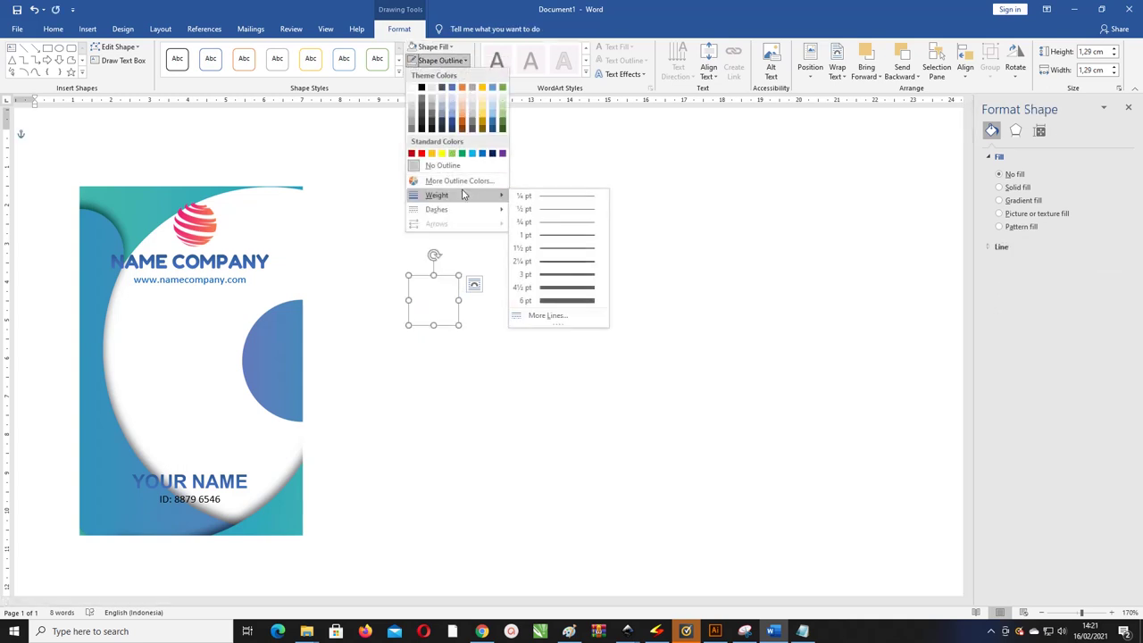
left_click(566, 260)
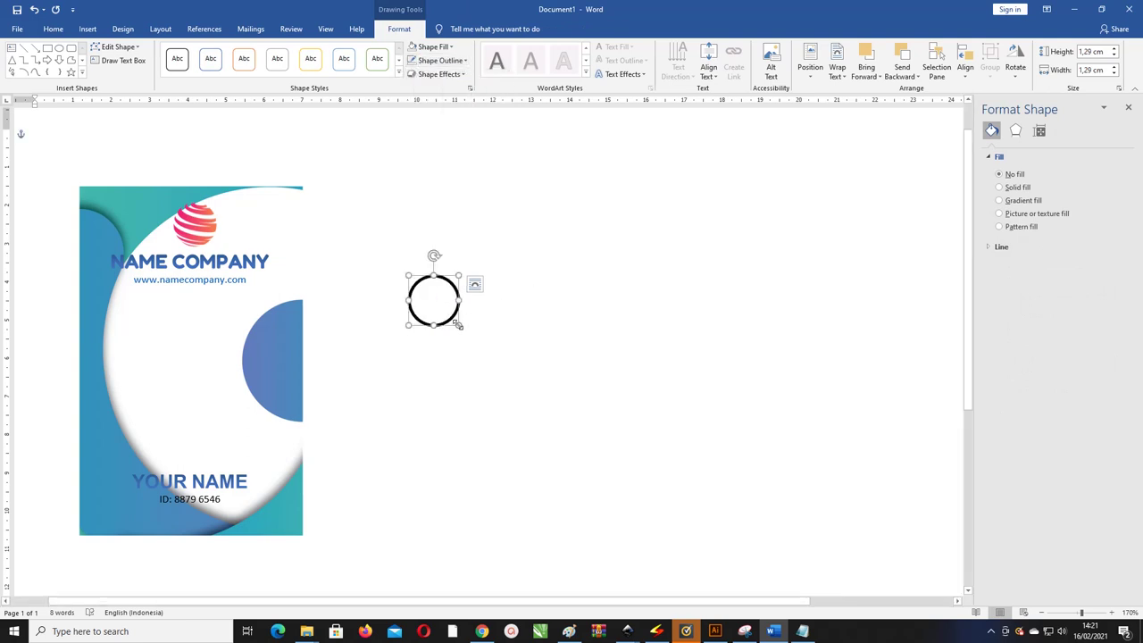
Enlarge the empty circle to 2.72 cm, shift it left, and open its Line settings in Format Shape
left_click_drag(458, 325, 515, 379)
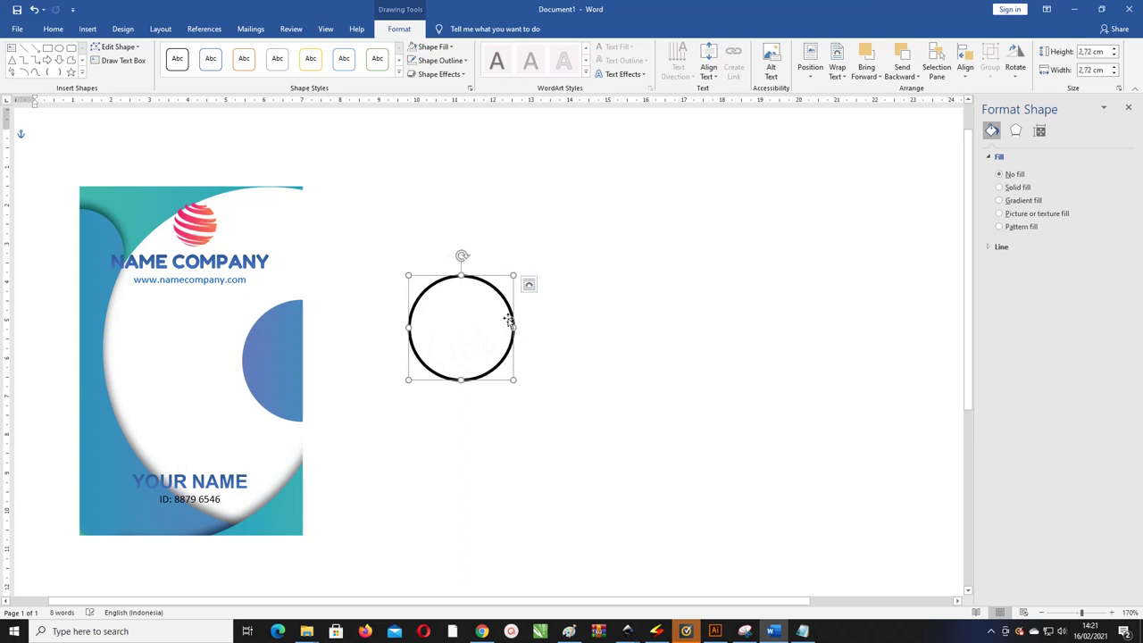
left_click_drag(498, 296, 470, 295)
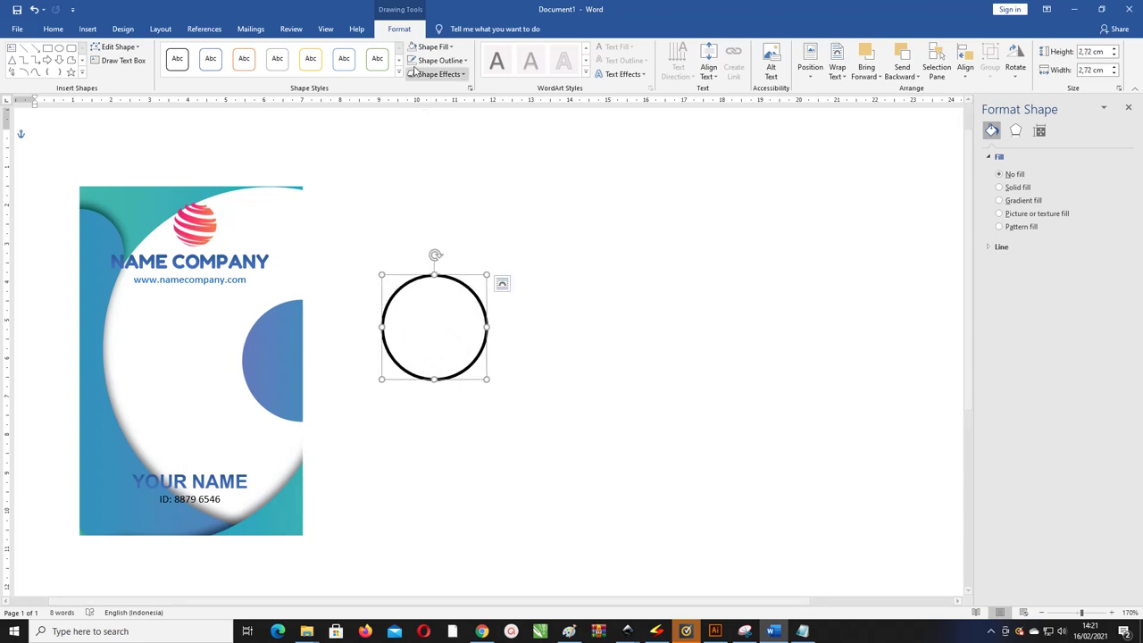
left_click(442, 65)
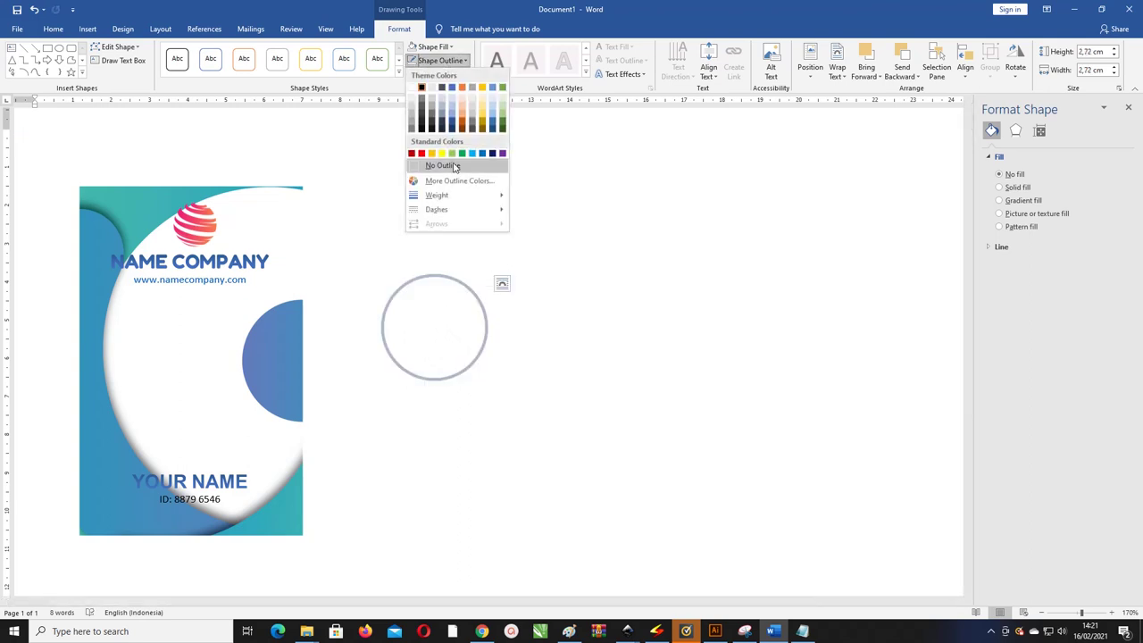
mouse_move(468, 198)
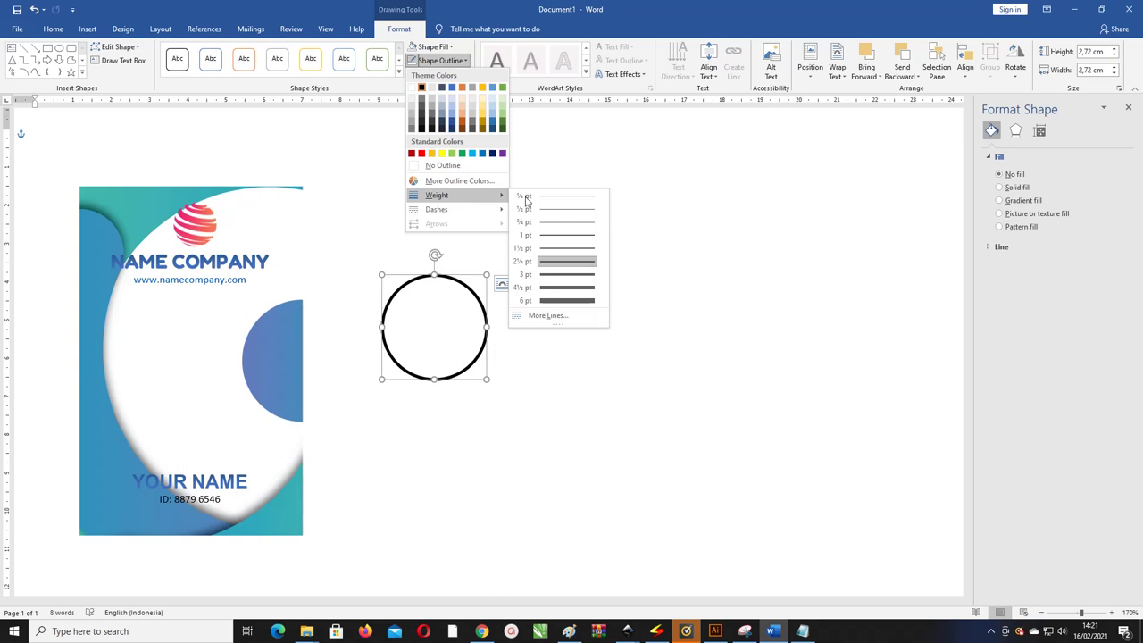
left_click(1019, 109)
left_click(447, 49)
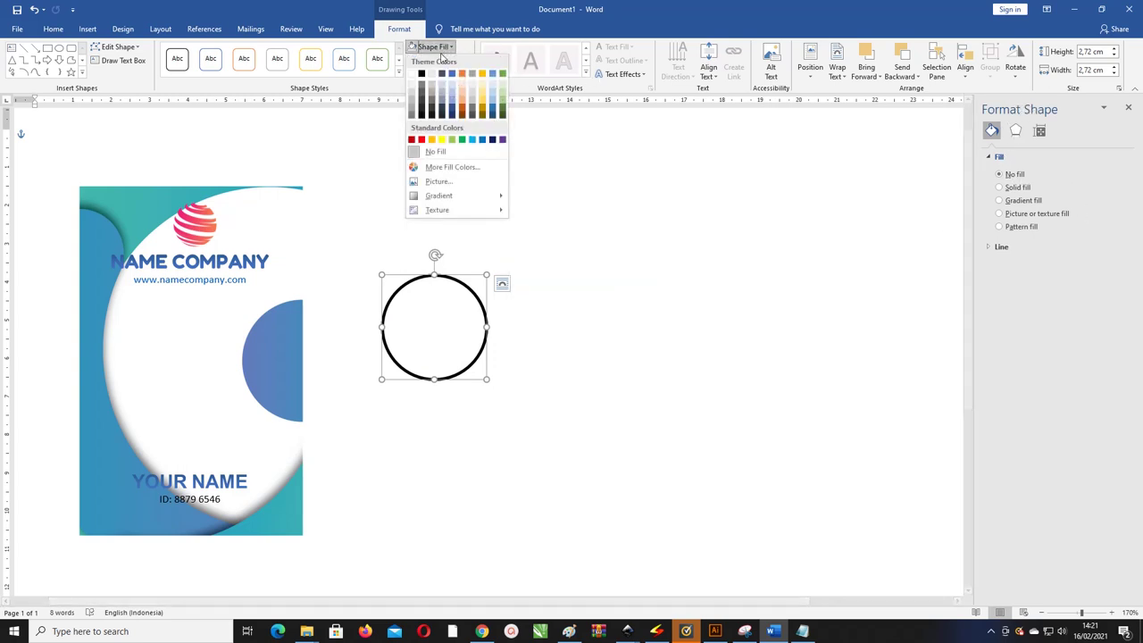
mouse_move(467, 197)
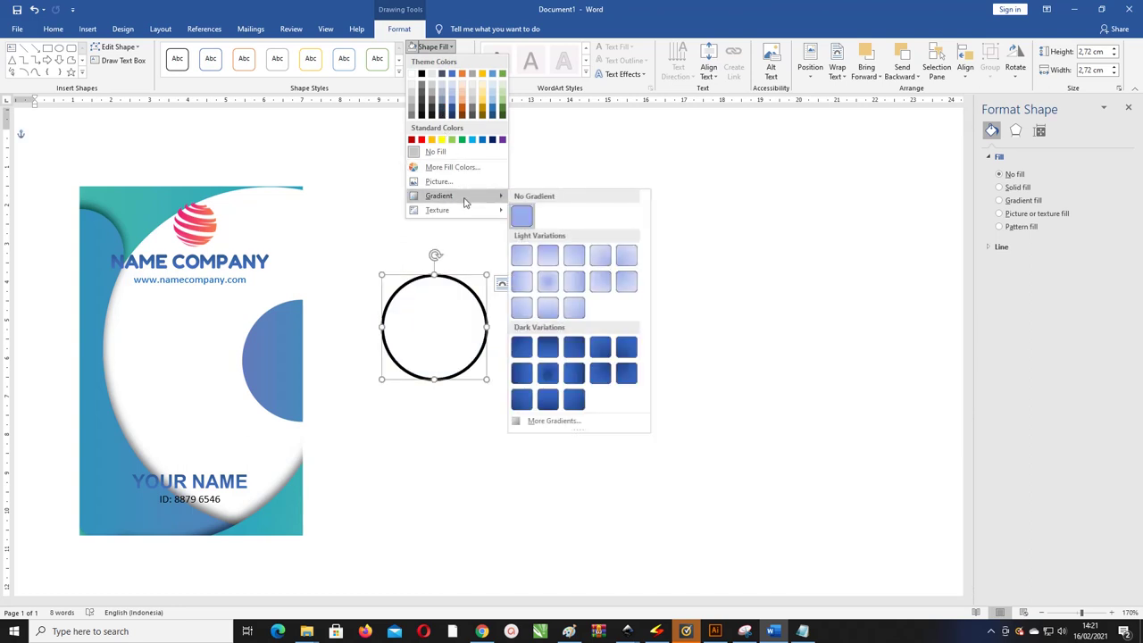
left_click(578, 427)
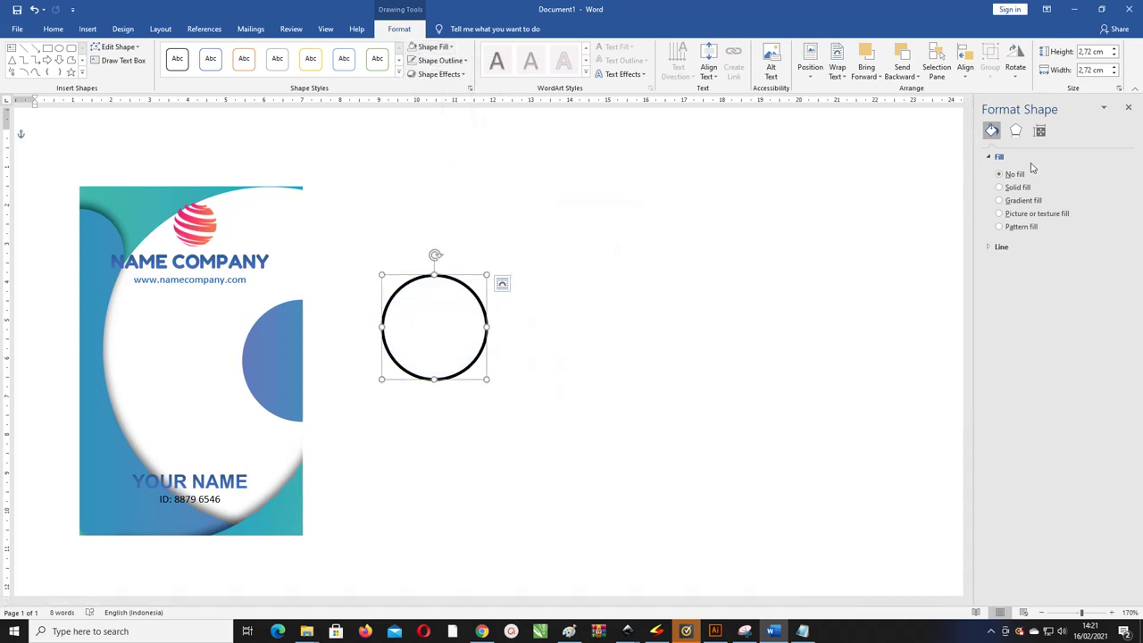
left_click(989, 250)
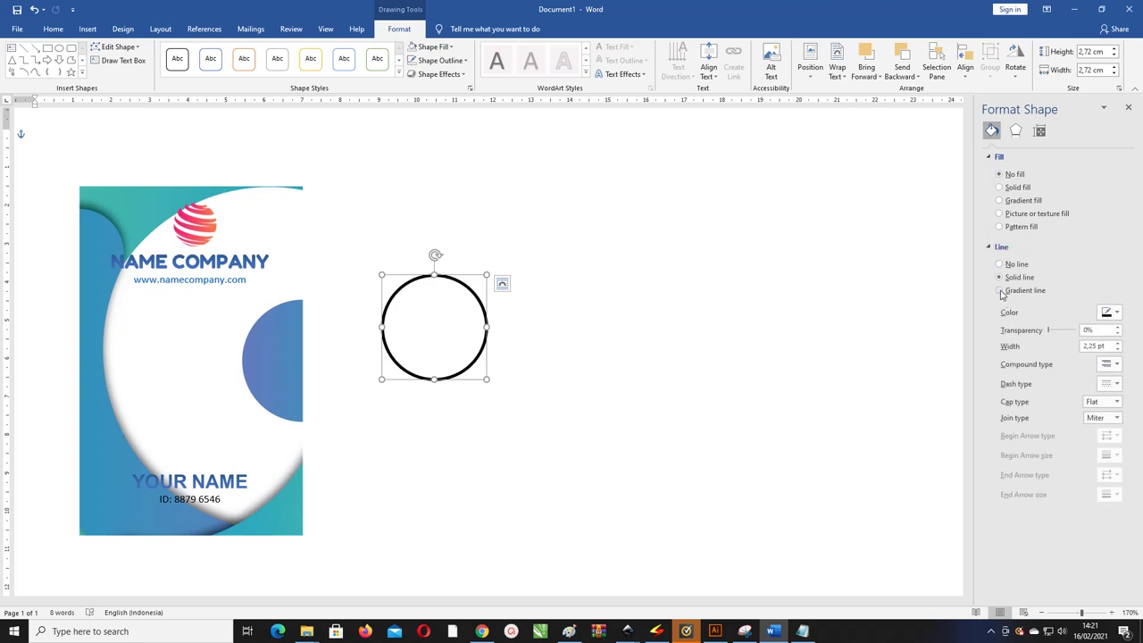
Make the circle's outline a gradient line and remove the 83% and 74% stops
left_click(1000, 291)
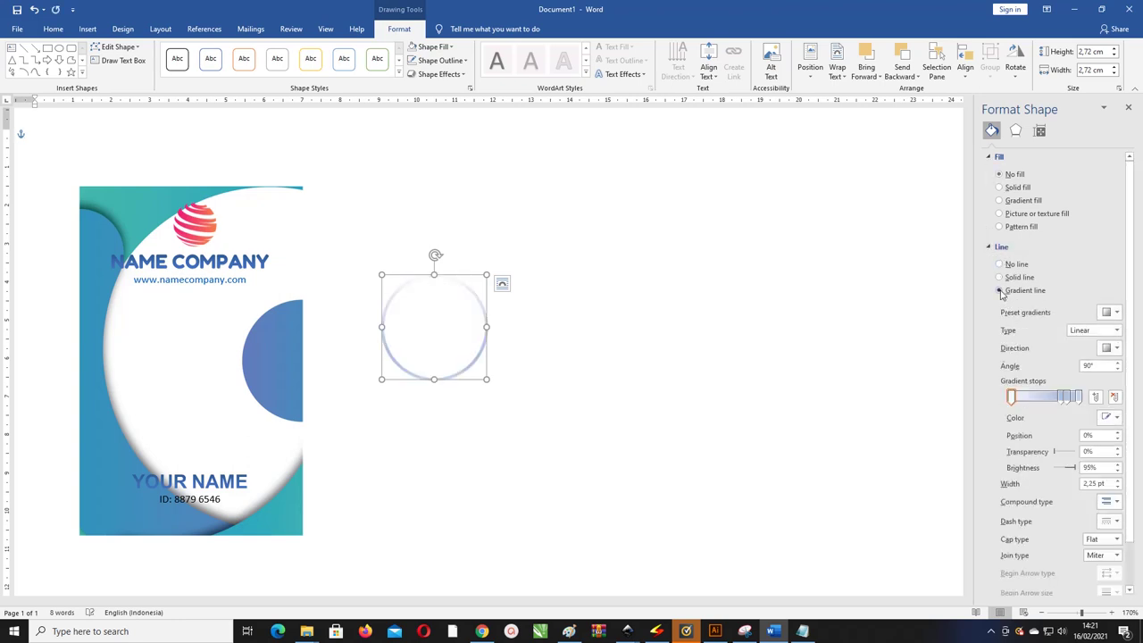
left_click(1067, 398)
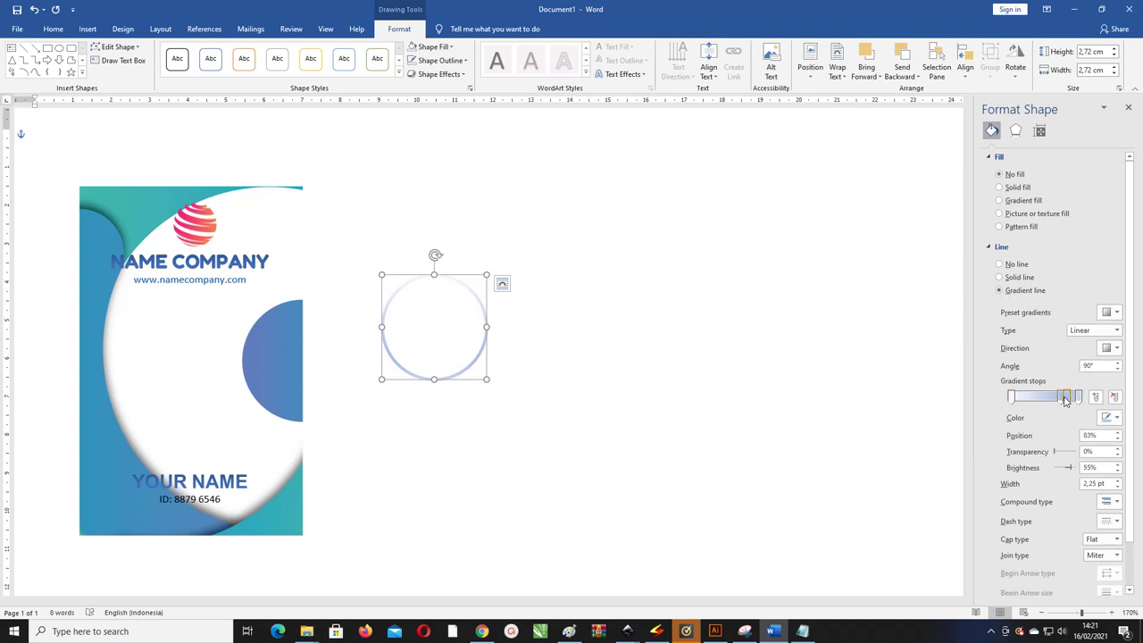
left_click(1113, 398)
left_click(1116, 399)
Colour the gradient stops blue and dark blue, move the circle down, and duplicate it with Ctrl+D
left_click(1117, 418)
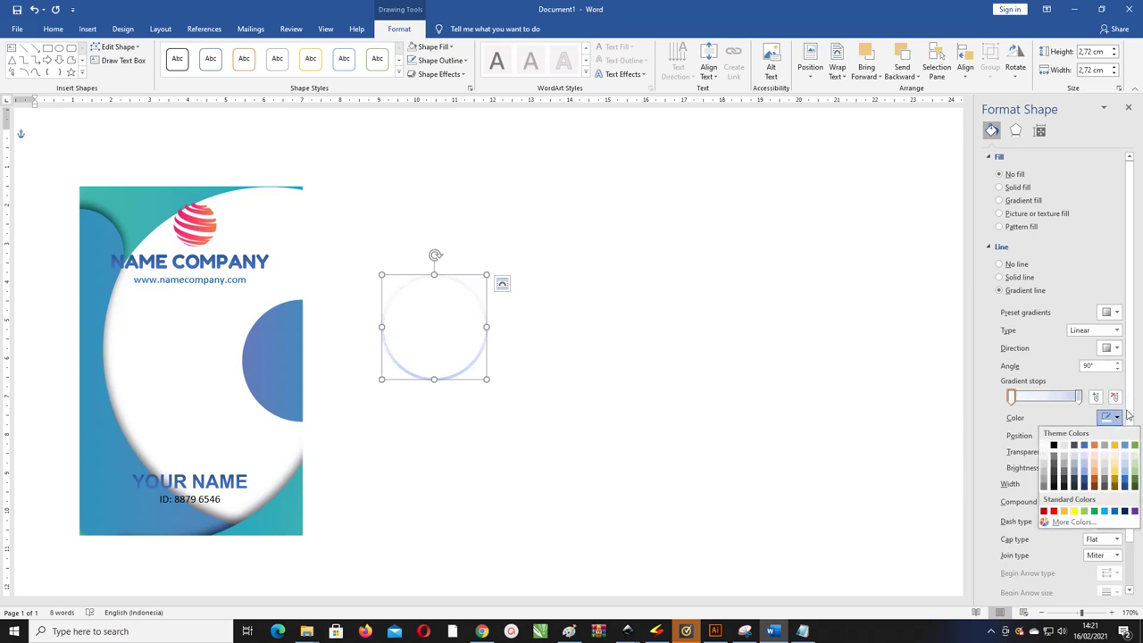
left_click(1085, 446)
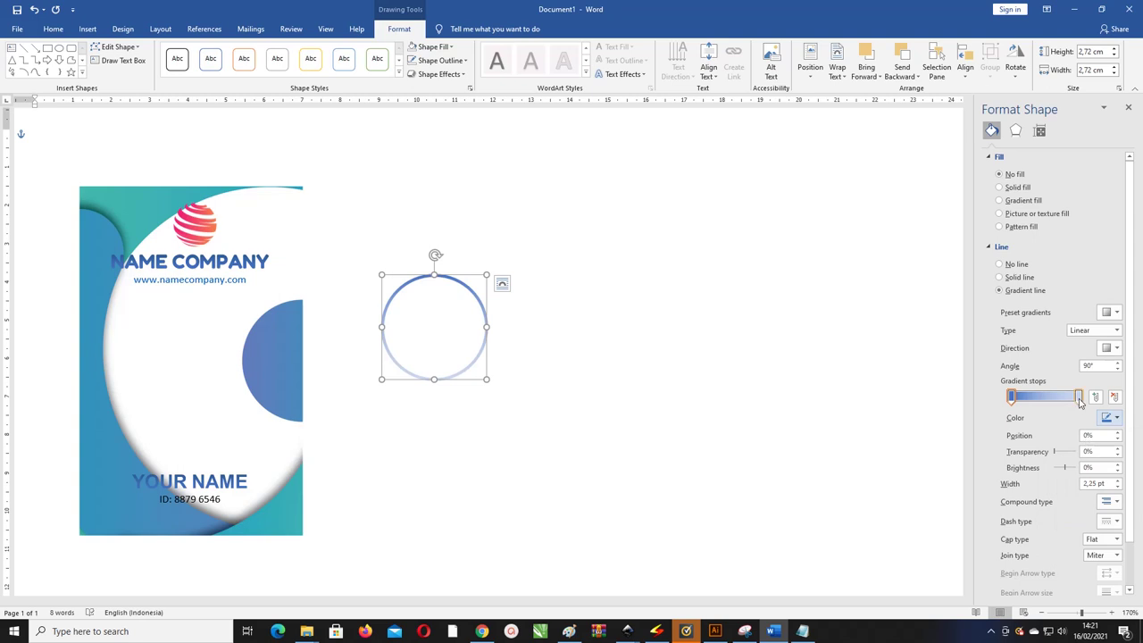
left_click(1079, 398)
left_click(1116, 417)
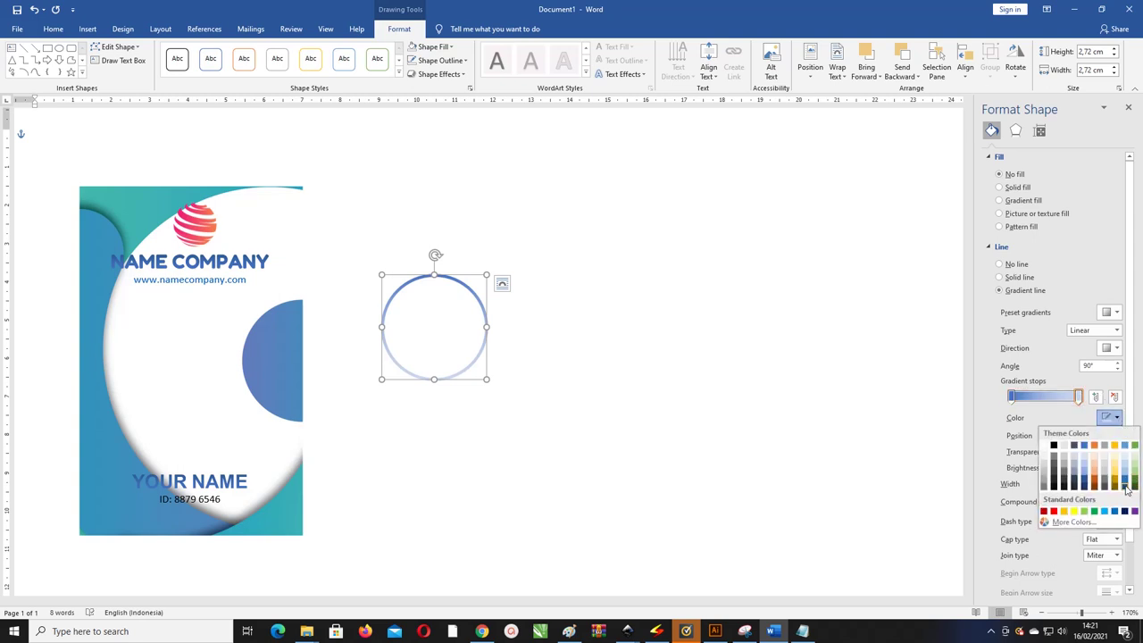
left_click(1125, 484)
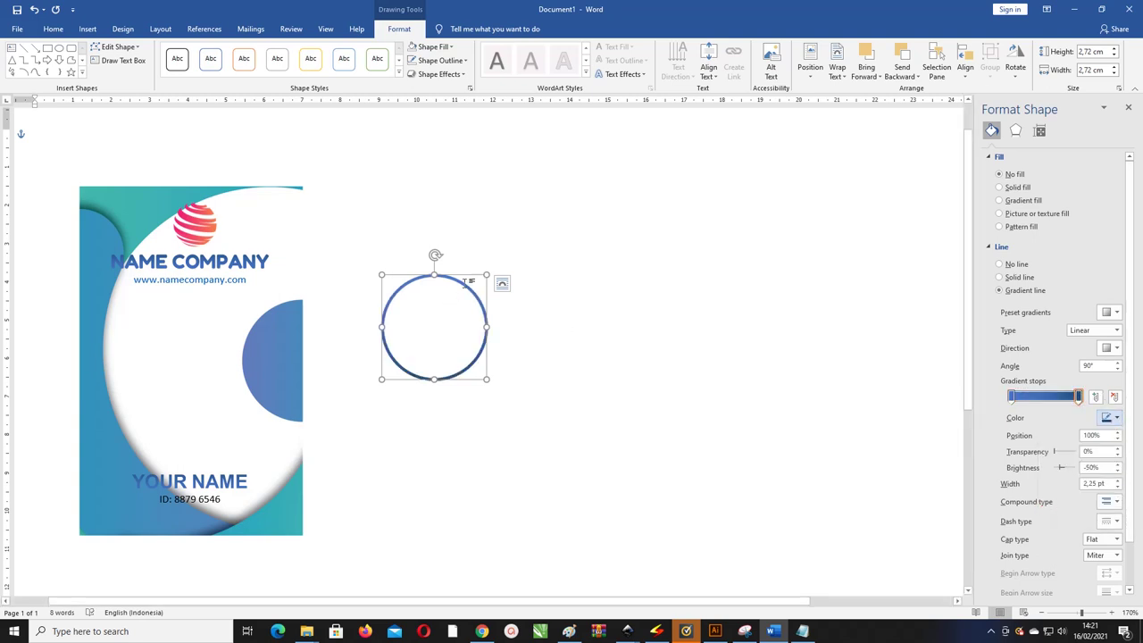
left_click_drag(465, 284, 464, 304)
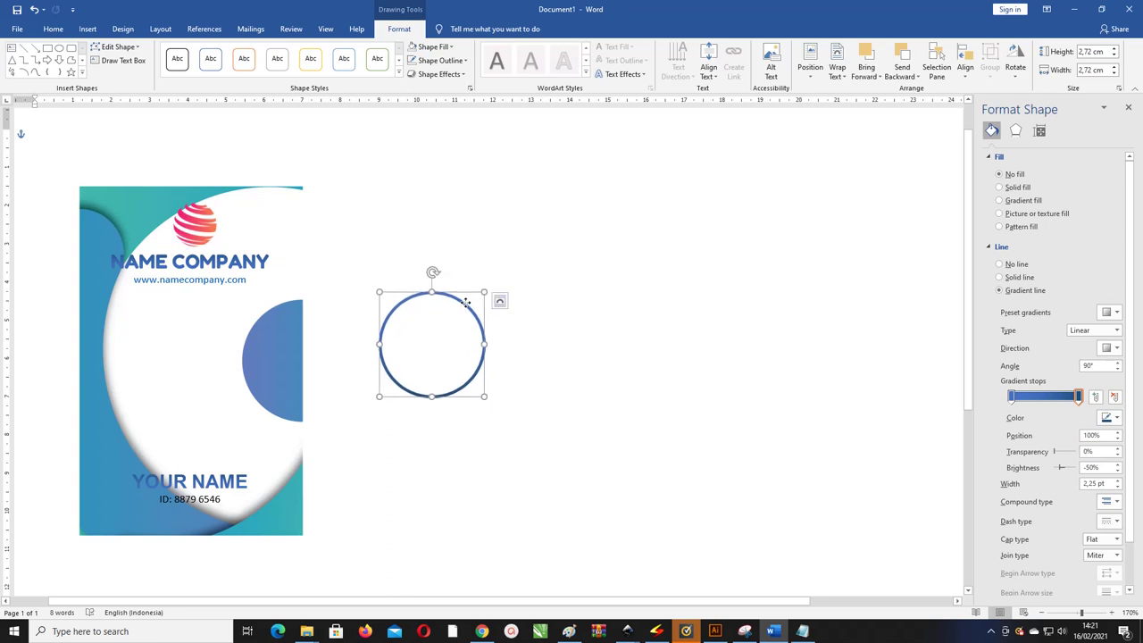
key("ctrl+d")
Place the circle copy beside the first and fill it with the Asset 1 silhouette picture
left_click_drag(469, 318, 581, 294)
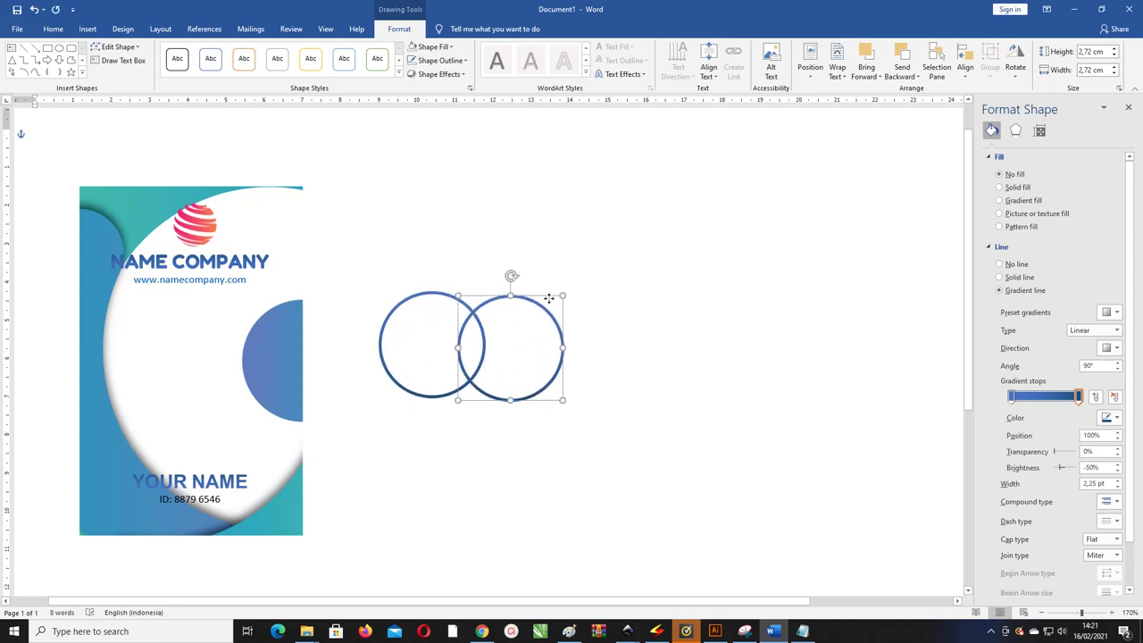
left_click(432, 50)
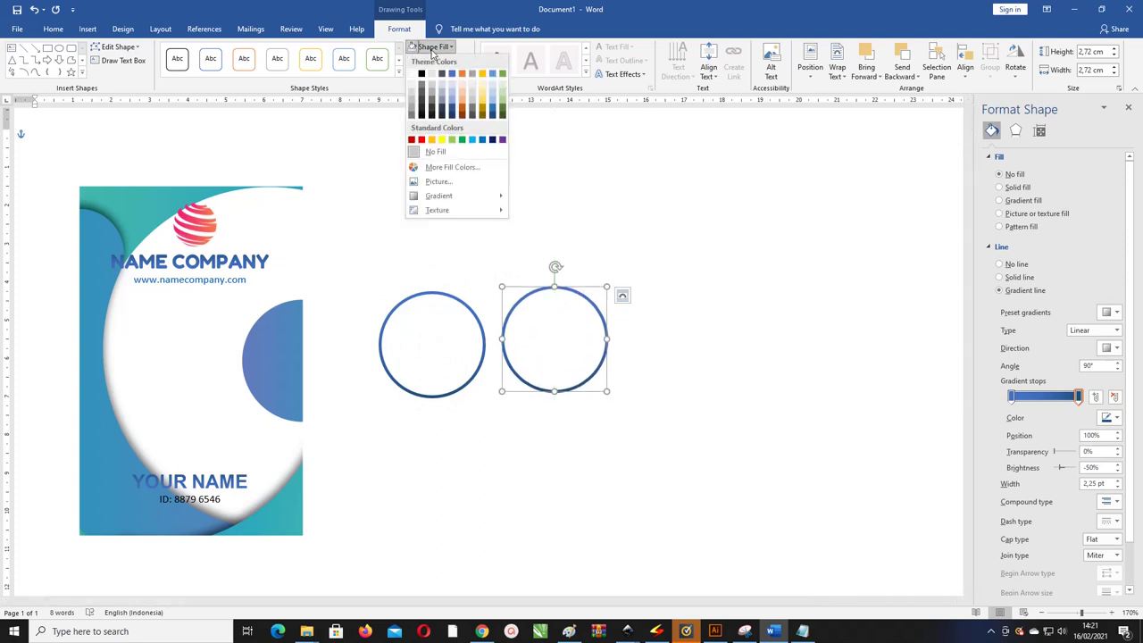
left_click(449, 182)
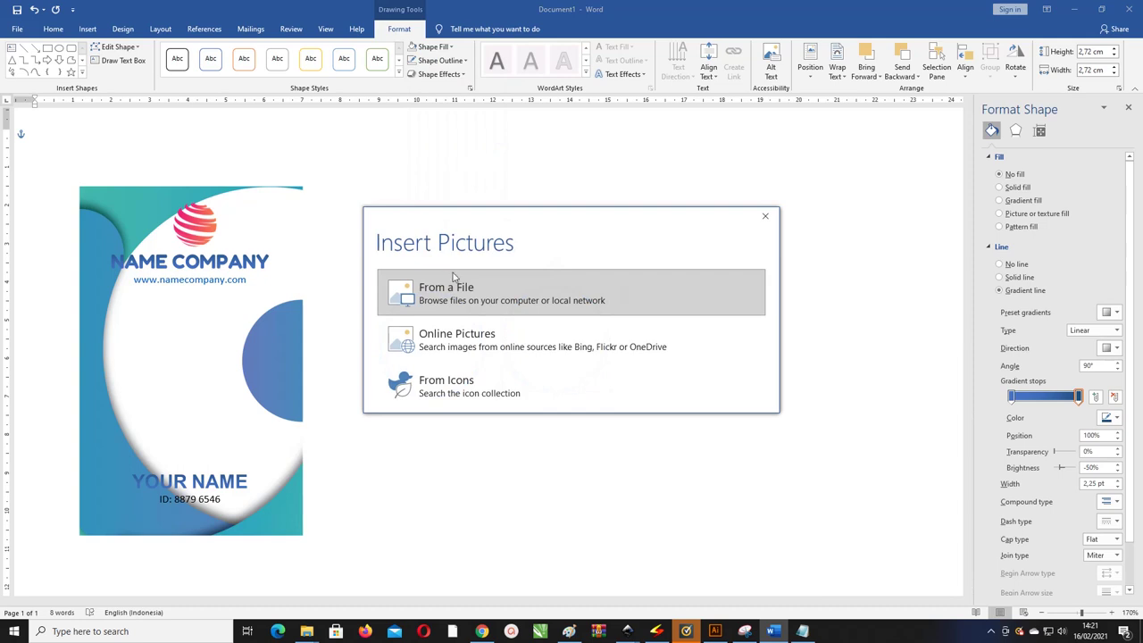
left_click(457, 289)
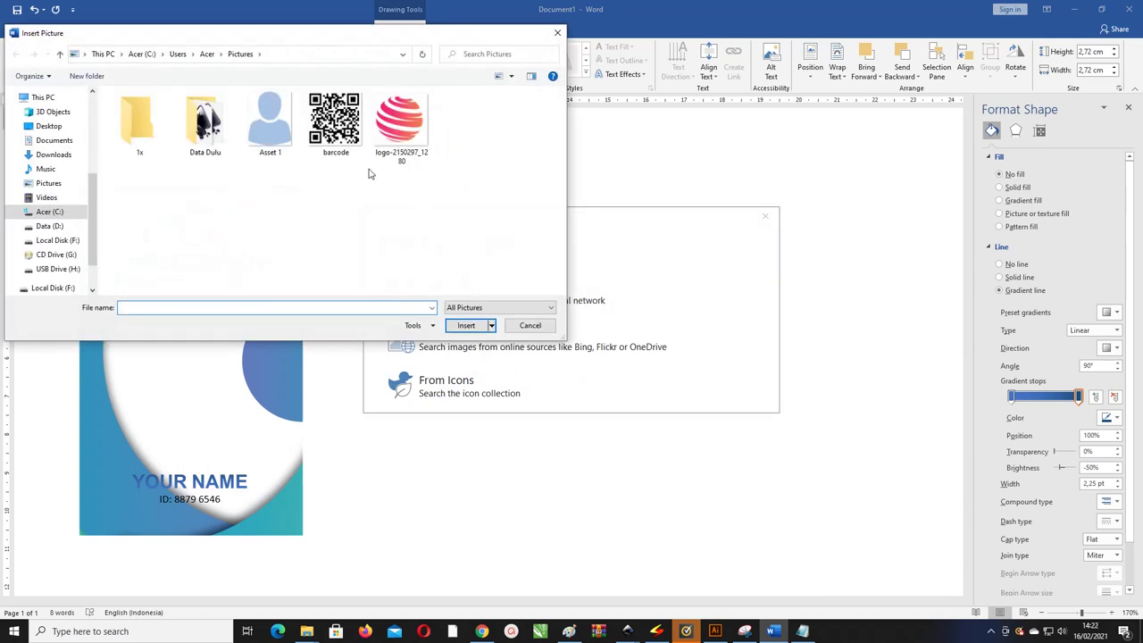
left_click(279, 131)
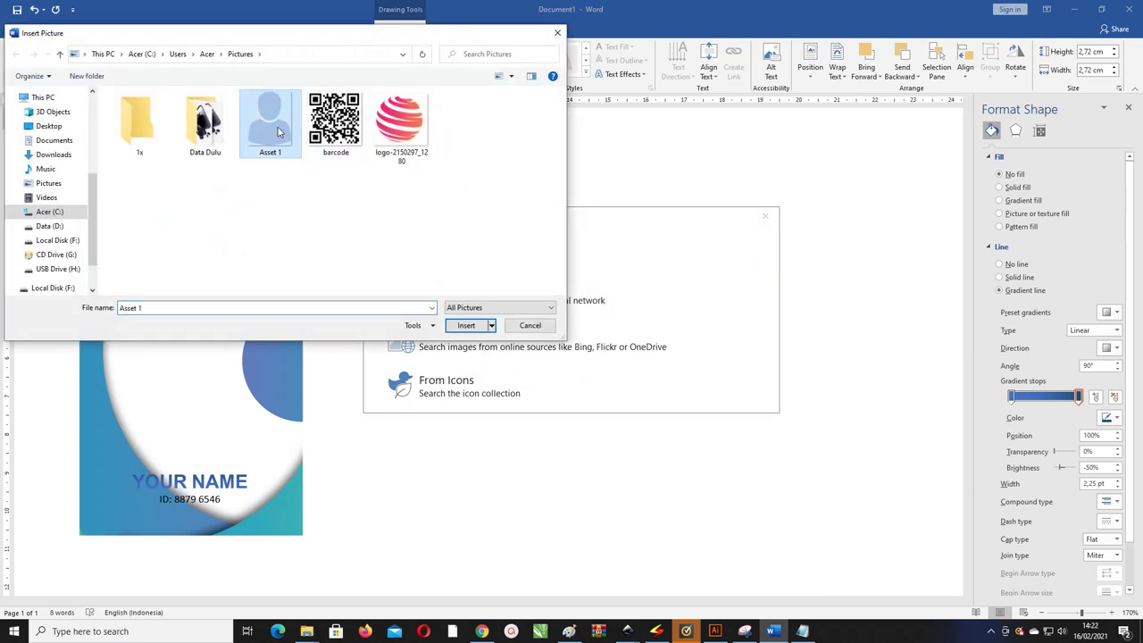
left_click(466, 325)
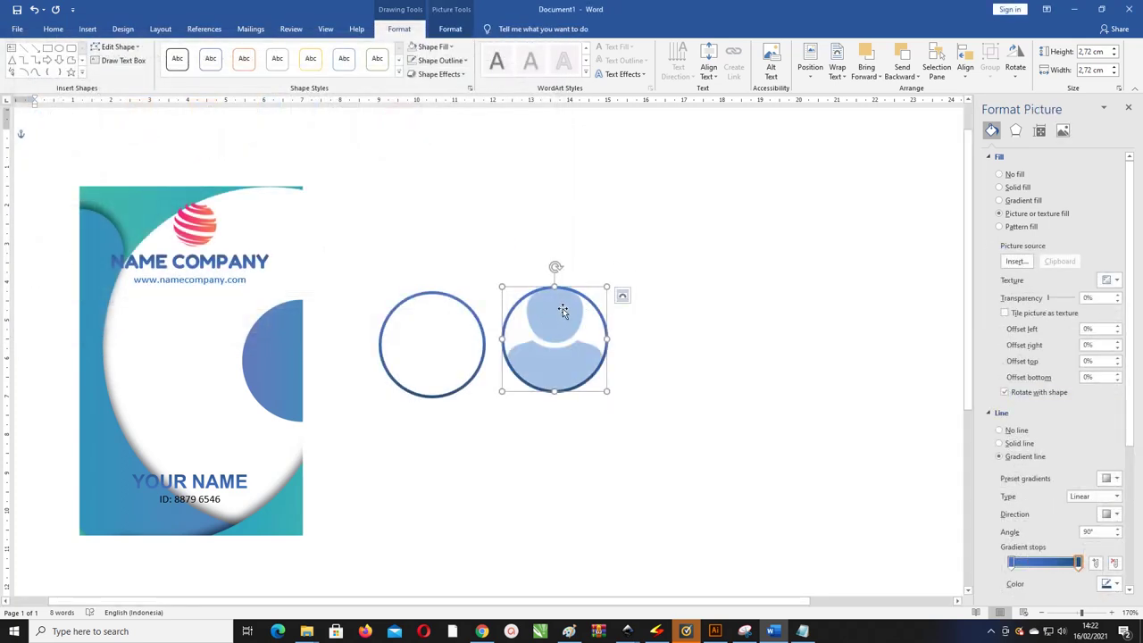
right_click(563, 310)
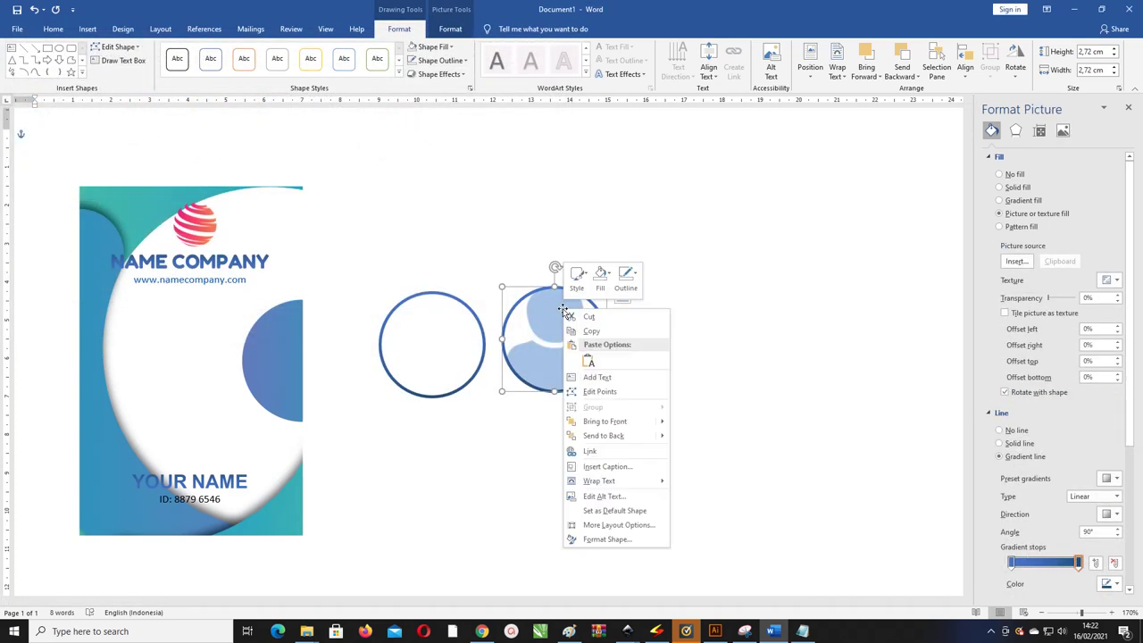
left_click(549, 311)
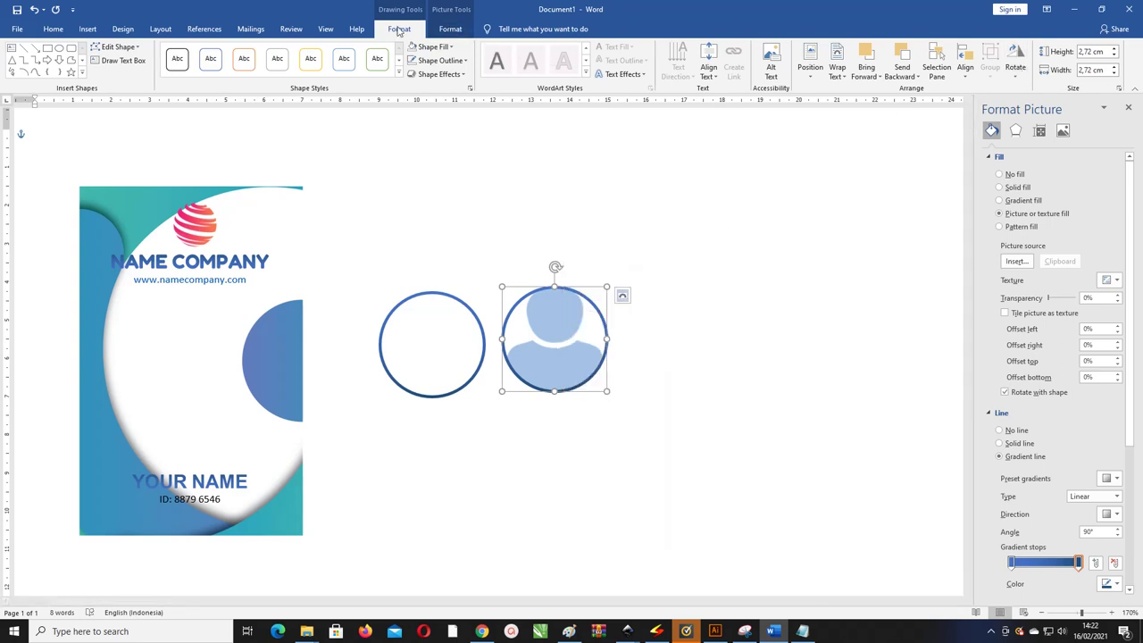
left_click(446, 28)
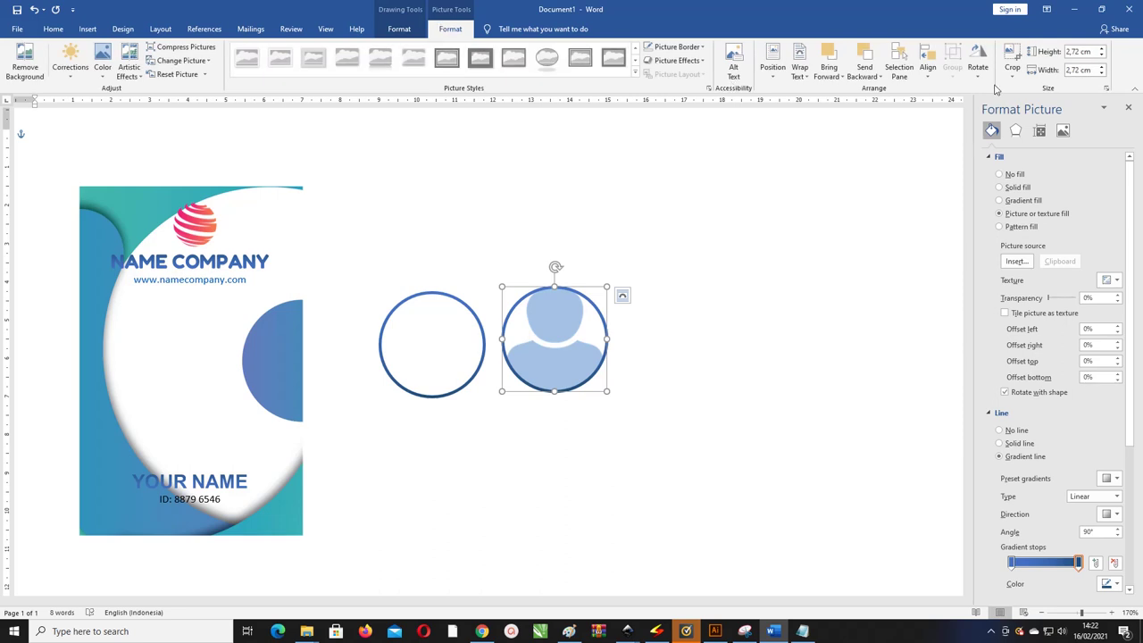
Crop the silhouette picture narrower from the right so the figure centres in its circle
left_click(1012, 63)
left_click_drag(554, 292, 554, 263)
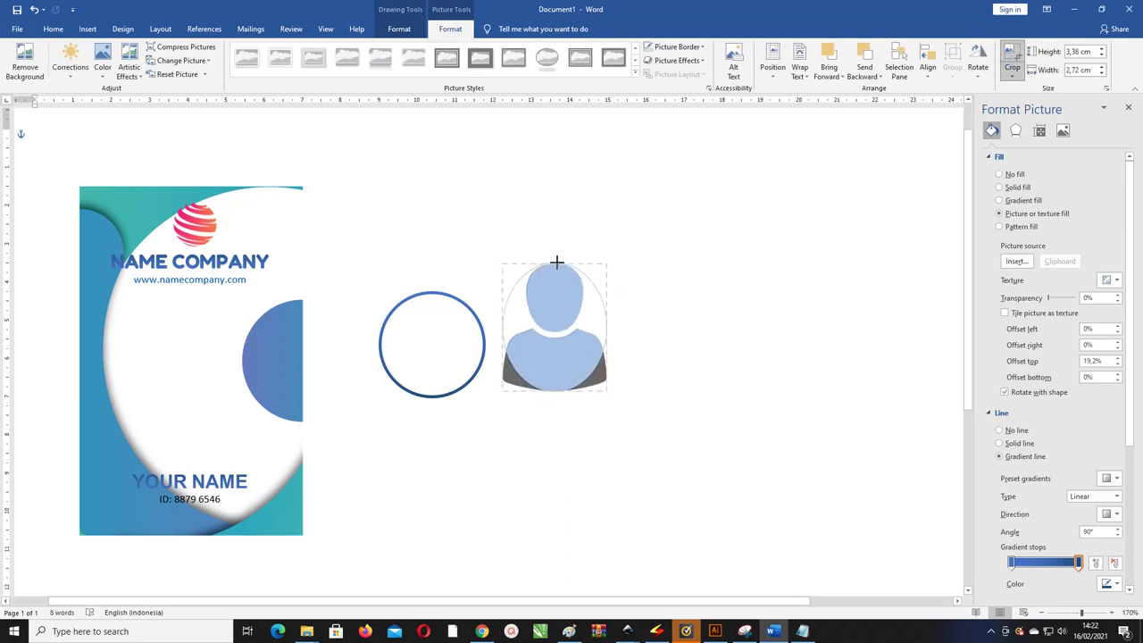
left_click_drag(607, 325, 611, 327)
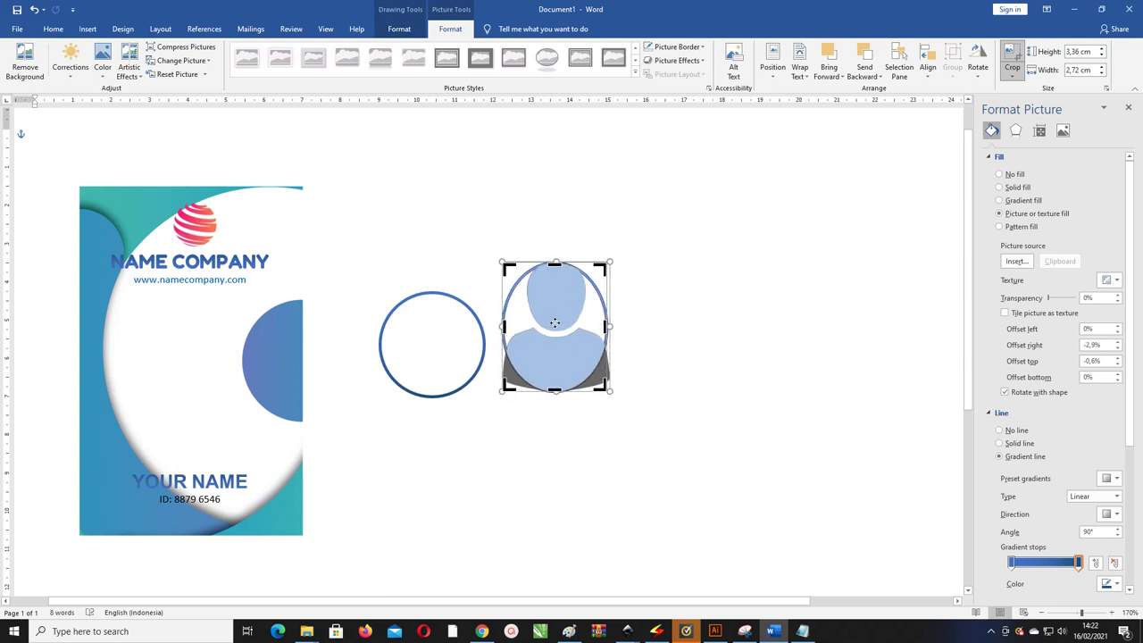
key("ctrl+z")
key("ctrl+z")
key("ctrl+z")
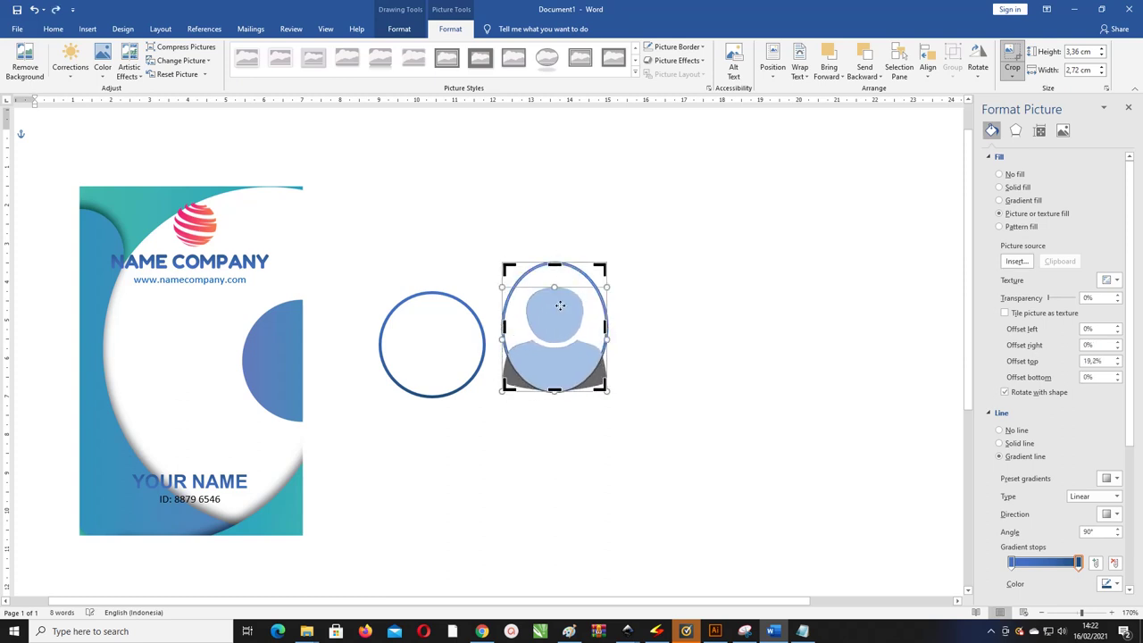
key("ctrl+z")
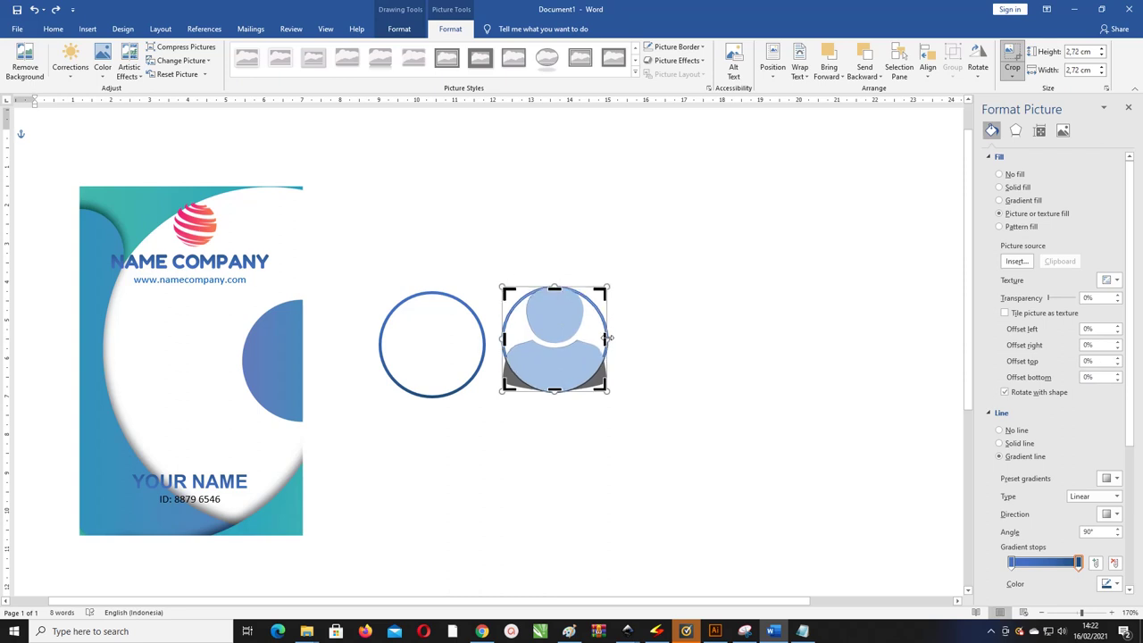
mouse_move(607, 338)
left_mouse_down()
mouse_move(549, 297)
mouse_move(597, 327)
left_mouse_up()
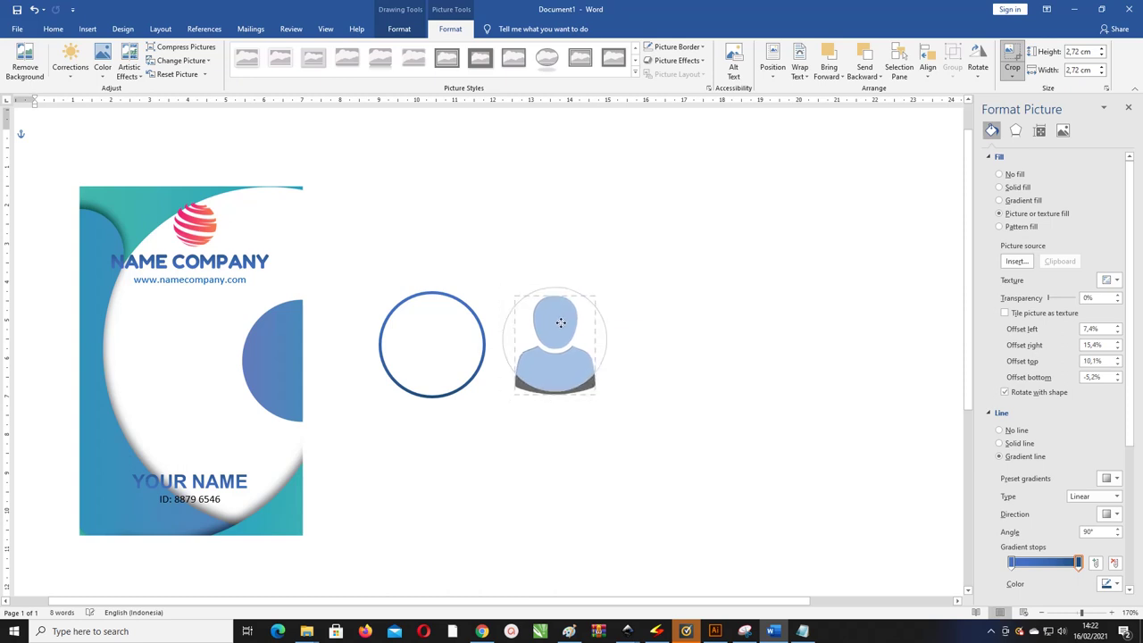
left_click(633, 278)
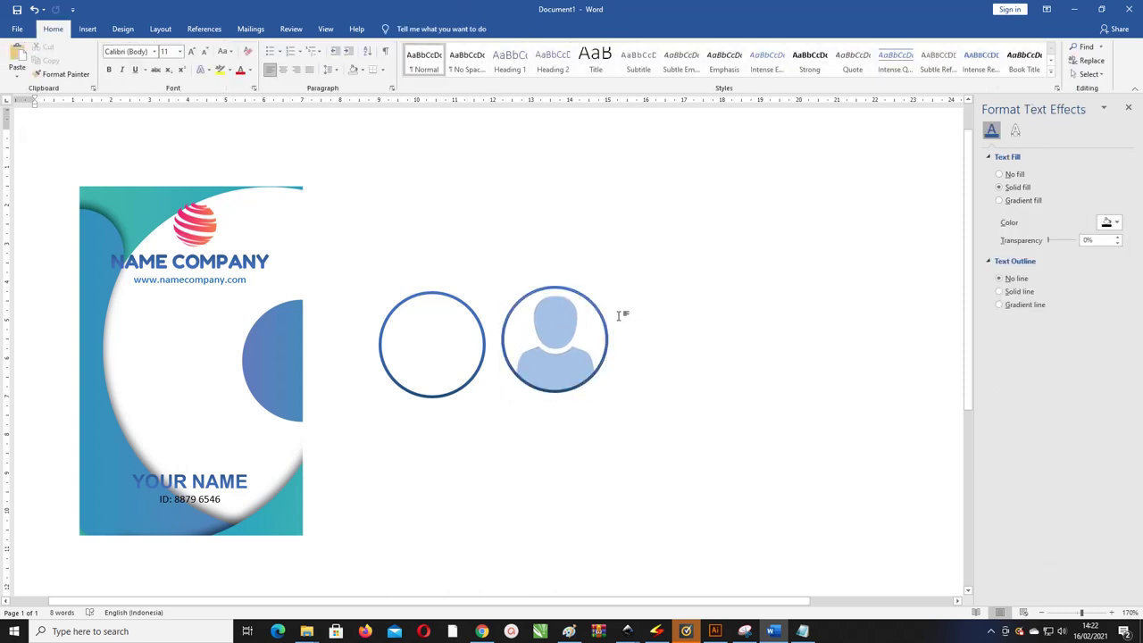
Set the silhouette picture's Shape Outline to No Outline
left_click(569, 313)
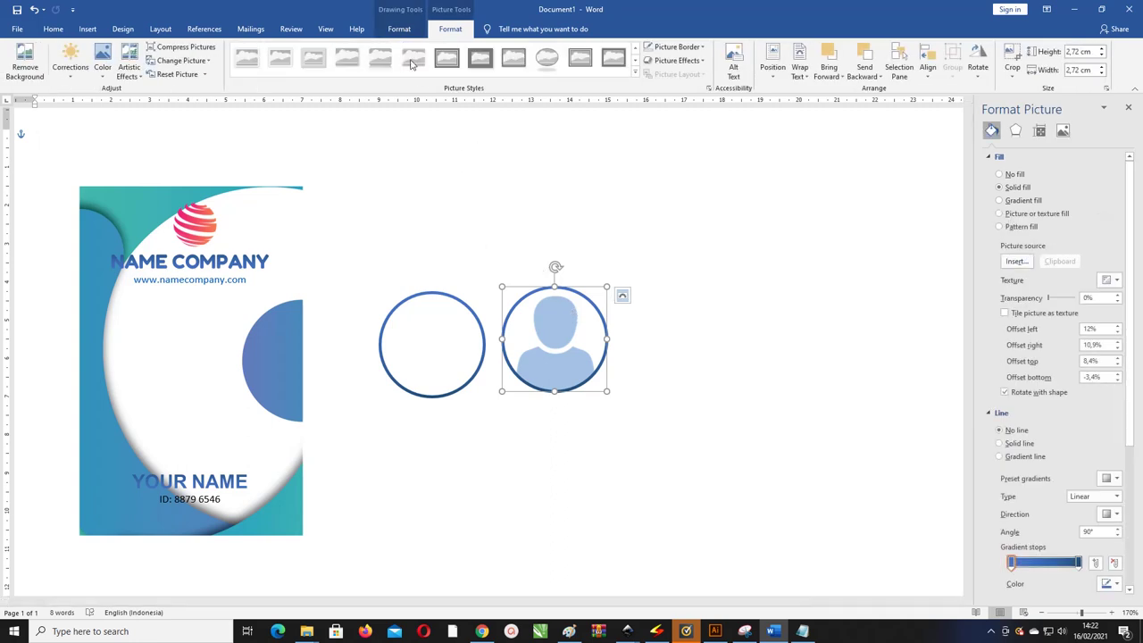
left_click(399, 29)
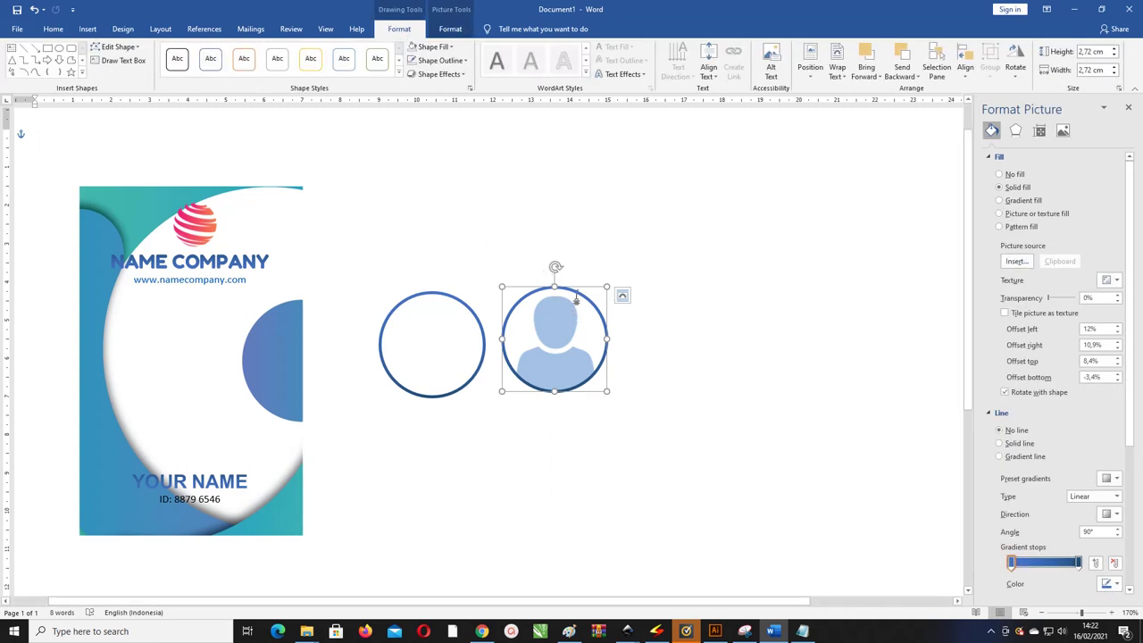
left_click(438, 60)
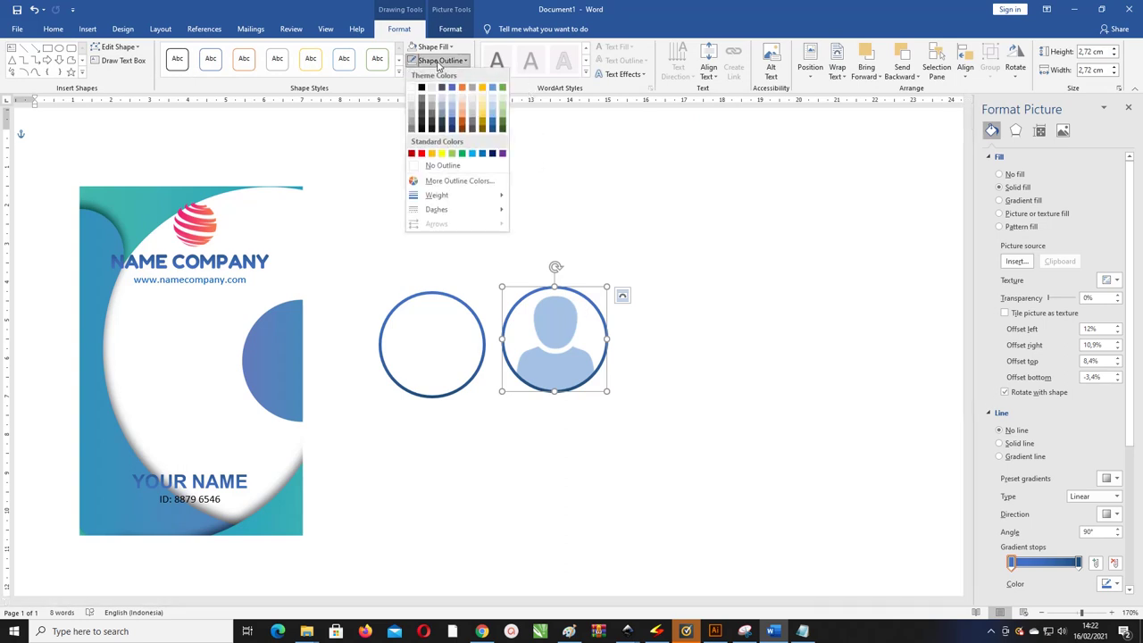
left_click(437, 167)
left_click(625, 219)
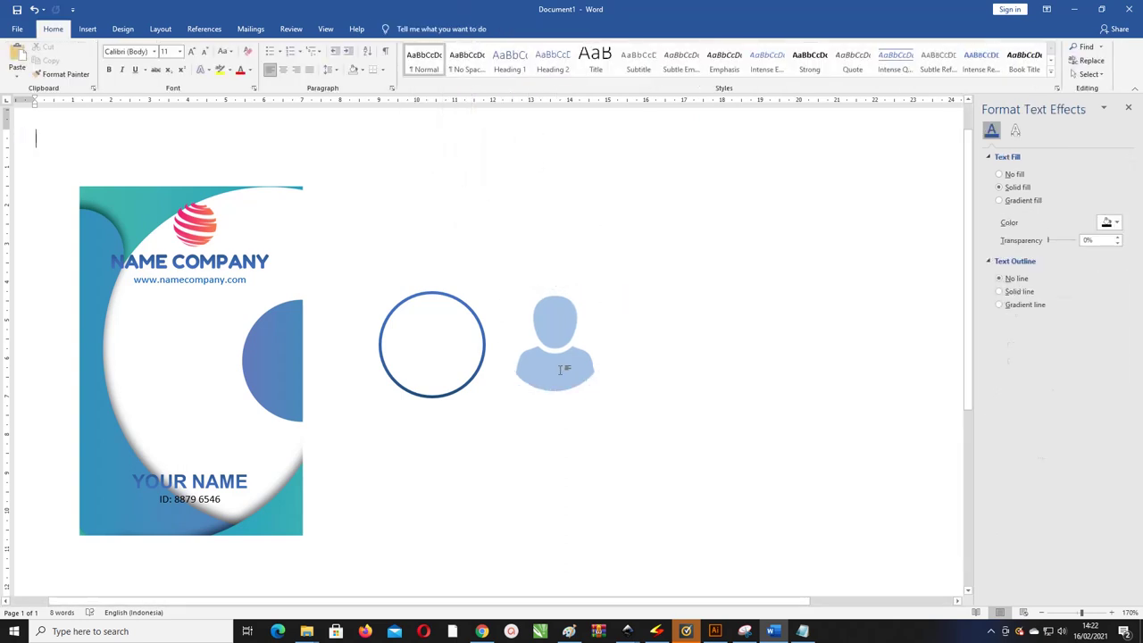
Move the silhouette picture into the empty blue gradient circle
left_click_drag(546, 339, 438, 350)
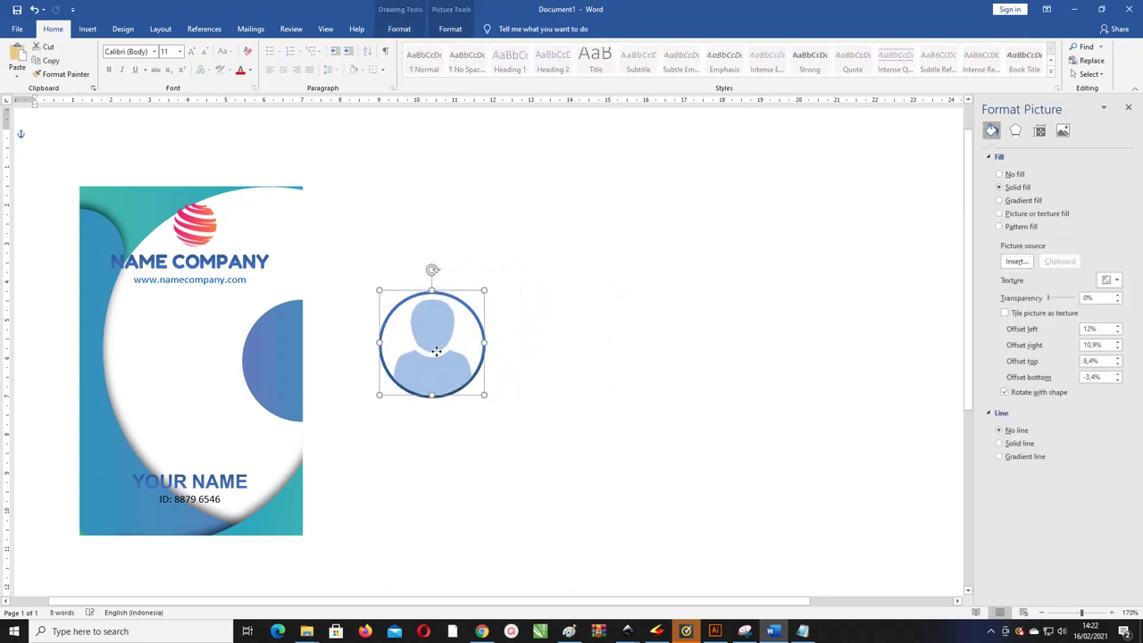
left_click(520, 336)
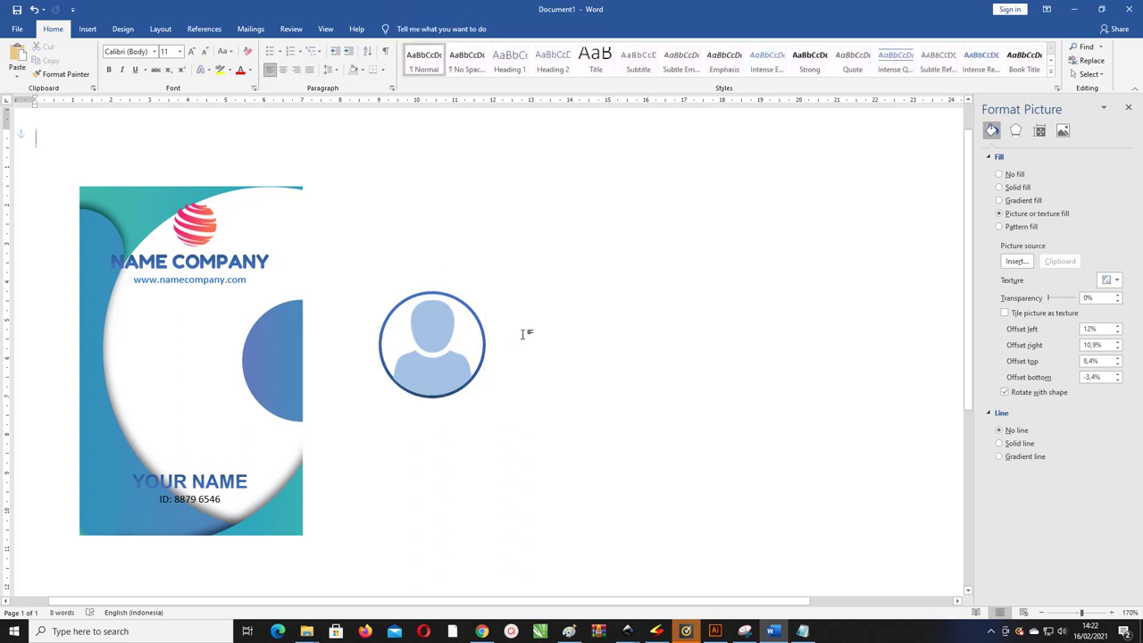
left_click(474, 310)
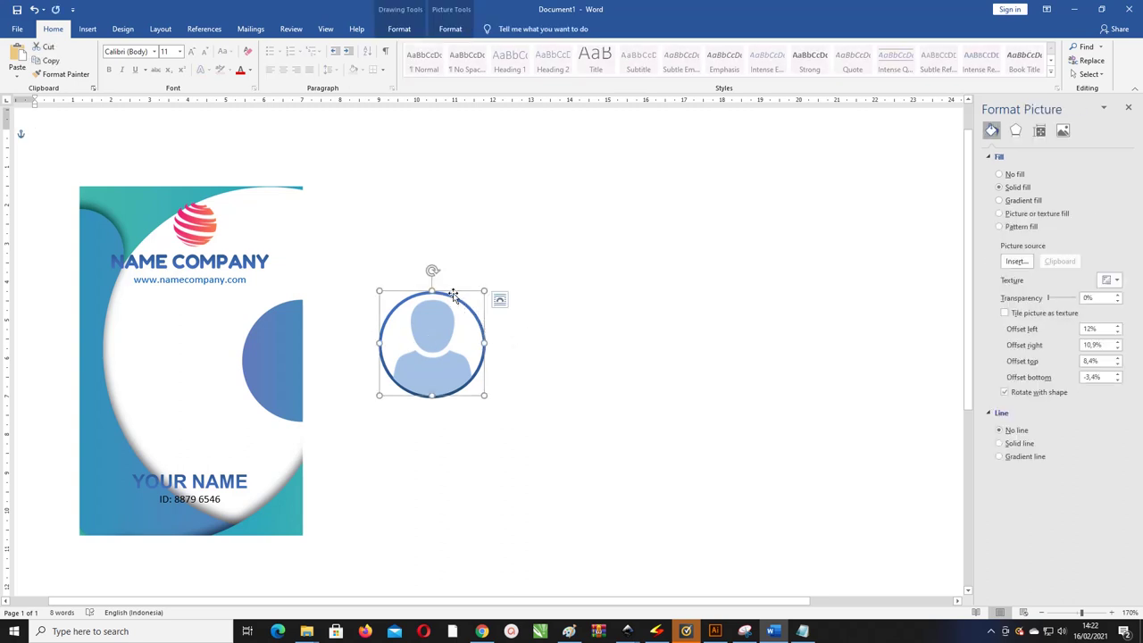
left_click(452, 306)
left_click(452, 306)
left_click(681, 447)
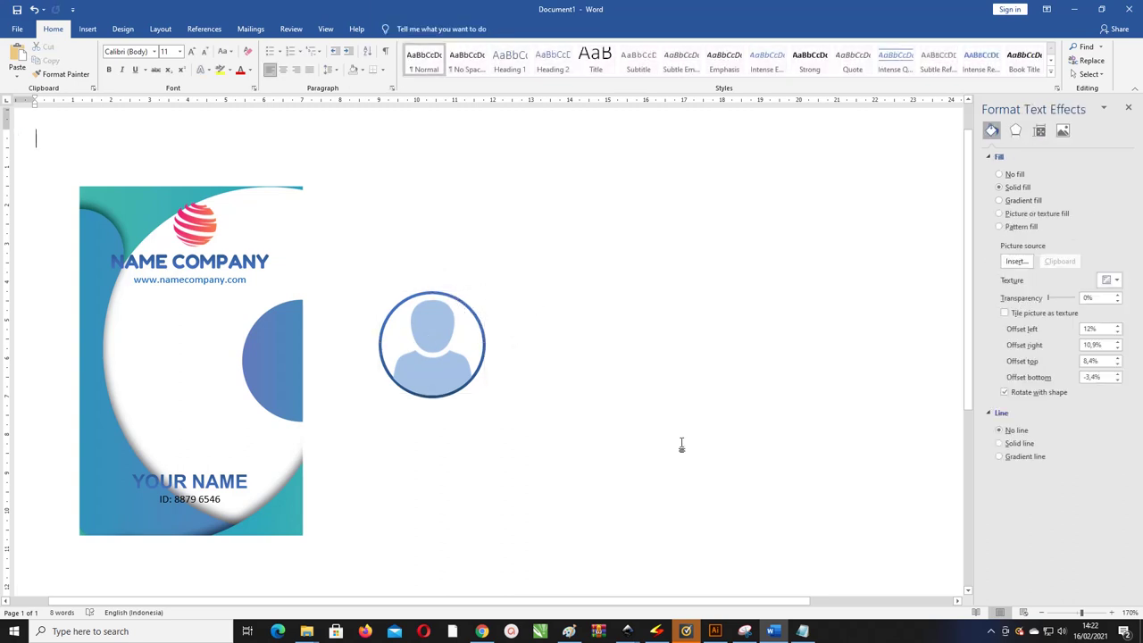
left_click(421, 314)
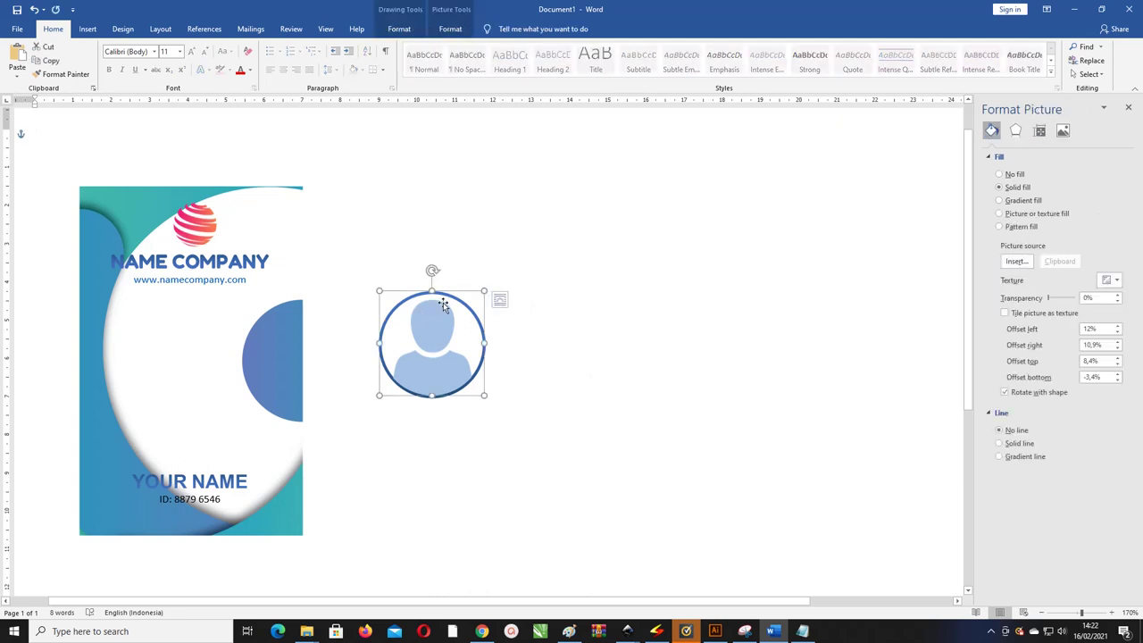
left_click_drag(447, 300, 399, 314)
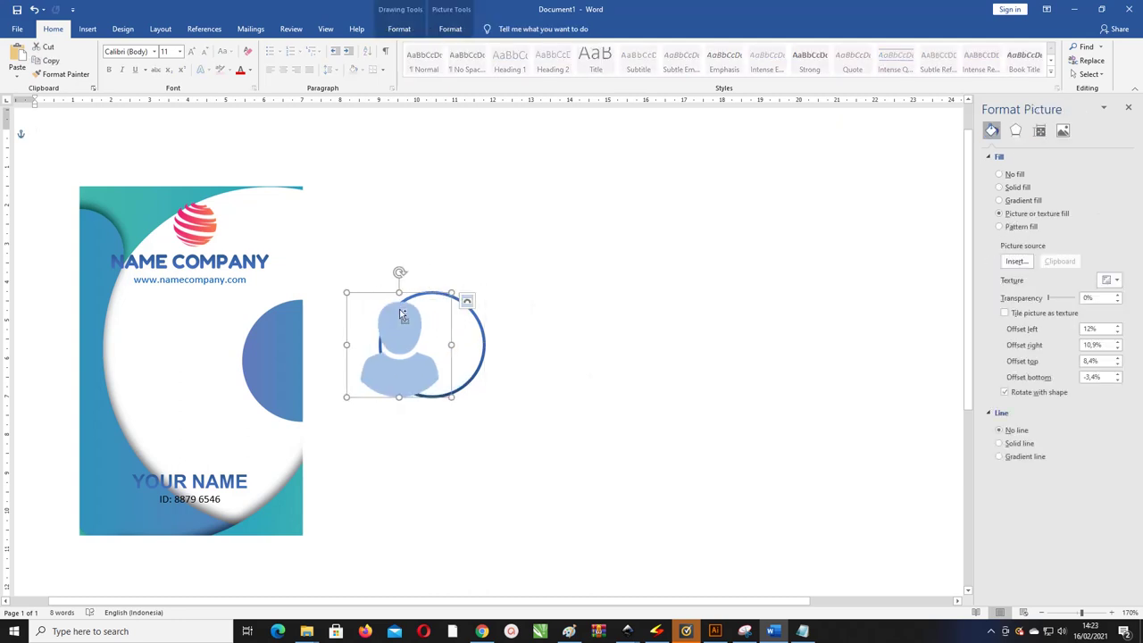
key("ctrl+z")
key("ctrl+z")
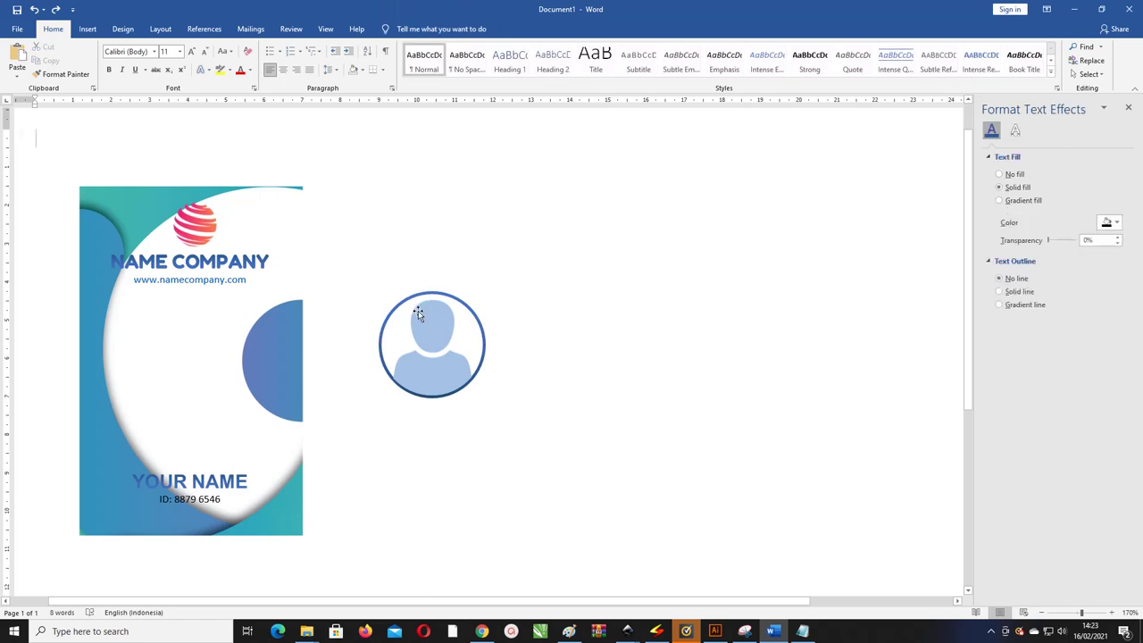
left_click(418, 314)
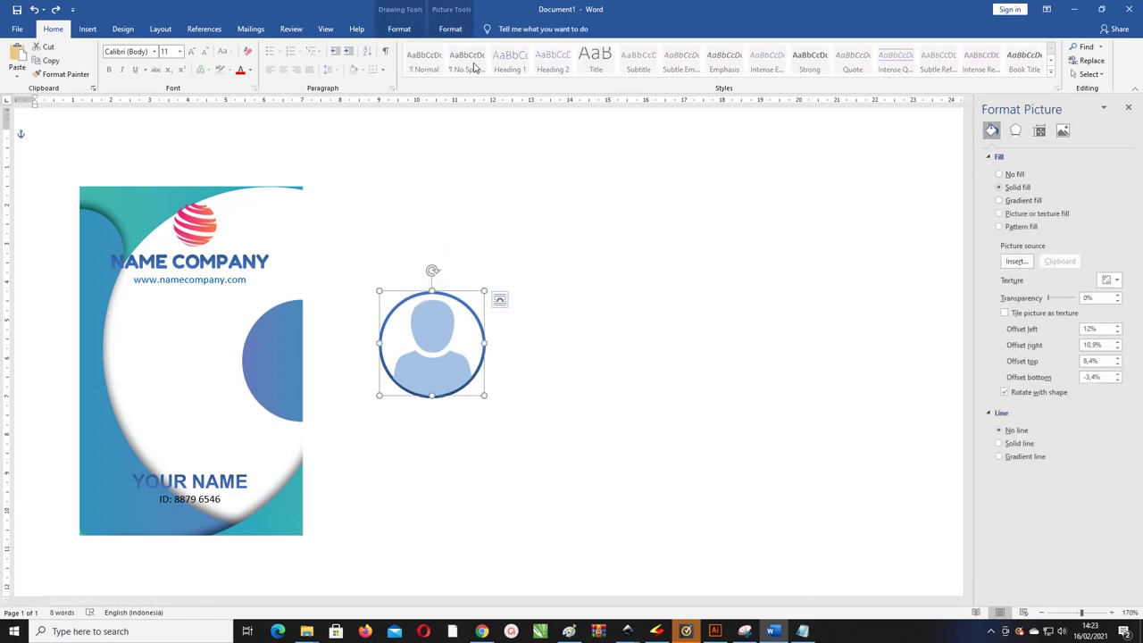
Select the circle and silhouette together, move them onto the card below the website, and enlarge slightly
left_click(1087, 76)
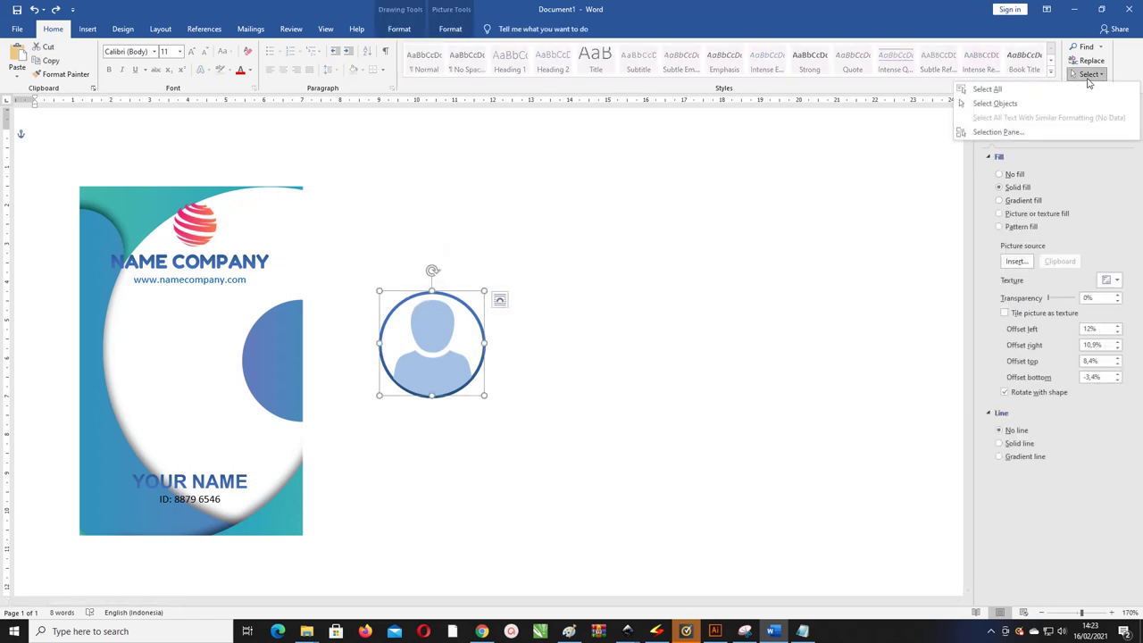
left_click(995, 103)
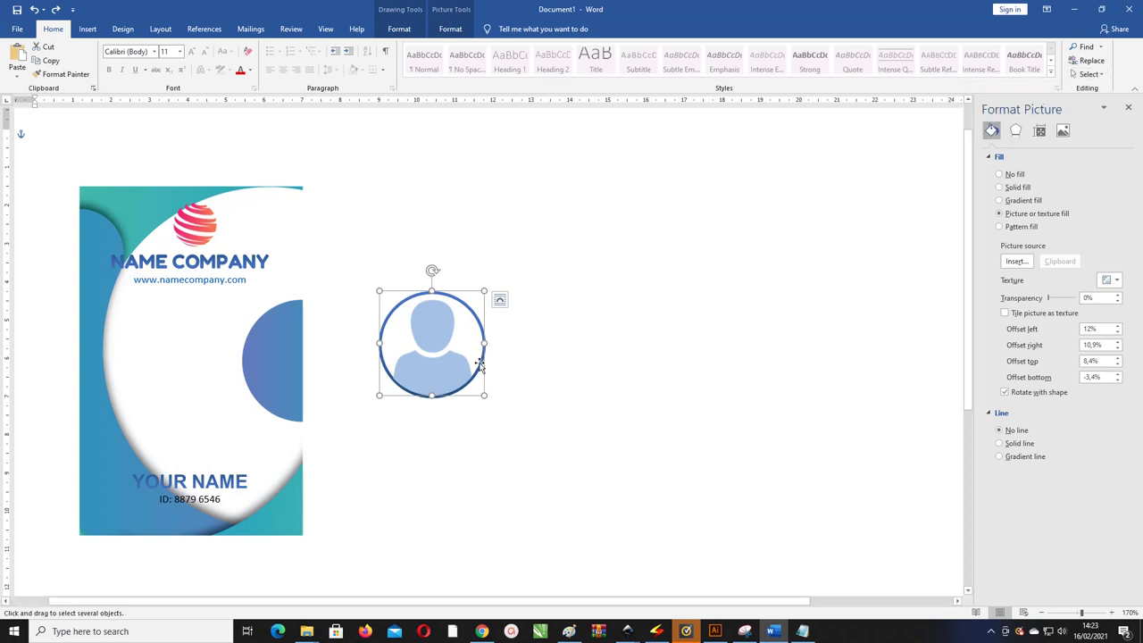
left_click_drag(567, 442, 325, 230)
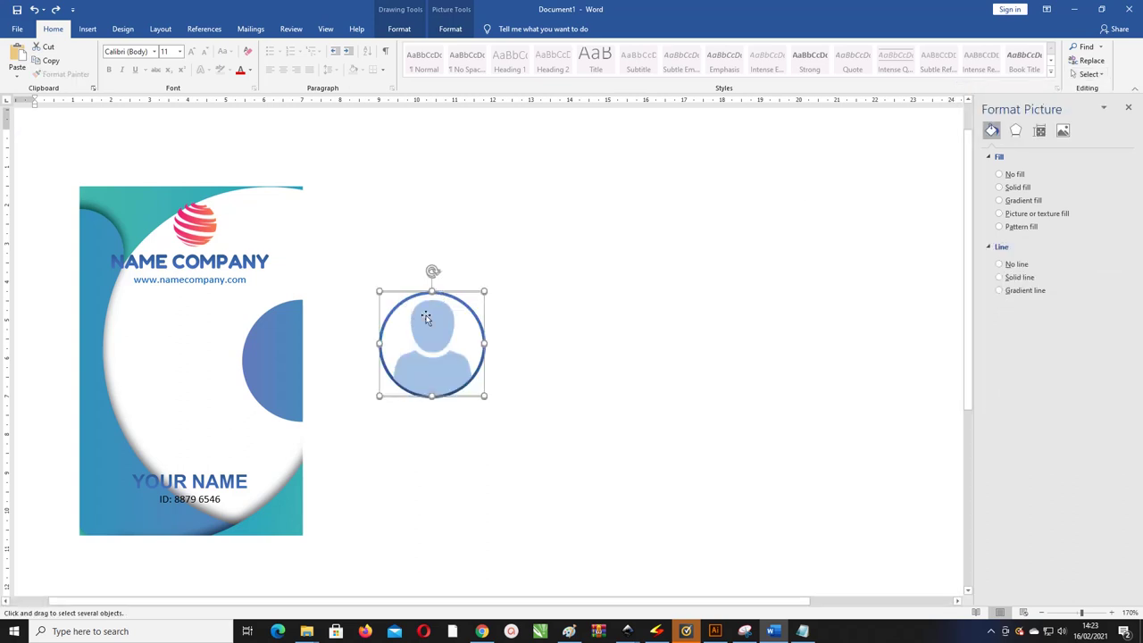
mouse_move(426, 315)
left_mouse_down()
mouse_move(474, 305)
mouse_move(191, 332)
mouse_move(188, 343)
left_mouse_up()
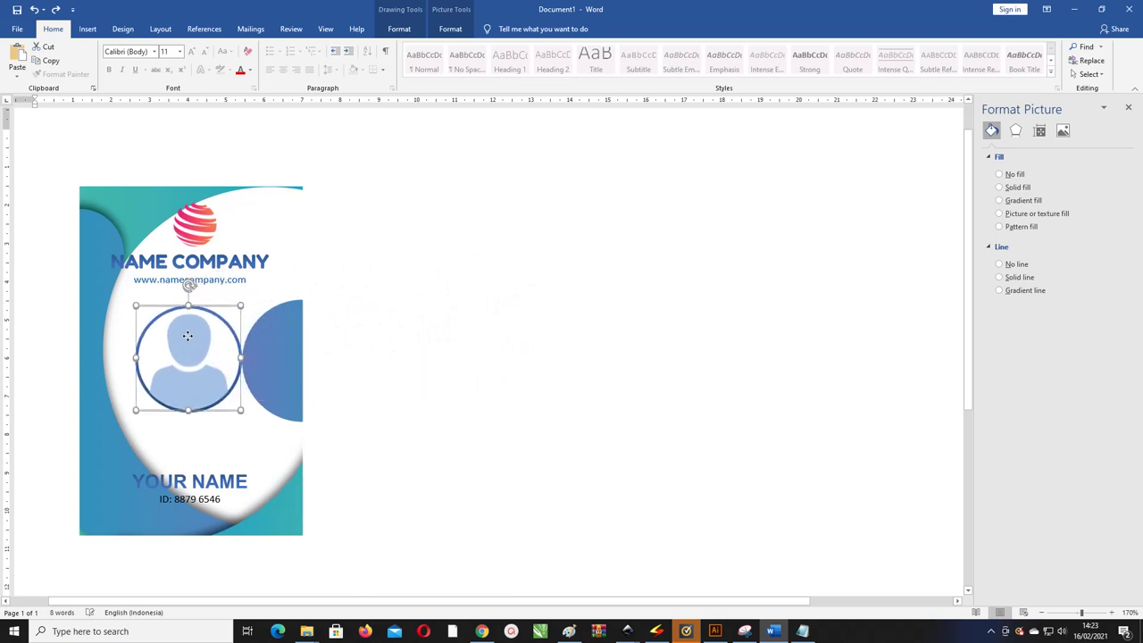
mouse_move(243, 313)
left_mouse_down()
mouse_move(253, 305)
mouse_move(188, 325)
mouse_move(230, 327)
mouse_move(189, 326)
left_mouse_up()
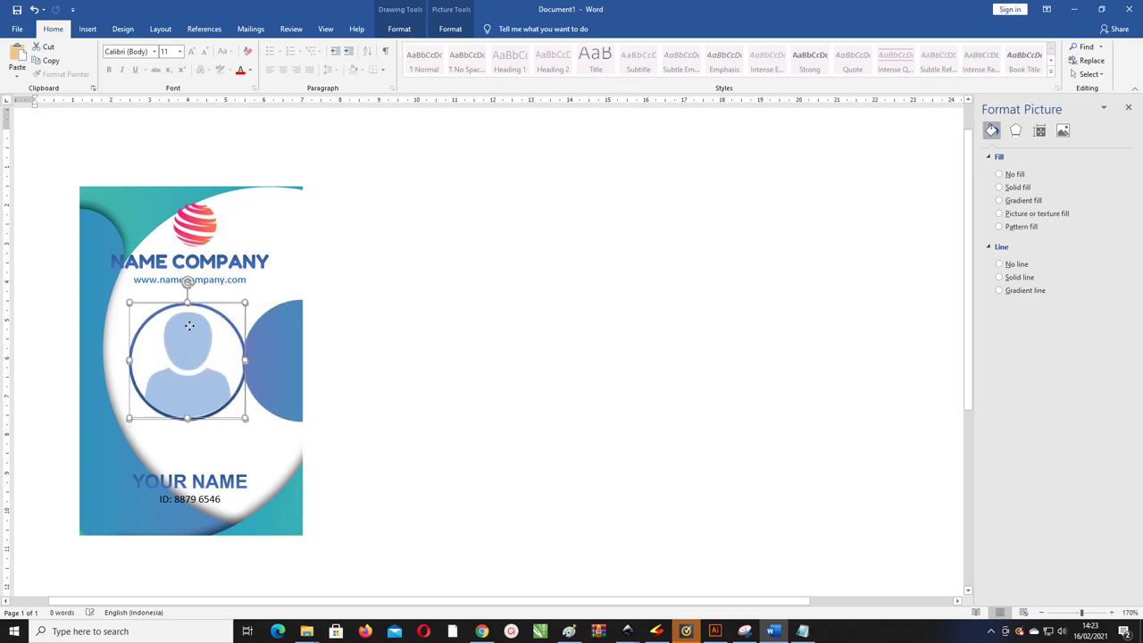
Move the silhouette aside and fill the blue ring circle with white
left_click(342, 304)
left_click_drag(204, 327, 276, 327)
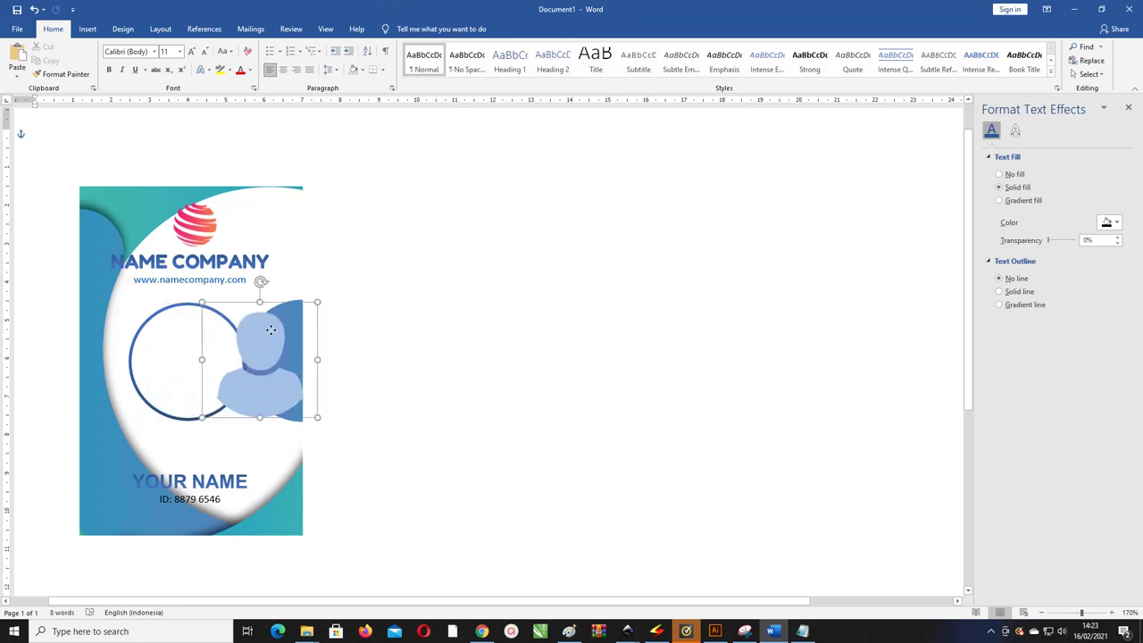
left_click(170, 319)
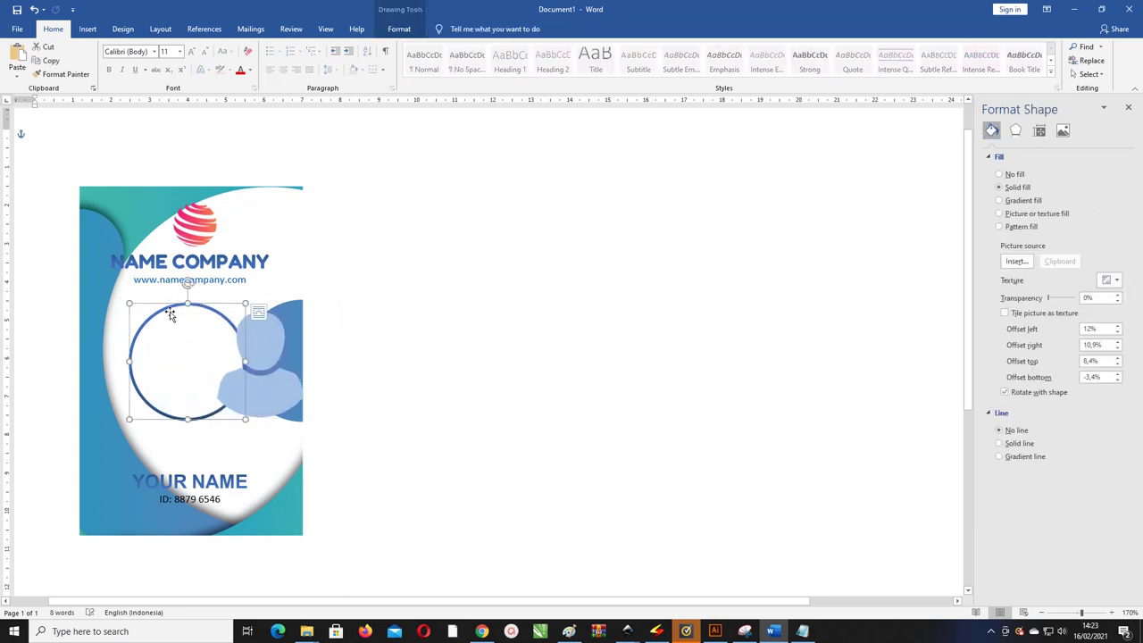
left_click(399, 29)
left_click(429, 47)
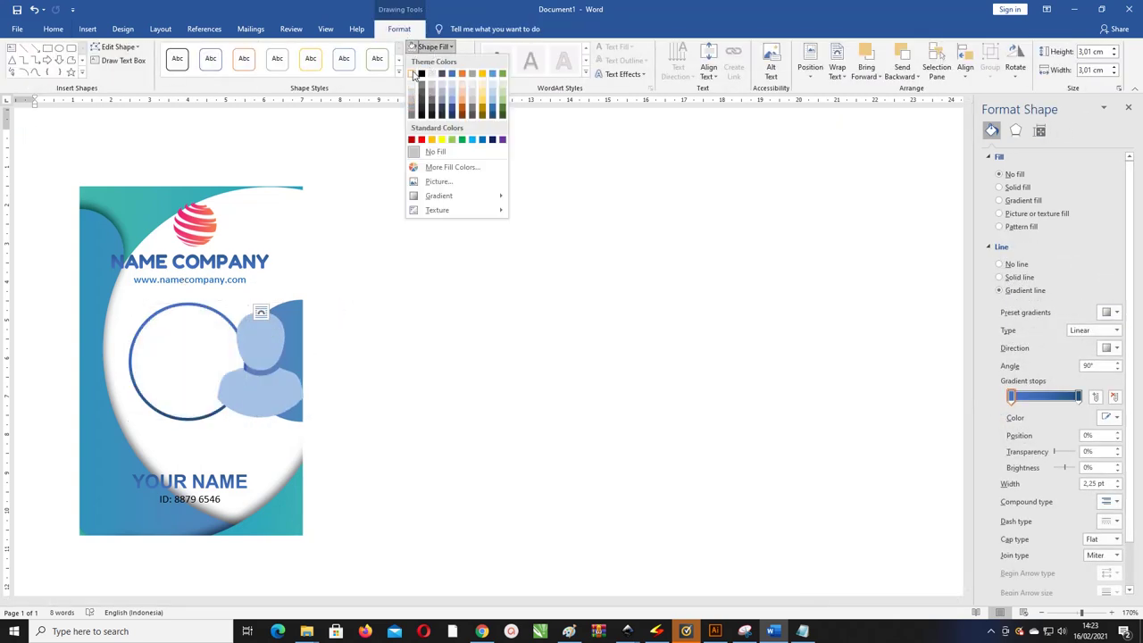
left_click(413, 77)
Move the silhouette back and align it exactly onto the circle
left_click(268, 339)
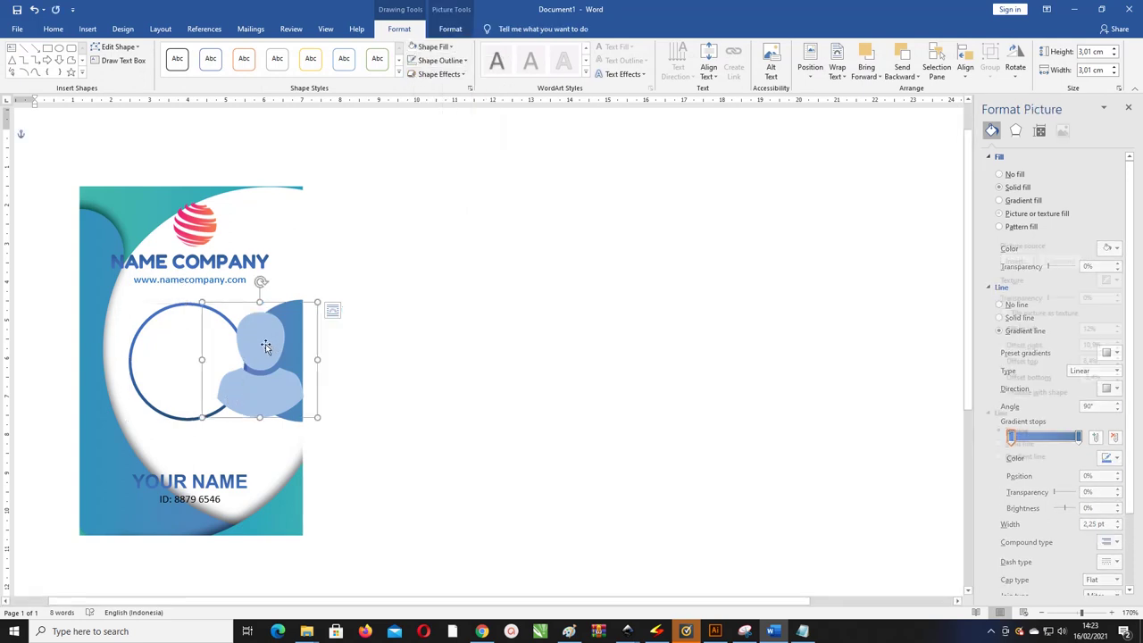
left_click_drag(262, 336, 182, 344)
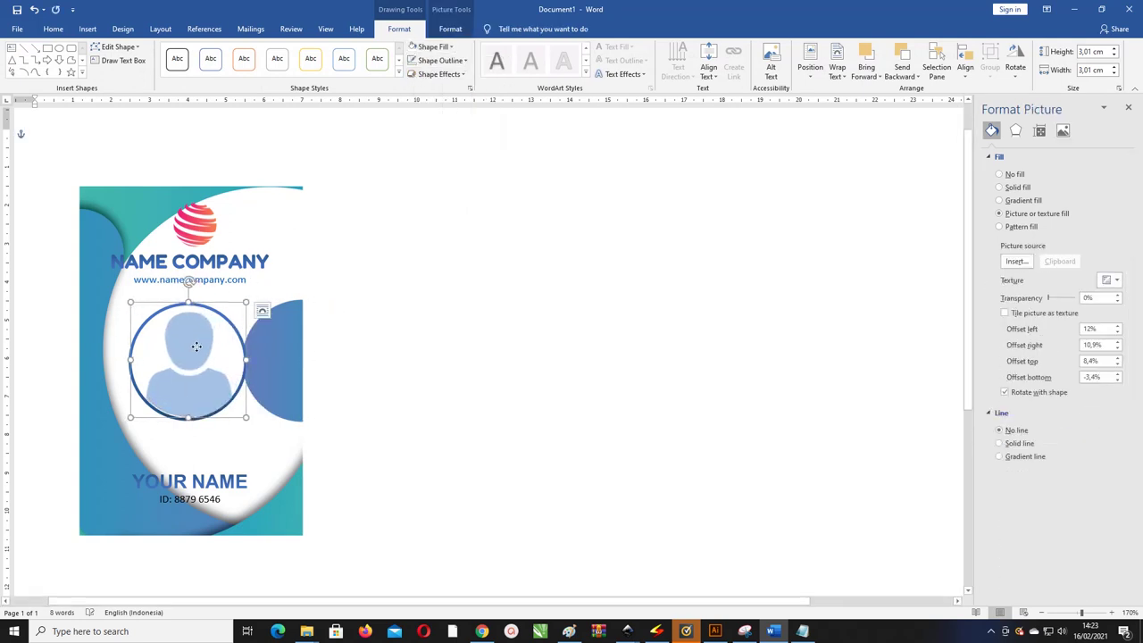
left_click(261, 310)
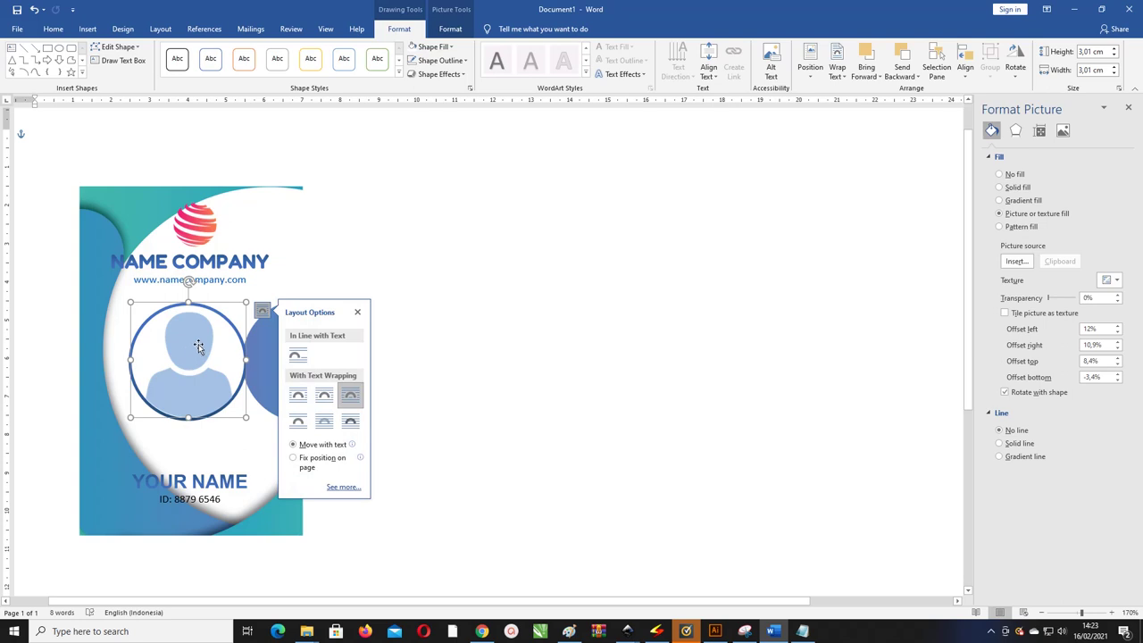
left_click_drag(191, 351, 185, 358)
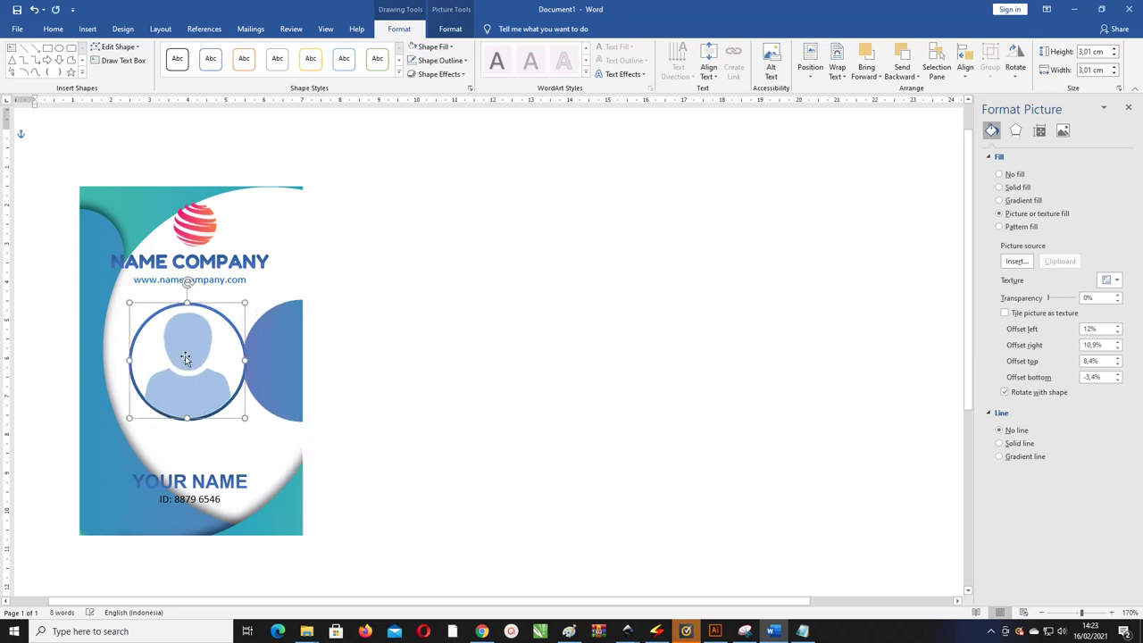
left_click(413, 301)
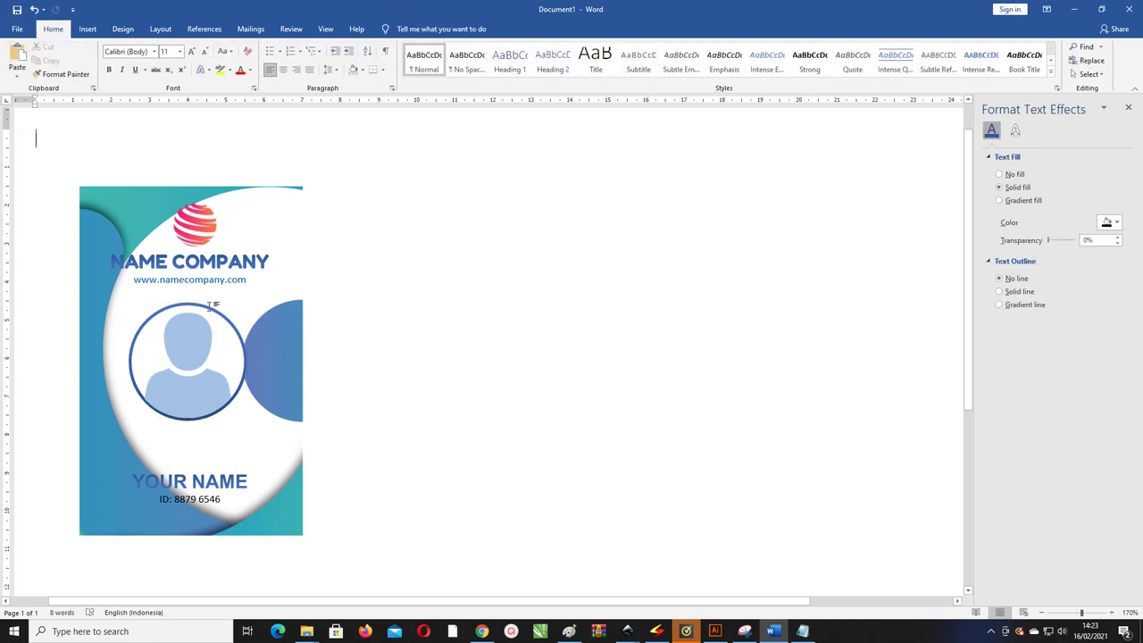
left_click(210, 309)
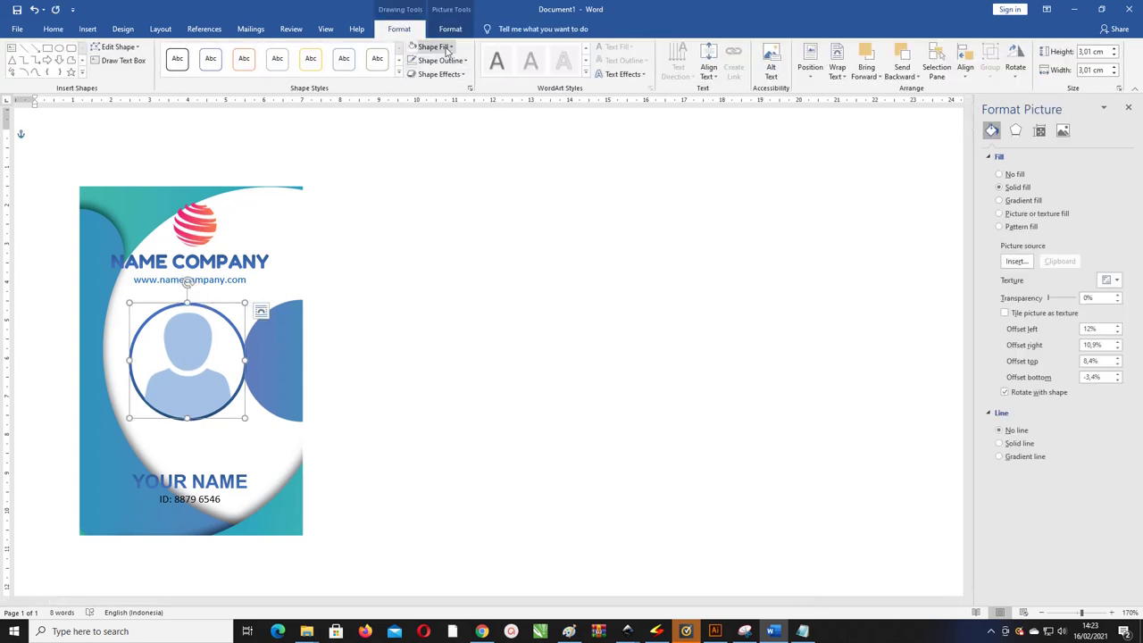
Leave the photo's outline unchanged and nudge the person photo right, off the ring
left_click(446, 48)
left_click(440, 60)
left_click(440, 60)
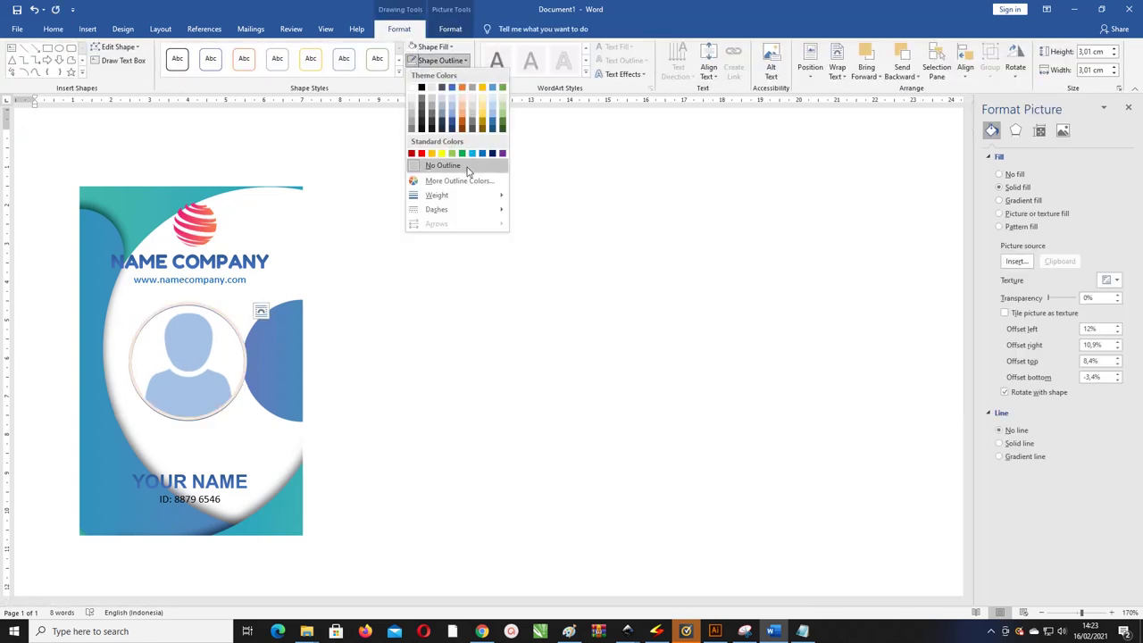
mouse_move(446, 195)
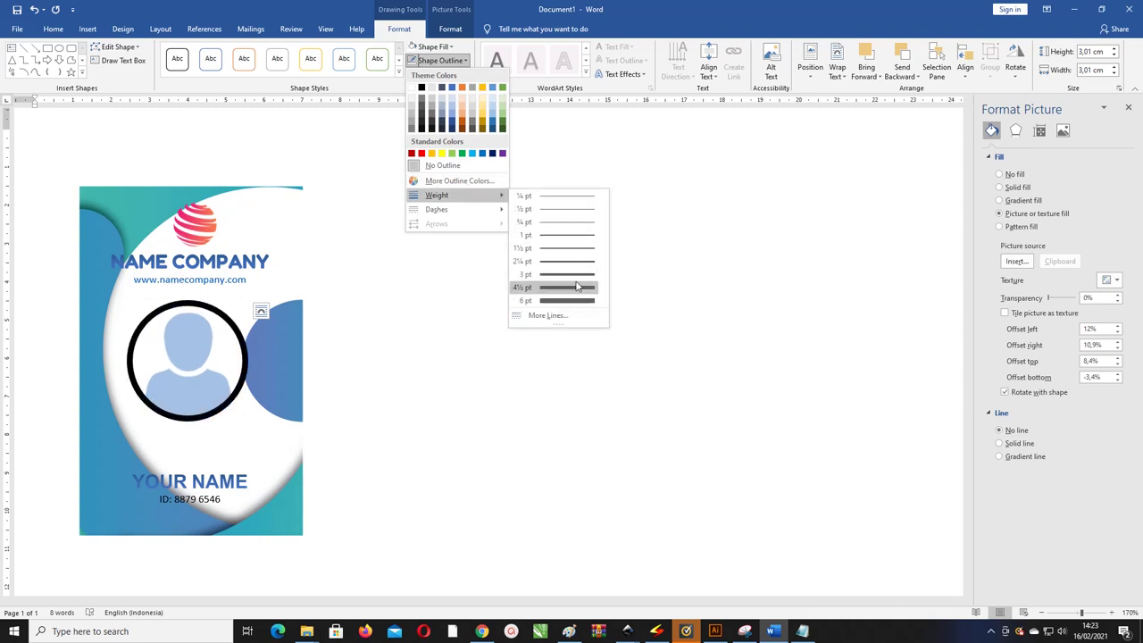
left_click(577, 316)
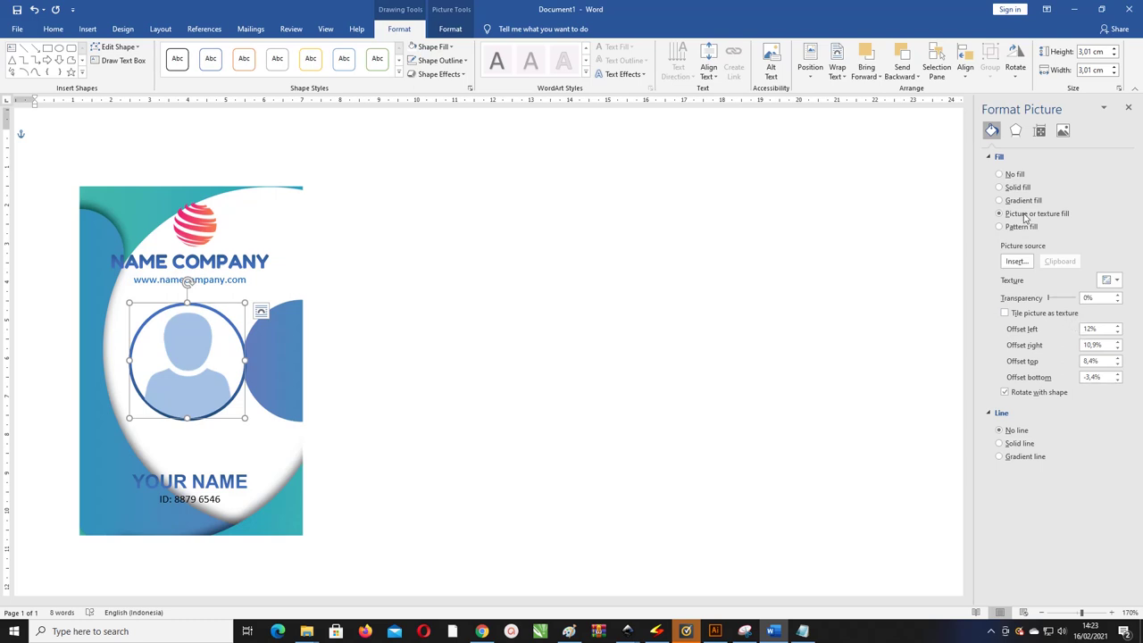
left_click(1004, 392)
left_click(987, 414)
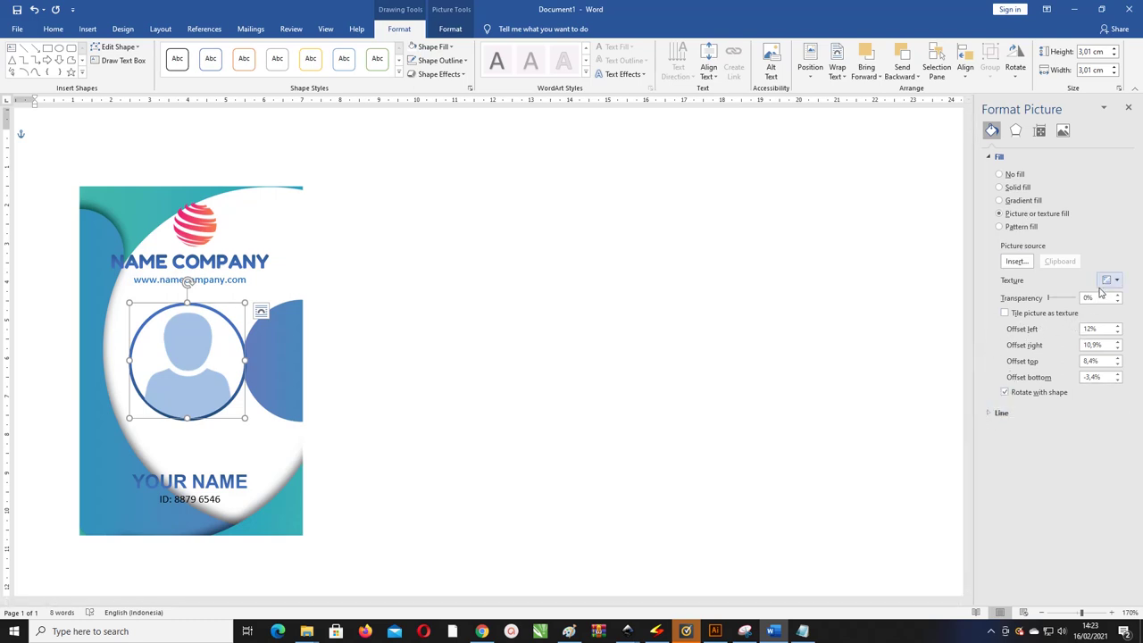
key("Right")
key("Right")
key("Right")
Thicken the blue ring's gradient outline to 4 pt in Format Shape
left_click(168, 309)
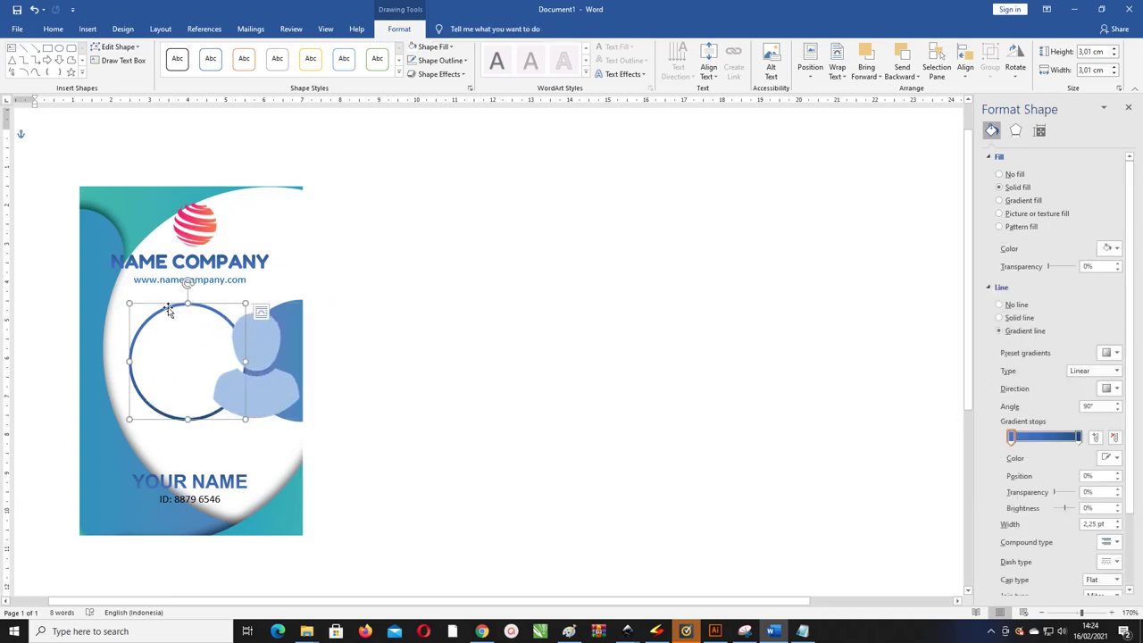
left_click_drag(1127, 396, 1127, 473)
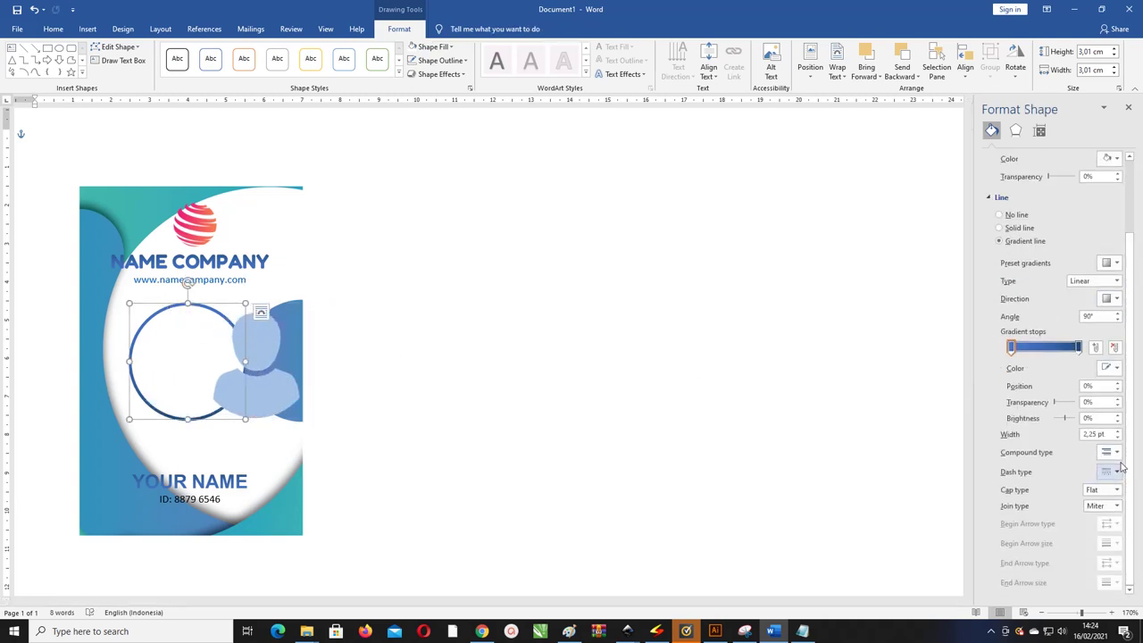
left_click(1117, 432)
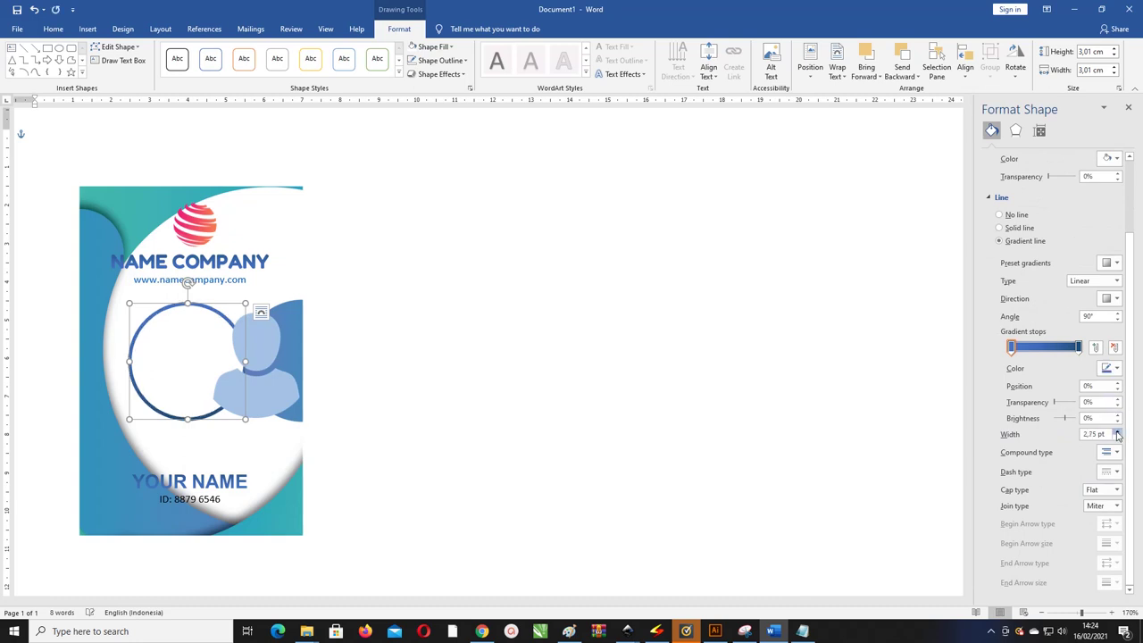
left_click(1118, 432)
left_click(1117, 432)
left_click(1117, 432)
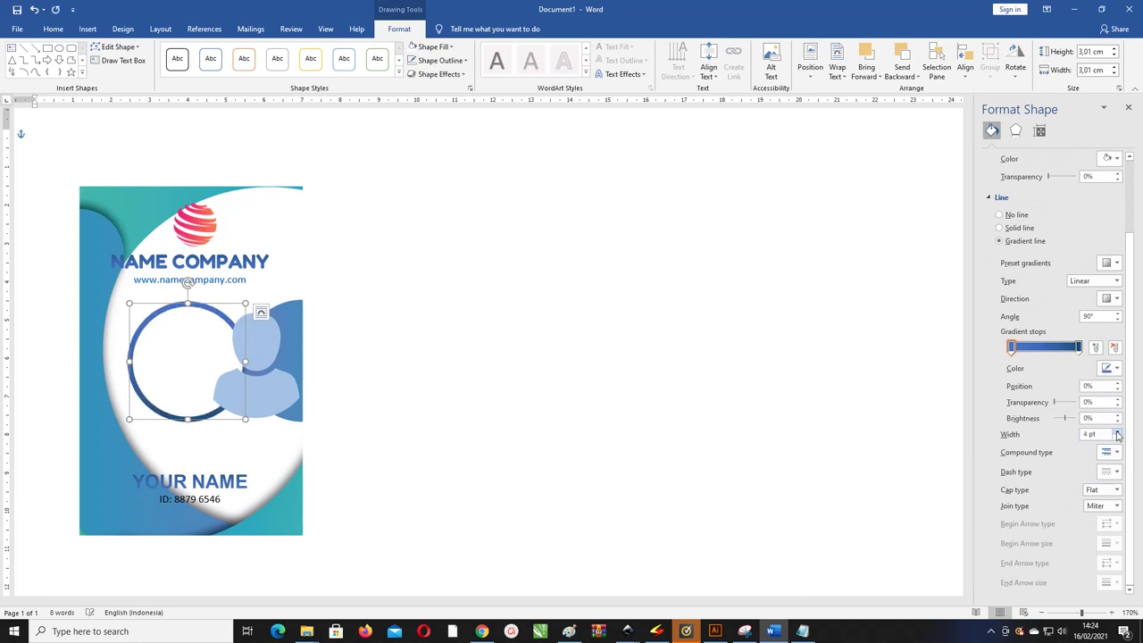
left_click(500, 348)
Move the person photo back so it sits centred inside the blue ring
left_click(262, 336)
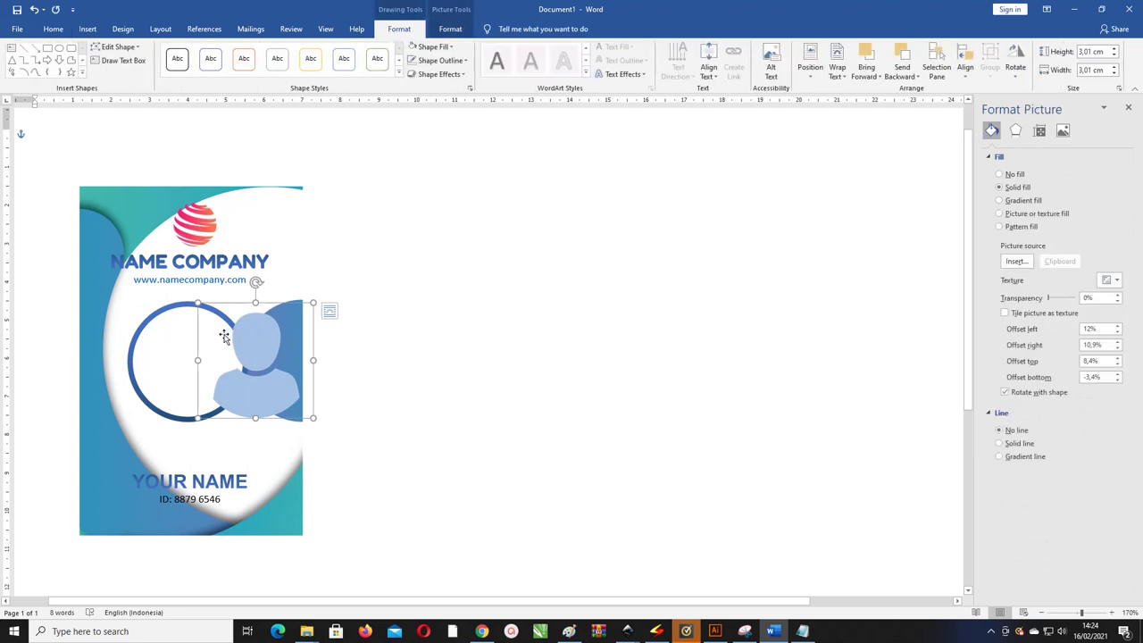
left_click_drag(224, 335, 157, 335)
left_click(259, 310)
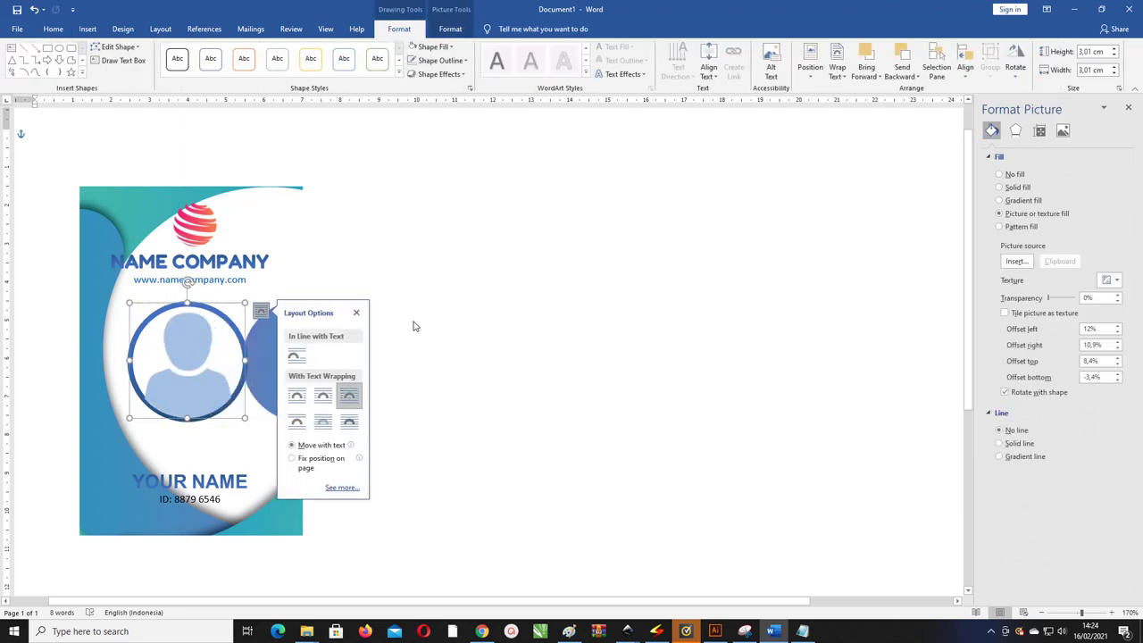
left_click(526, 291)
left_click(194, 336)
left_click(195, 337)
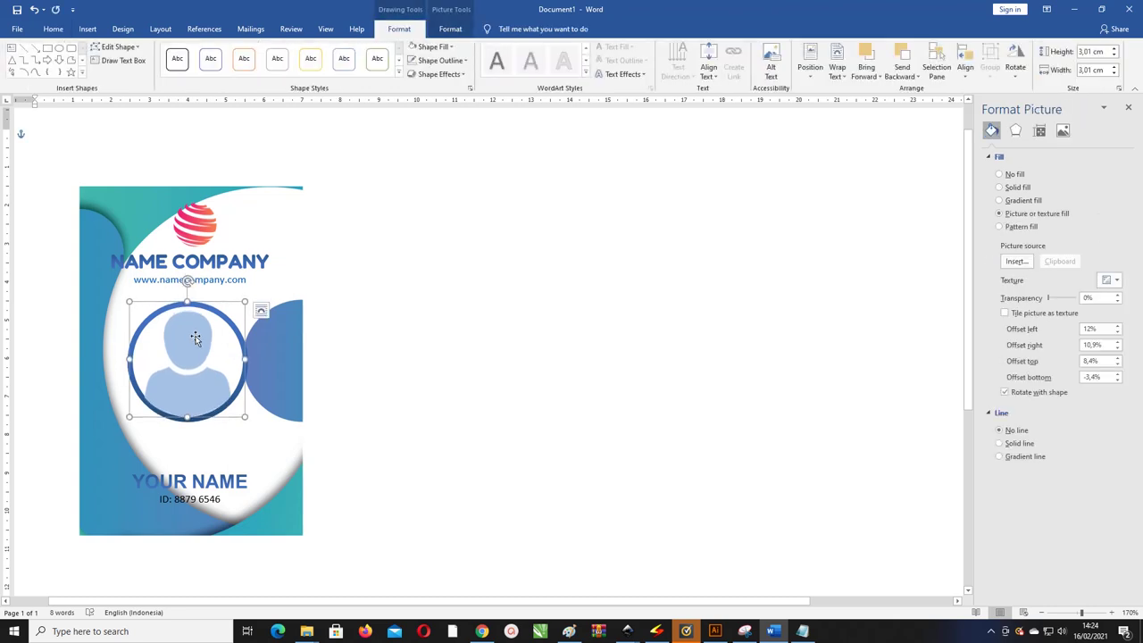
left_click(447, 299)
Ctrl-drag the card background to place a duplicate to the right of the first card
scroll(282, 252, "down", 2, "ctrl")
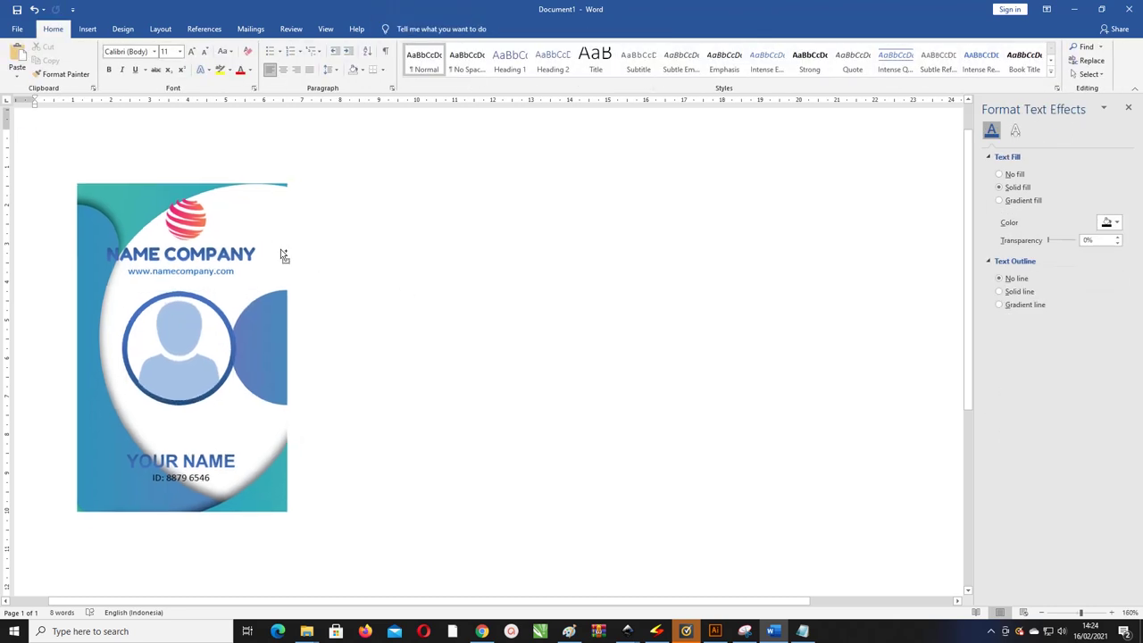
left_click(265, 187)
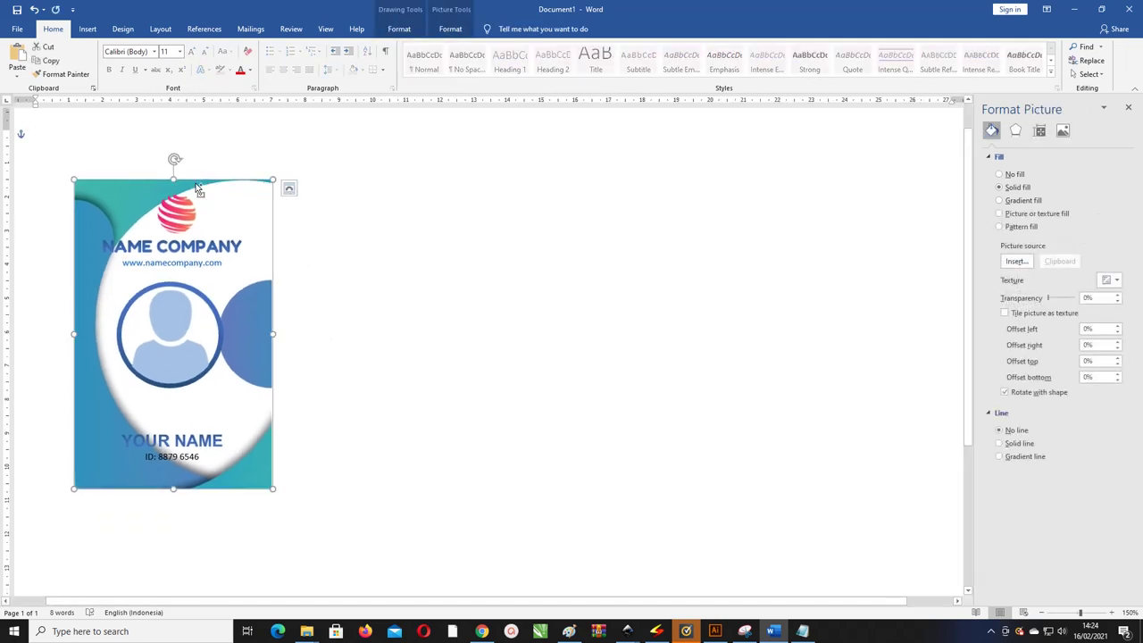
left_click_drag(201, 190, 423, 185, "ctrl")
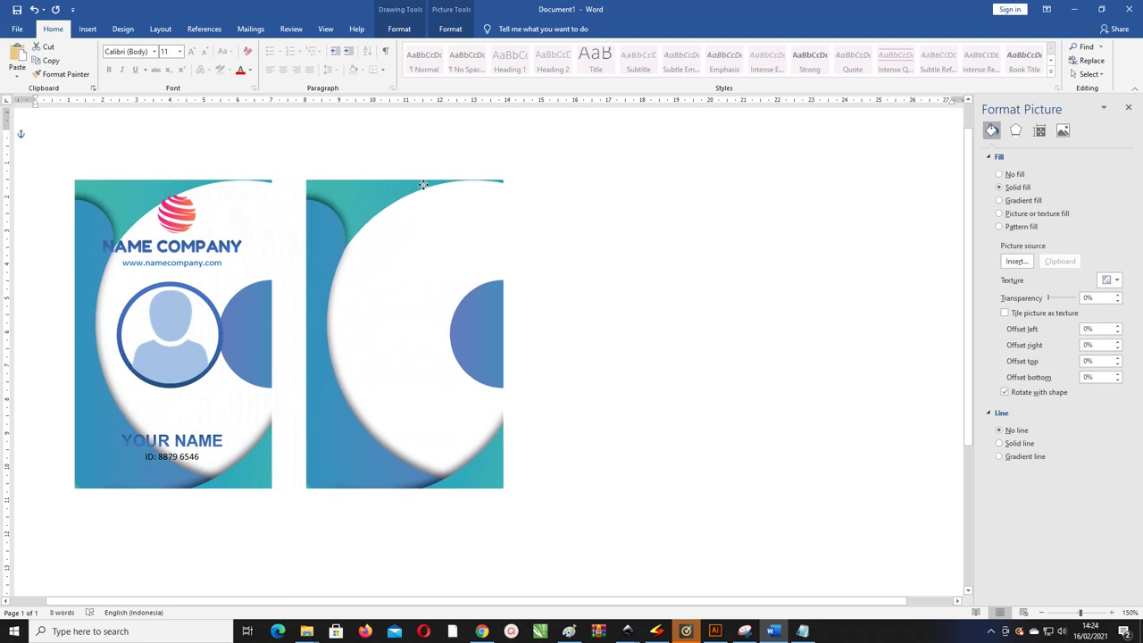
Fill the copied card with the Name Tag 1 CorelDraw-06 picture from file
left_click(399, 29)
left_click(433, 47)
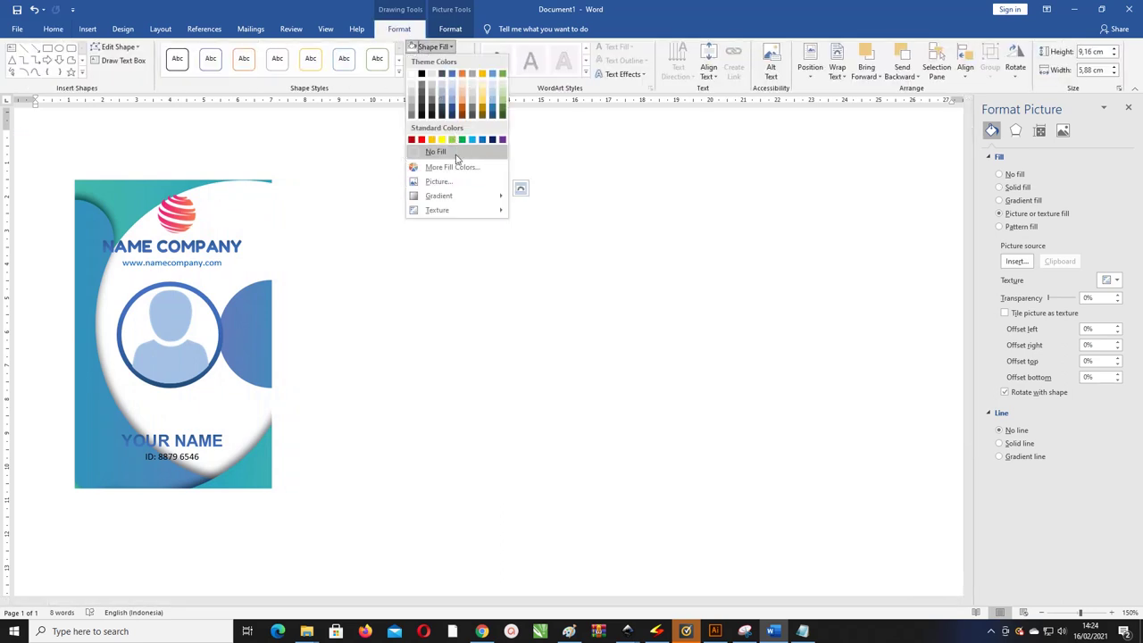
left_click(455, 182)
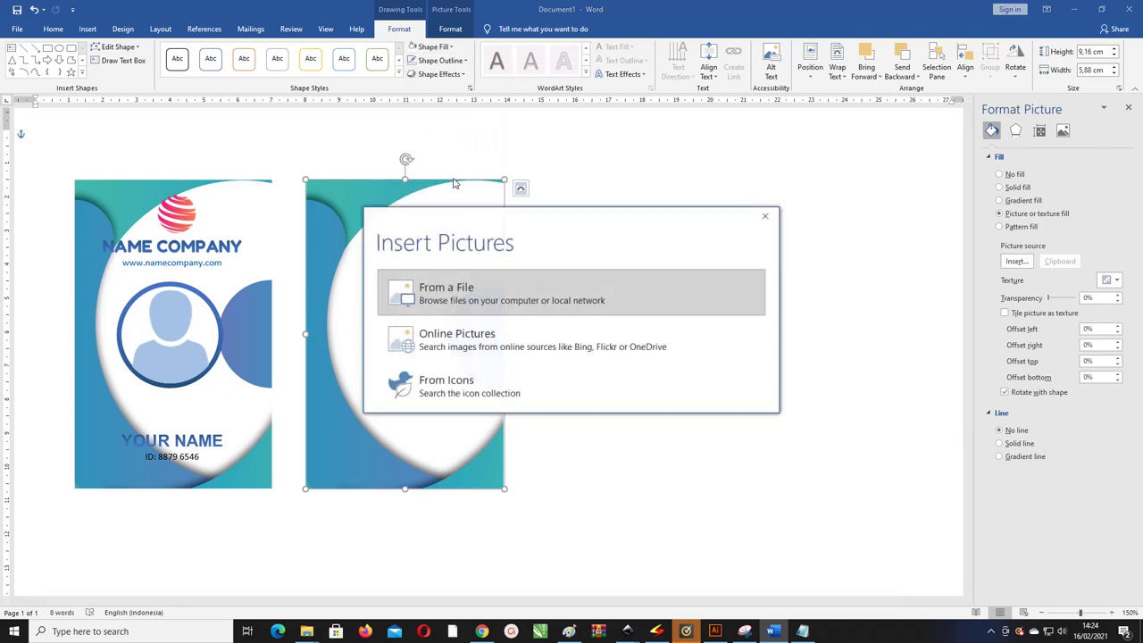
left_click(437, 290)
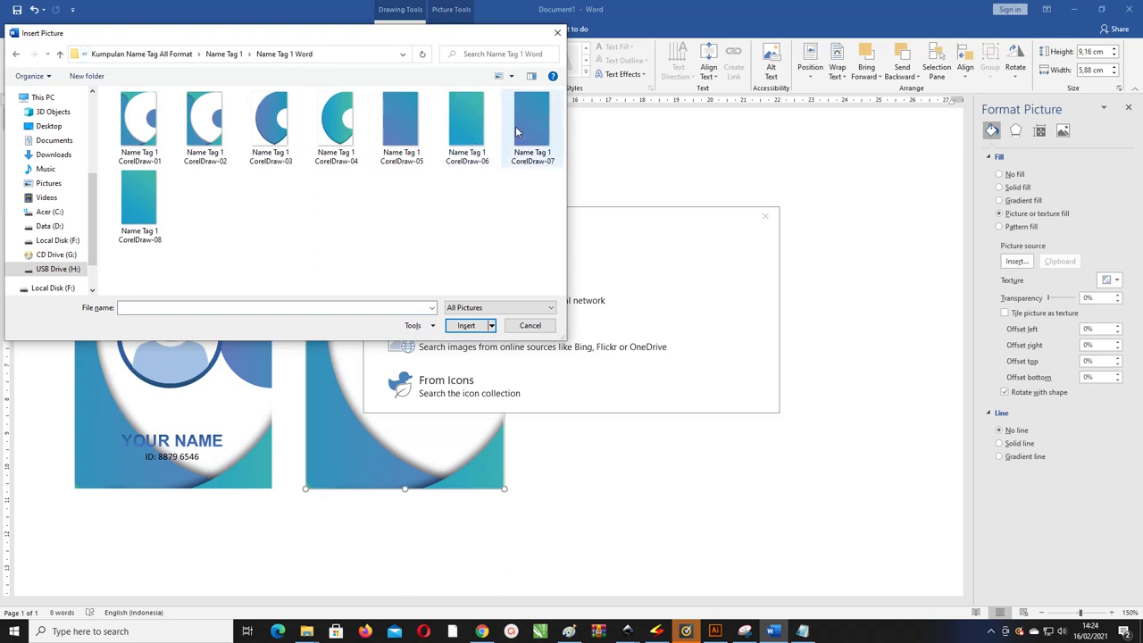
left_click(476, 133)
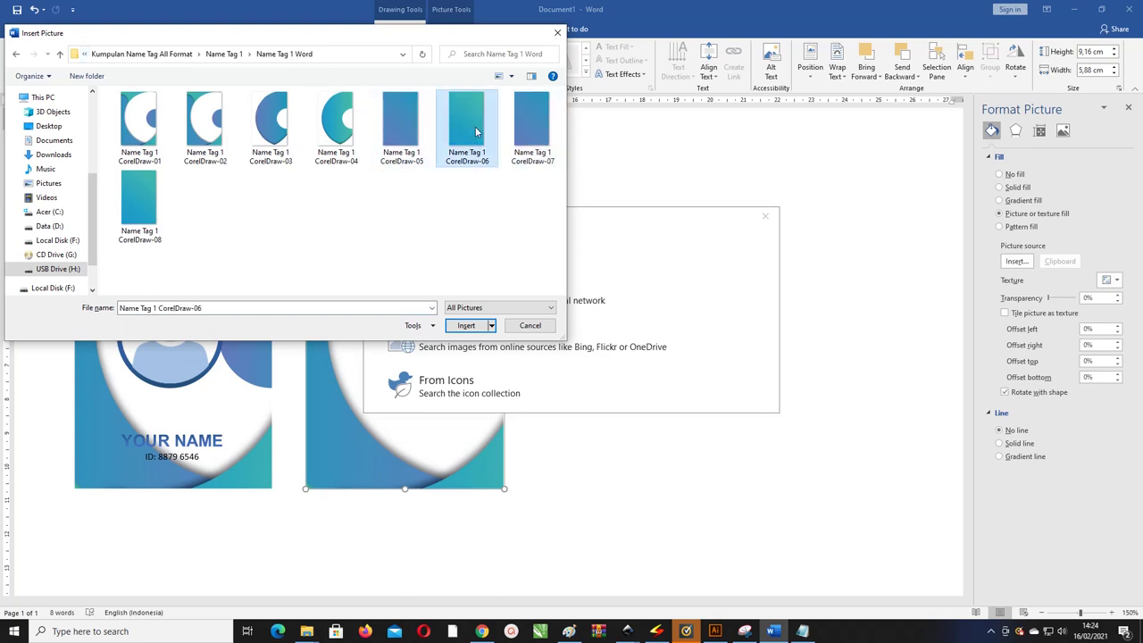
left_click(467, 325)
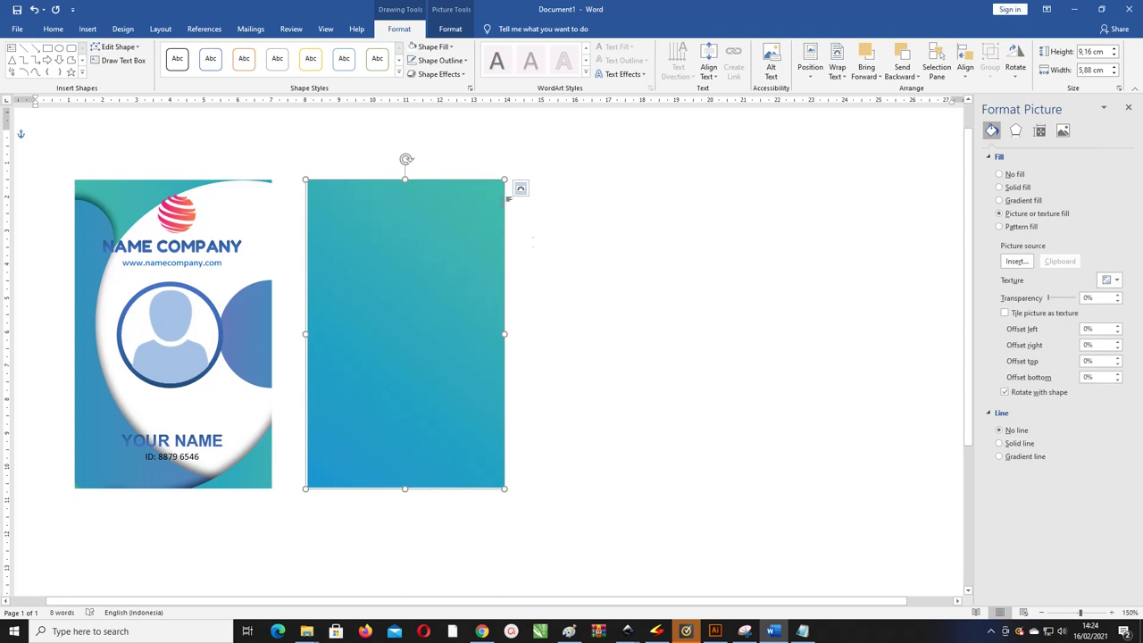
left_click(185, 223)
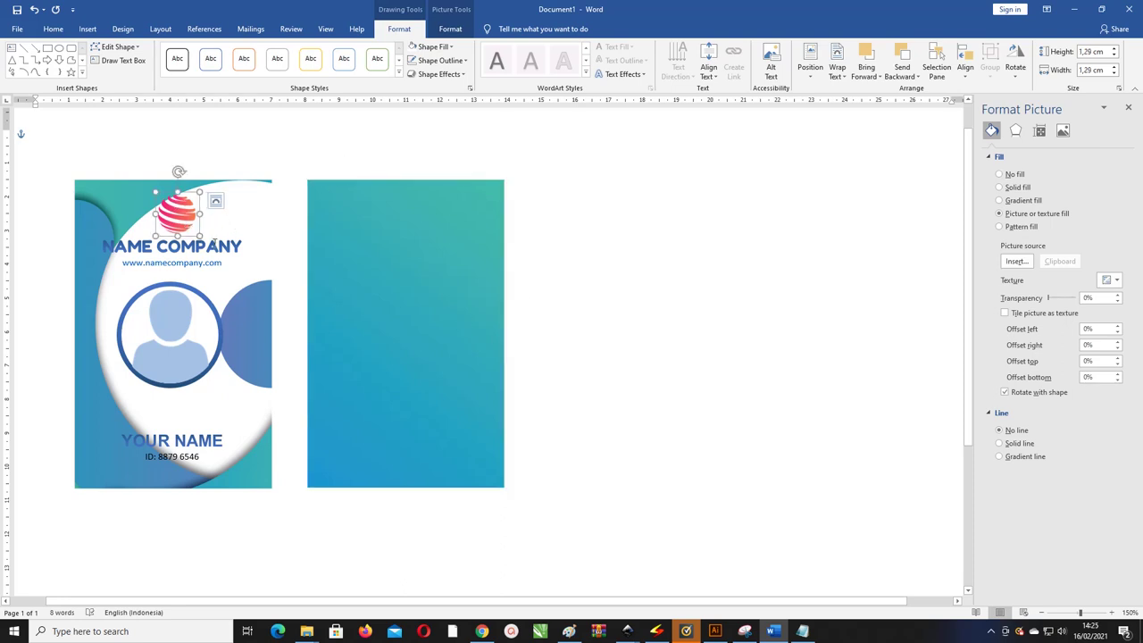
Copy the red logo and the text box onto the right-hand card
left_click(210, 229, "shift")
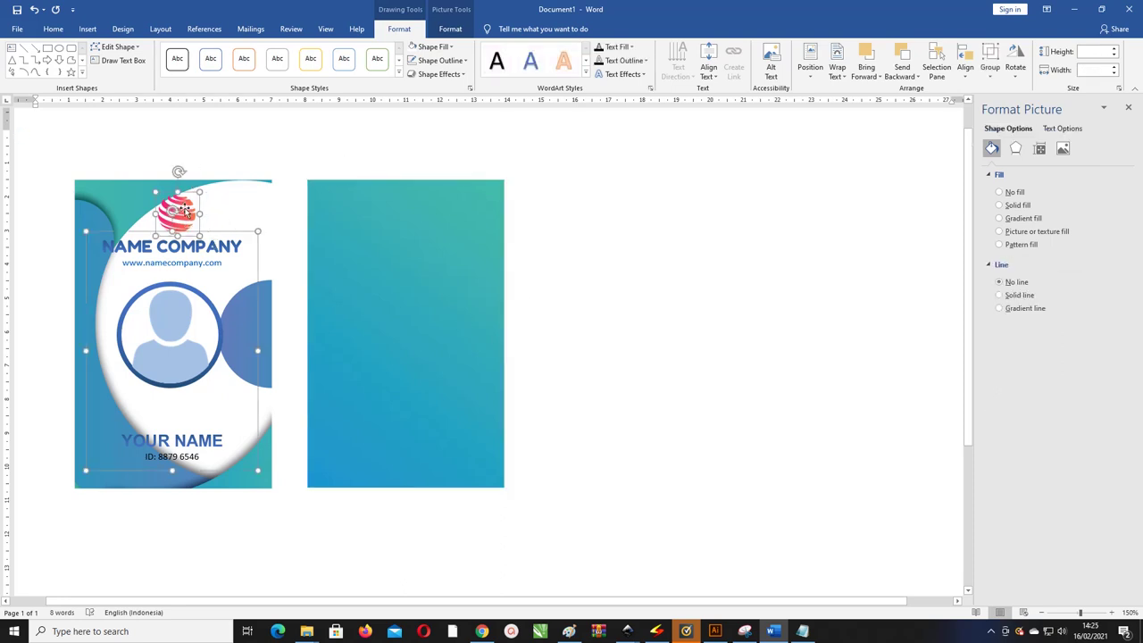
left_click_drag(181, 212, 408, 219)
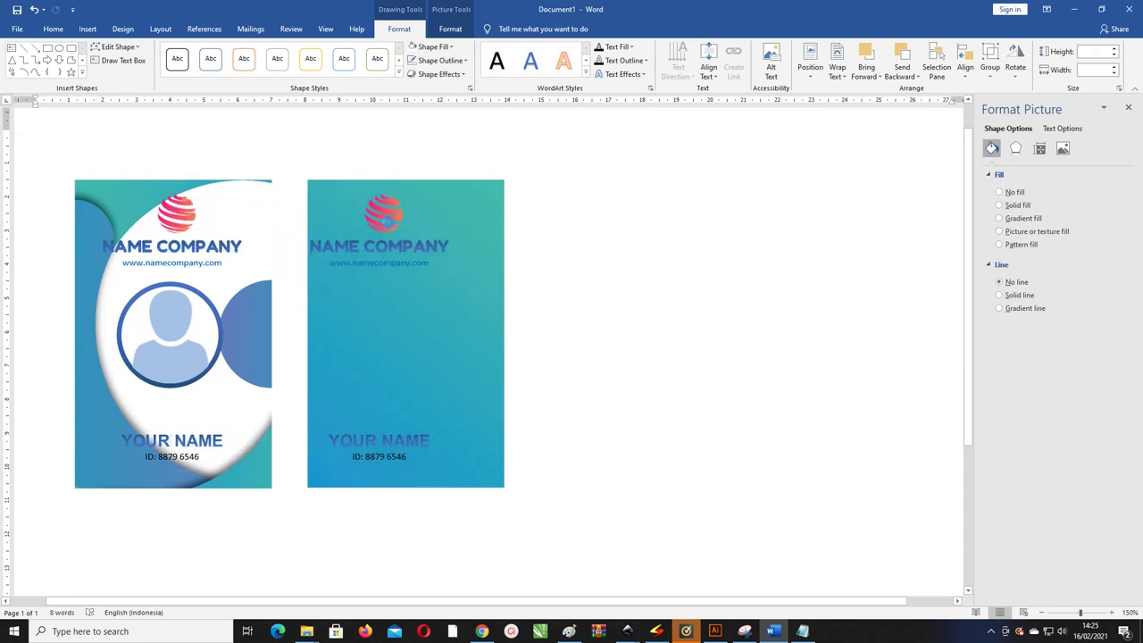
left_click(540, 245)
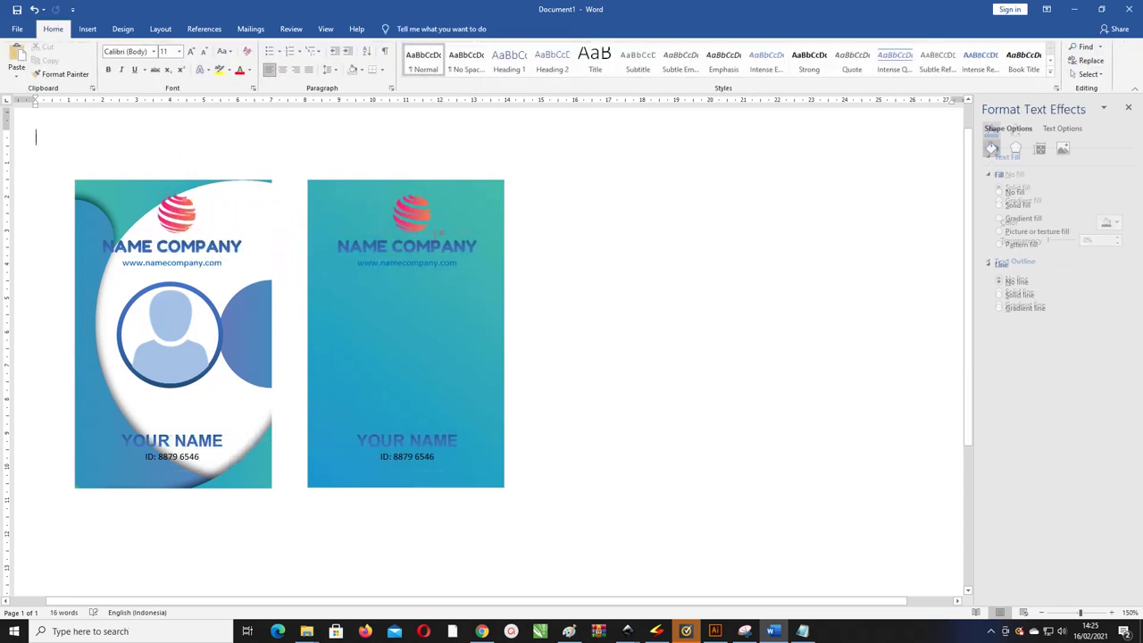
Replace the copied name and ID lines with 'Signature', 'TTD' and 'Jotin 20-02-2021'
left_click(406, 268)
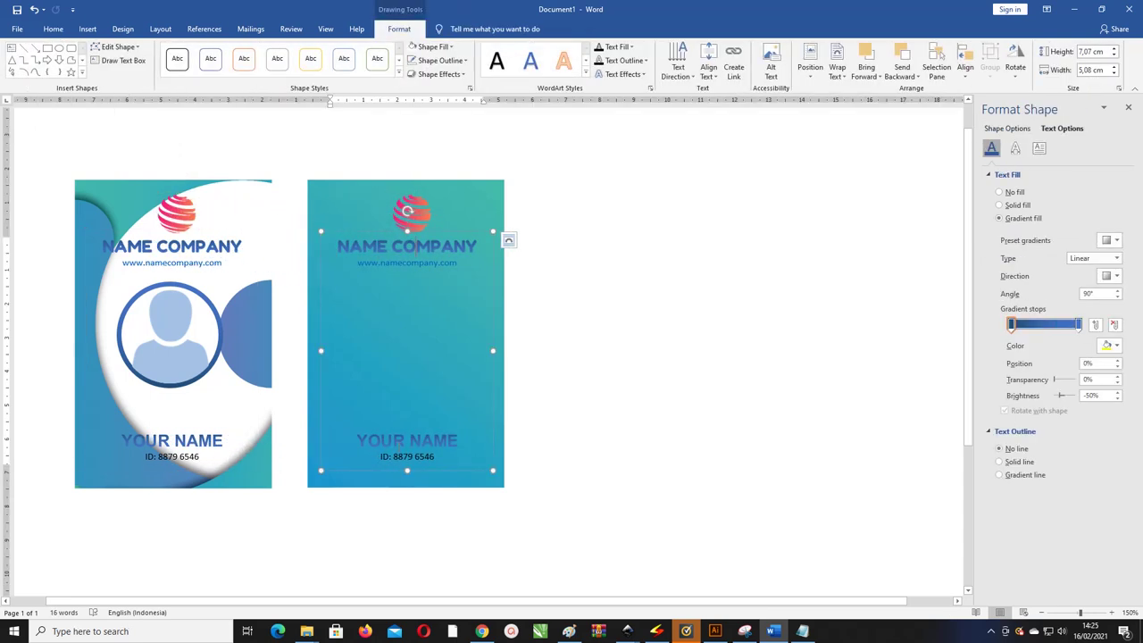
left_click_drag(357, 438, 468, 457)
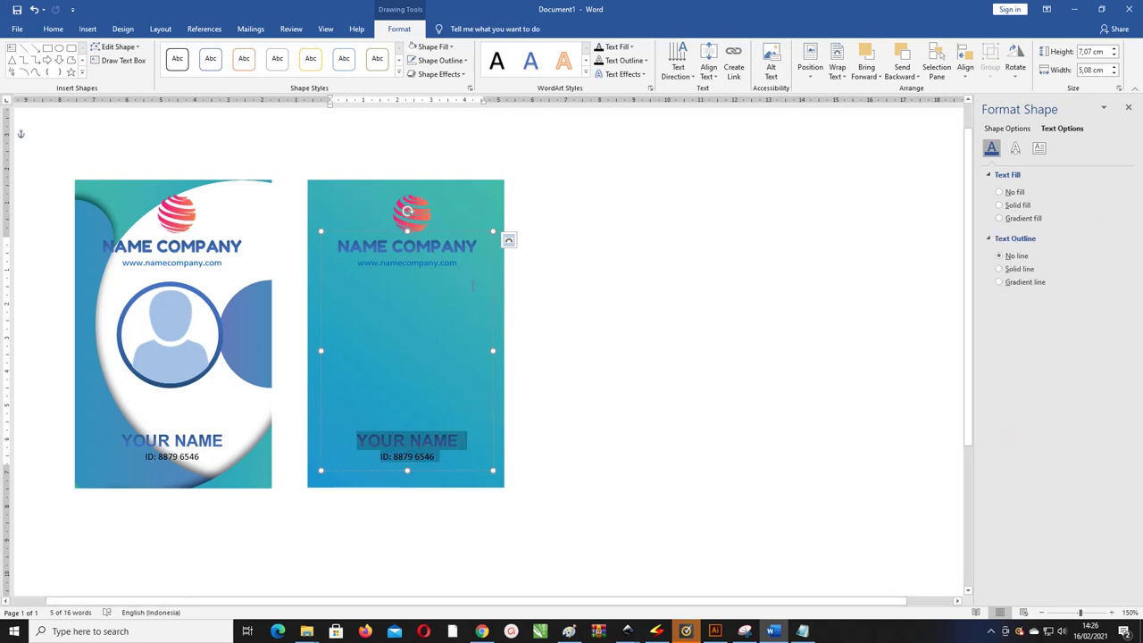
key("Delete")
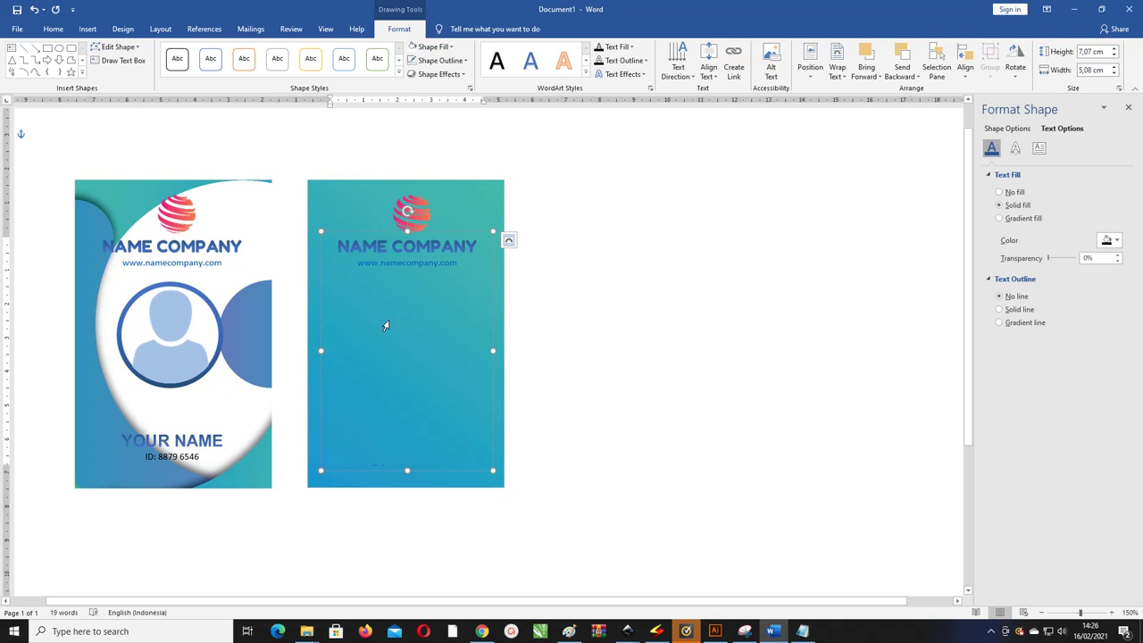
type("Signature")
type(" TTD  Jotin\t20-02-2021")
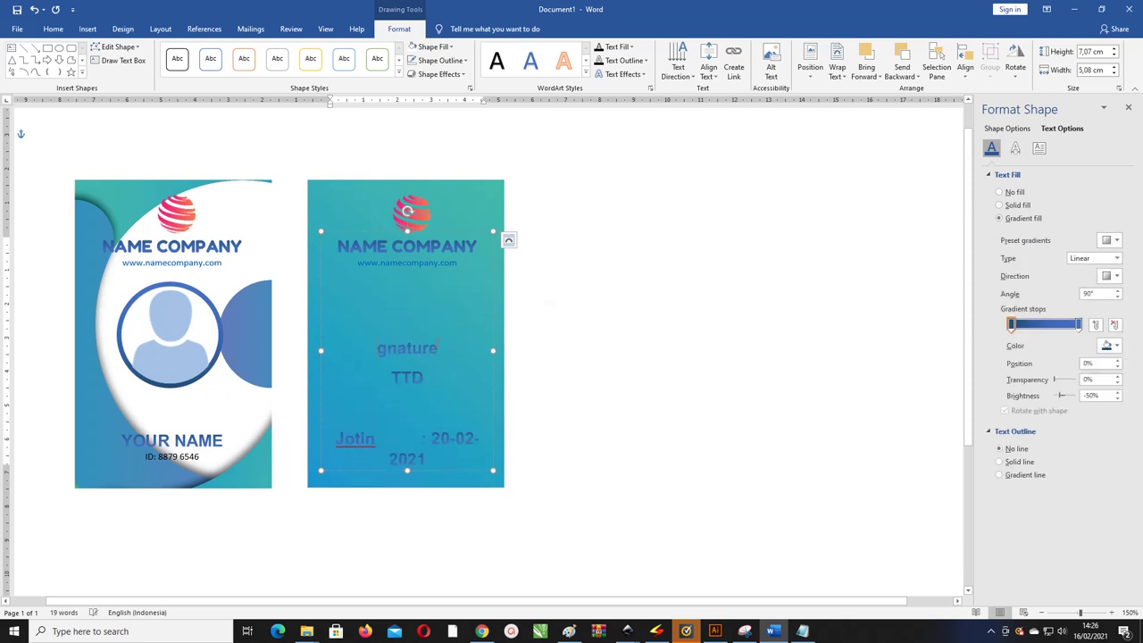
type("Si")
left_click_drag(370, 348, 478, 460)
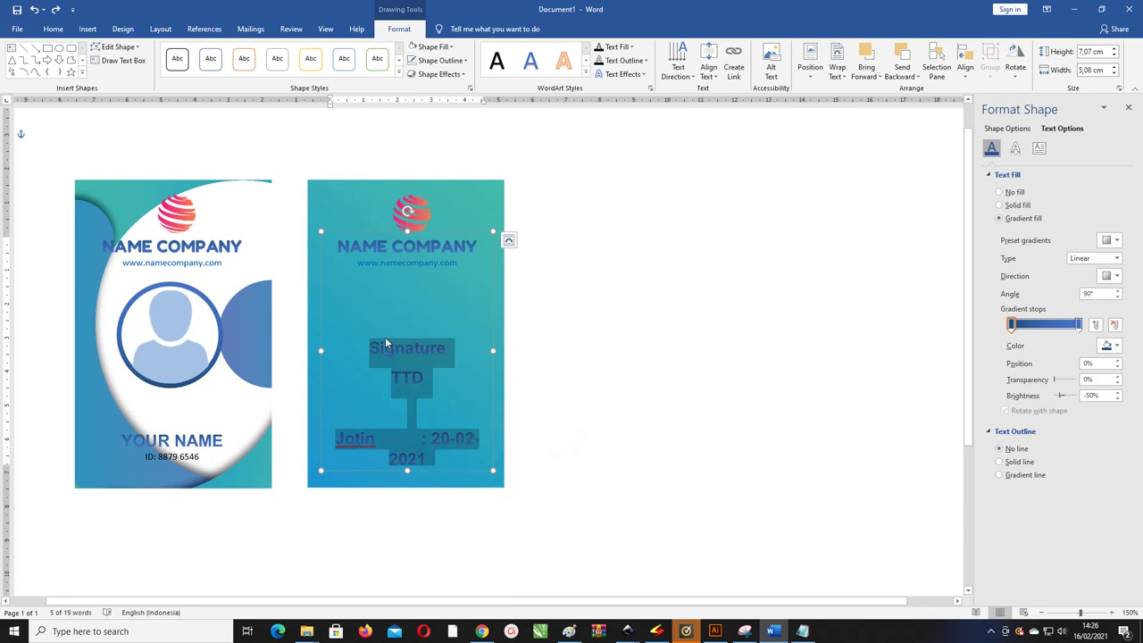
left_click(391, 306)
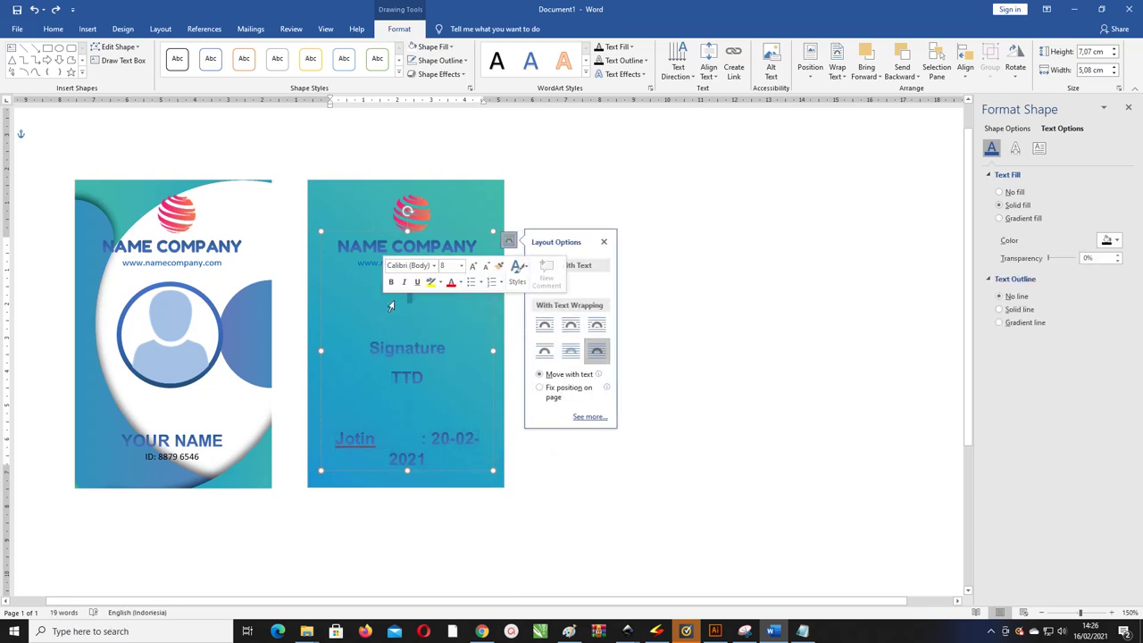
key("ctrl+z")
key("ctrl+z")
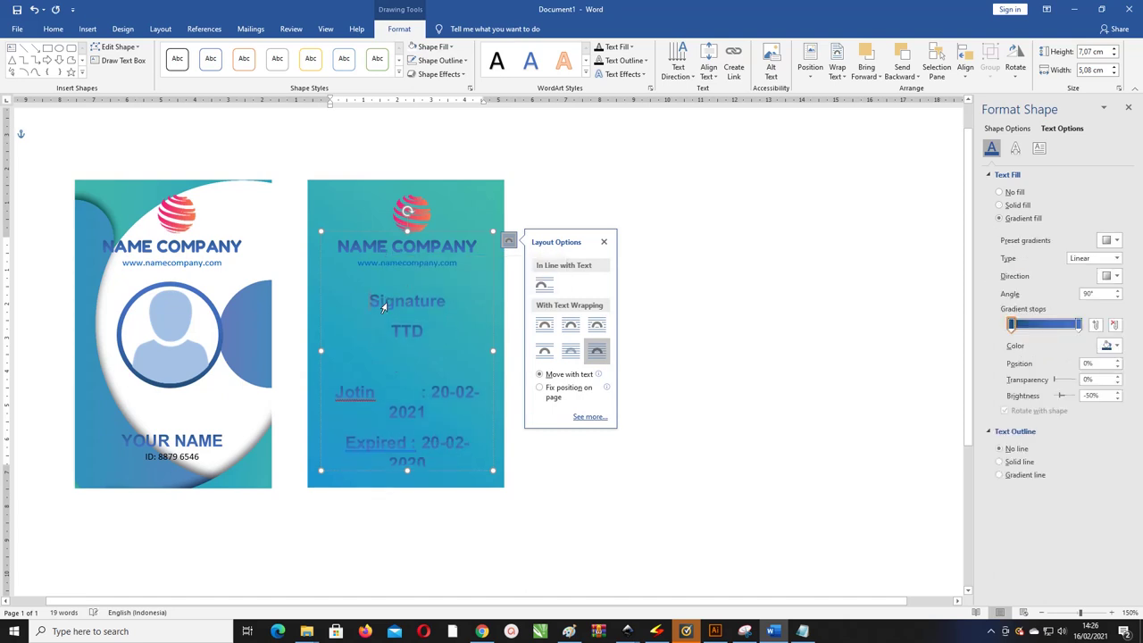
Shrink the card text, remove space after paragraphs and set 1.0 line spacing
left_click_drag(368, 295, 484, 446)
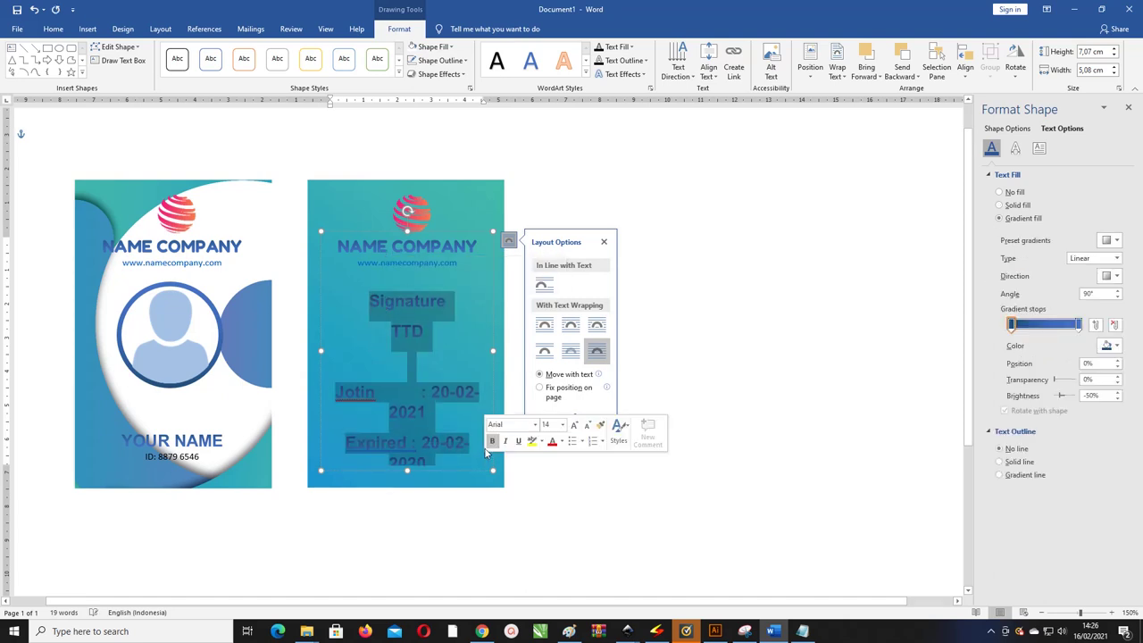
key("ctrl+bracketleft")
key("ctrl+bracketleft")
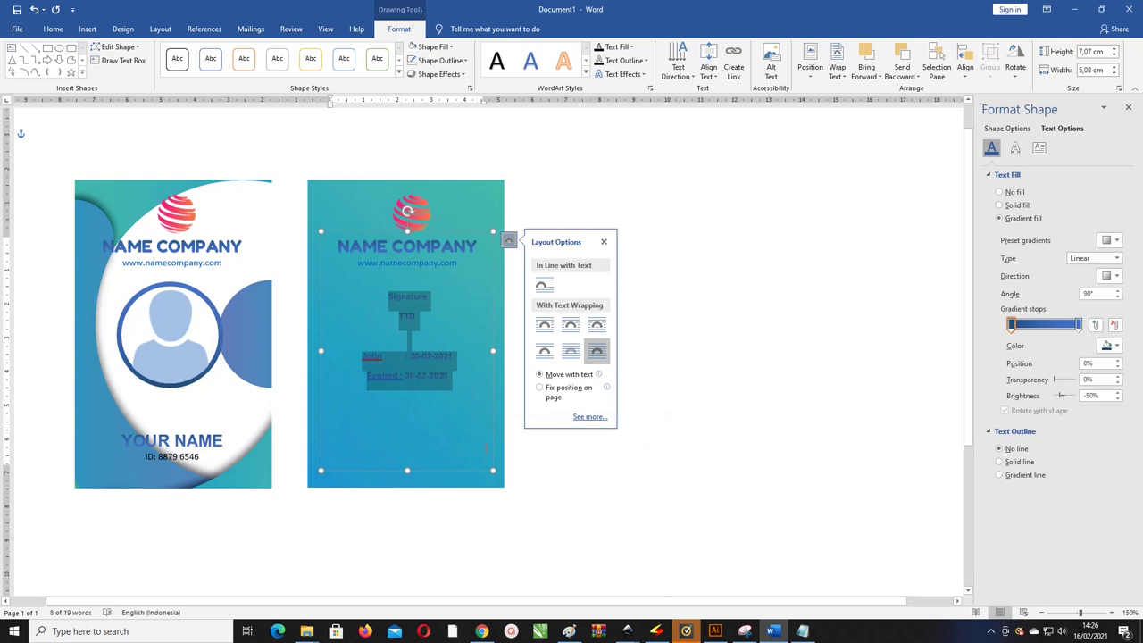
left_click(55, 29)
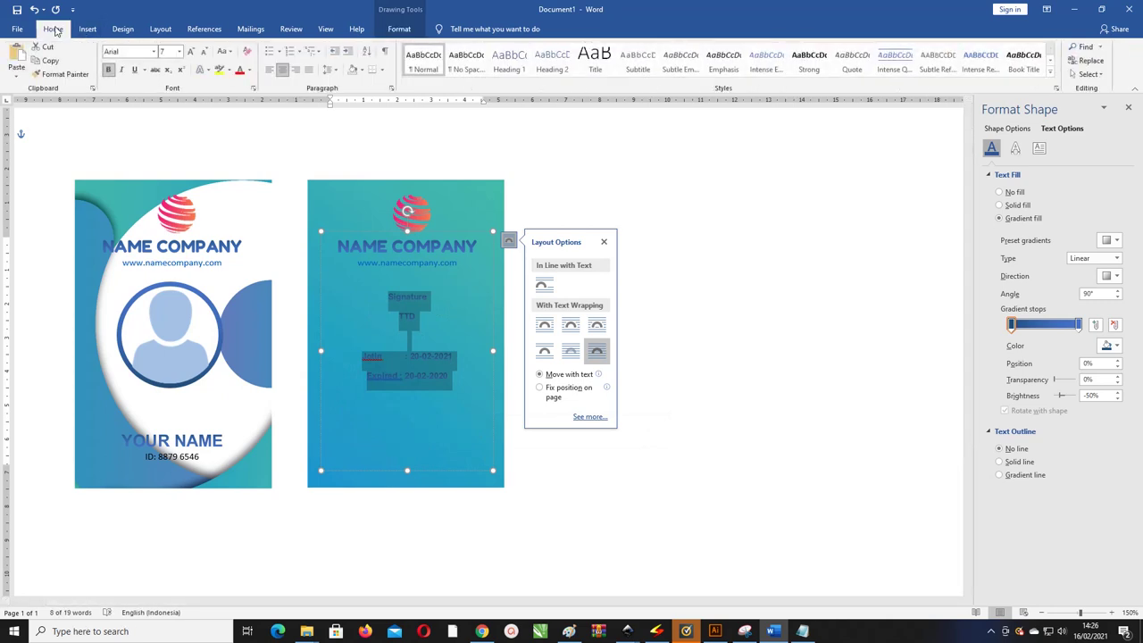
left_click(332, 69)
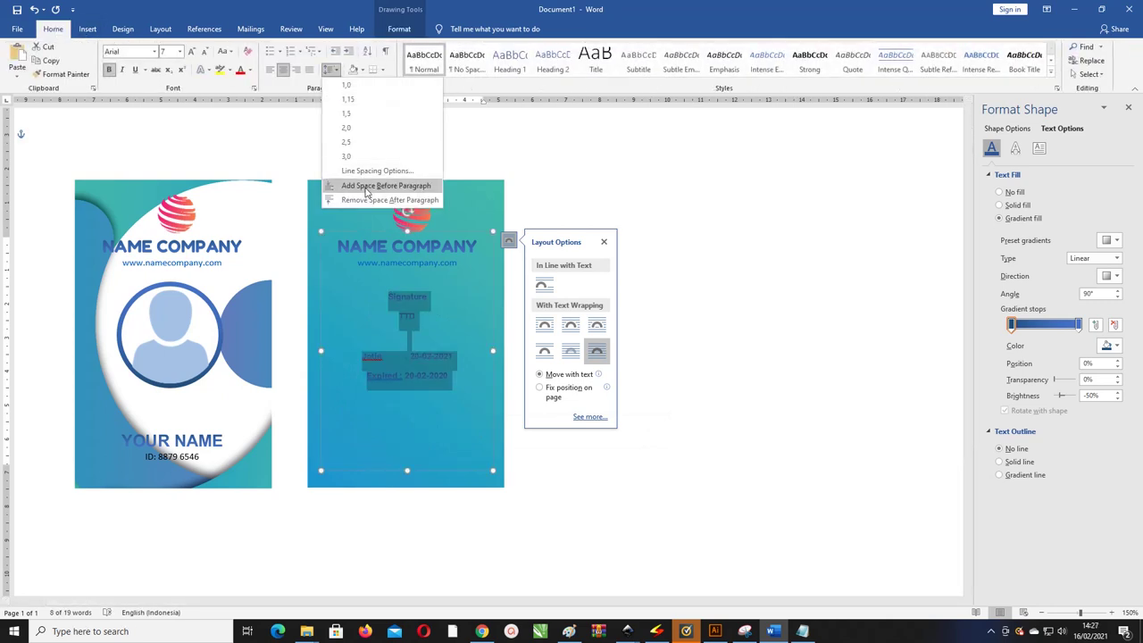
left_click(368, 197)
left_click(333, 70)
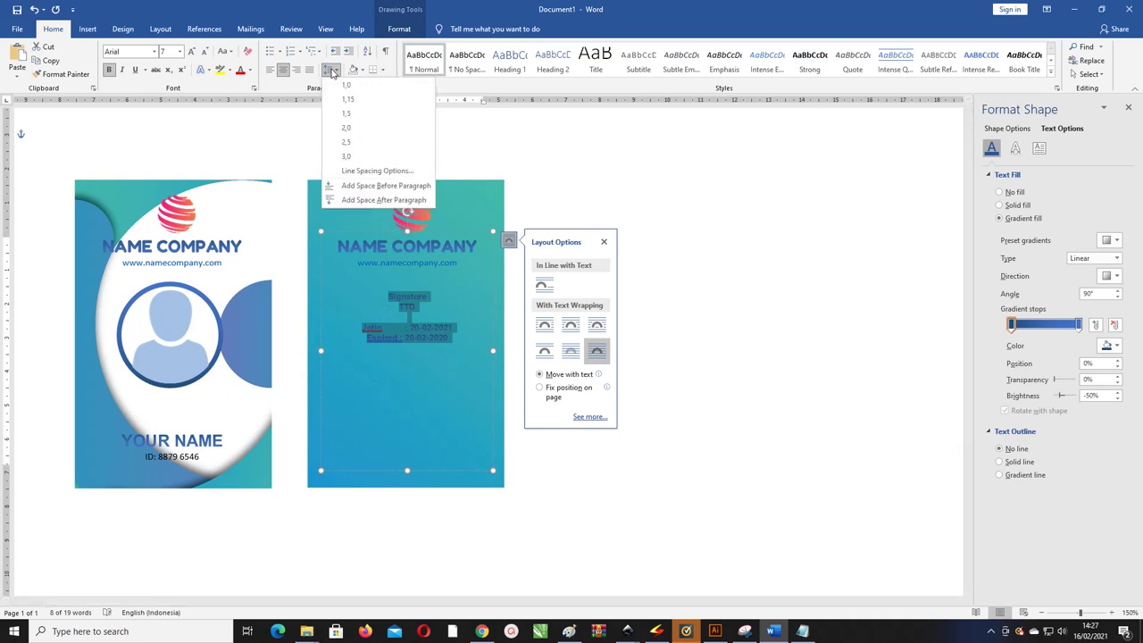
left_click(346, 82)
Add blank lines to push the signature and date lines toward the card's bottom
key("Left")
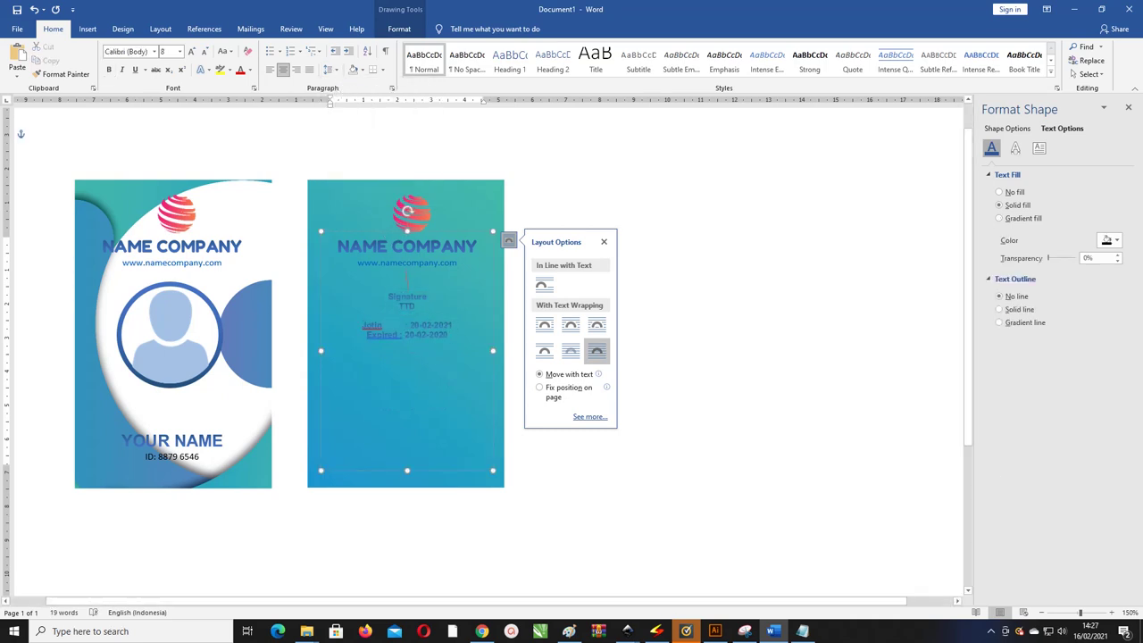
key("Return")
key("Return")
key("Return")
key("Return")
key("Return")
key("Return")
key("Return")
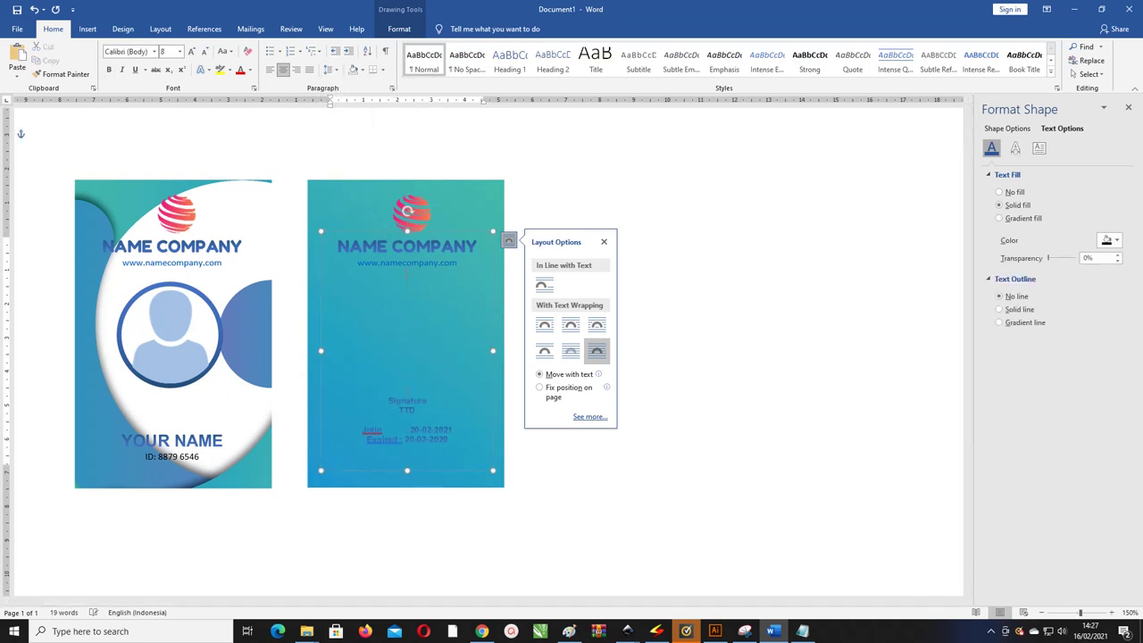
key("Return")
key("ctrl+a")
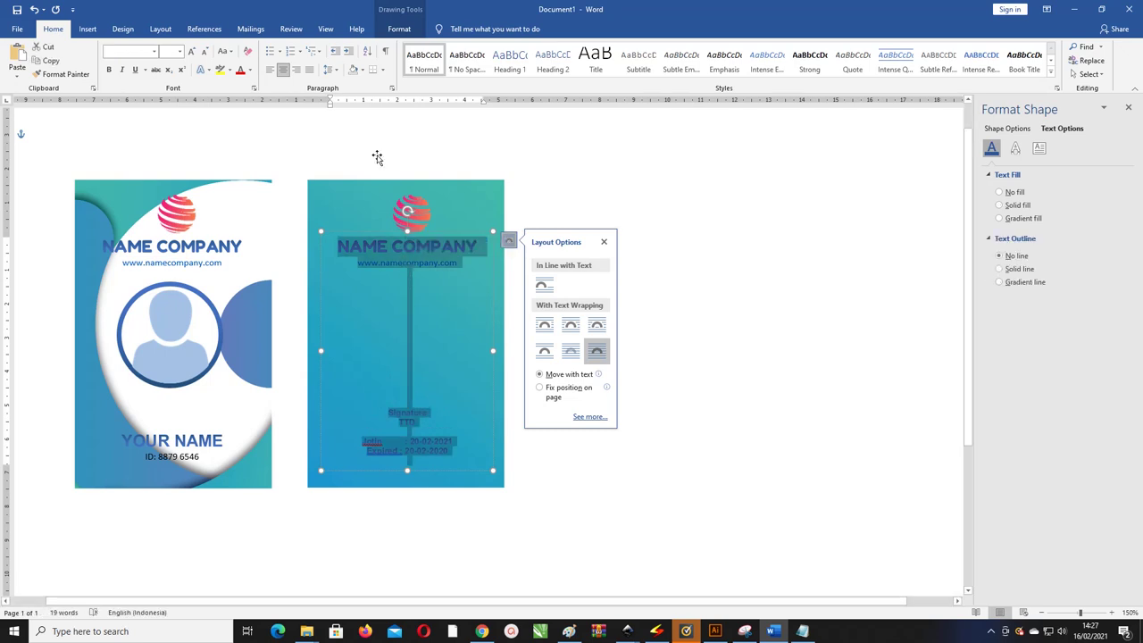
Make the back card text white and left-align the two date lines
left_click(250, 73)
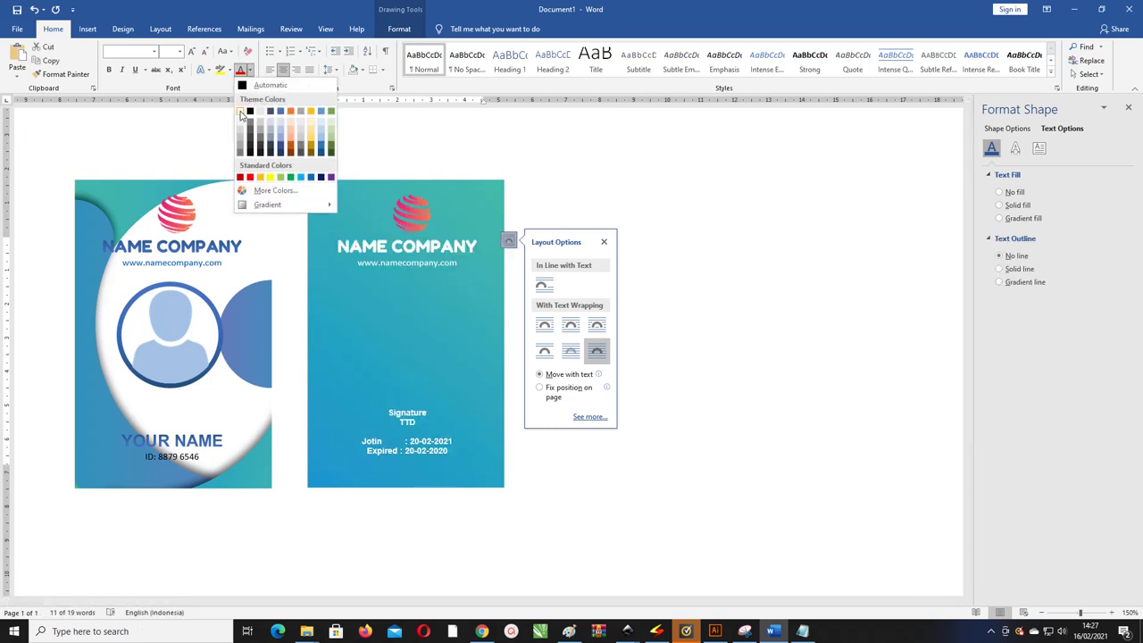
left_click(243, 114)
left_click(379, 445)
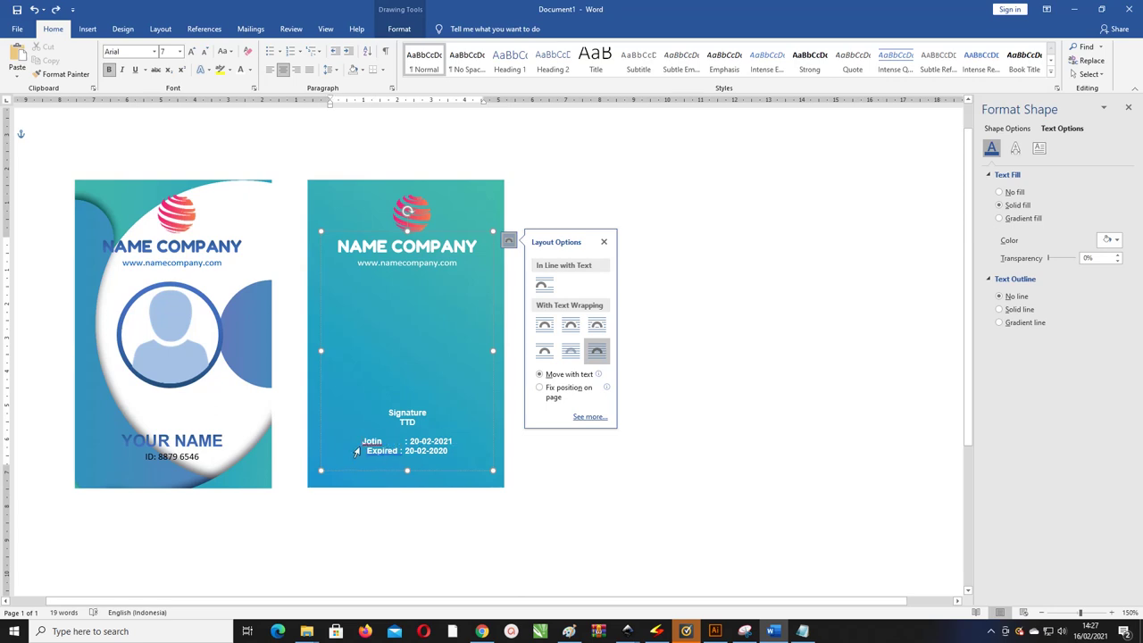
left_click_drag(451, 452, 360, 440)
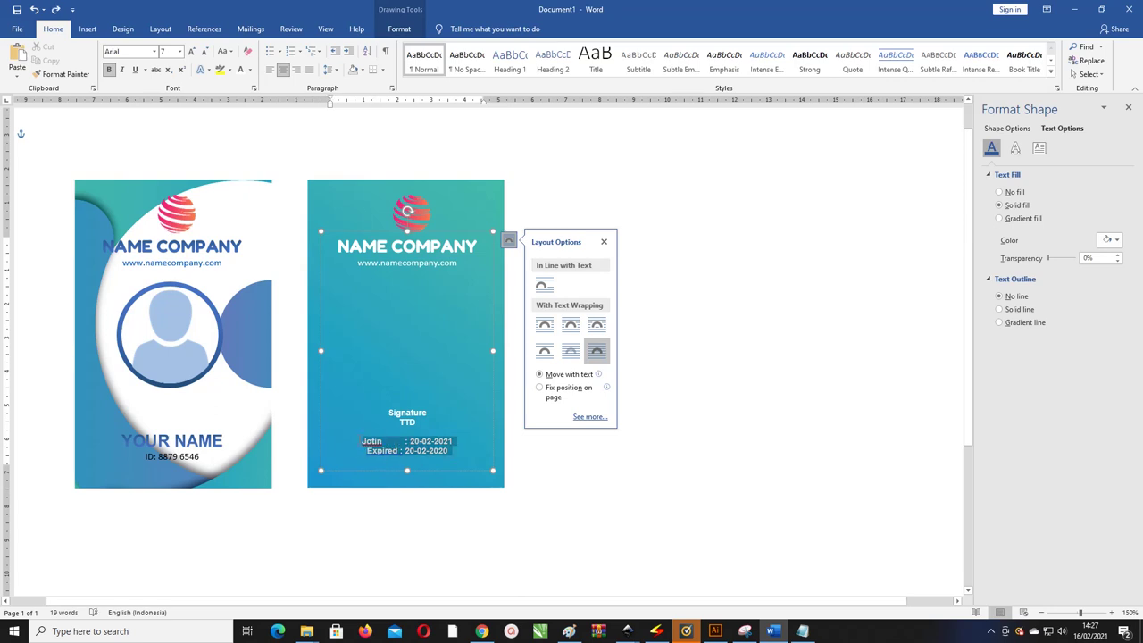
key("ctrl+l")
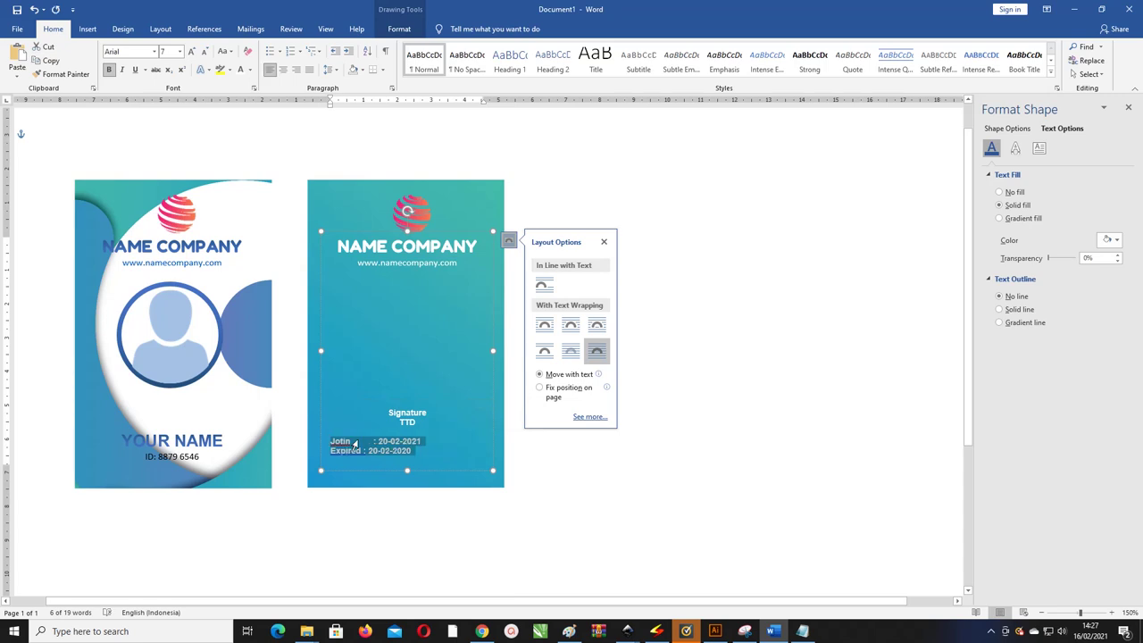
Correct 'Jotin' to 'Join' and align the Join and Expired dates with ruler tab stops
left_click(354, 444)
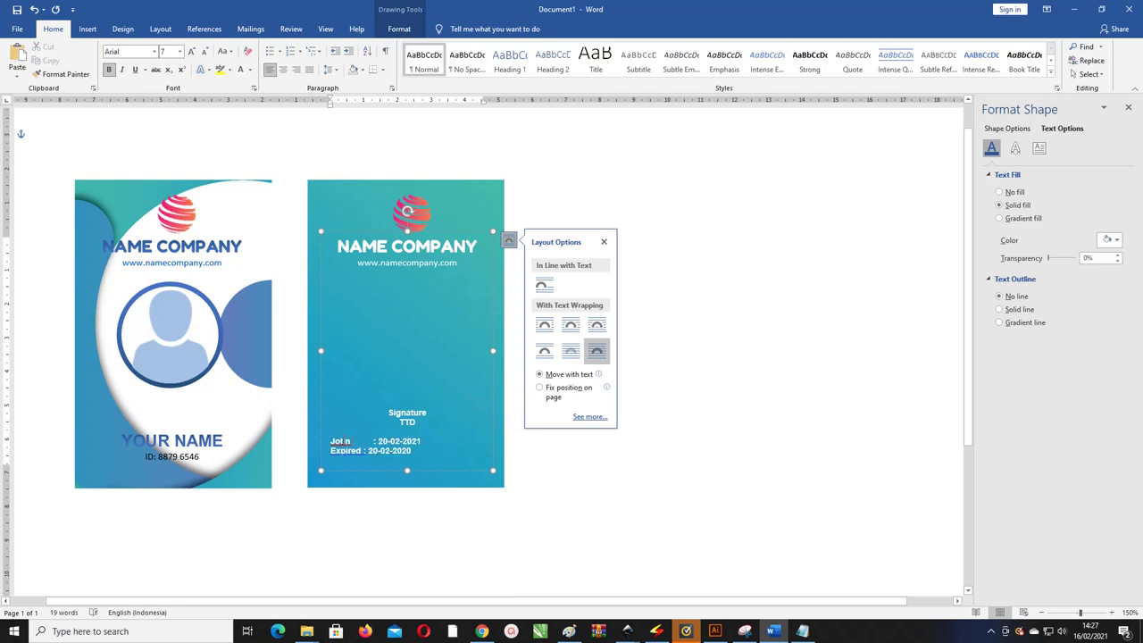
key("BackSpace")
key("BackSpace")
key("ctrl+v")
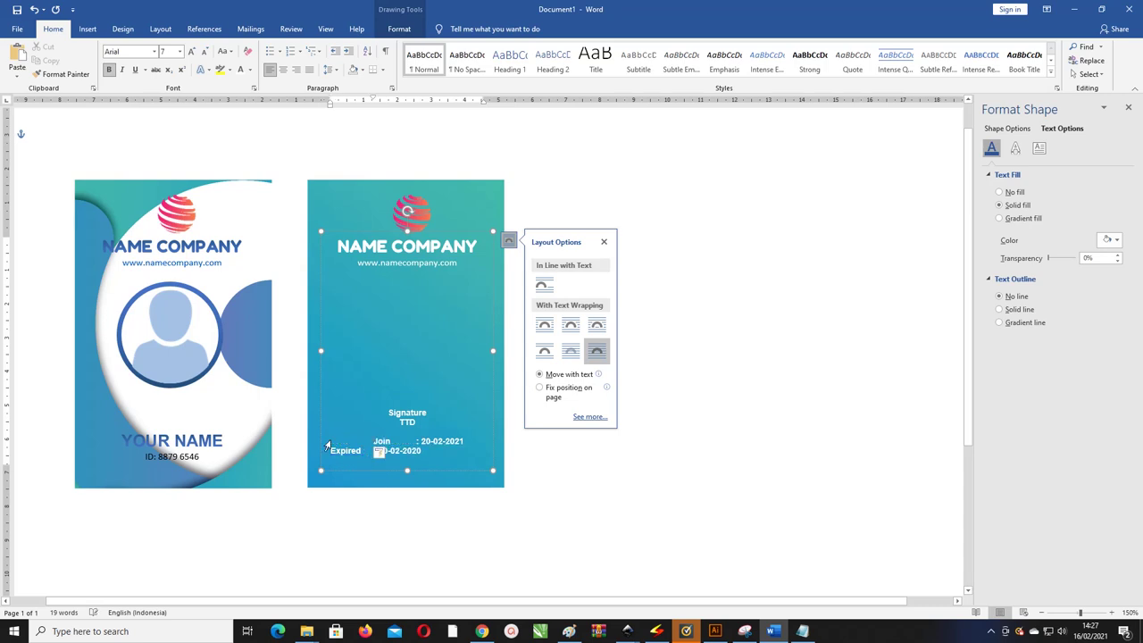
key("ctrl+z")
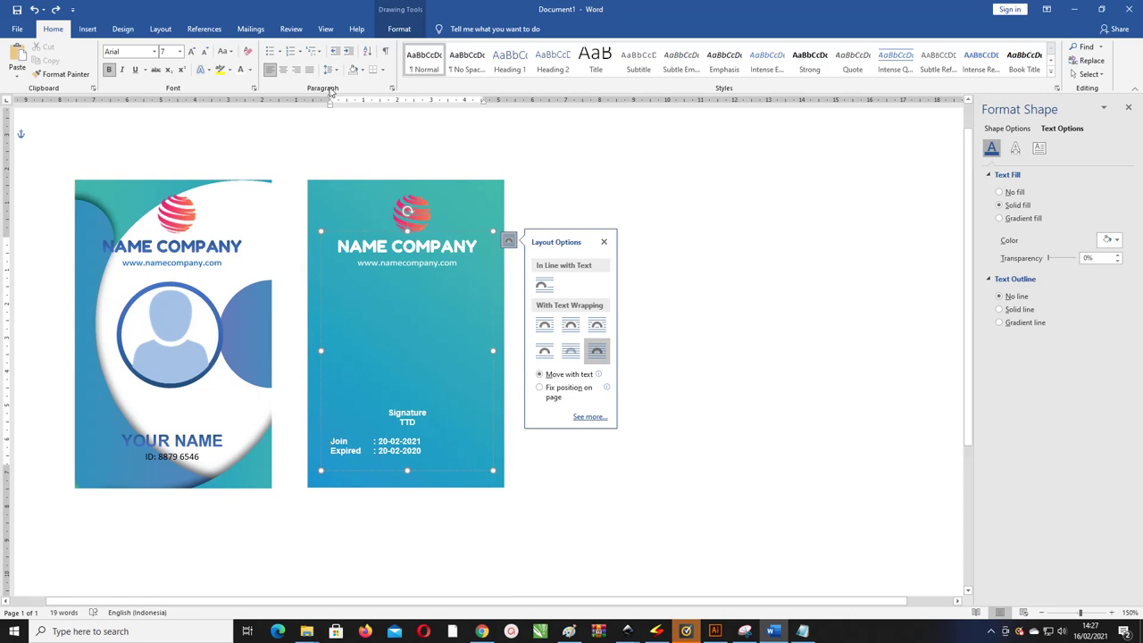
left_click_drag(329, 101, 354, 106)
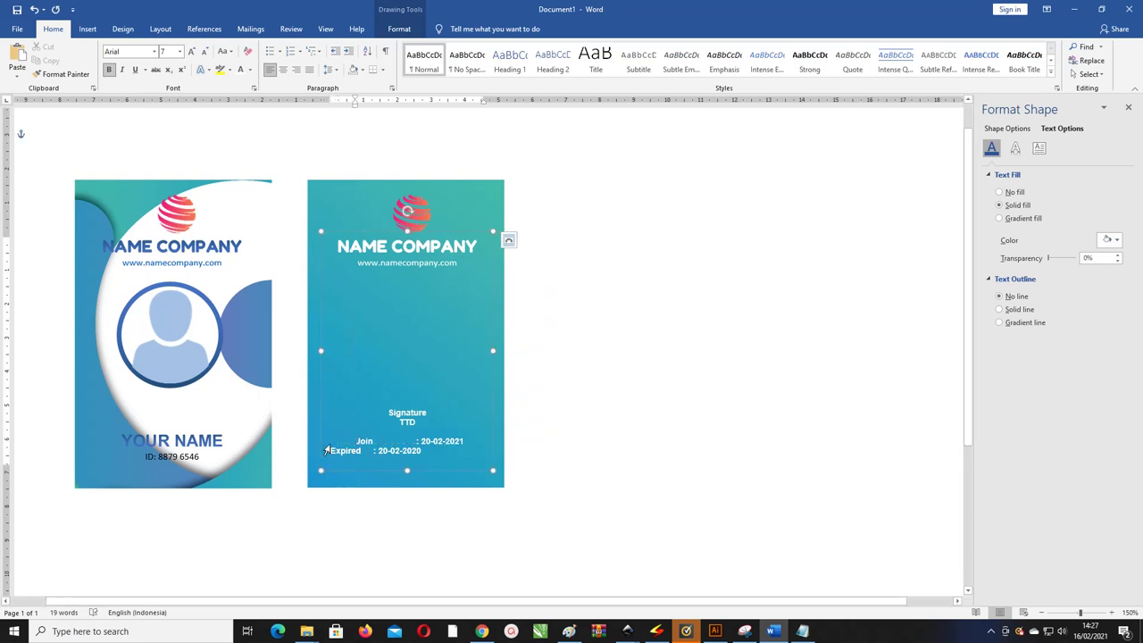
left_click(328, 450)
left_click_drag(331, 102, 354, 107)
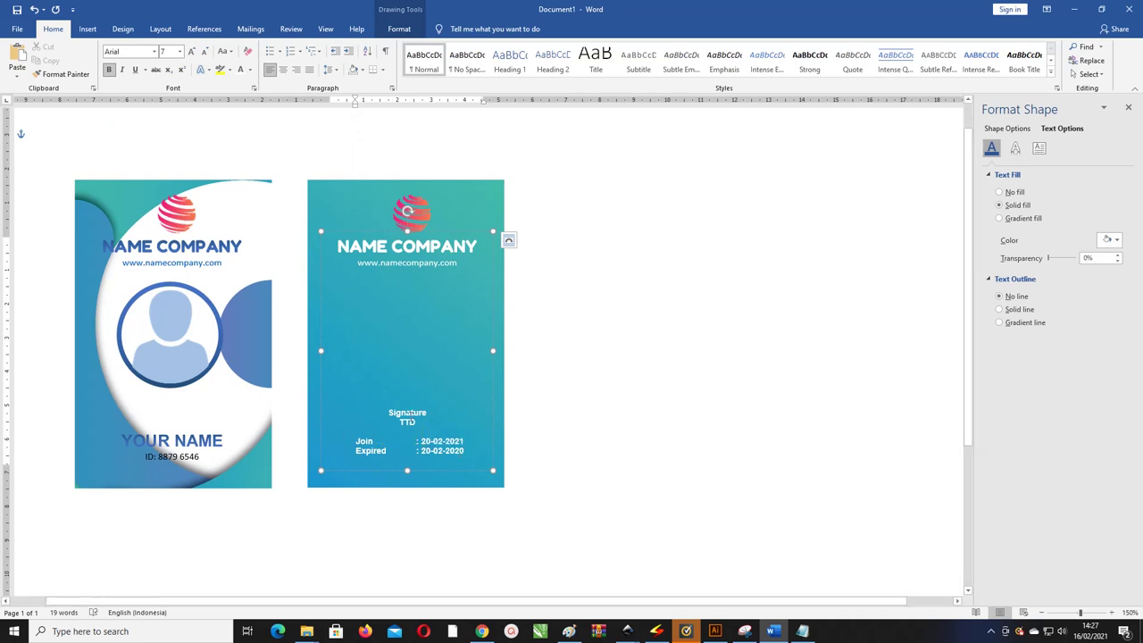
Enlarge the TTD line to 13 pt and delete the empty line above the signature
double_click(404, 391)
left_click(379, 422)
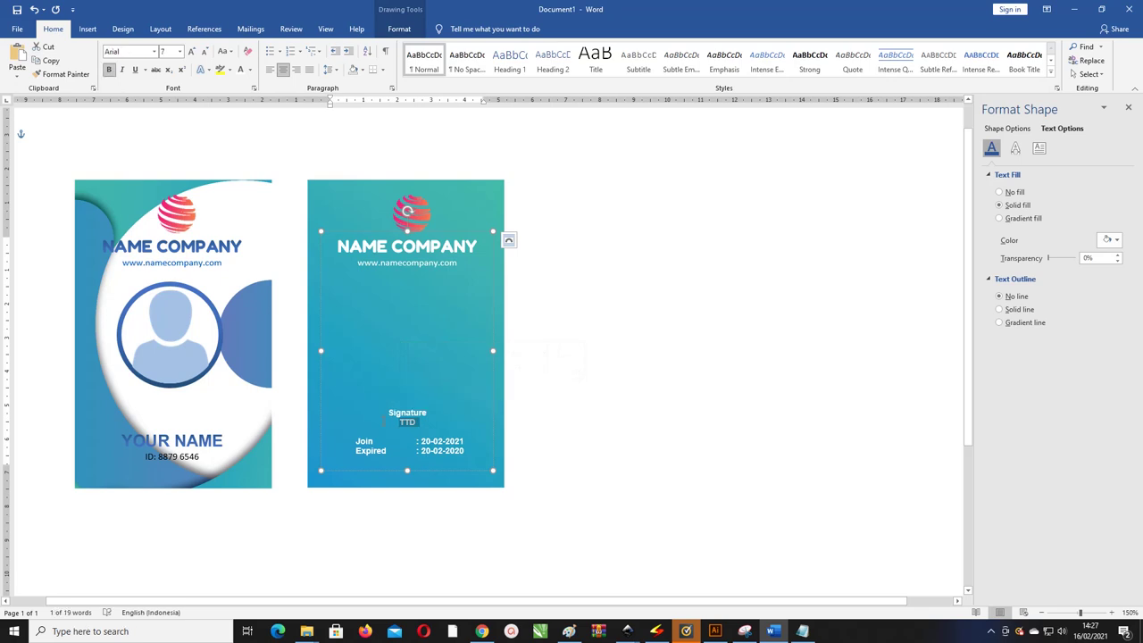
key("ctrl+bracketright")
key("ctrl+bracketright")
key("ctrl+bracketright")
key("ctrl+bracketright")
key("ctrl+bracketright")
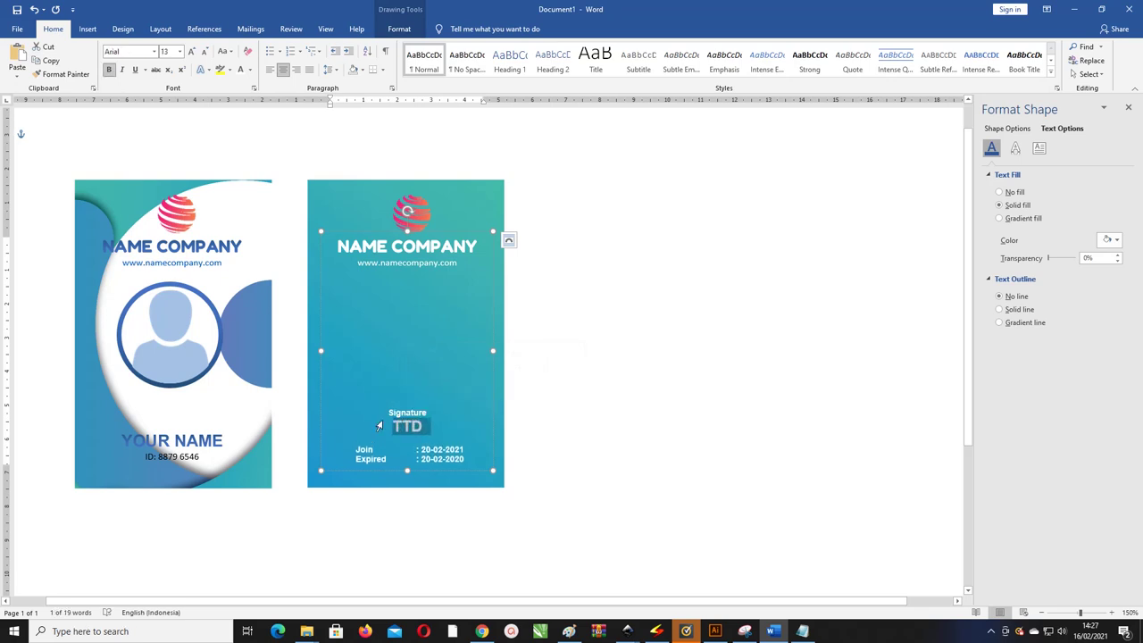
left_click(416, 375)
key("Delete")
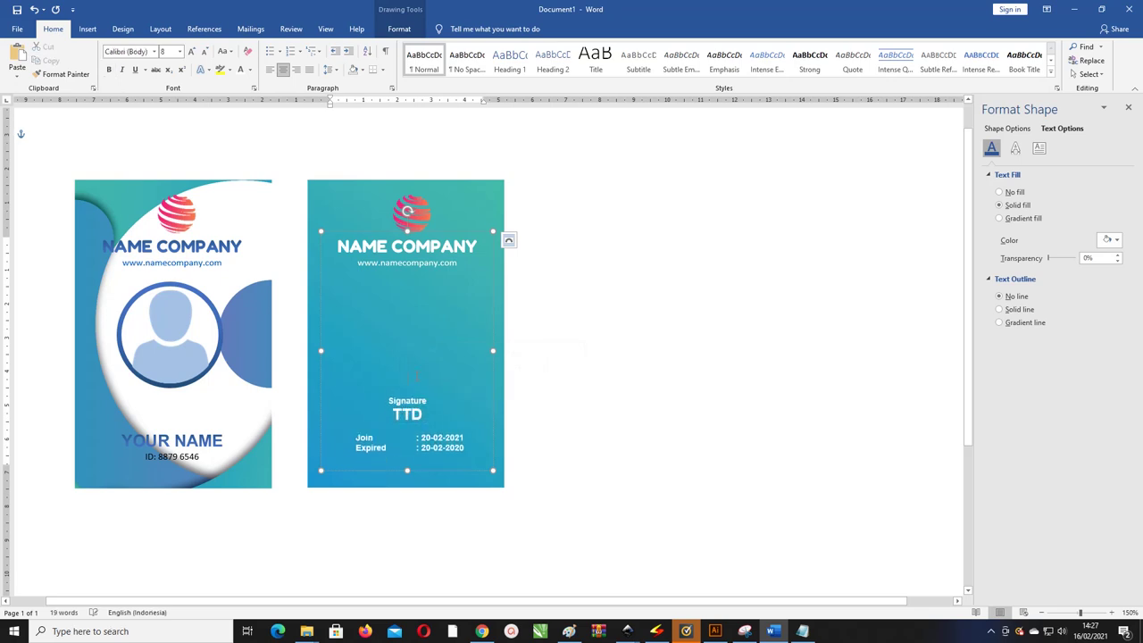
left_click(576, 300)
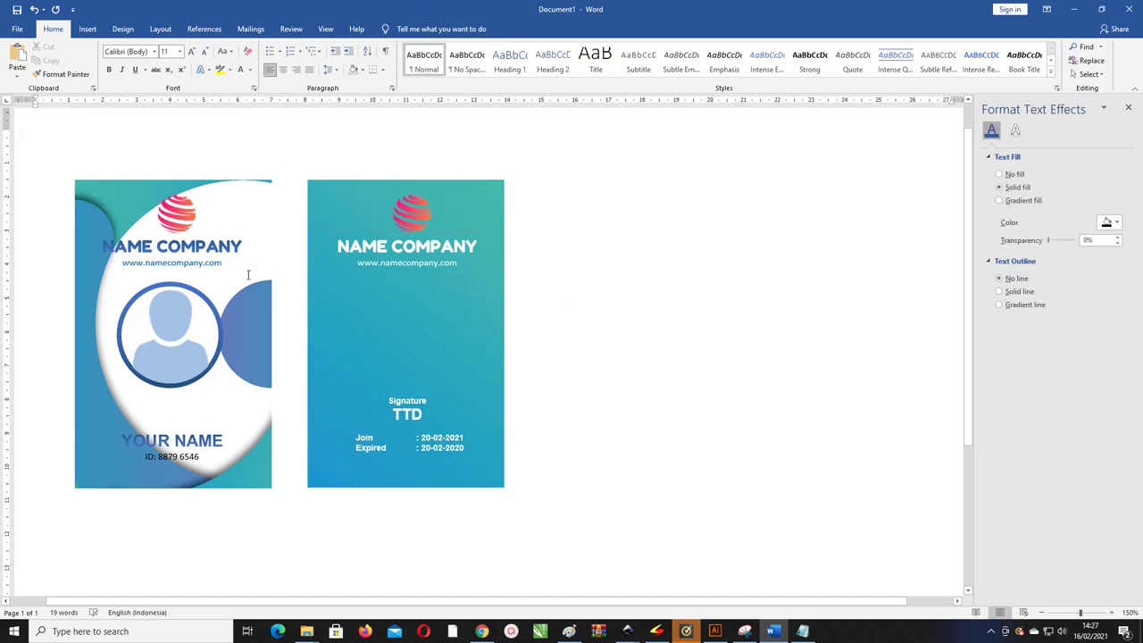
Select the front card's photo circle, cancelling an accidental copy of it
left_click(210, 300)
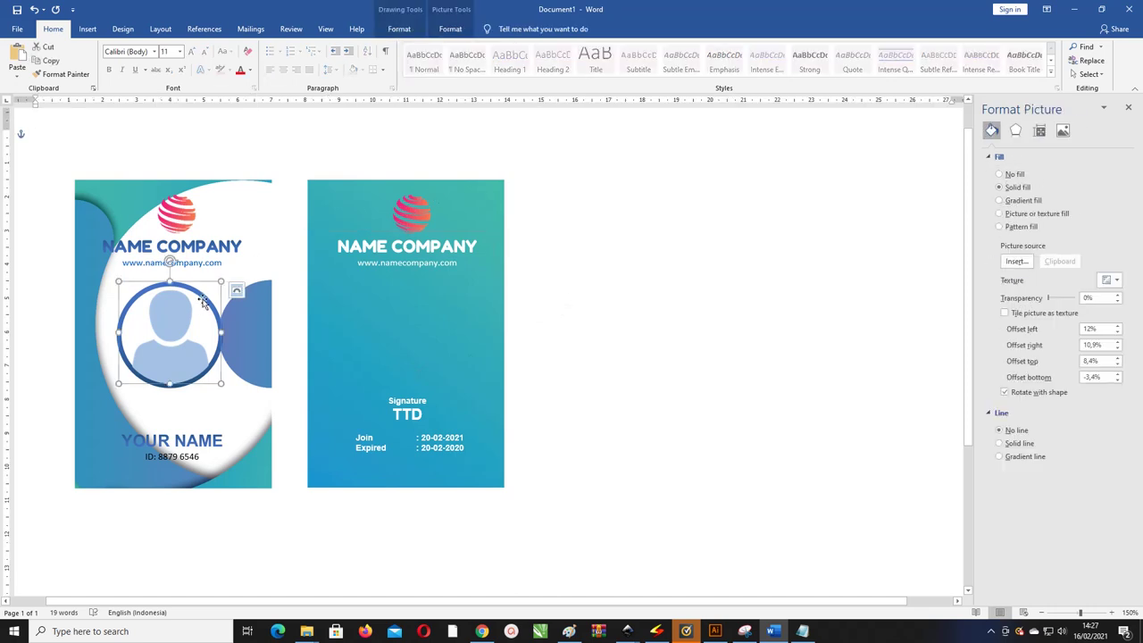
left_click_drag(202, 296, 280, 301)
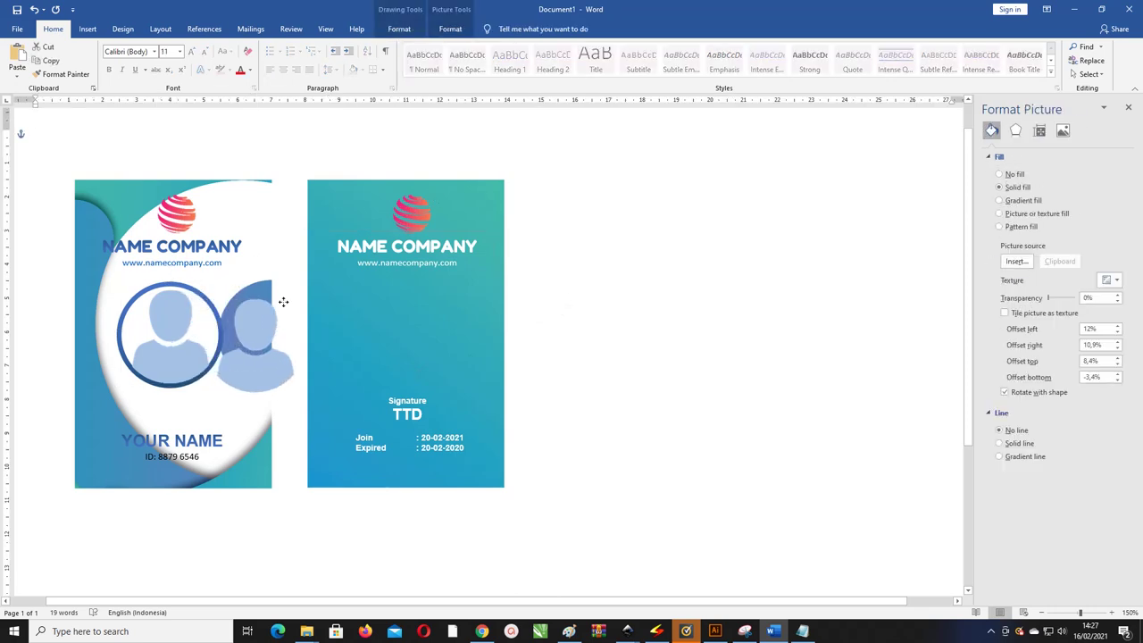
key("Escape")
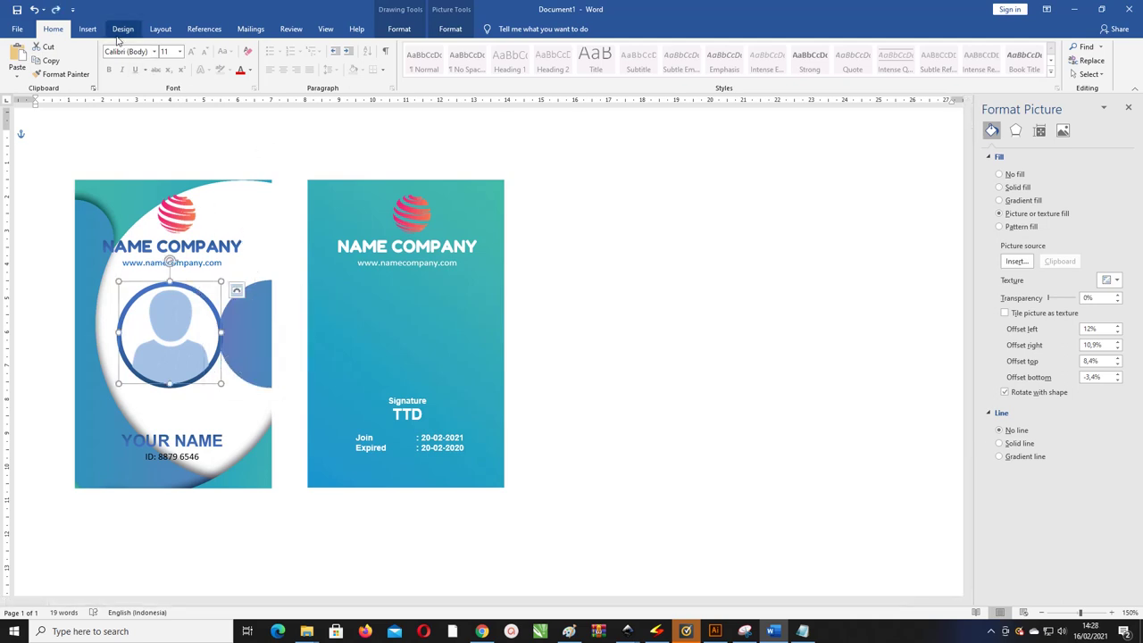
Draw a rectangle square on the back card, centred under the website line
left_click(87, 29)
left_click(164, 80)
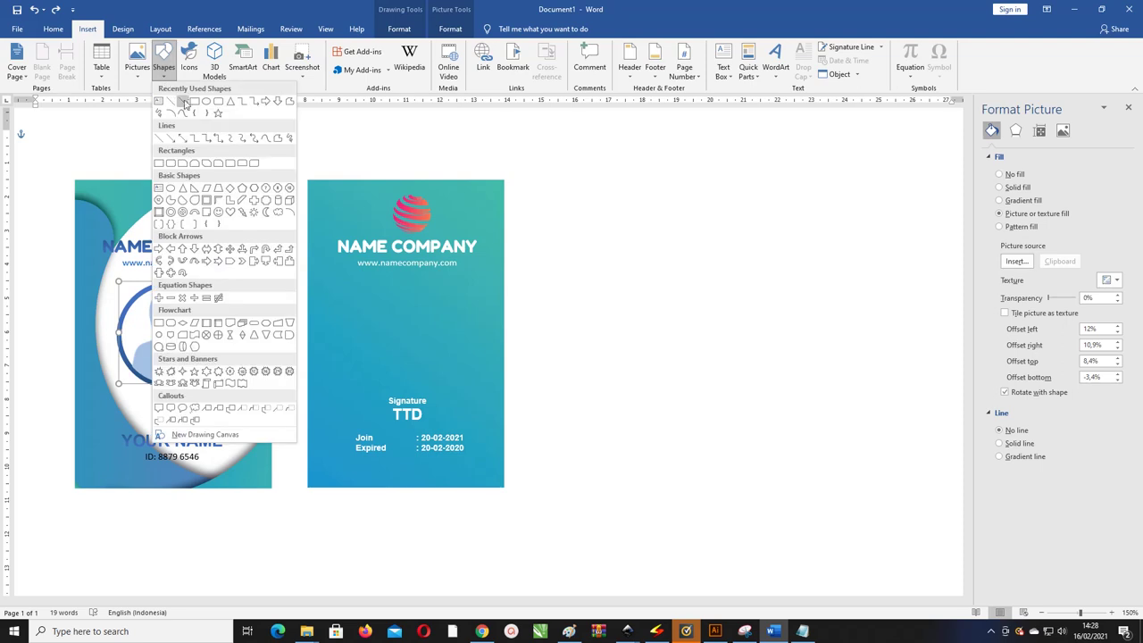
left_click(190, 103)
left_click_drag(378, 291, 420, 334)
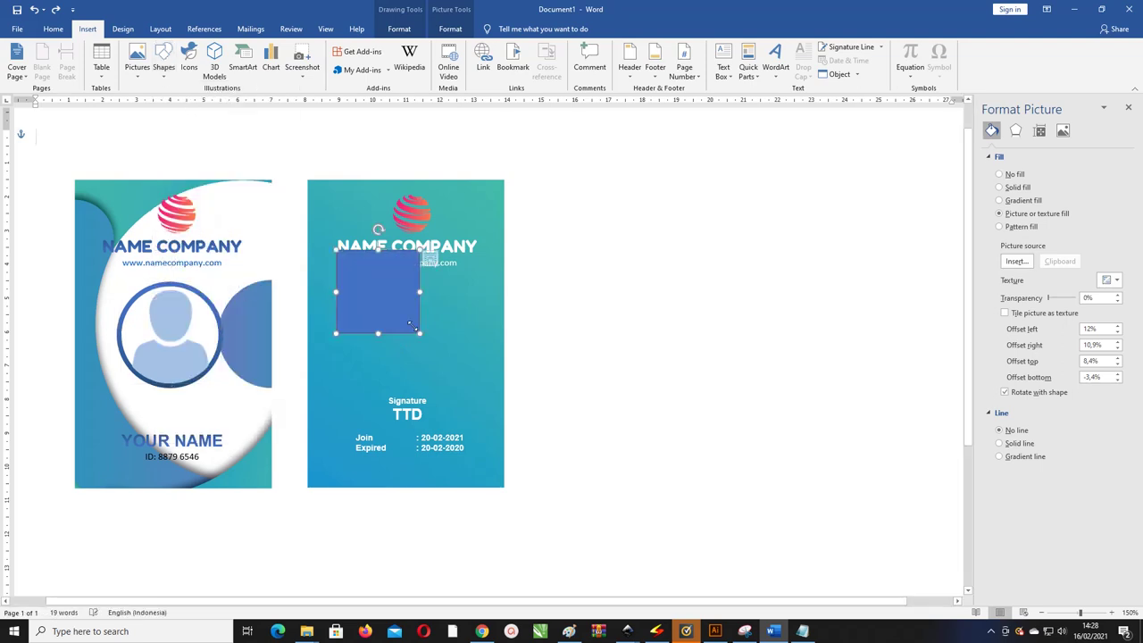
left_click_drag(388, 272, 416, 309)
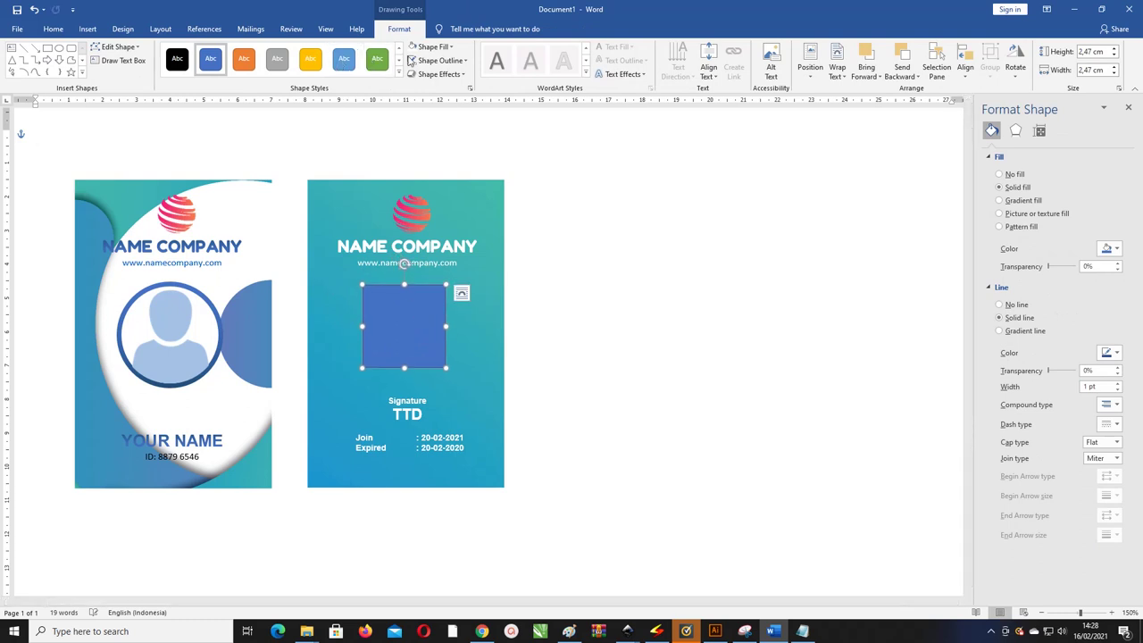
Give the square a white 2¼ pt outline and no fill, then Ctrl-drag a copy right
left_click(437, 60)
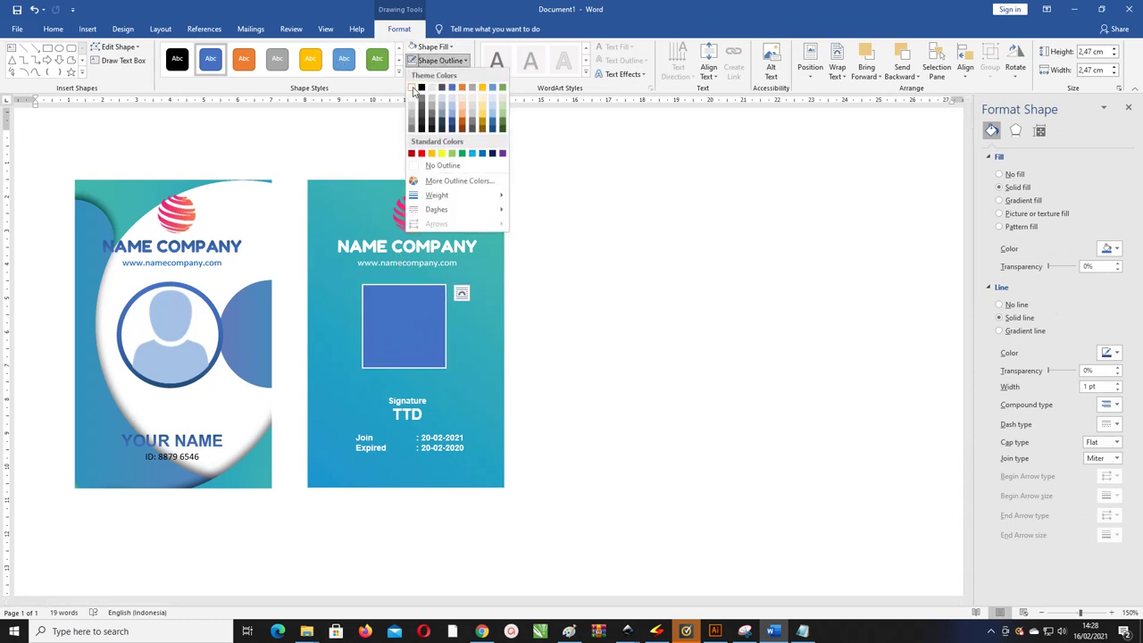
left_click(422, 87)
left_click(431, 46)
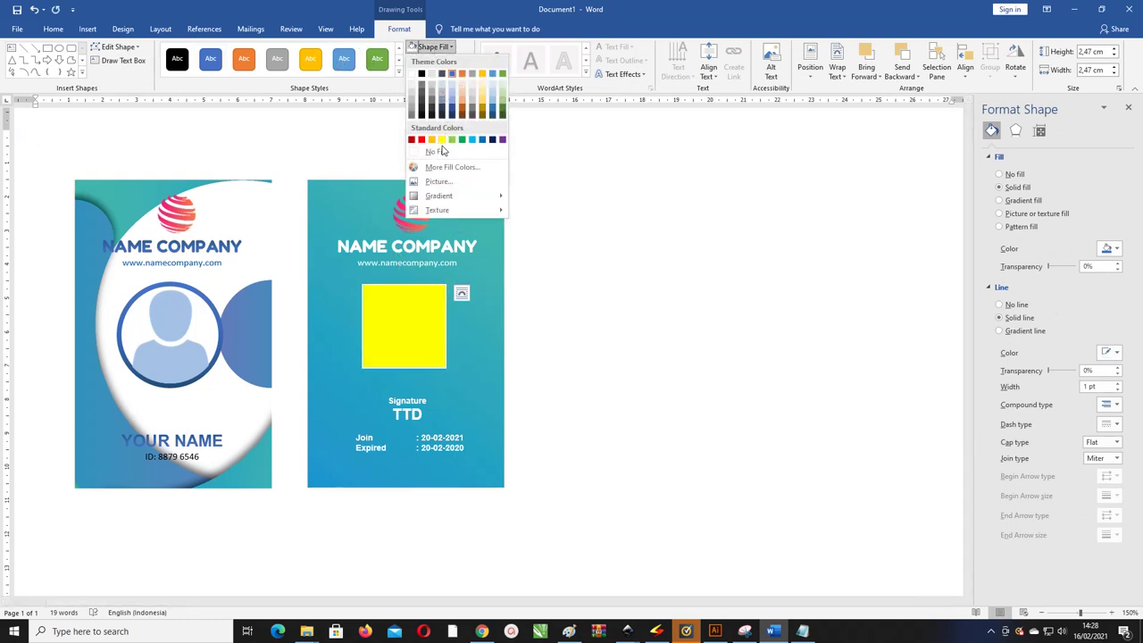
left_click(436, 152)
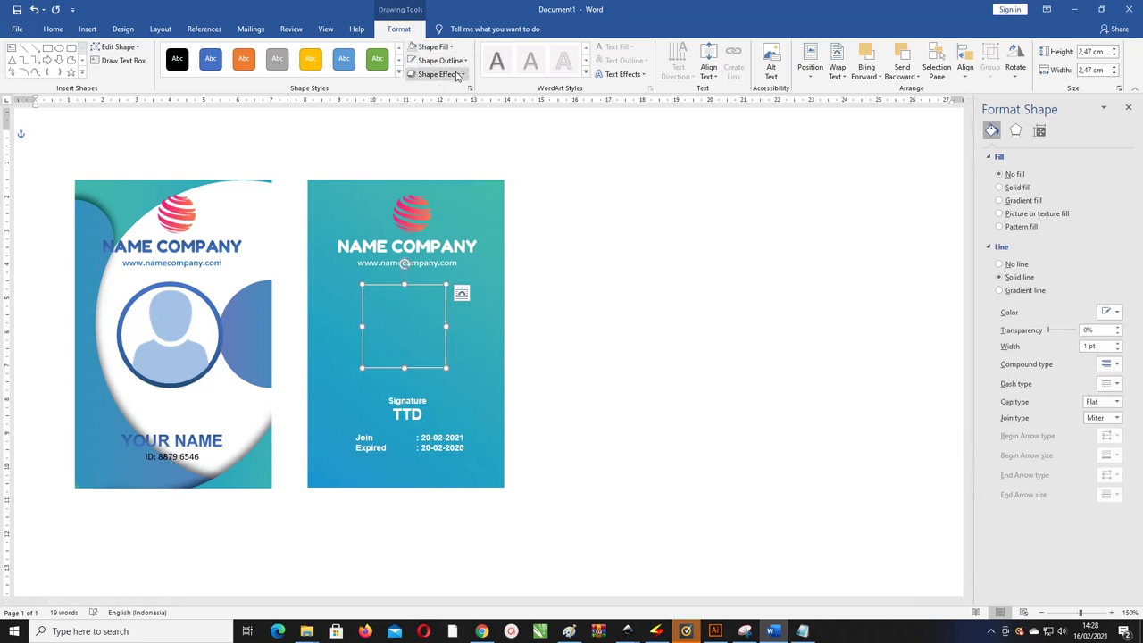
left_click(456, 61)
mouse_move(468, 196)
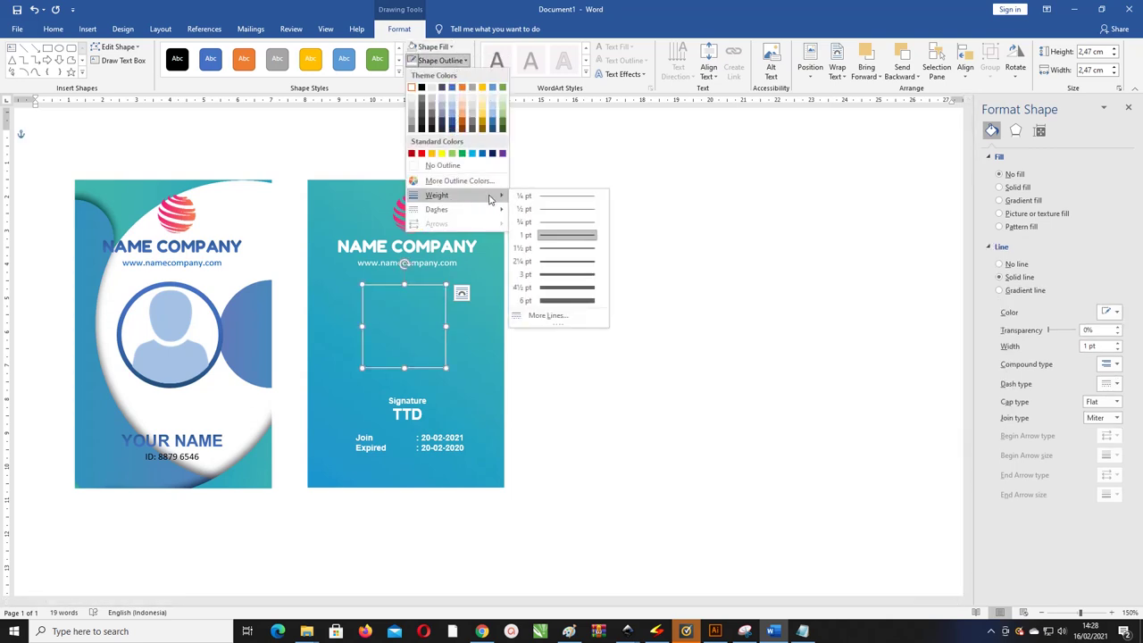
left_click(541, 261)
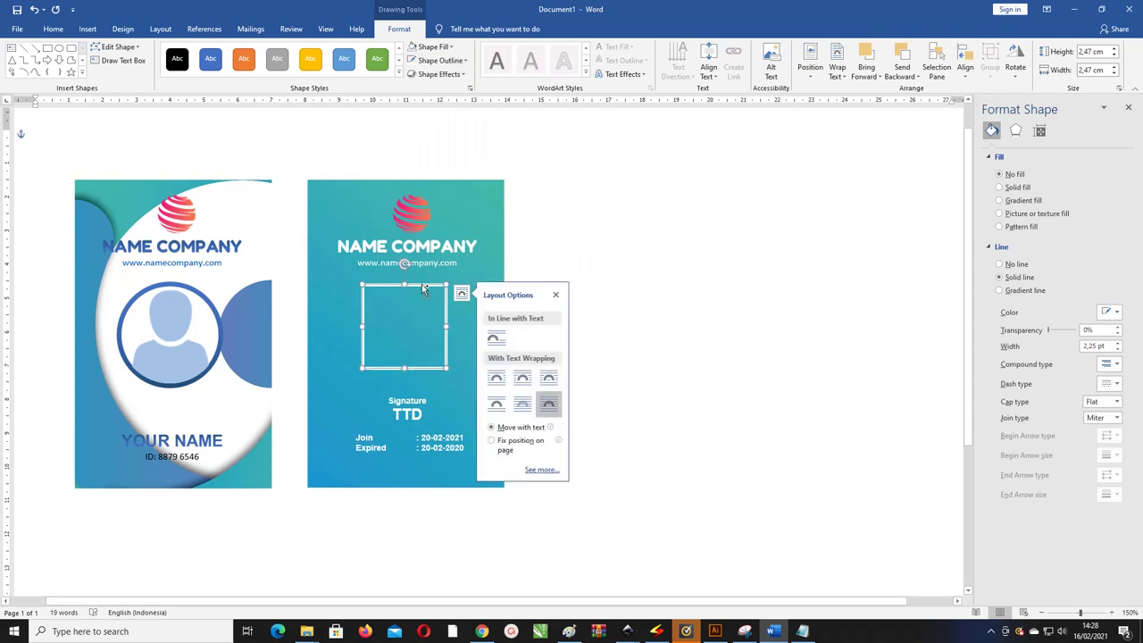
left_click_drag(422, 289, 548, 286)
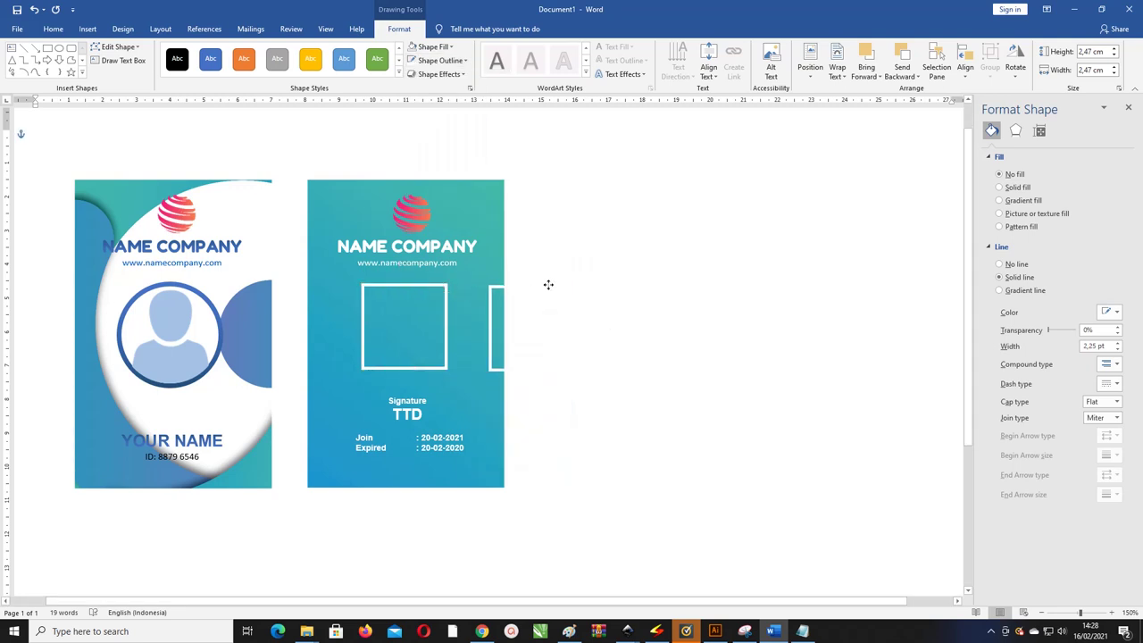
Insert the barcode image from Pictures, move it into the white frame and shrink it to fit
left_click(435, 47)
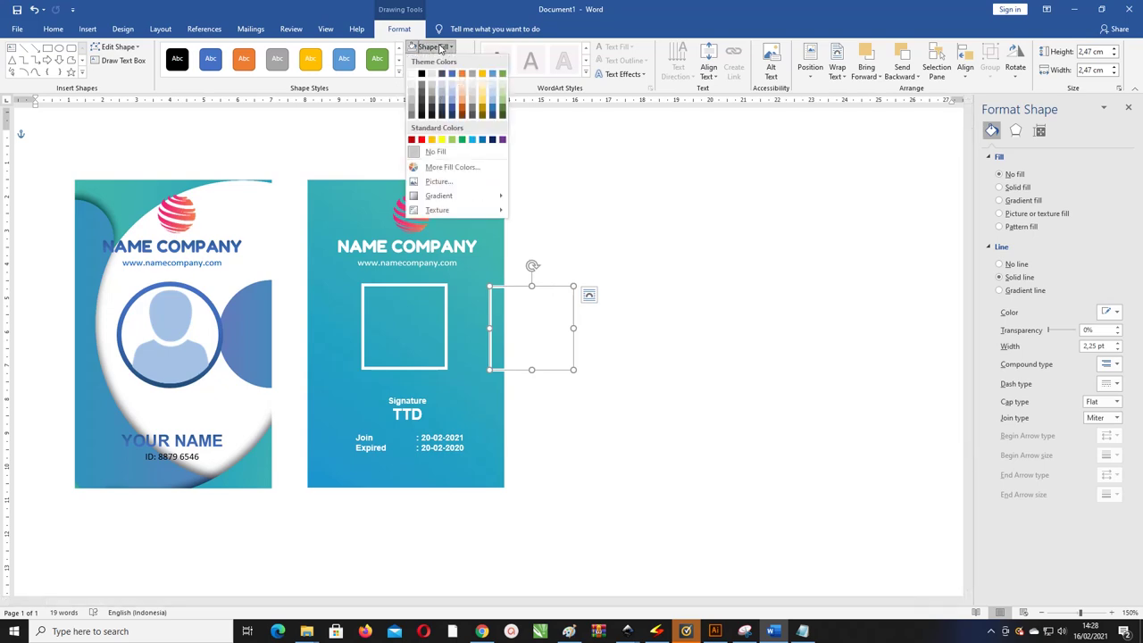
left_click(448, 186)
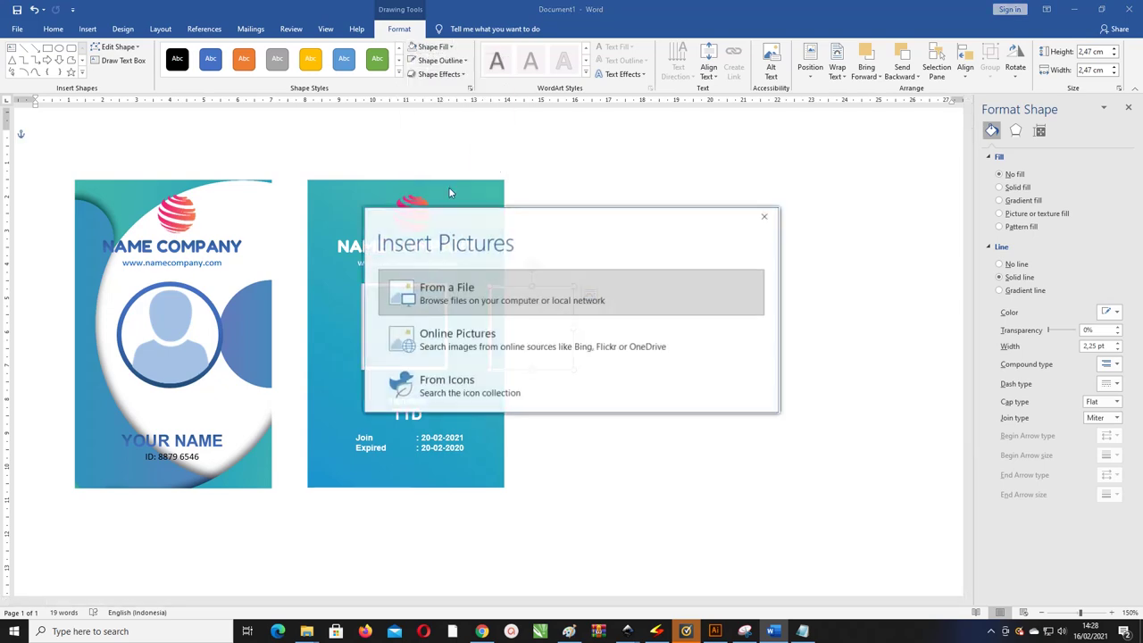
left_click(444, 293)
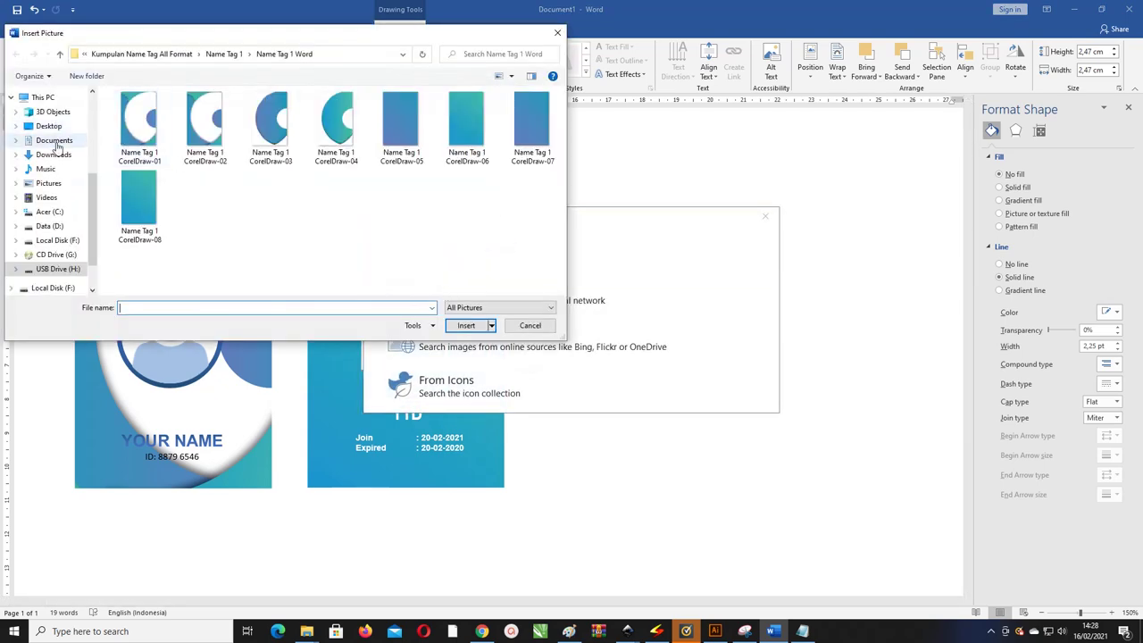
left_click(63, 183)
left_click(335, 125)
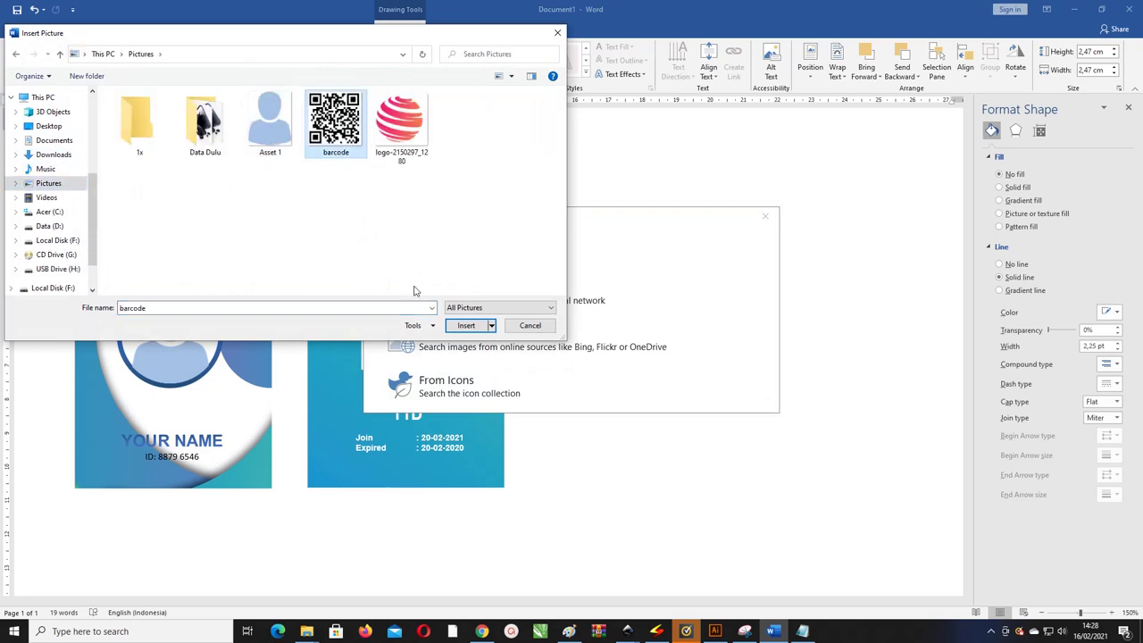
left_click(466, 325)
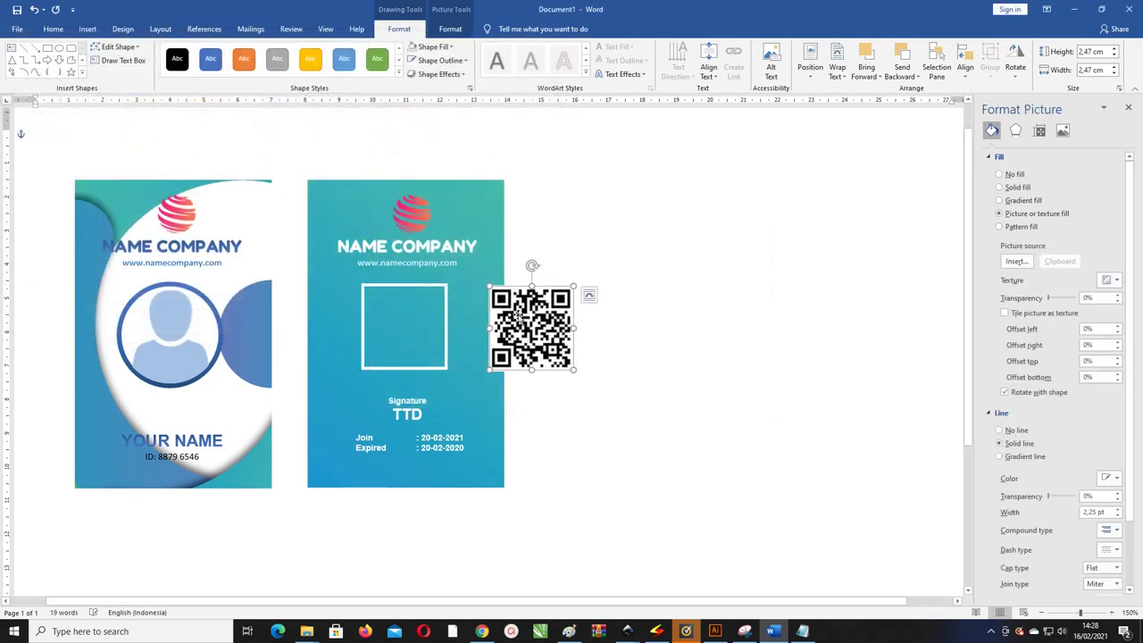
left_click_drag(516, 314, 387, 314)
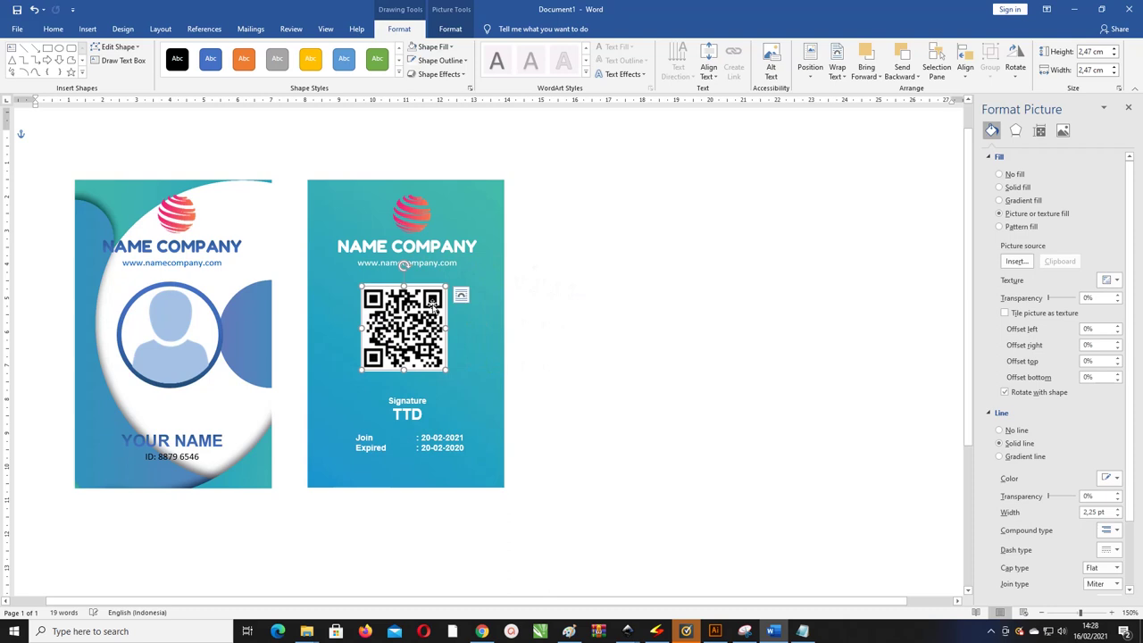
left_click_drag(446, 284, 435, 297)
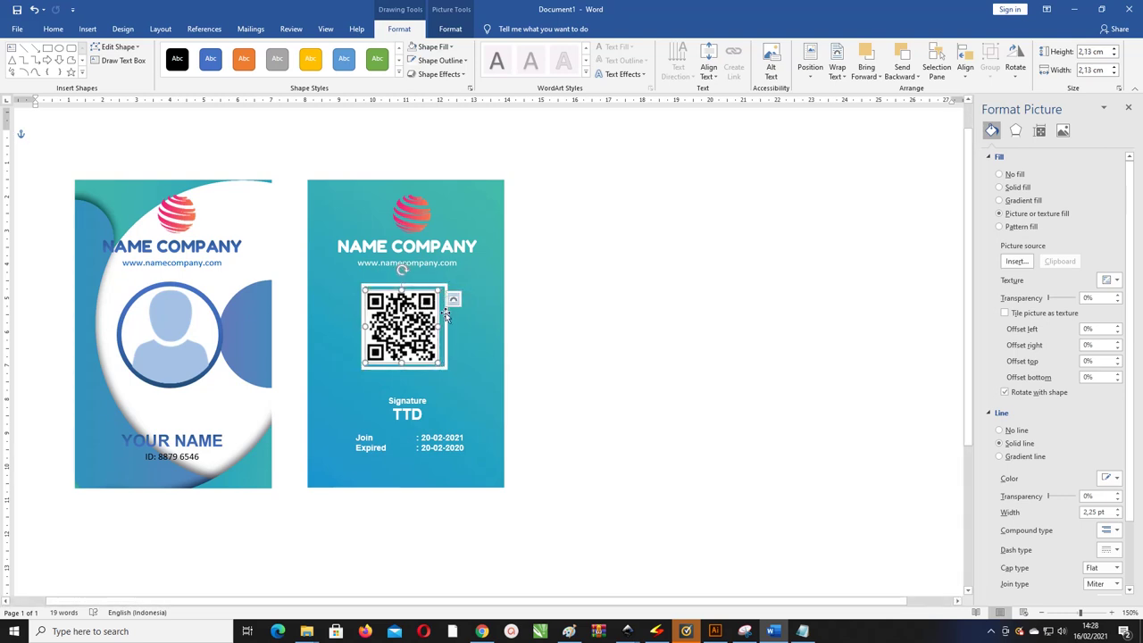
Centre the QR code in its frame with Align Center and Align Middle
left_click(446, 314, "shift")
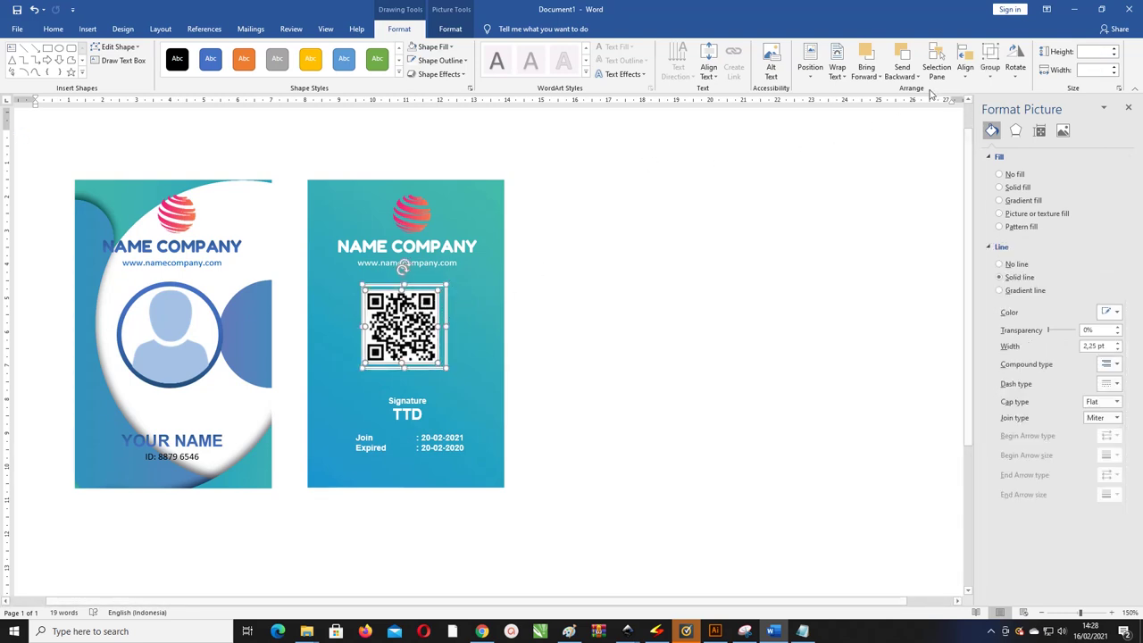
left_click(966, 68)
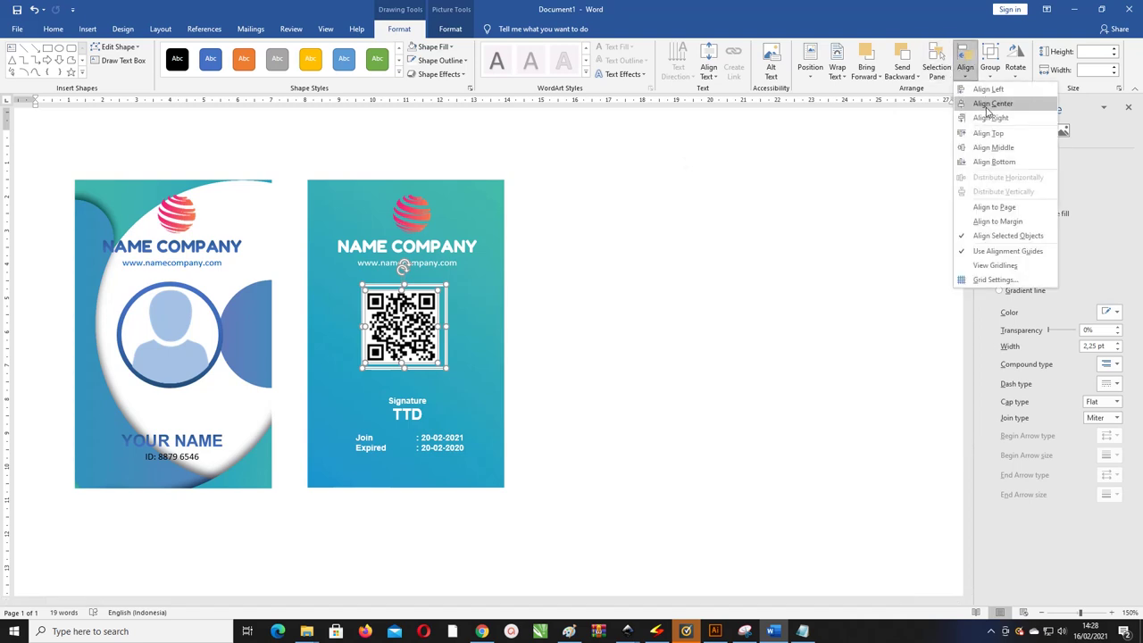
left_click(988, 109)
left_click(965, 68)
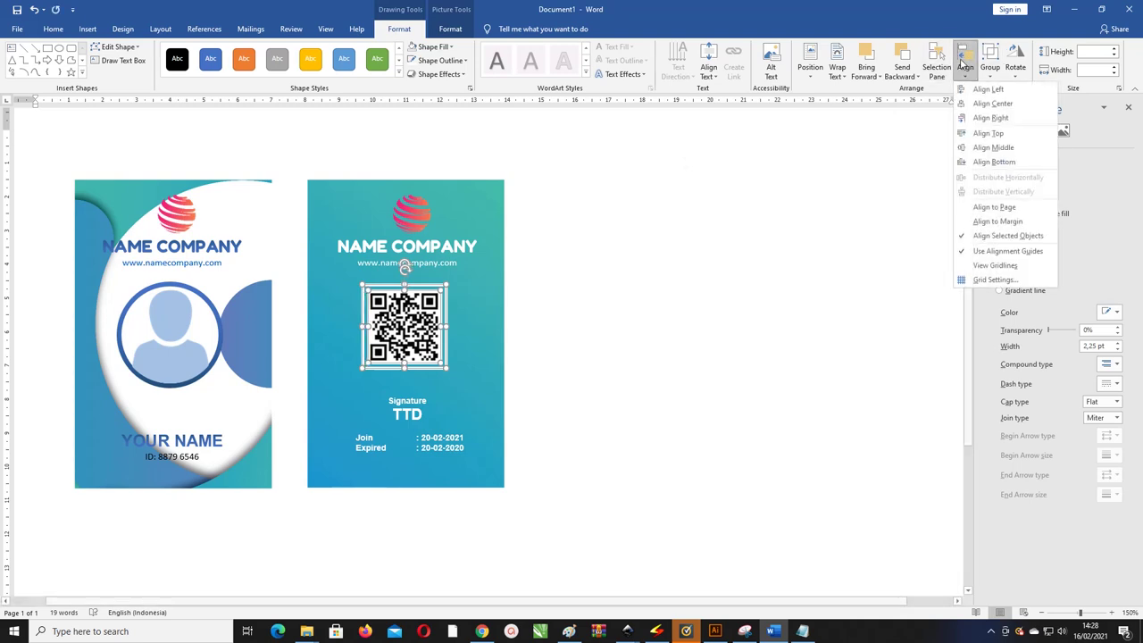
left_click(988, 149)
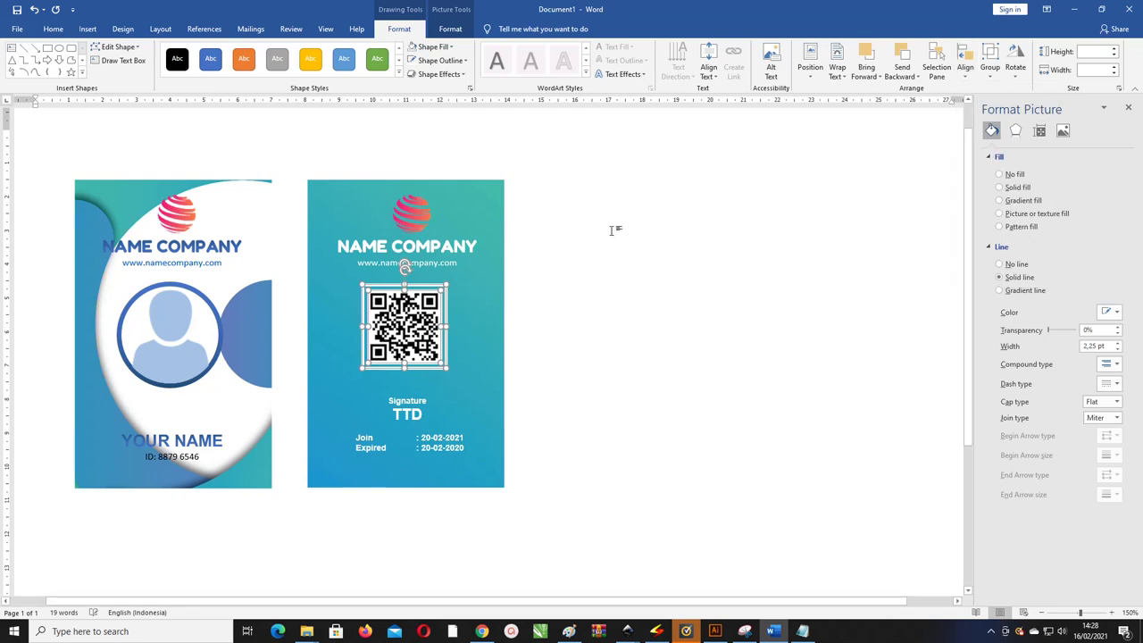
left_click(611, 230)
left_click(444, 291)
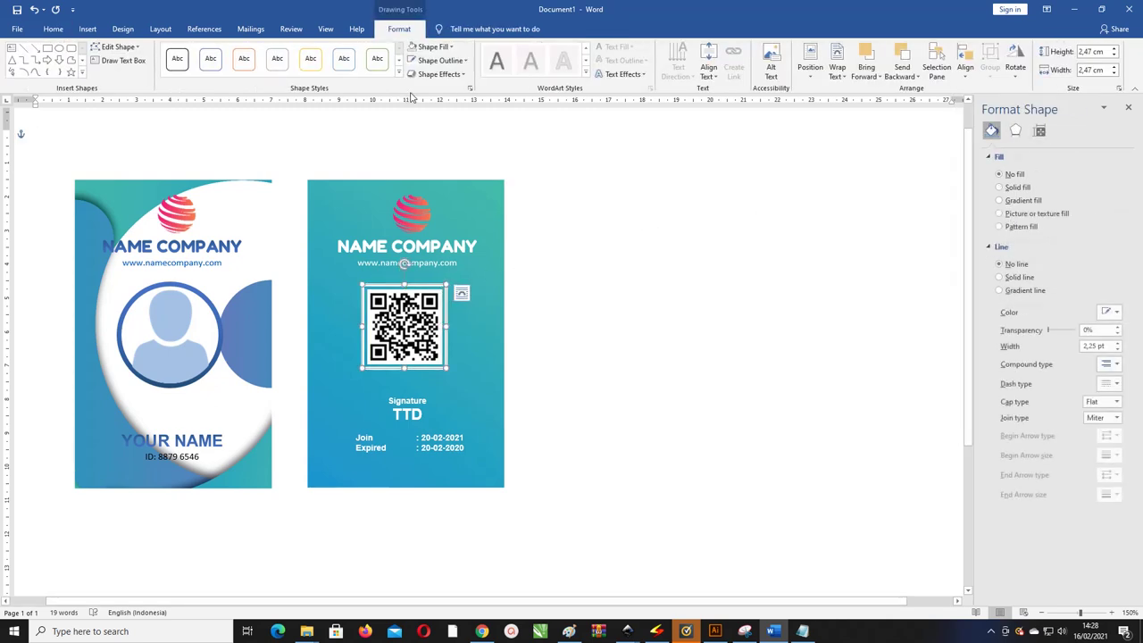
Set the QR code's outline weight to 1½ pt
left_click(438, 60)
mouse_move(447, 194)
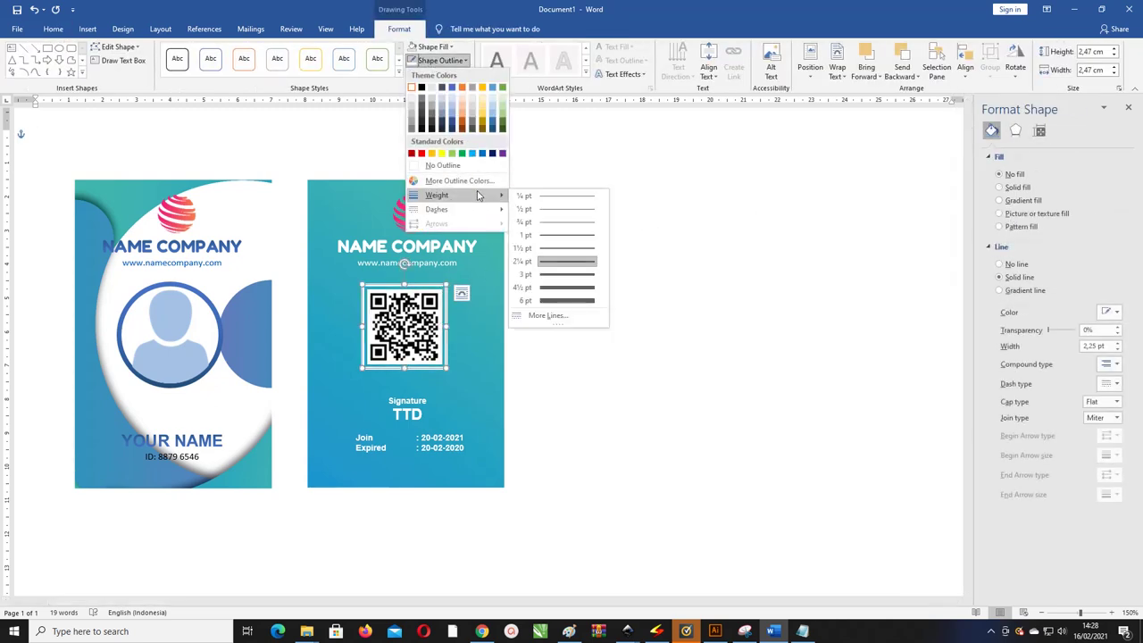
left_click(582, 250)
left_click(633, 205)
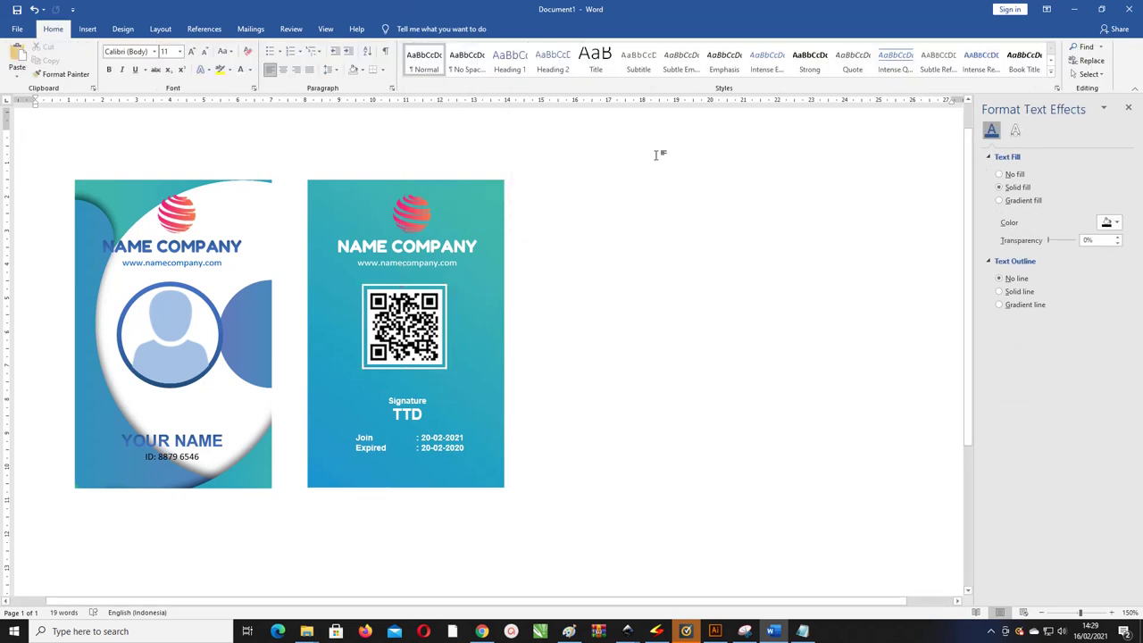
Select all back card objects with Select Objects and align them centred horizontally
left_click(1089, 74)
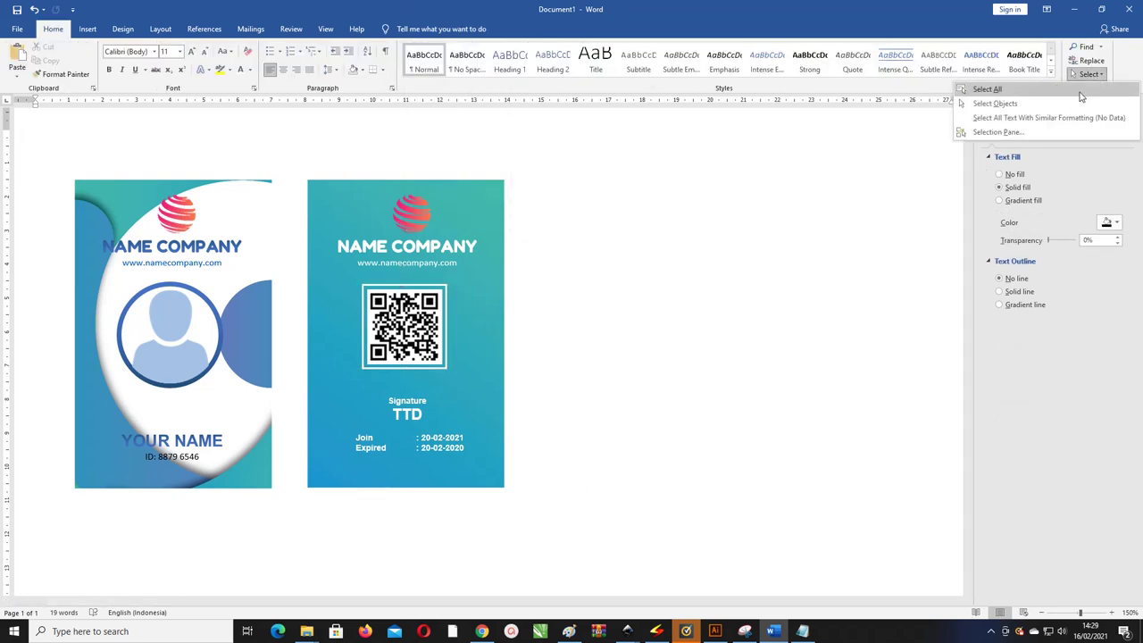
left_click(1077, 103)
left_click_drag(659, 532, 292, 152)
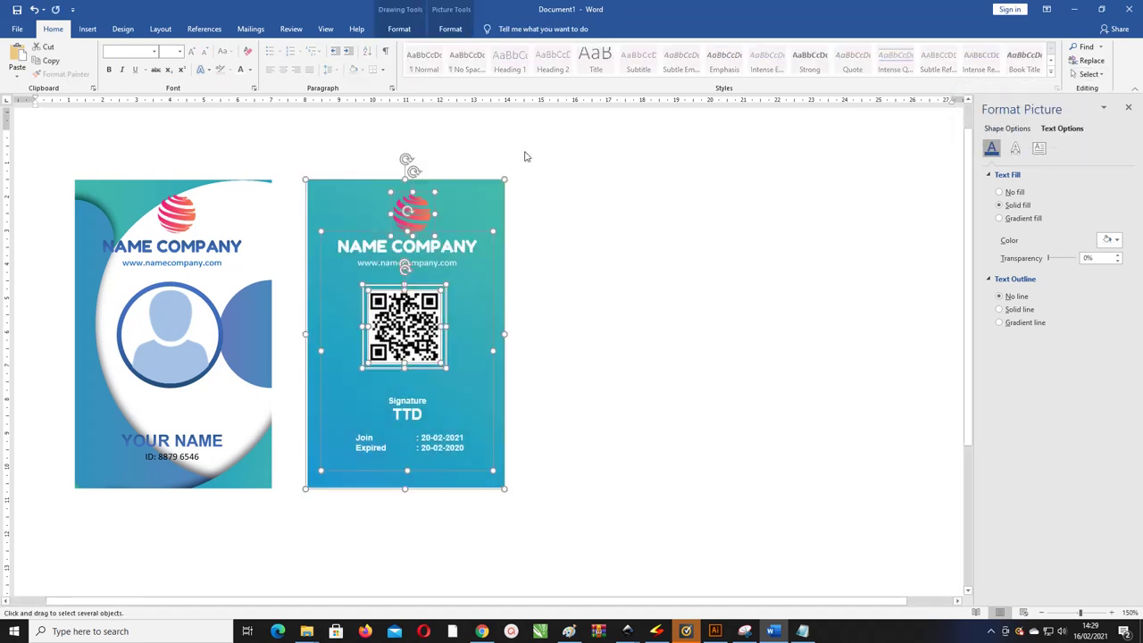
left_click(399, 29)
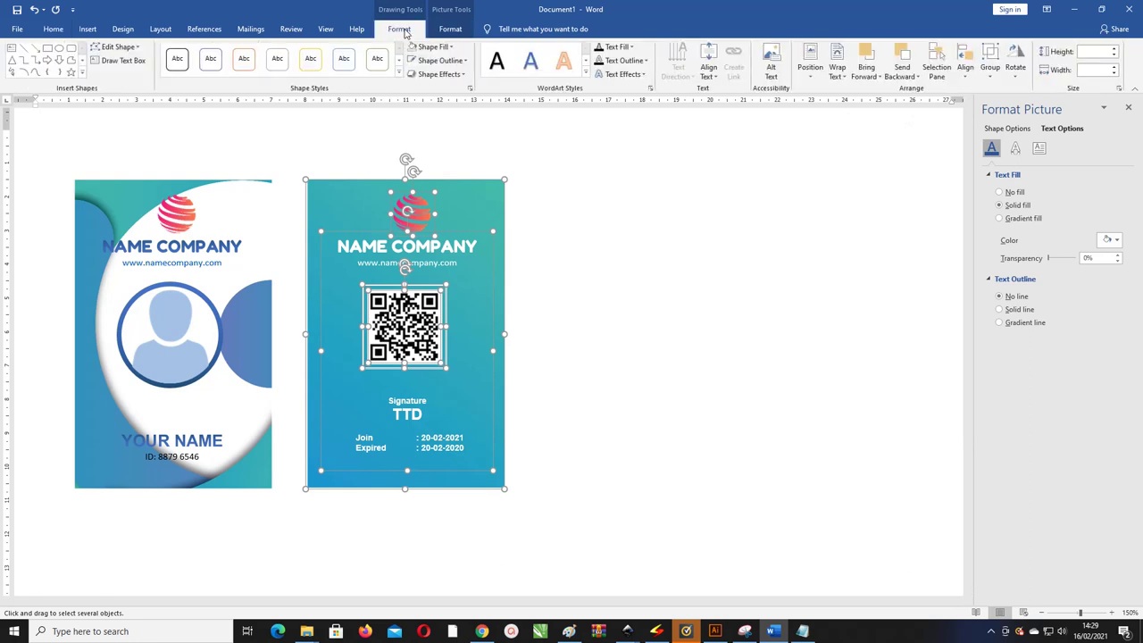
left_click(965, 67)
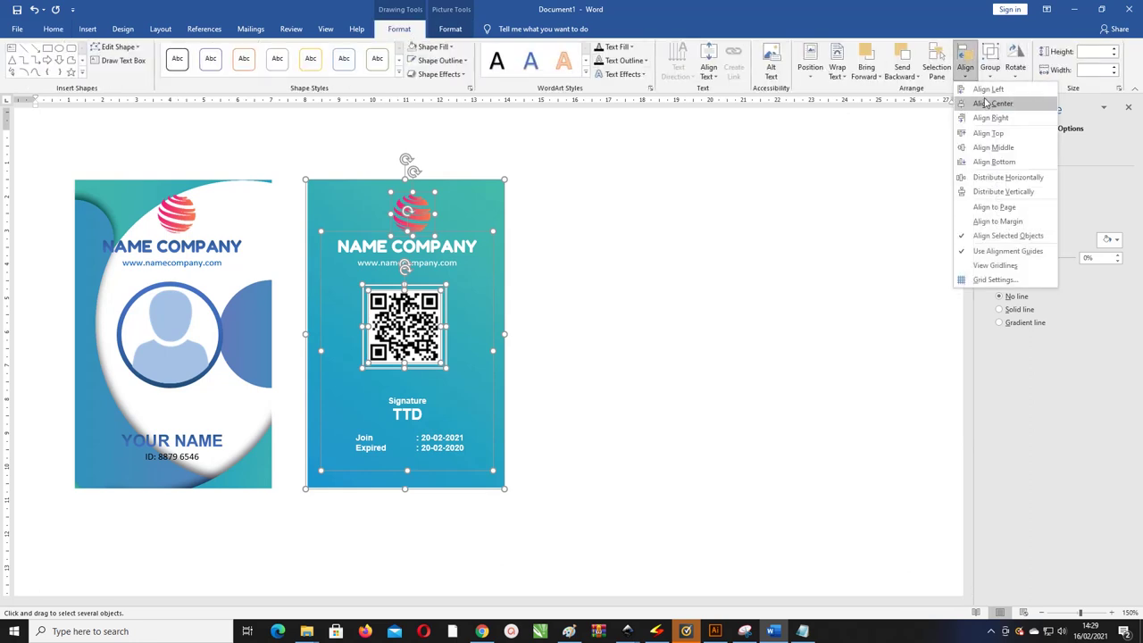
left_click(986, 105)
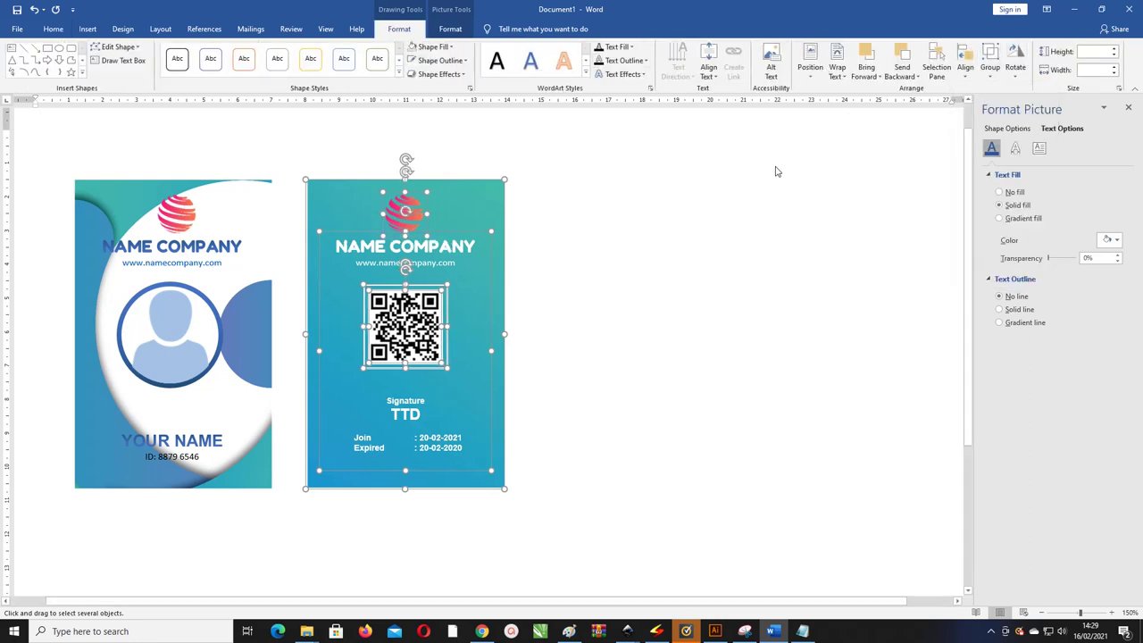
scroll(597, 219, "down", 2)
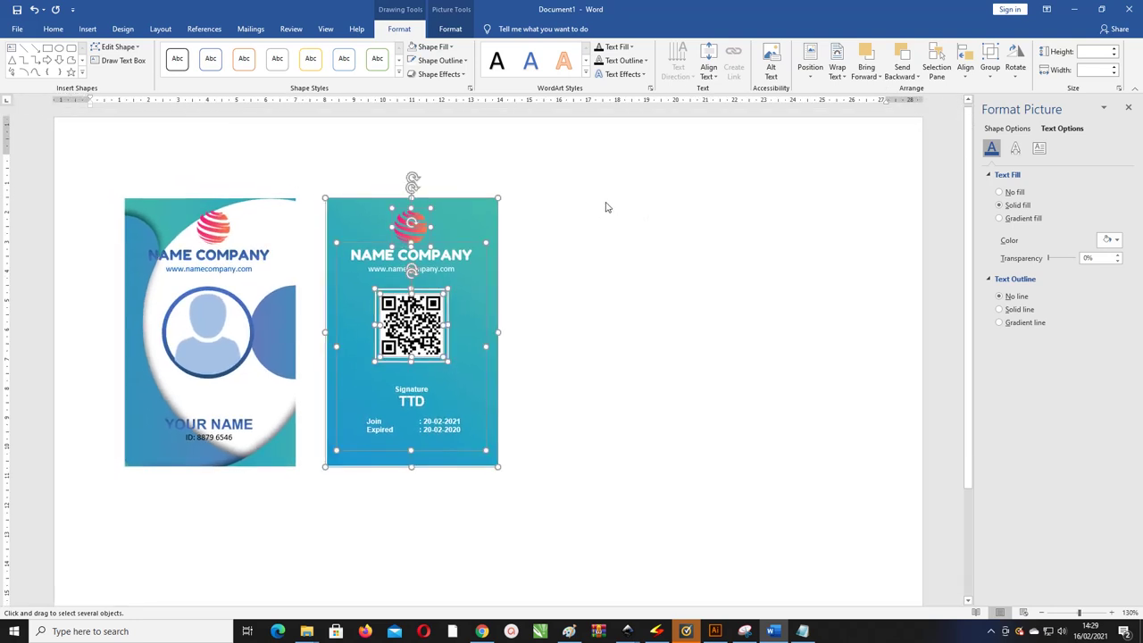
scroll(541, 205, "down", 1)
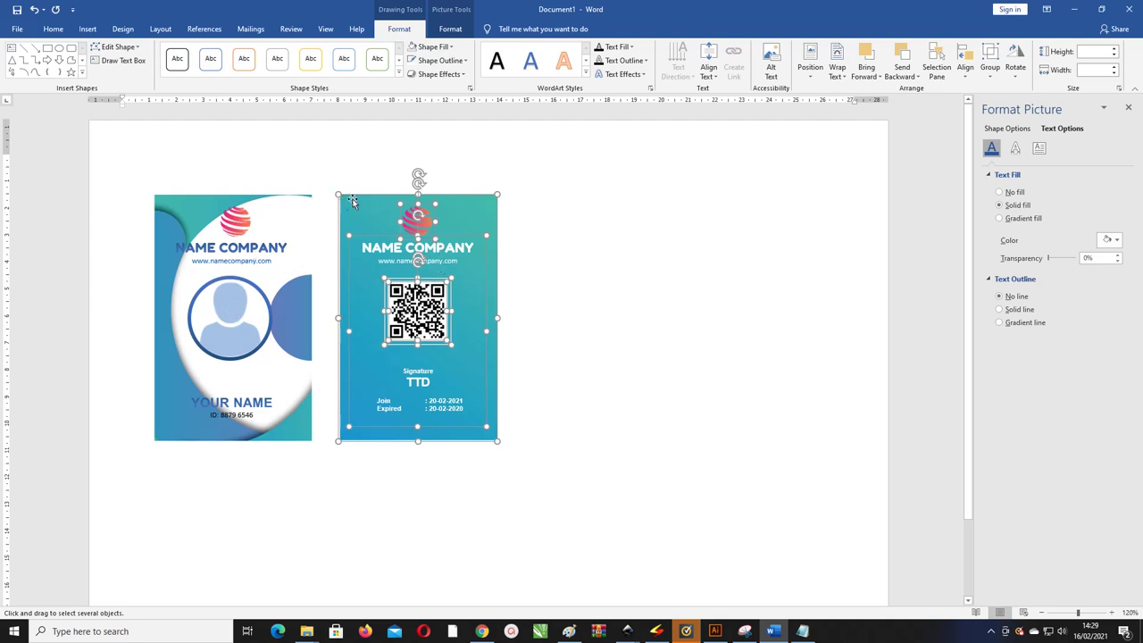
Draw a rectangle across the front card, move it, then delete it
left_click(88, 29)
left_click(162, 80)
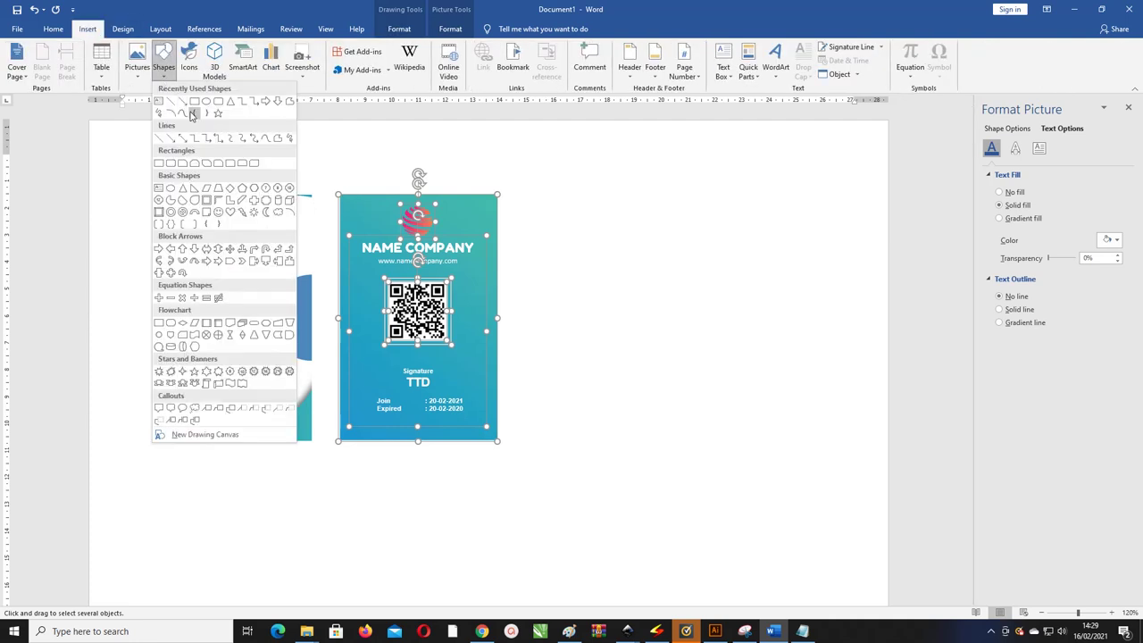
left_click(193, 107)
left_click_drag(173, 275, 312, 298)
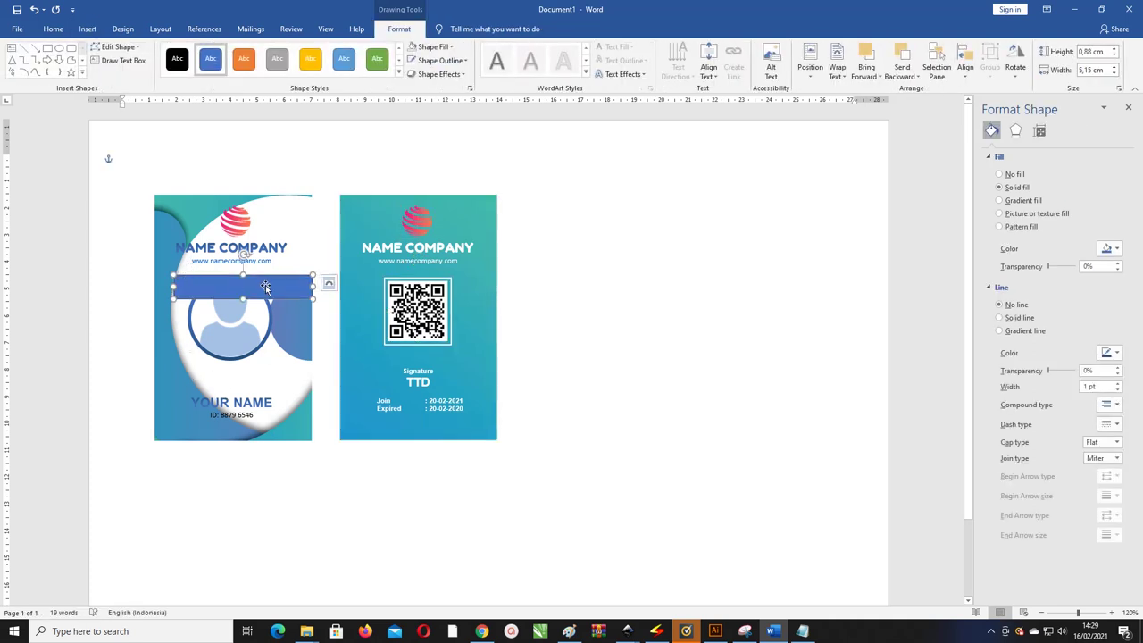
left_click_drag(265, 287, 284, 153)
key("Delete")
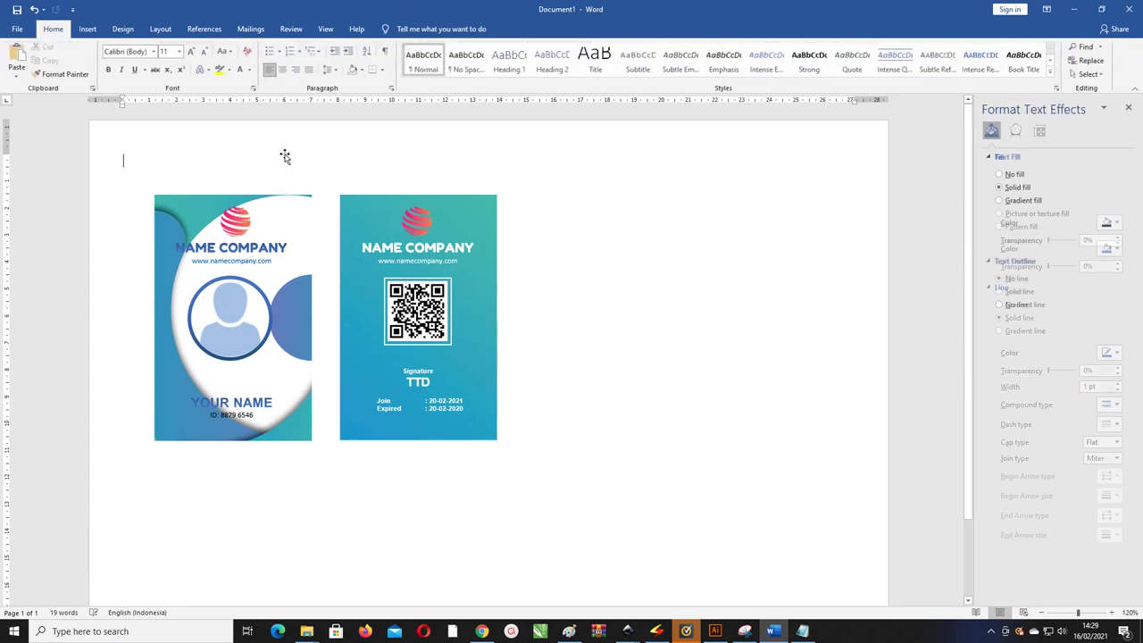
Select the front card's avatar picture with Select Objects and nudge it down two steps
left_click(227, 294)
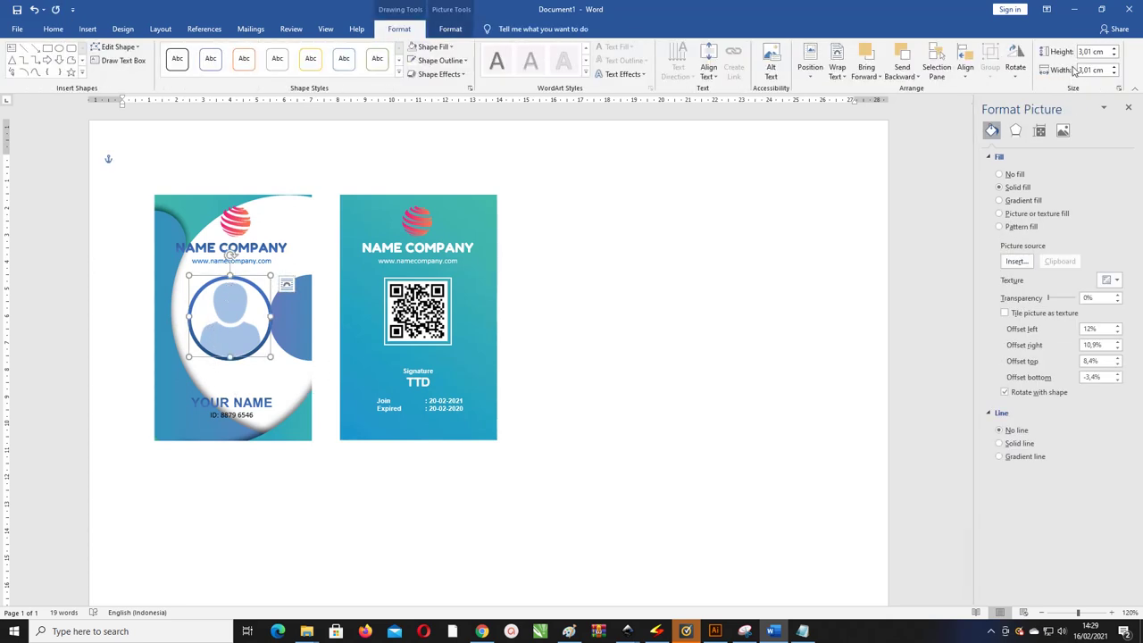
left_click(533, 156)
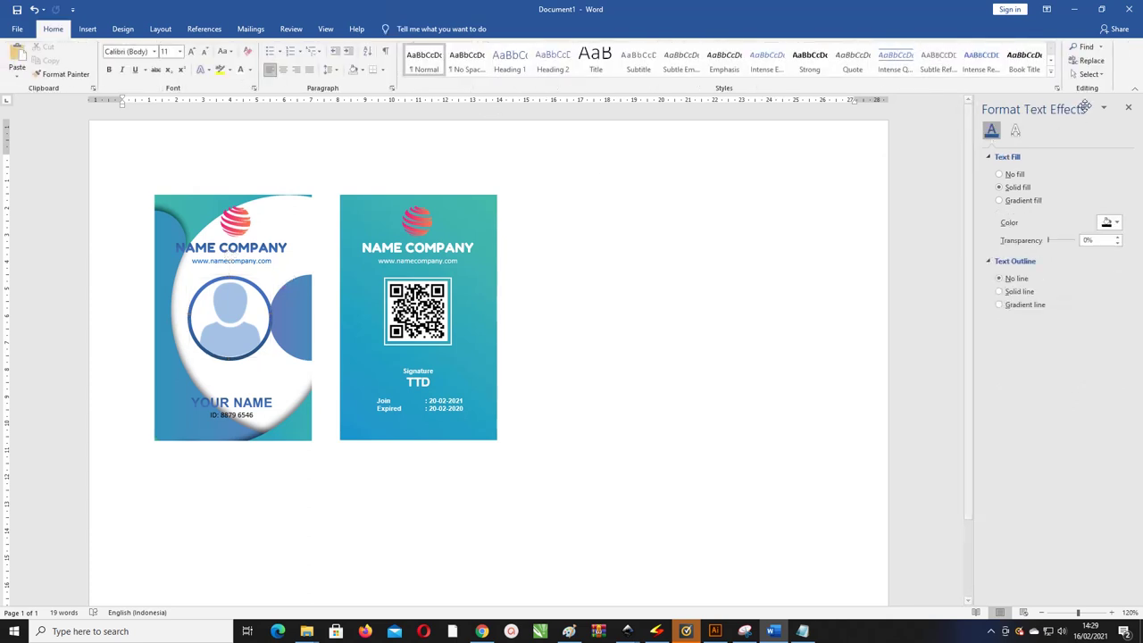
left_click(1089, 74)
left_click(1094, 102)
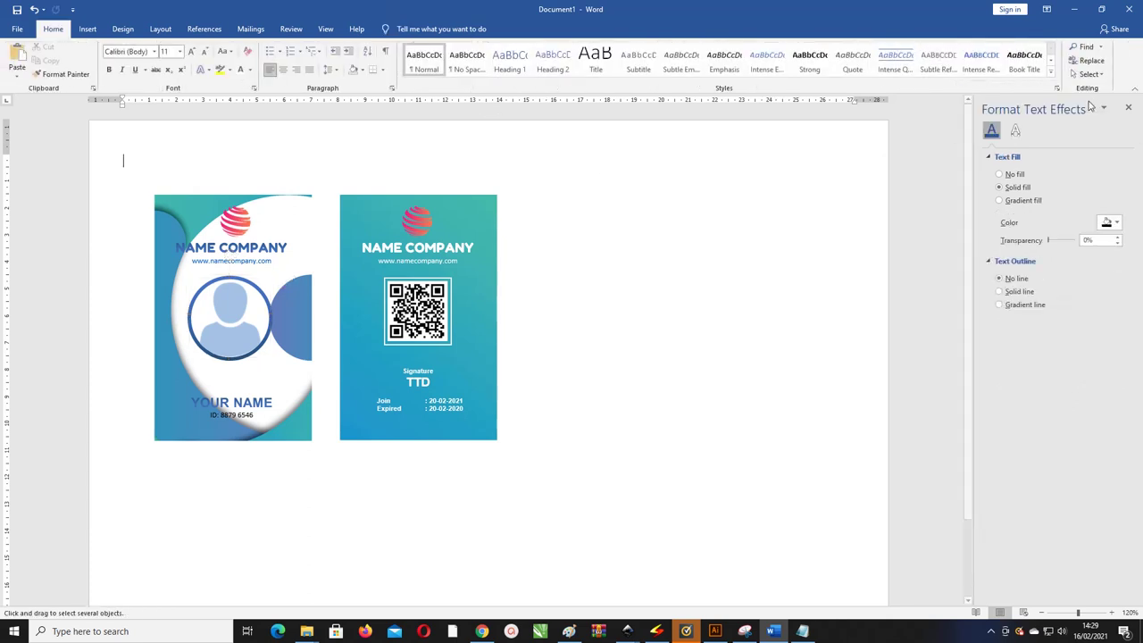
left_click_drag(122, 267, 312, 389)
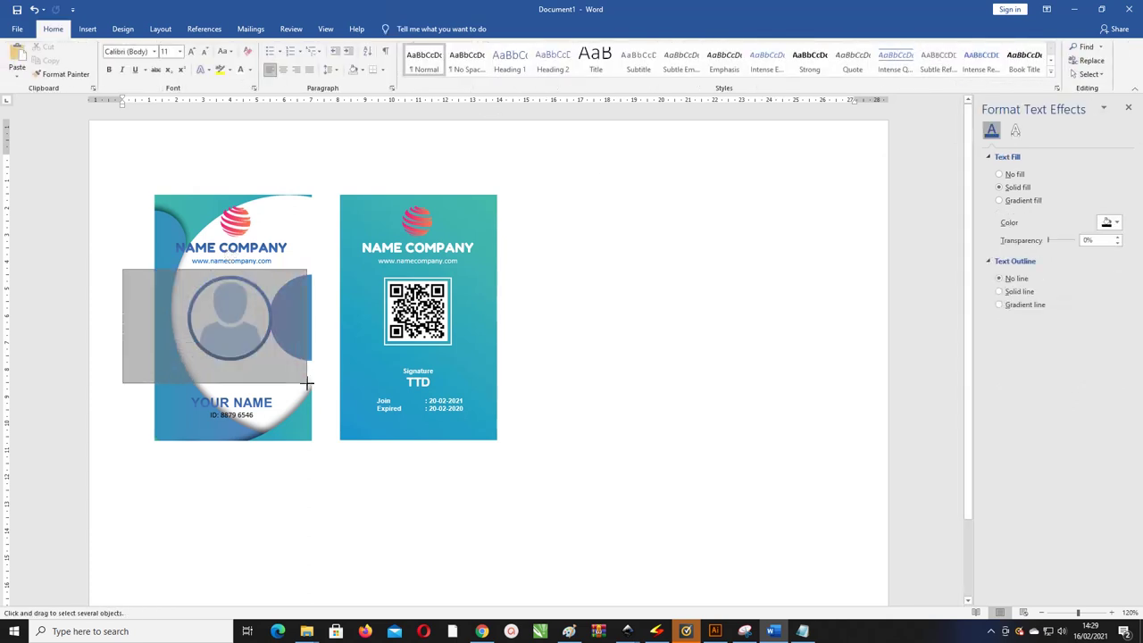
key("Down")
key("Down")
key("Down")
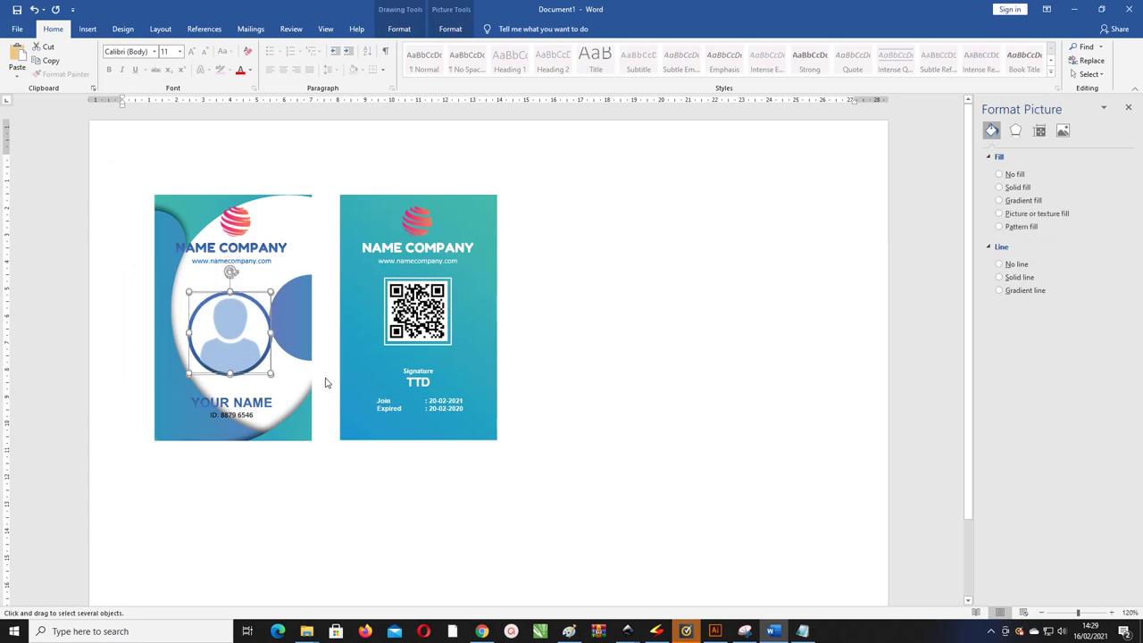
key("Down")
key("Down")
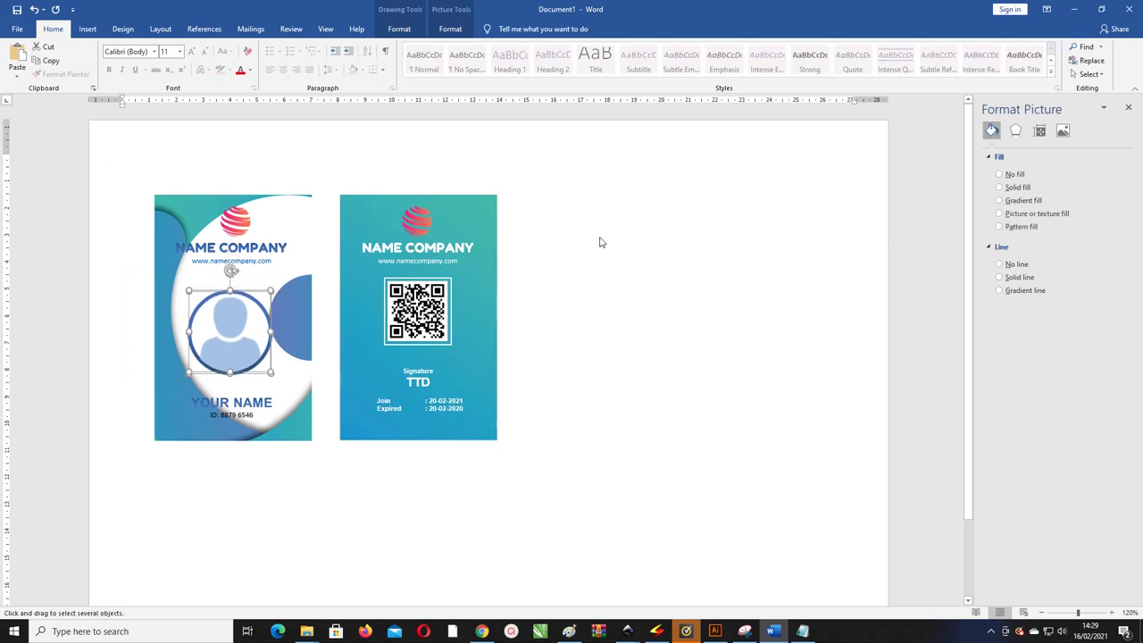
Select the front card's text box and bring up the Home Select dropdown again
left_click(241, 391)
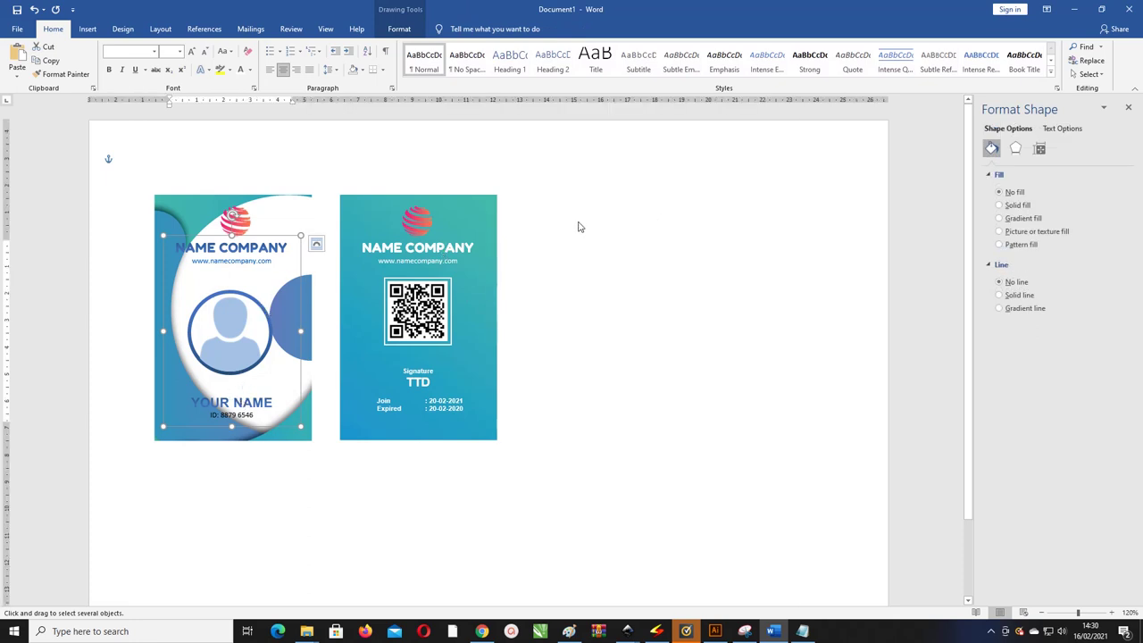
scroll(578, 227, "down", 1, "ctrl")
scroll(577, 226, "down", 1, "ctrl")
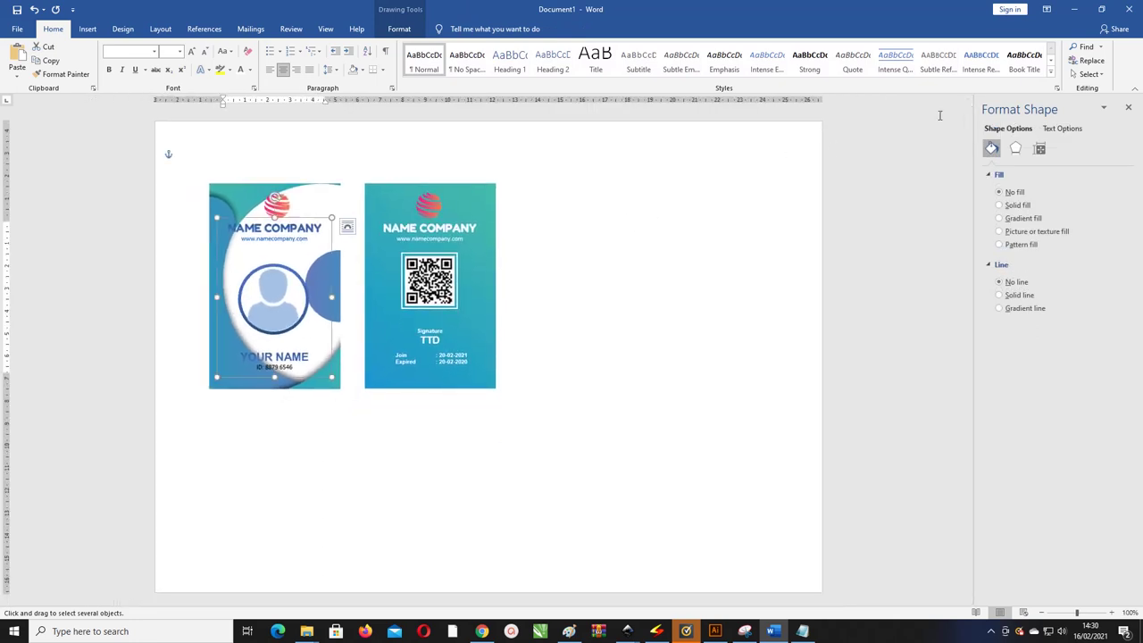
left_click(1082, 75)
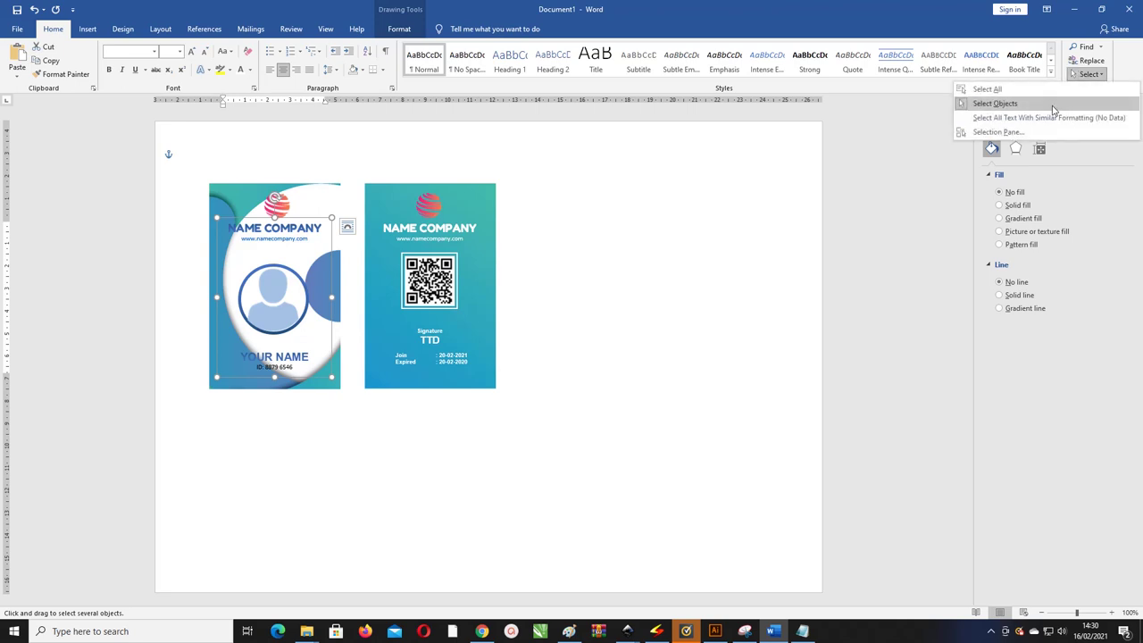
left_click(1054, 109)
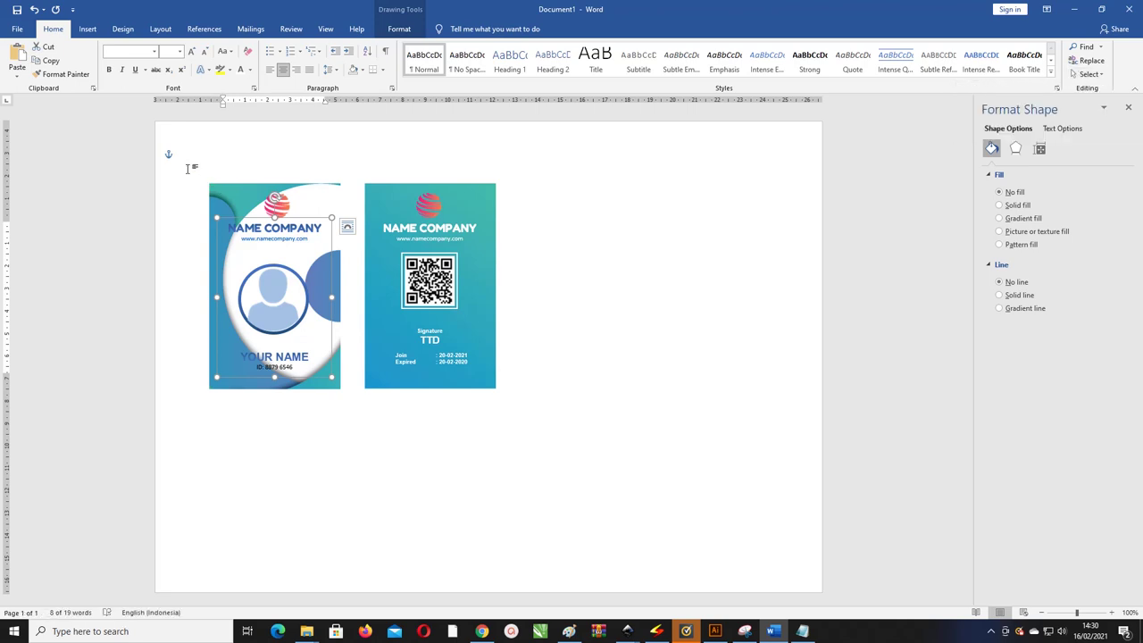
left_click(189, 163)
left_click(1087, 74)
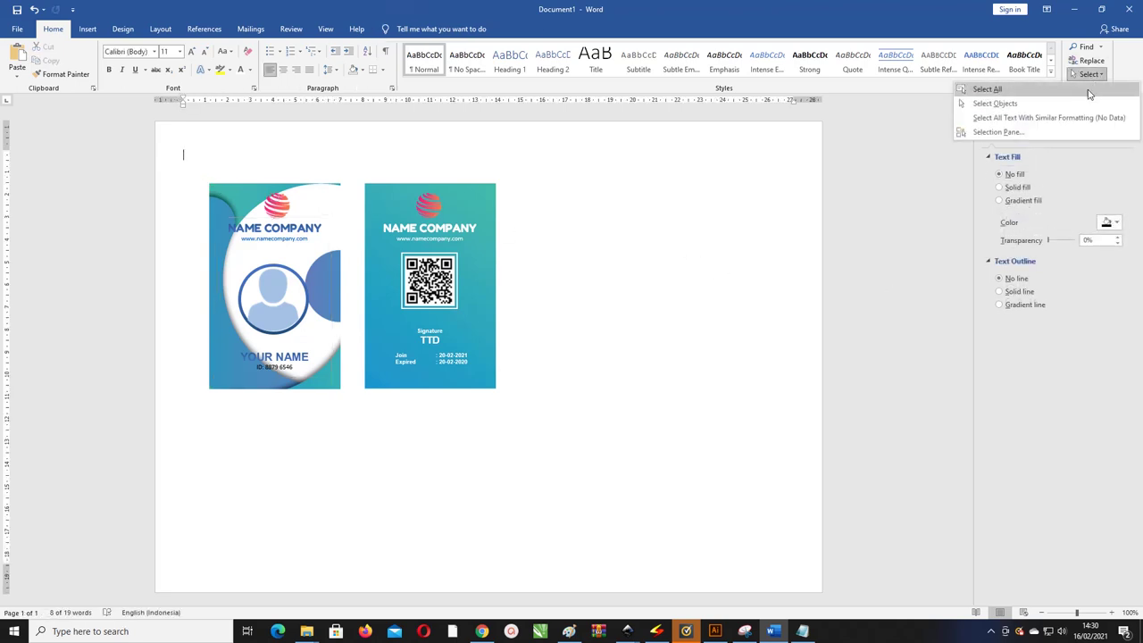
Marquee-select the front and back cards and group them into one object
left_click(1082, 104)
left_click_drag(616, 466, 172, 145)
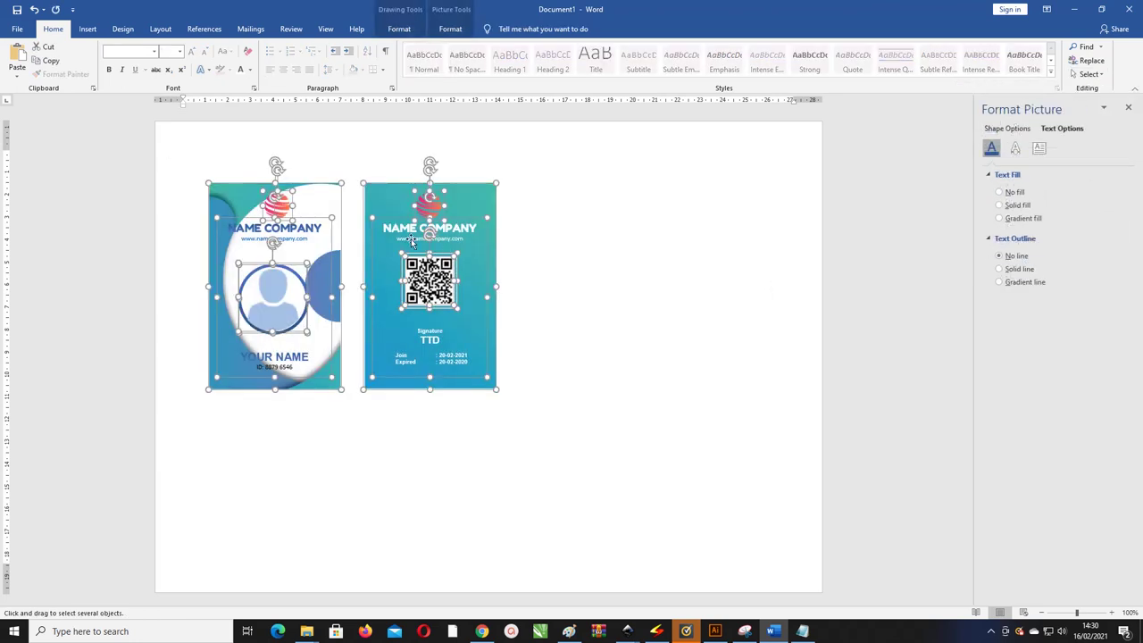
right_click(319, 220)
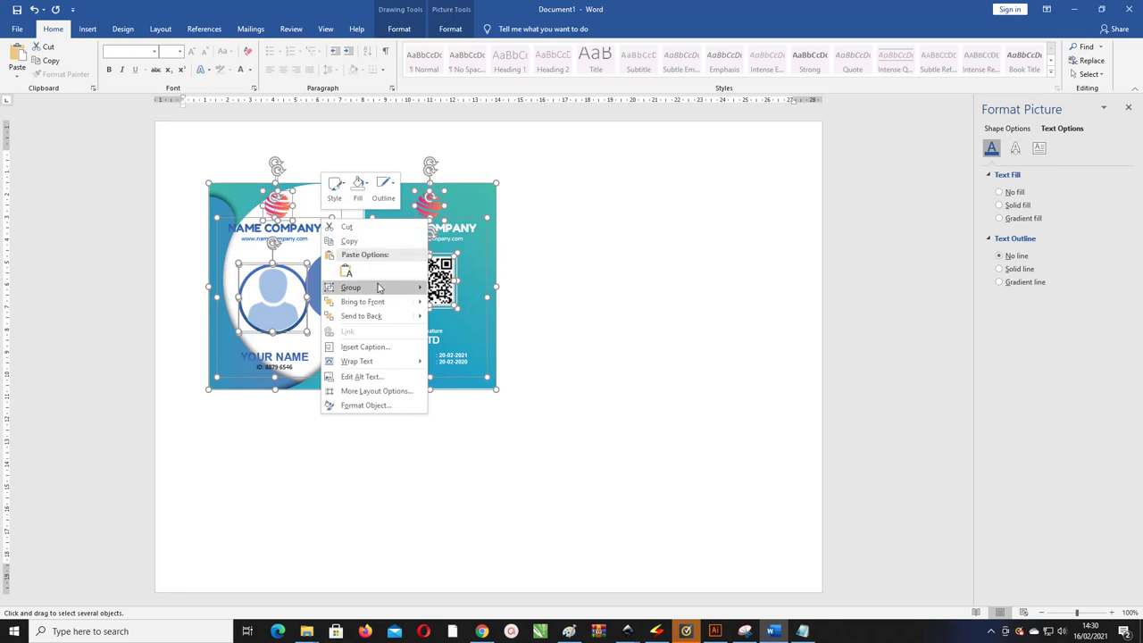
mouse_move(381, 288)
left_click(454, 290)
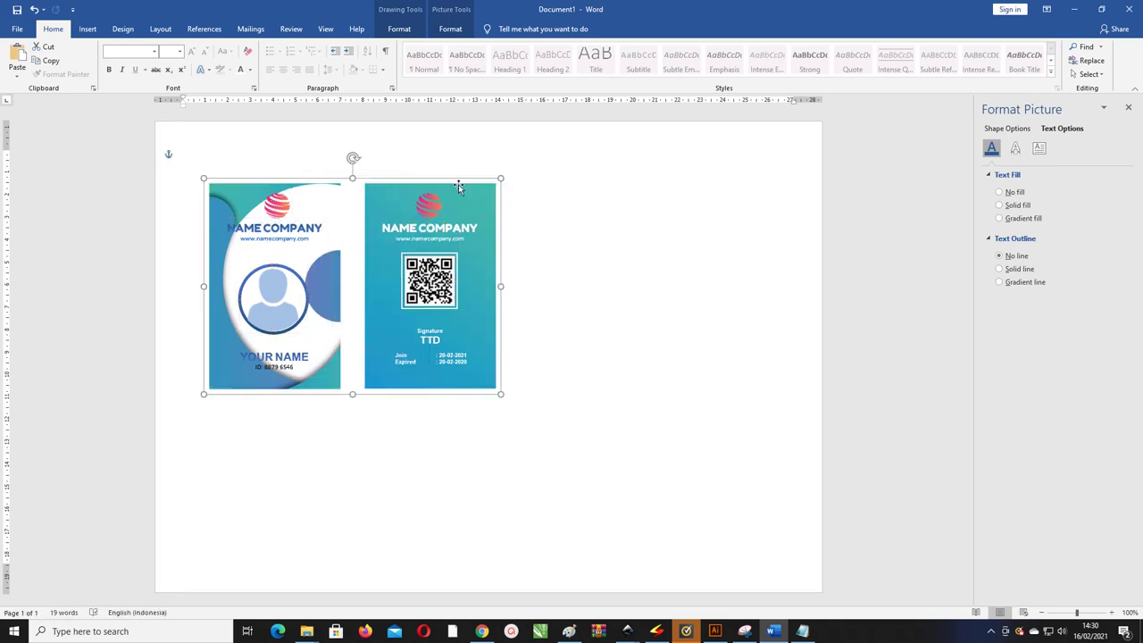
Copy the card pair to the right, then copy both pairs into a second row below
left_click_drag(456, 182, 753, 187, "ctrl")
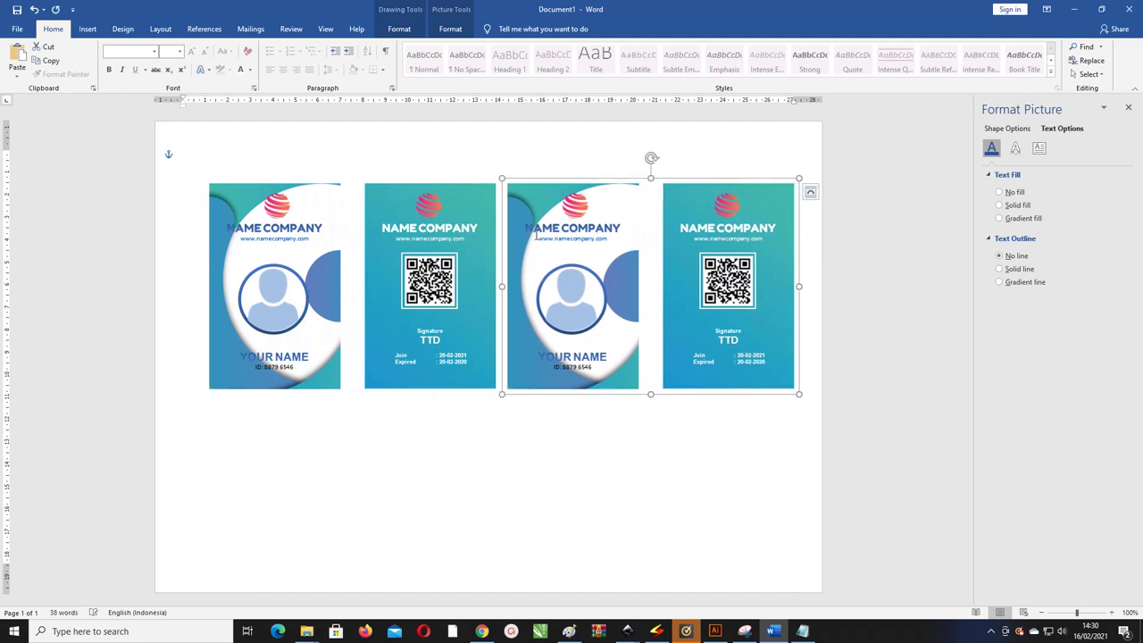
left_click(431, 210)
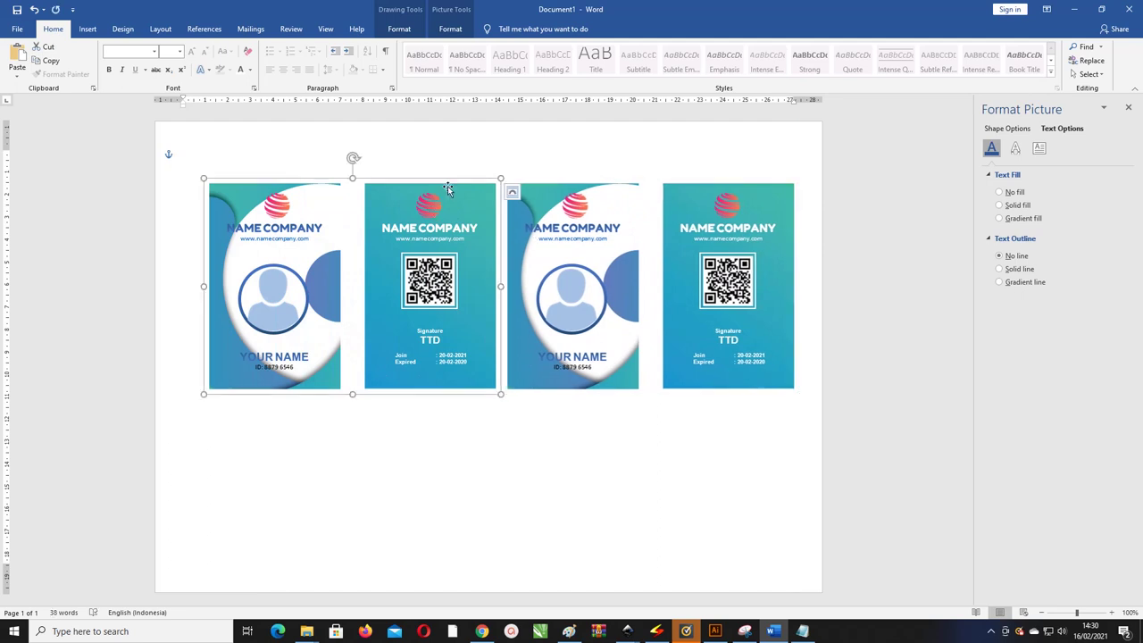
left_click(540, 182, "shift")
left_click_drag(542, 177, 542, 395, "ctrl")
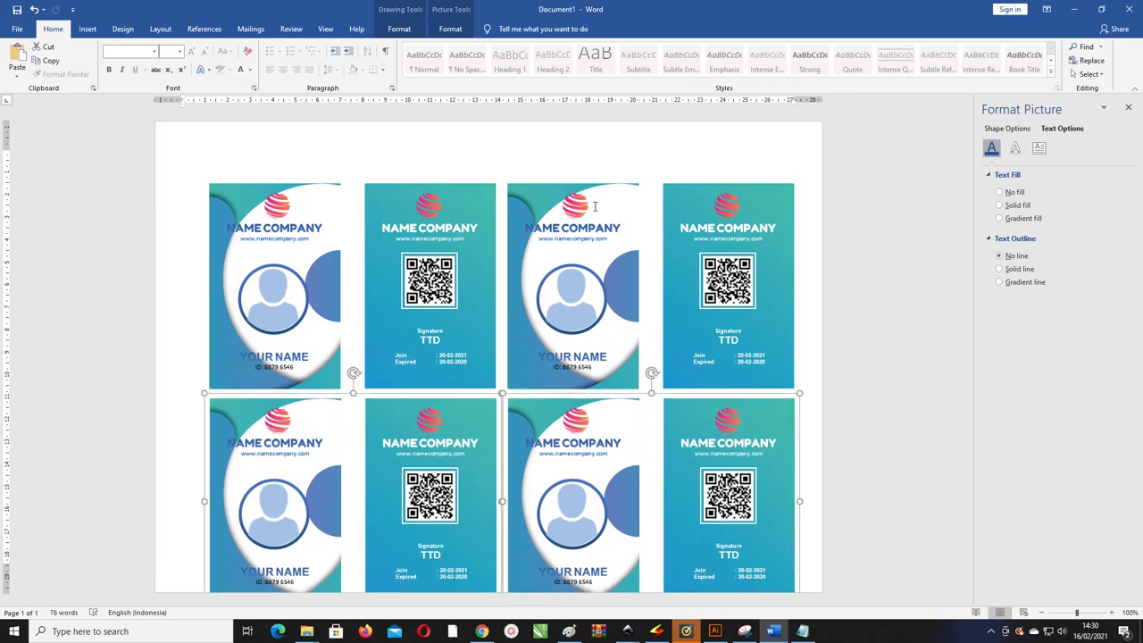
left_click(536, 167)
Select all four card pairs and shift the eight cards slightly up the page
scroll(529, 167, "down", 2, "ctrl")
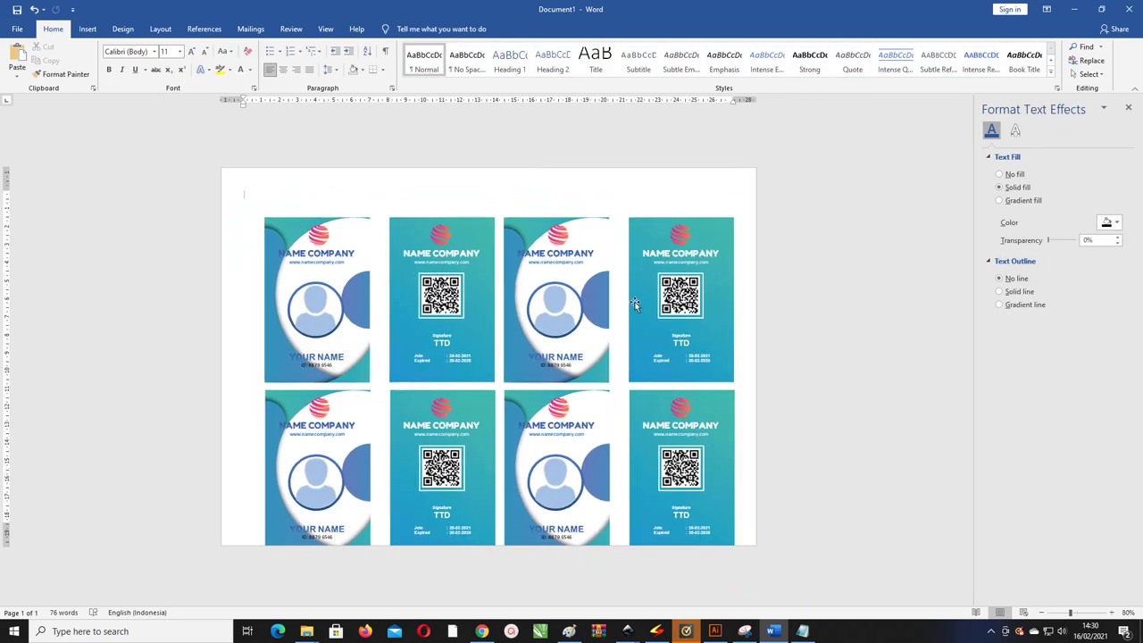
left_click(363, 244)
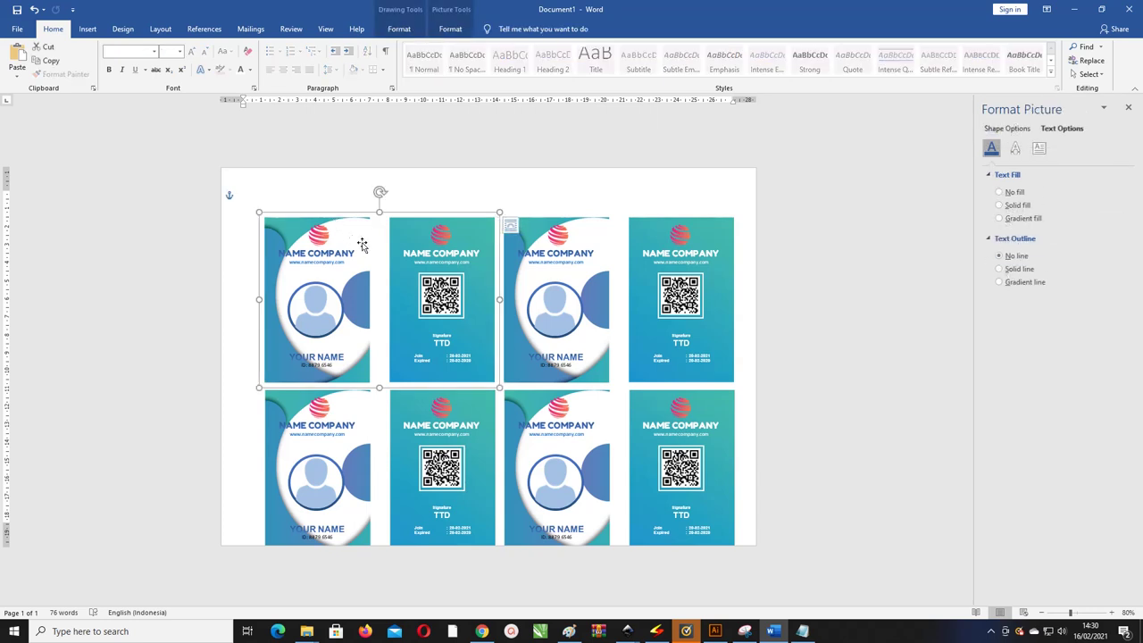
left_click(571, 249, "shift")
left_click(426, 405, "shift")
left_click(526, 418, "shift")
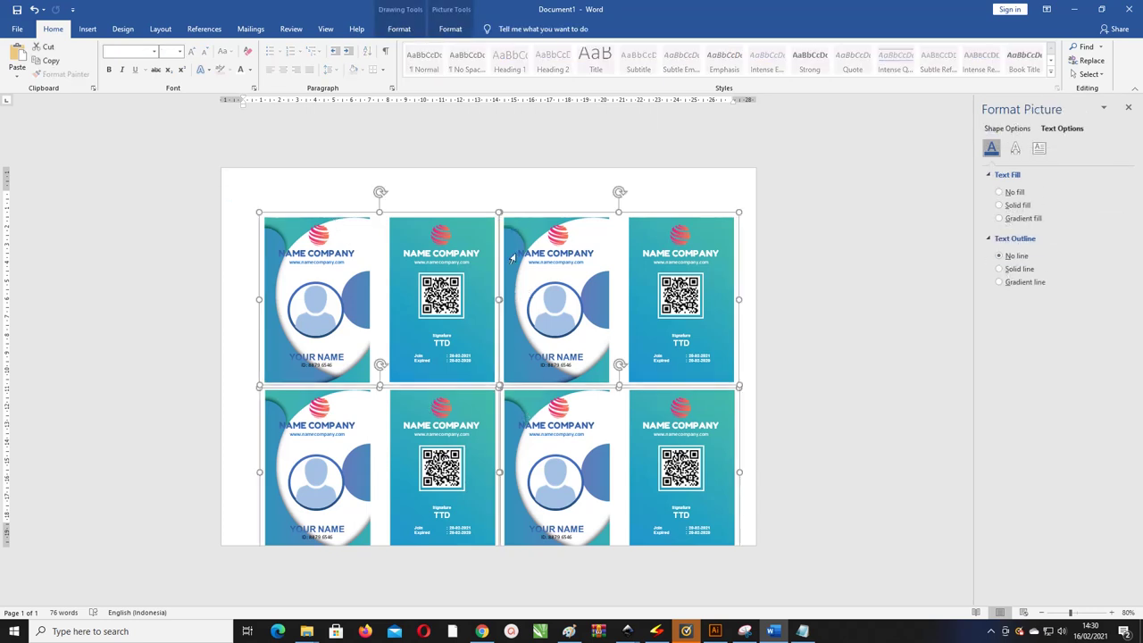
left_click_drag(518, 211, 501, 179)
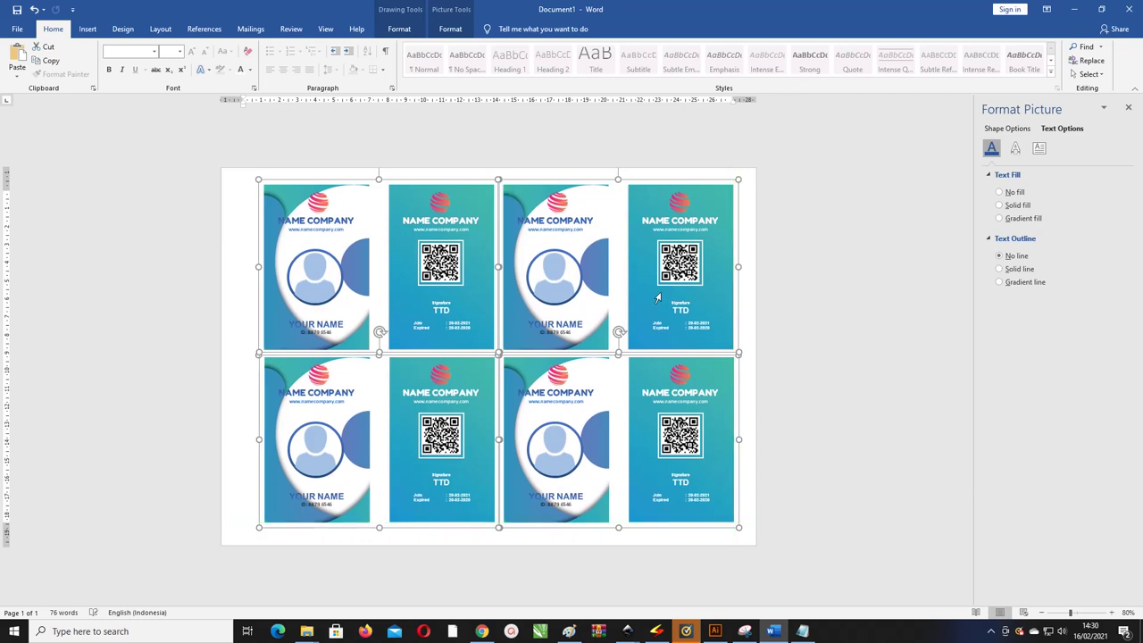
left_click(869, 306)
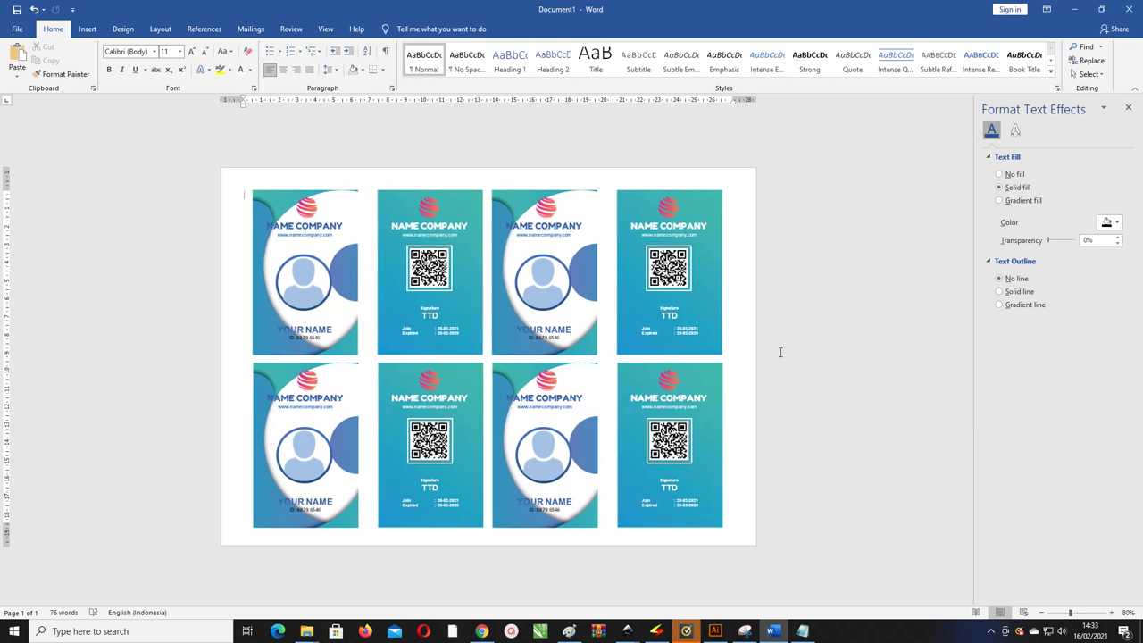
Ungroup the top-left card pair and move the avatar picture off the photo circle
left_click(262, 196)
right_click(262, 195)
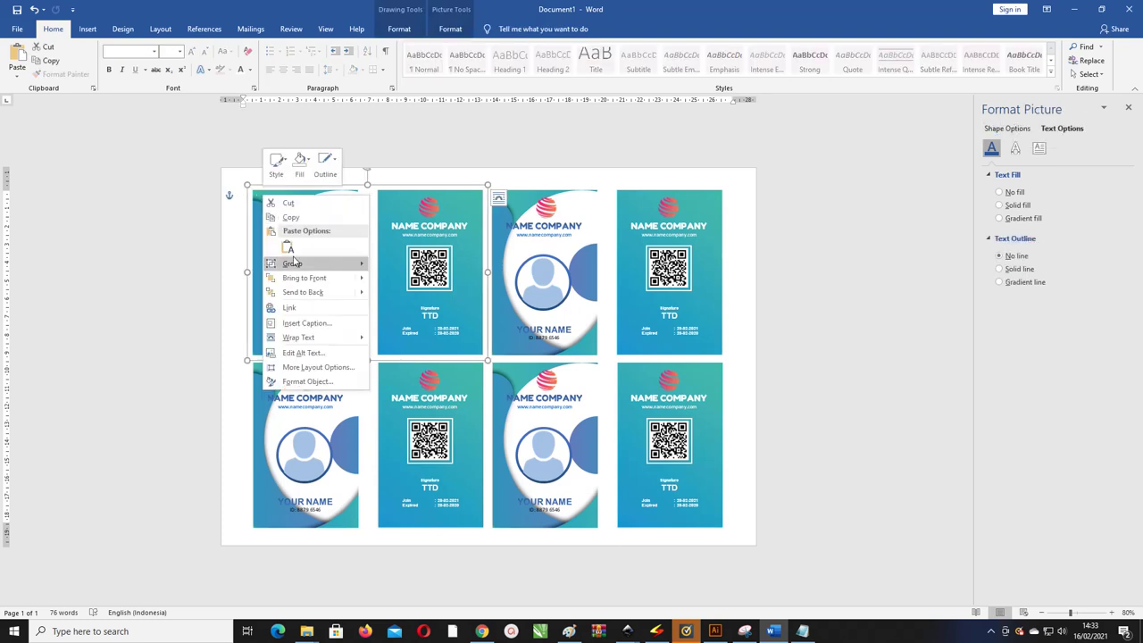
mouse_move(297, 264)
left_click(402, 281)
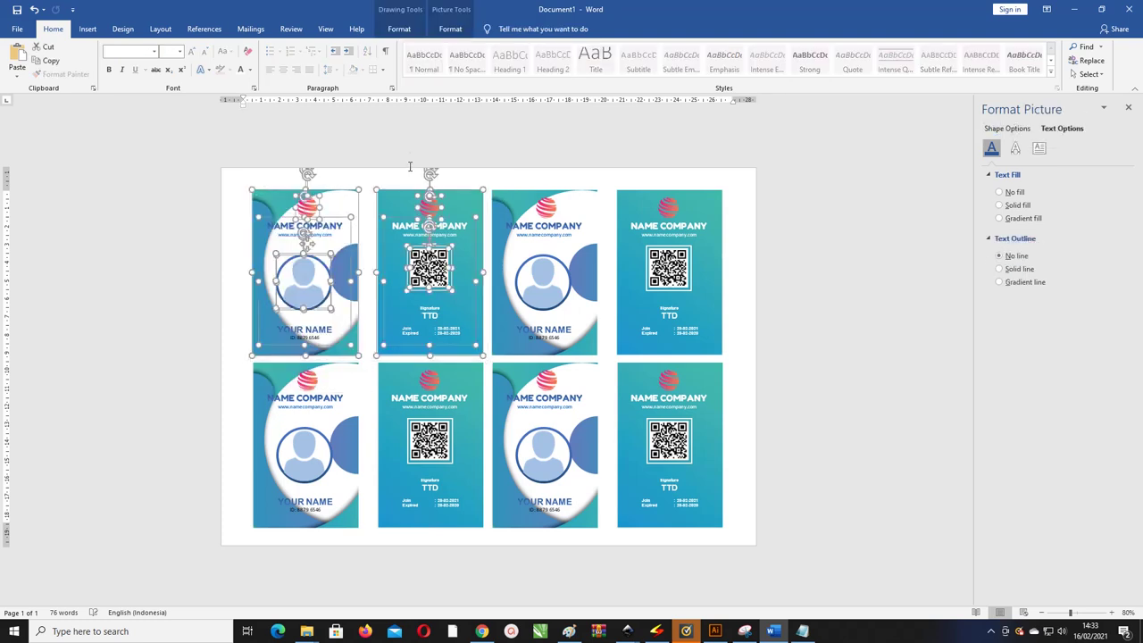
left_click(390, 142)
left_click(313, 268)
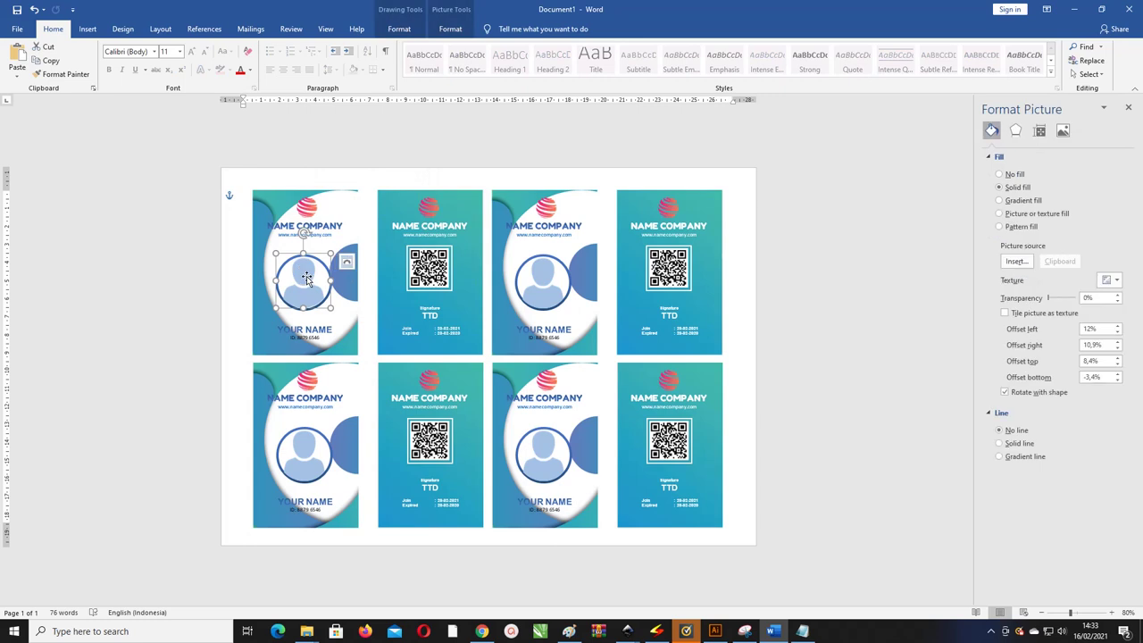
left_click(317, 276)
left_click_drag(317, 276, 336, 277)
left_click(374, 260)
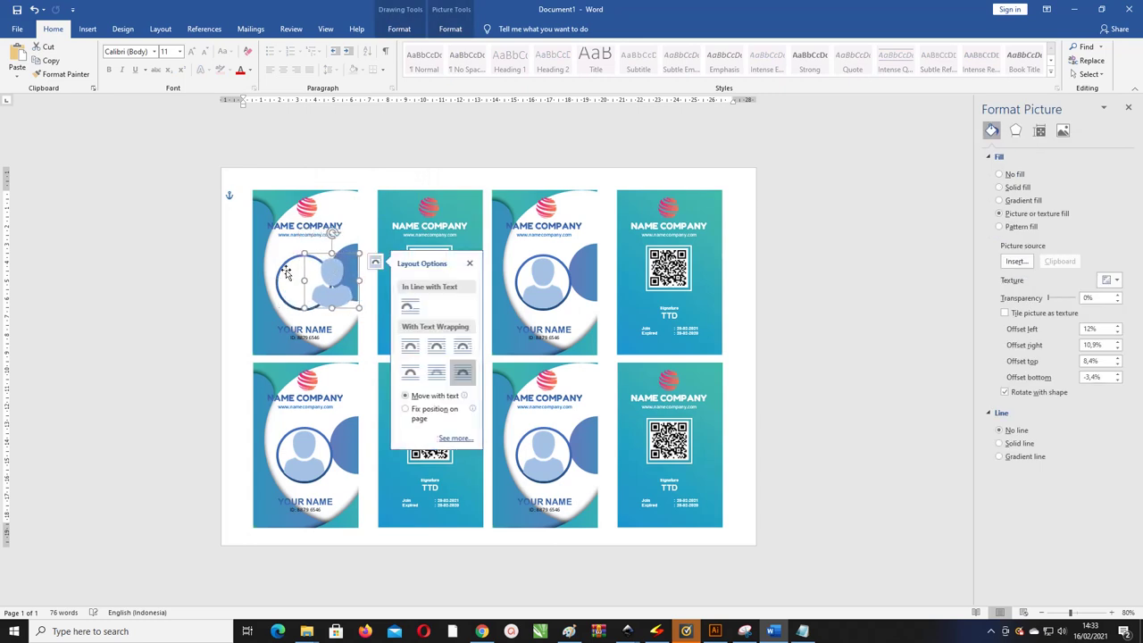
Give the photo circle an Offset: Bottom outer shadow and recentre the avatar inside it
left_click(286, 273)
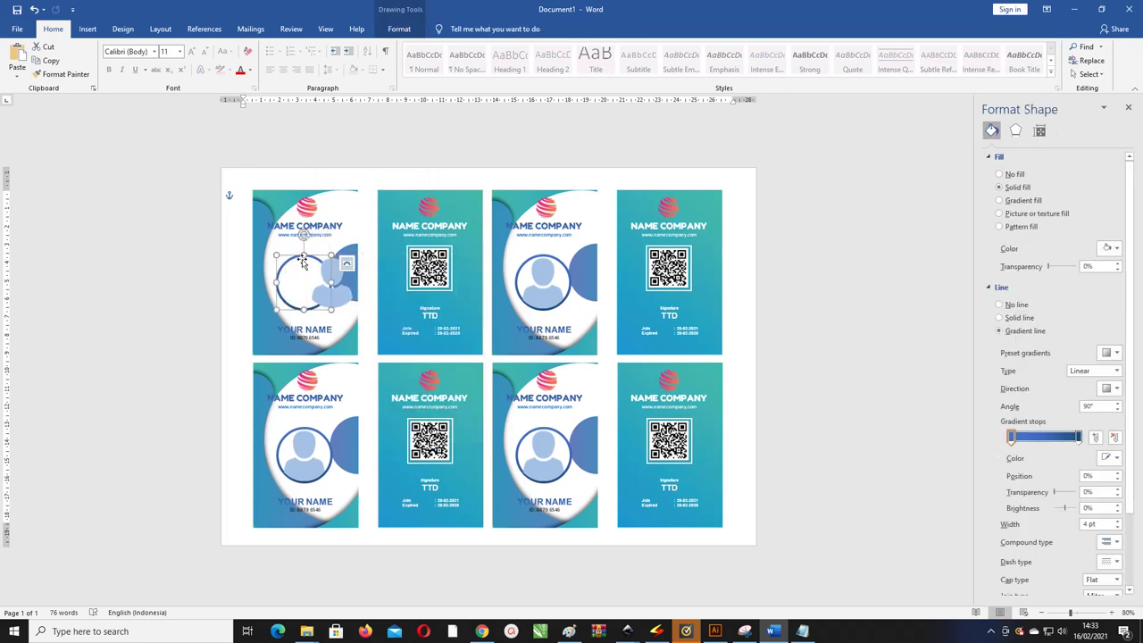
left_click(399, 28)
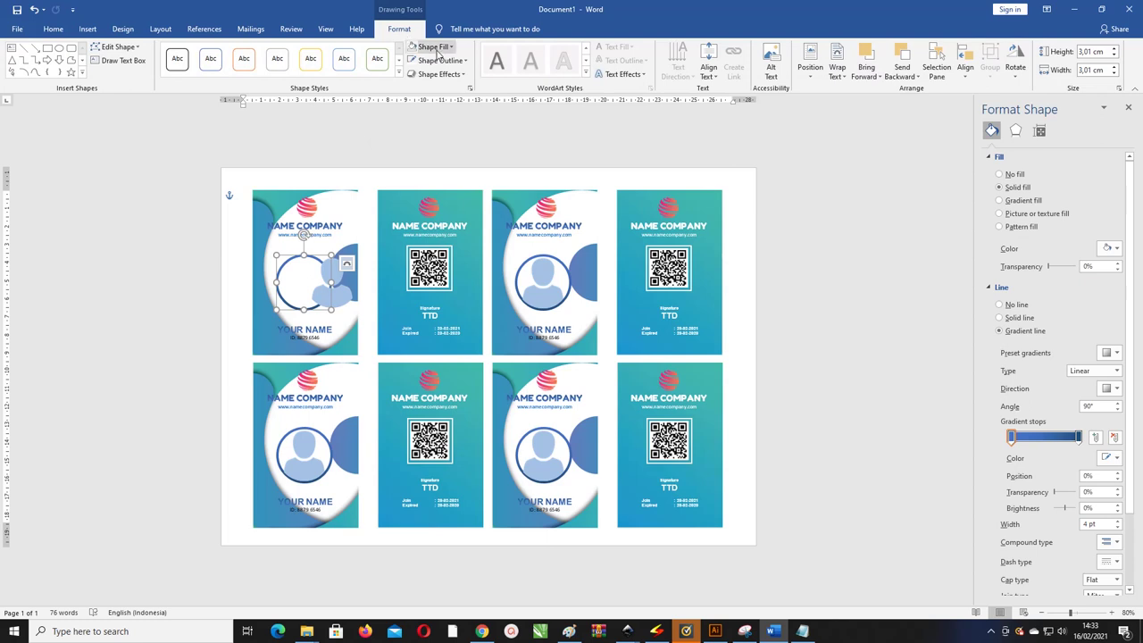
left_click(444, 74)
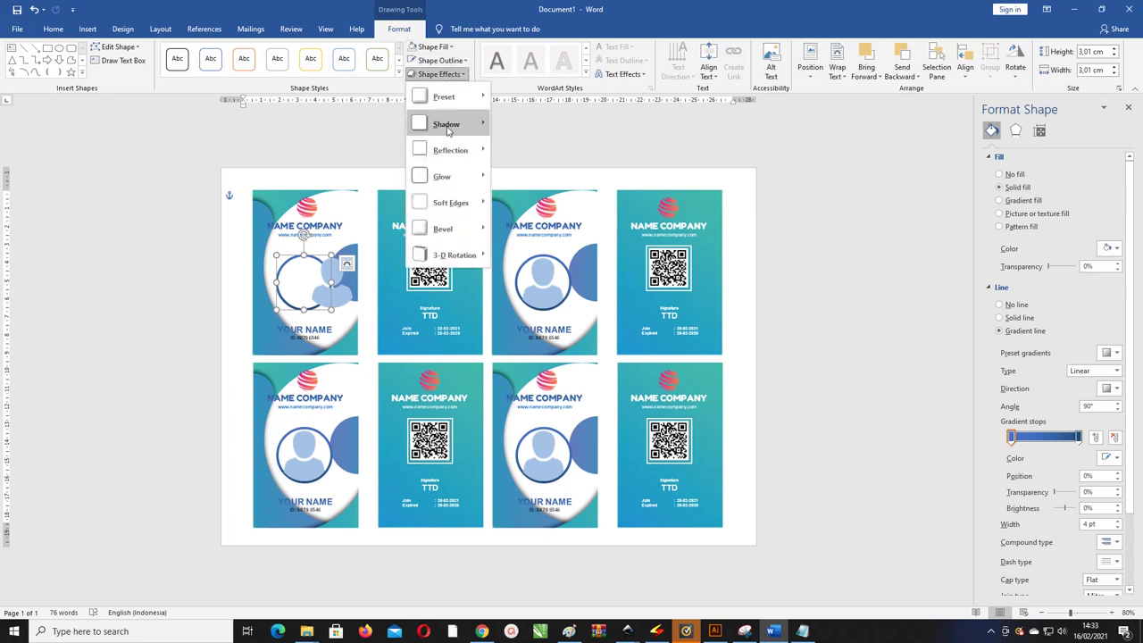
mouse_move(450, 134)
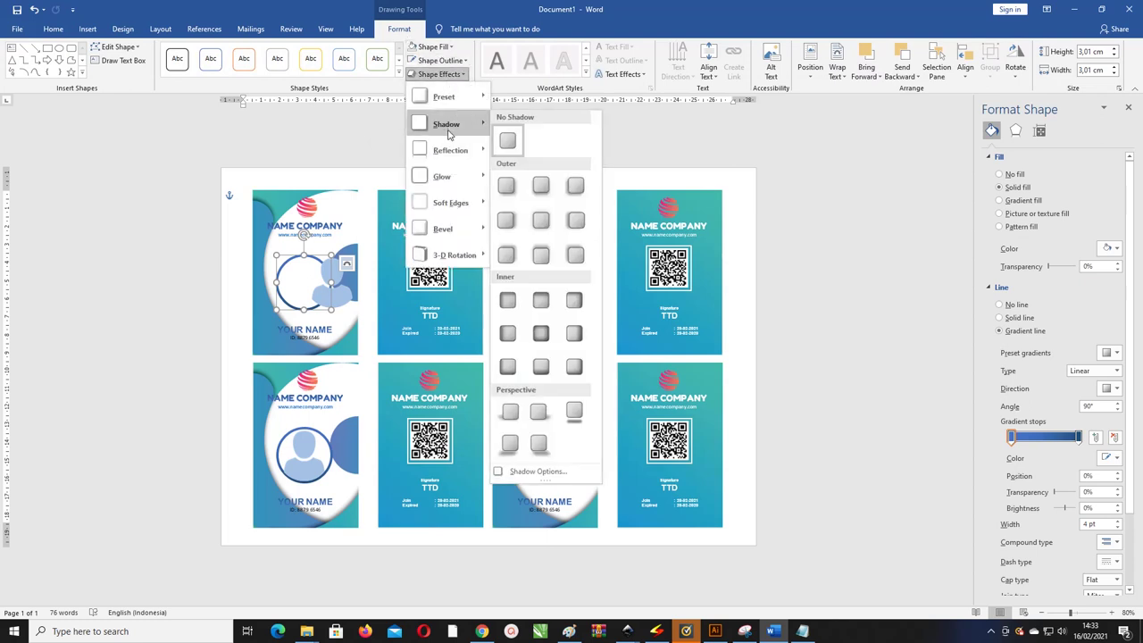
left_click(540, 184)
left_click_drag(346, 298, 312, 295)
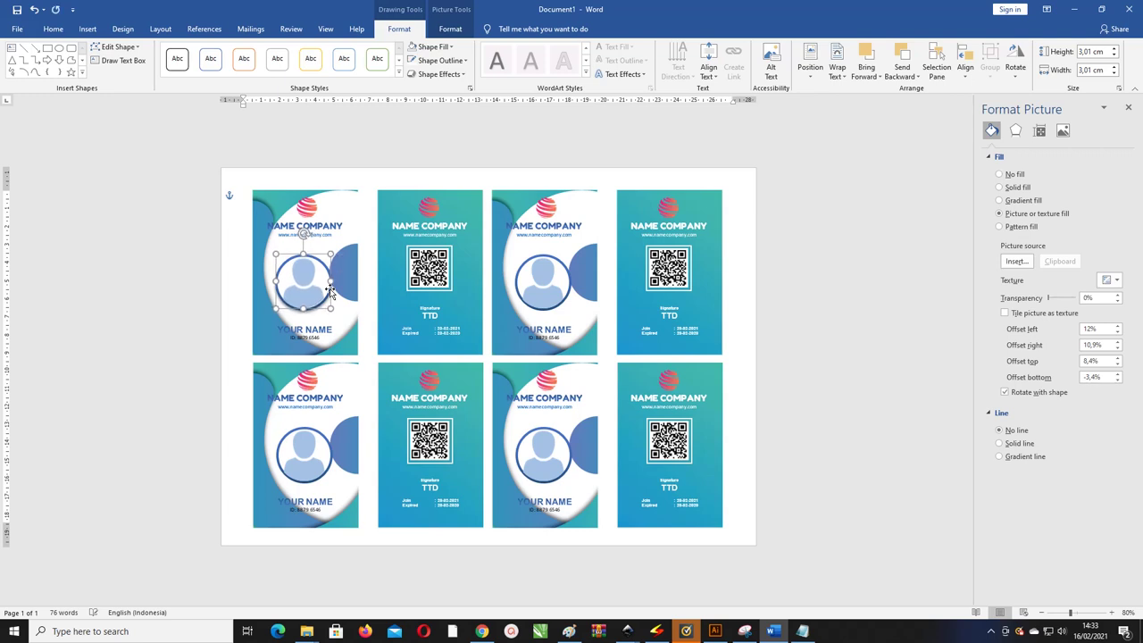
left_click(801, 235)
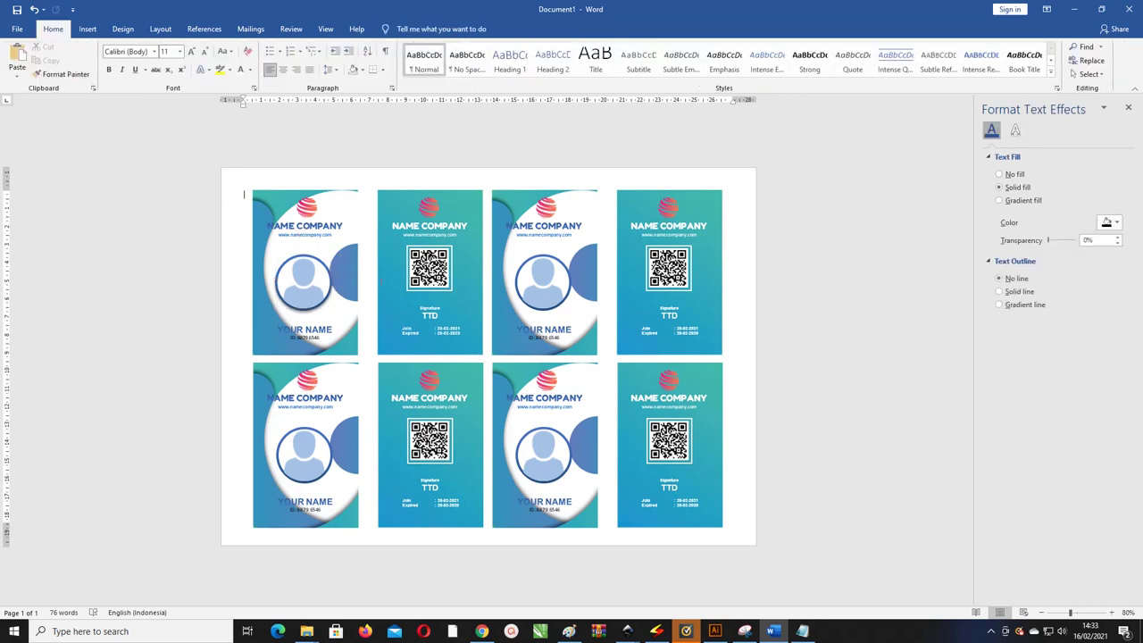
scroll(380, 283, "up", 2, "ctrl")
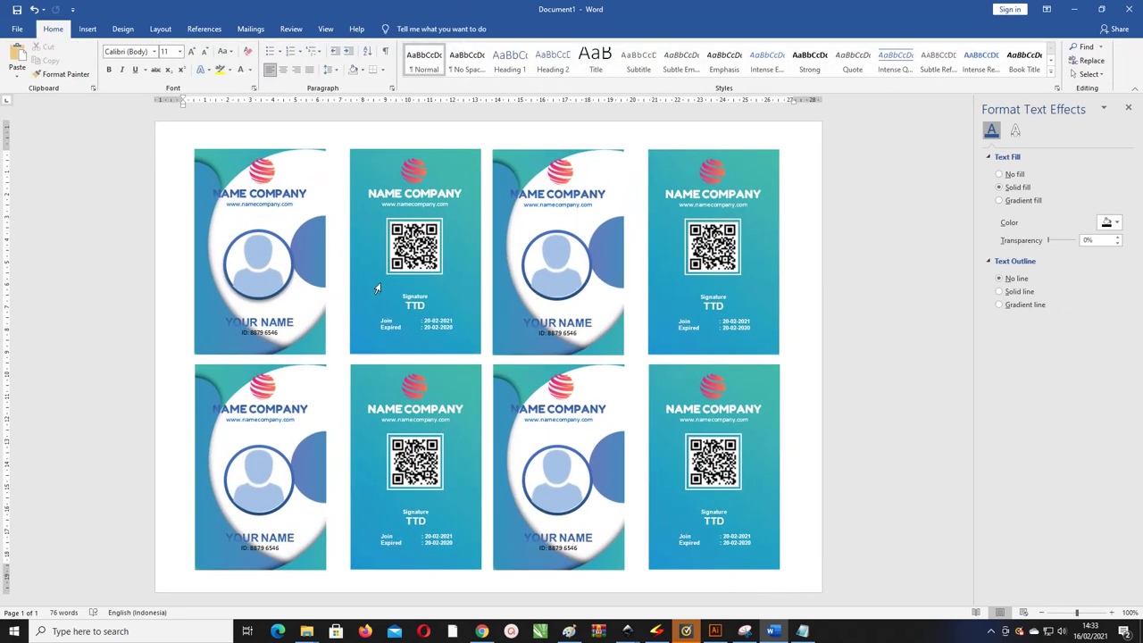